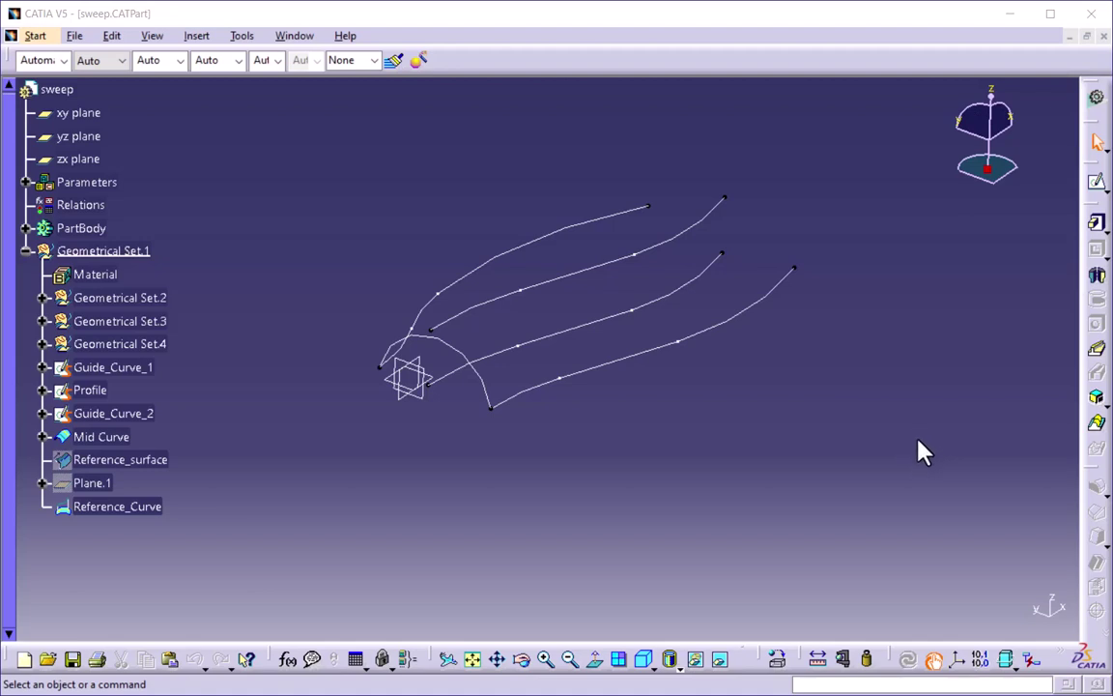
Switch to the Generative Shape Design workbench for the sweep part
middle_click_drag(634, 447, 608, 341)
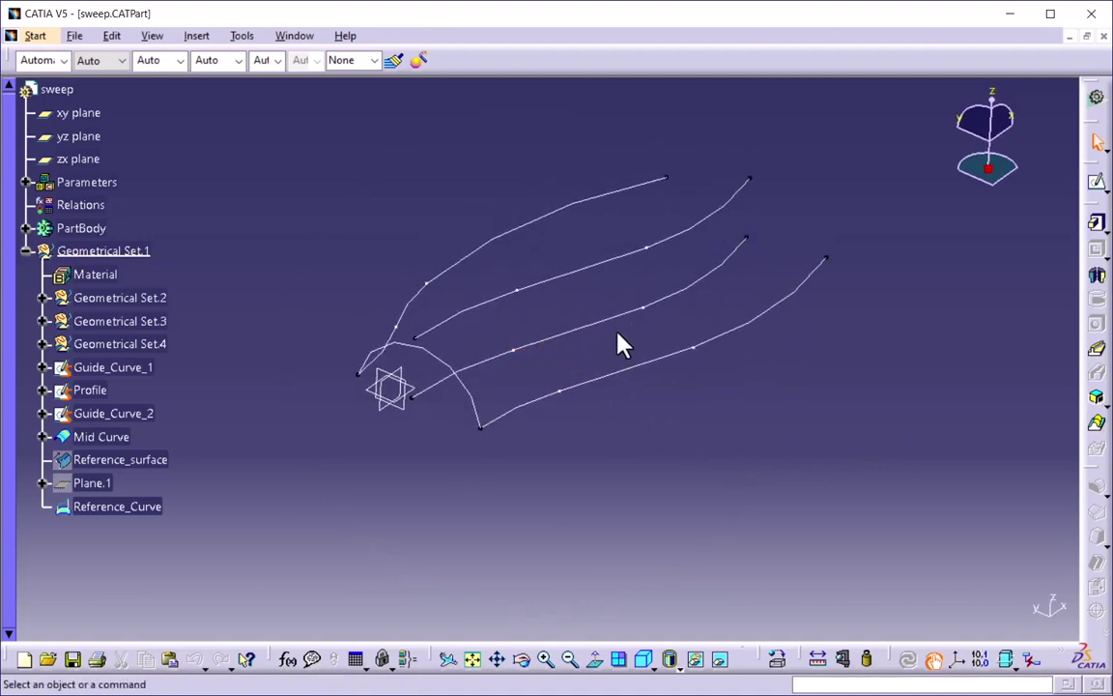
left_click(36, 35)
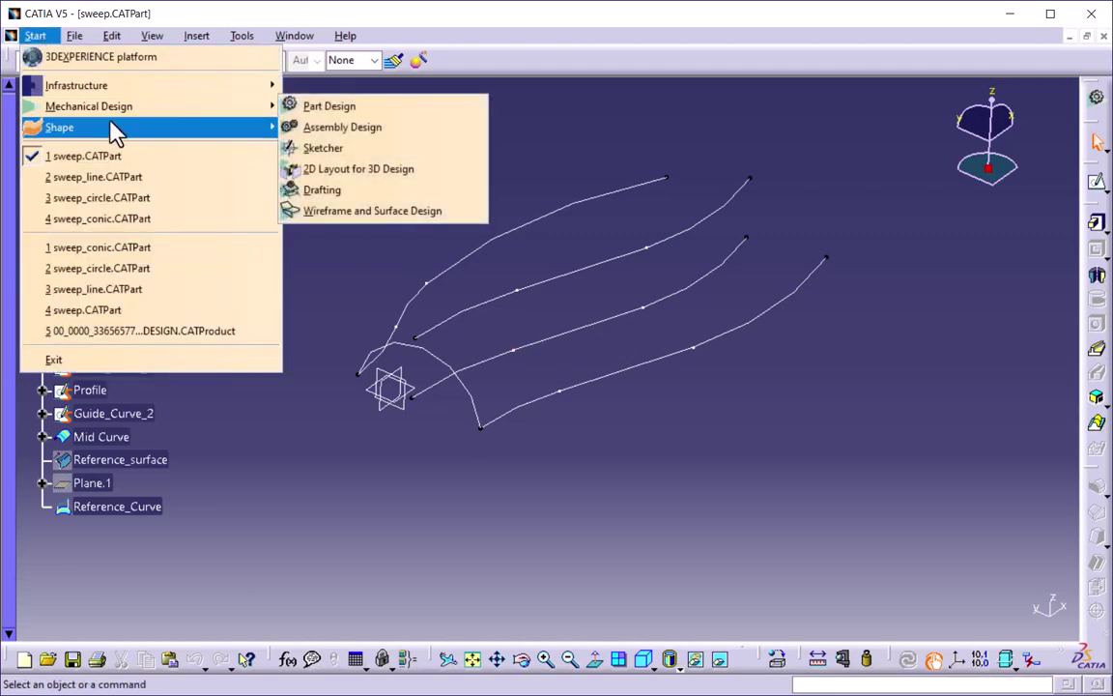
mouse_move(109, 127)
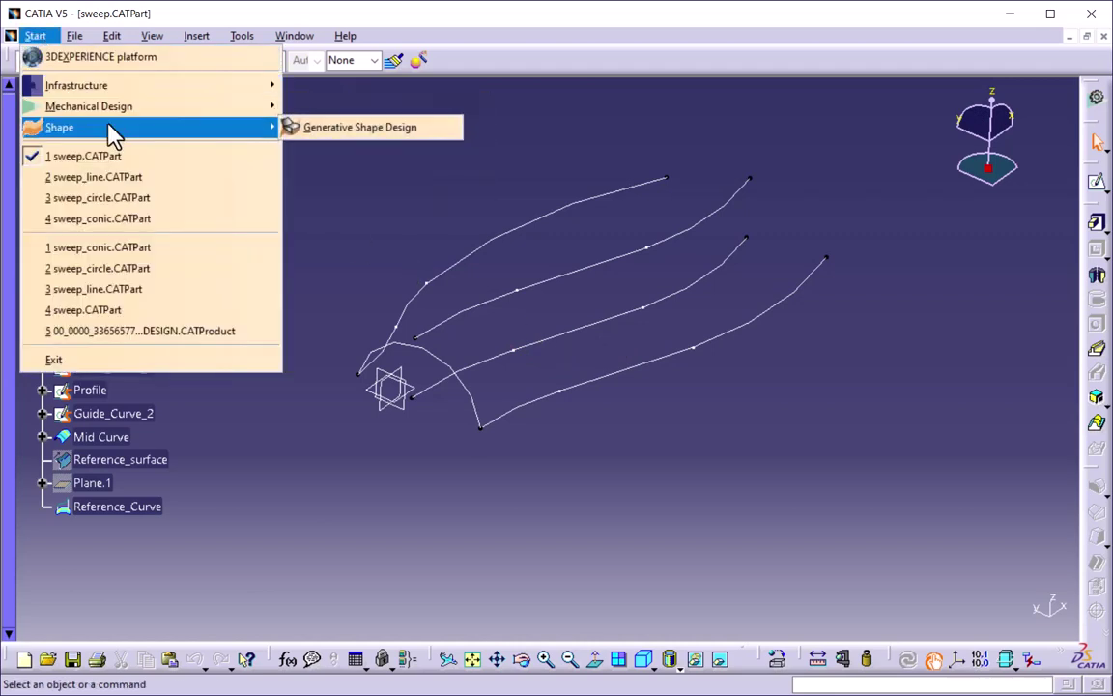
left_click(369, 131)
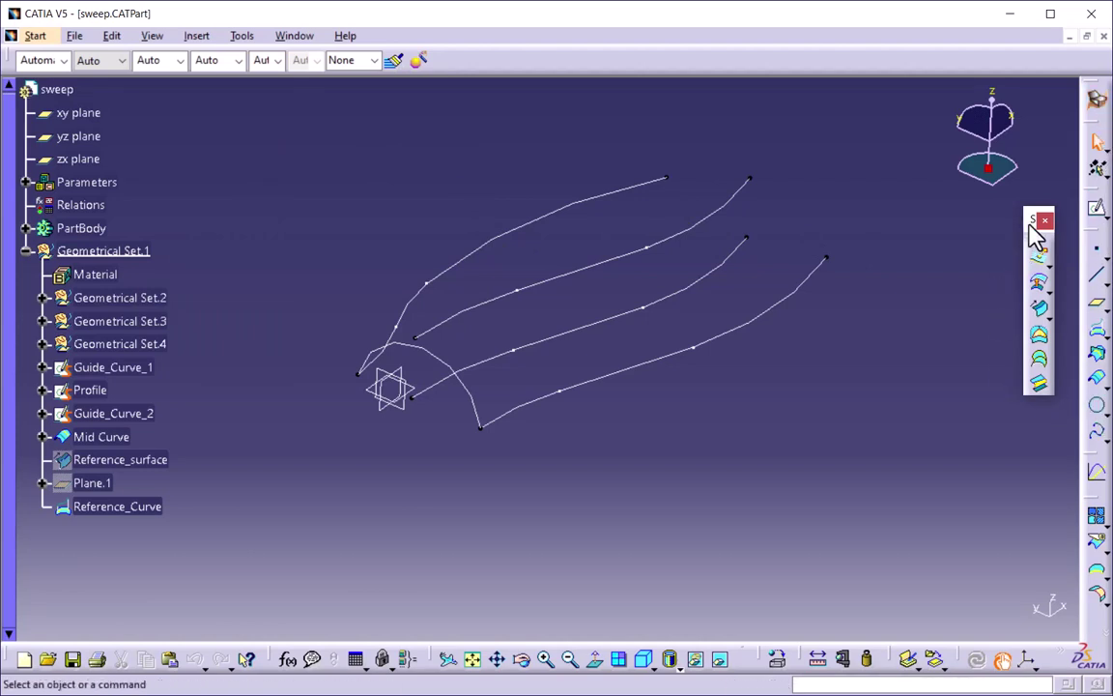
Reposition the floating Surfaces toolbar beside the model and check that it is enabled among the available toolbars
left_click_drag(1034, 234, 976, 273)
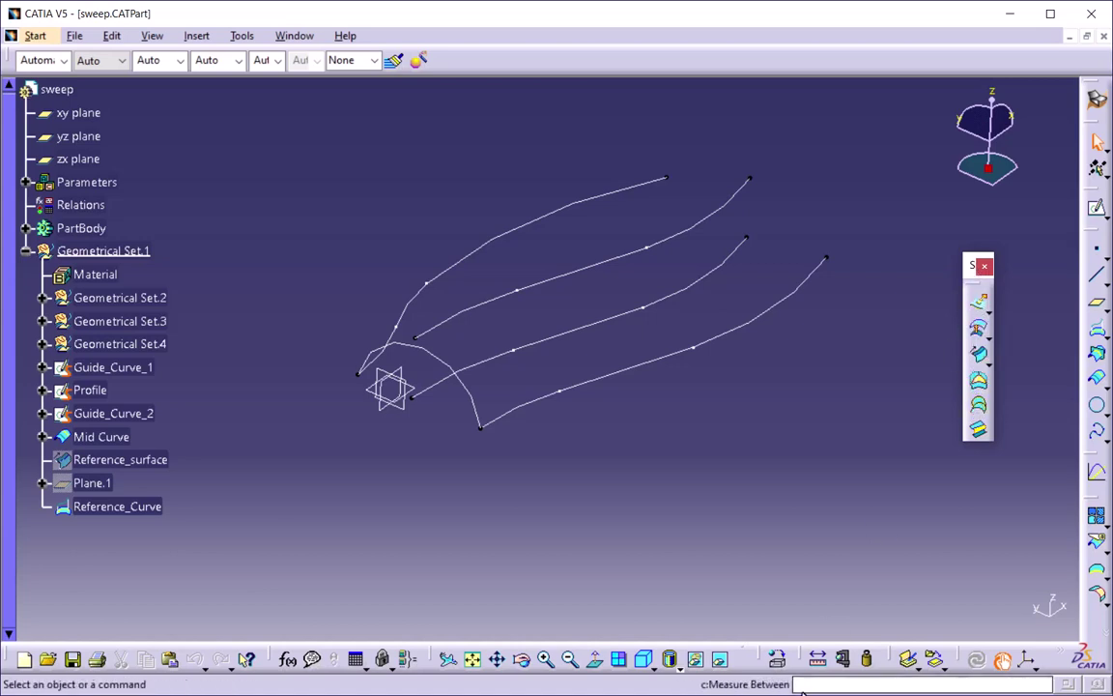
right_click(755, 673)
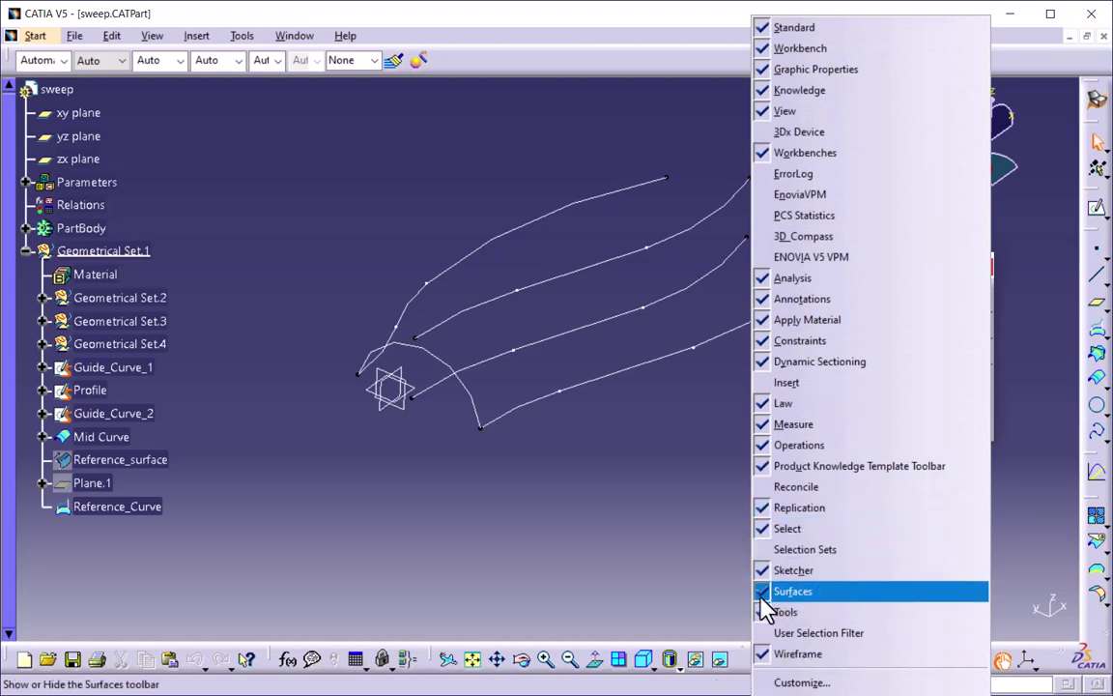
left_click(660, 468)
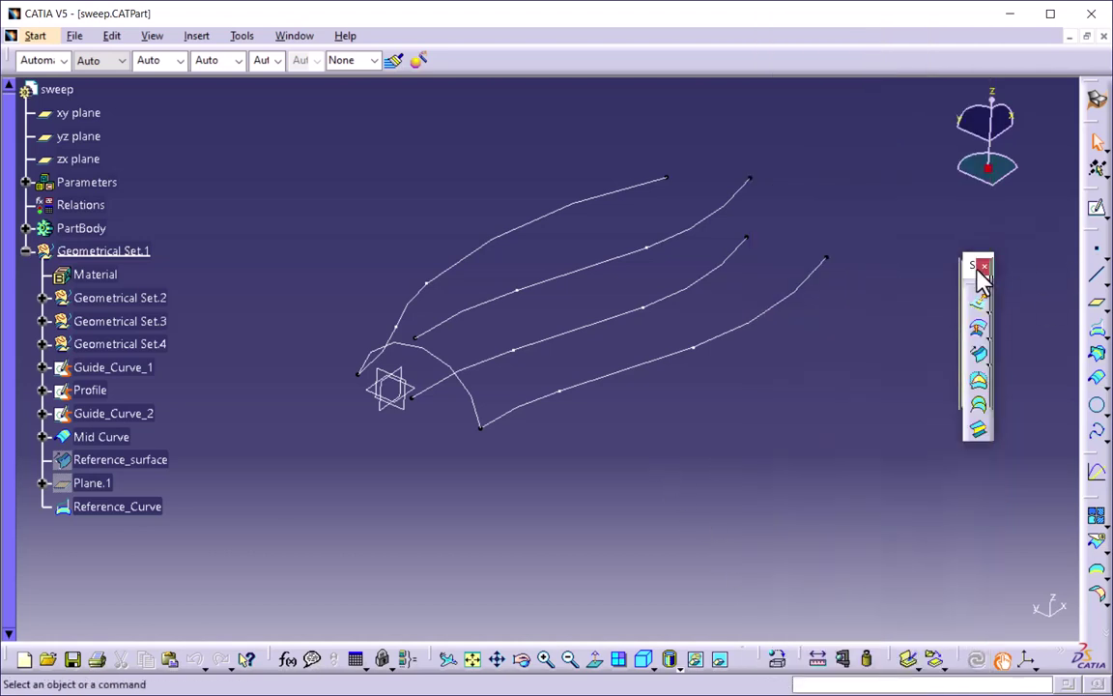
left_click_drag(975, 265, 999, 285)
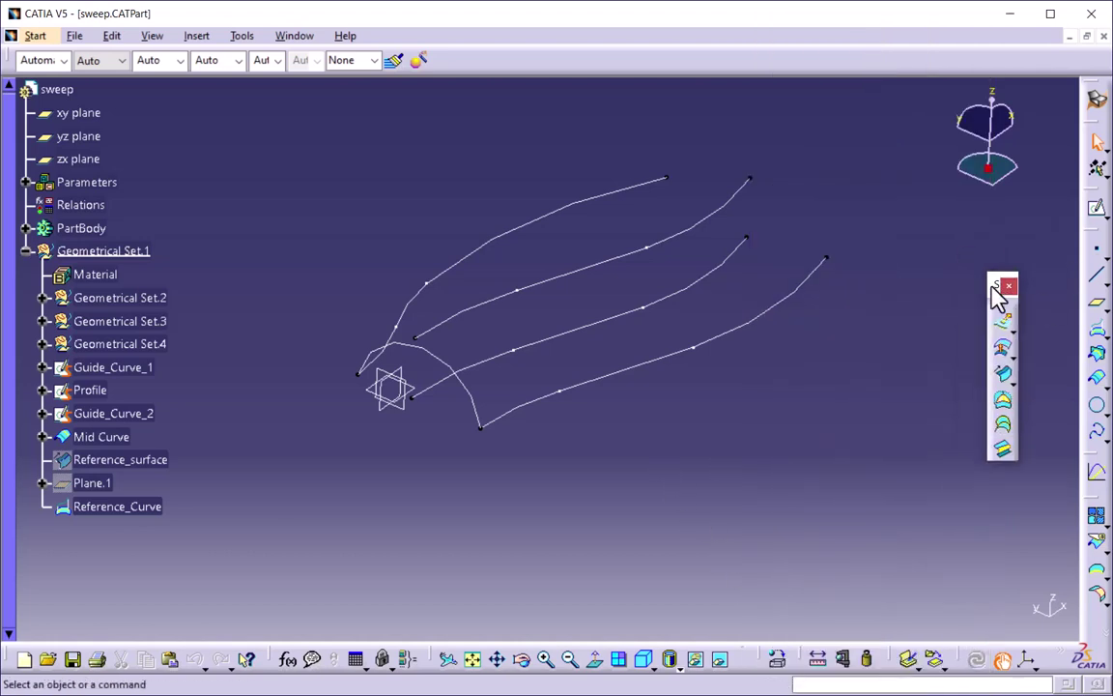
Start a swept surface with an explicit profile and the With reference surface subtype
left_click(1005, 380)
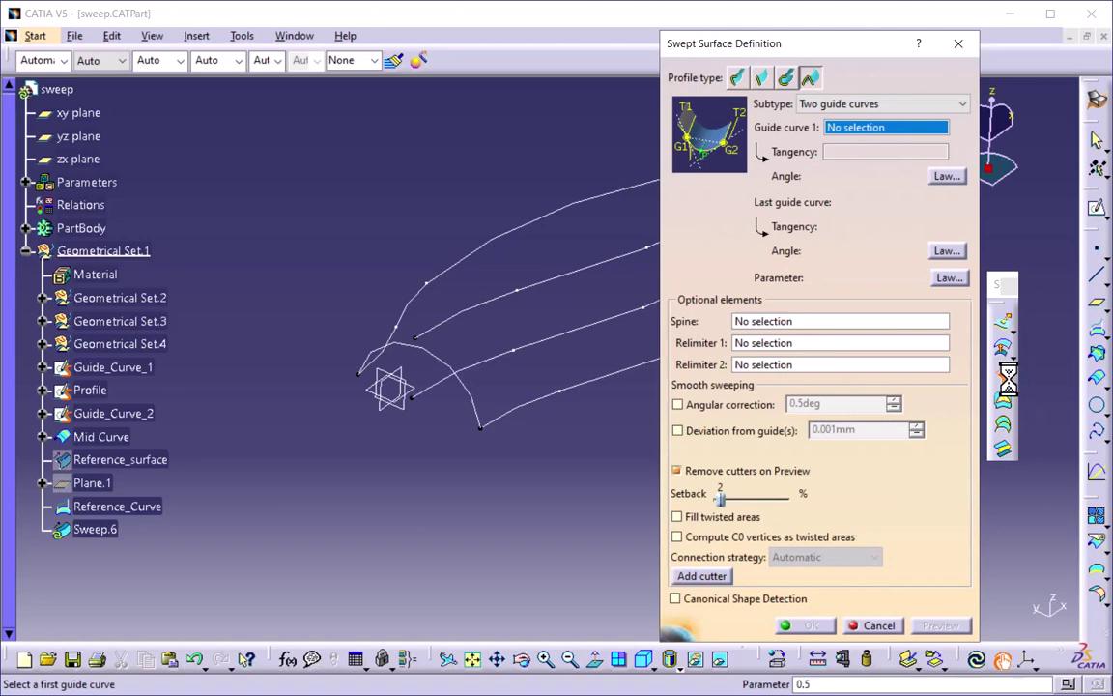
left_click(735, 78)
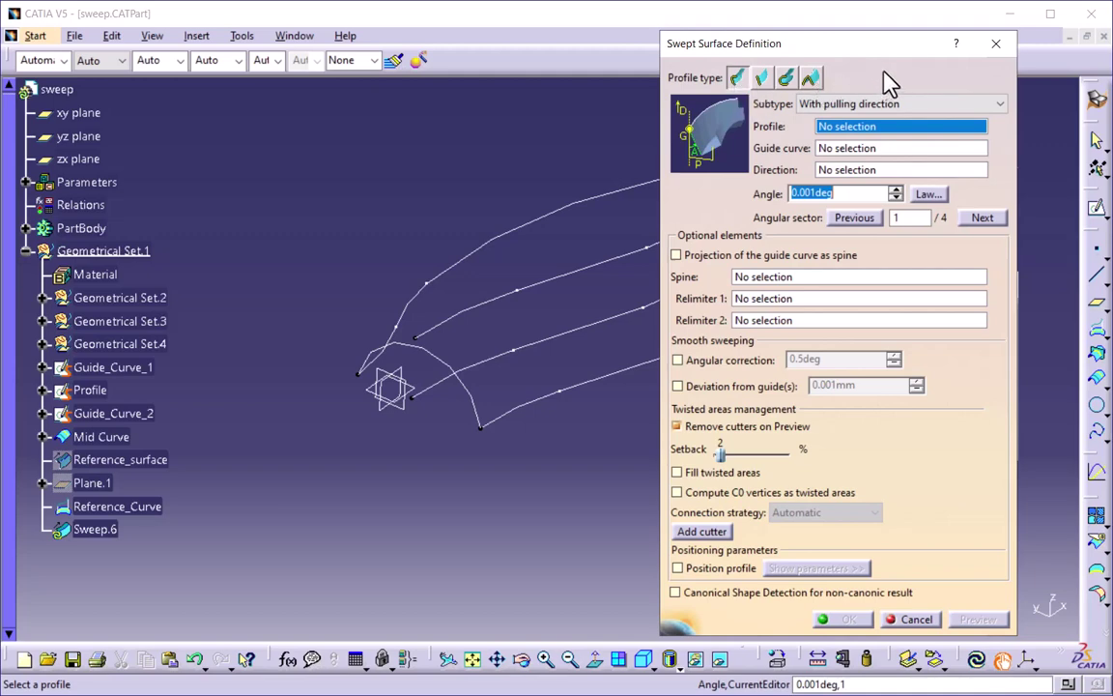
left_click(846, 105)
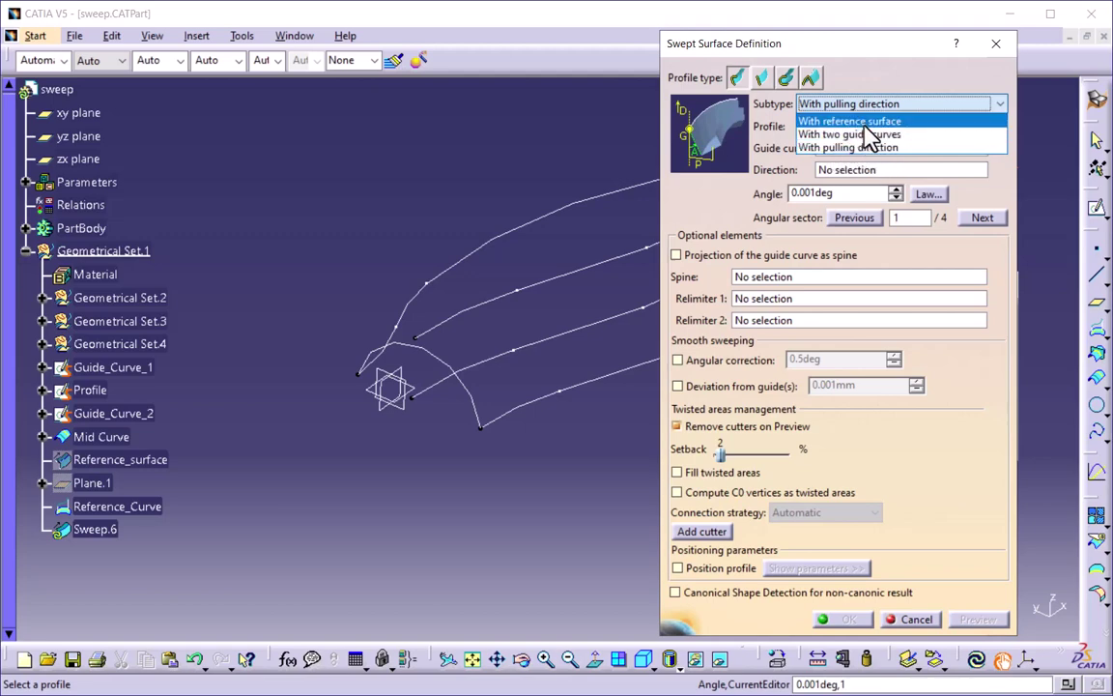
left_click(867, 122)
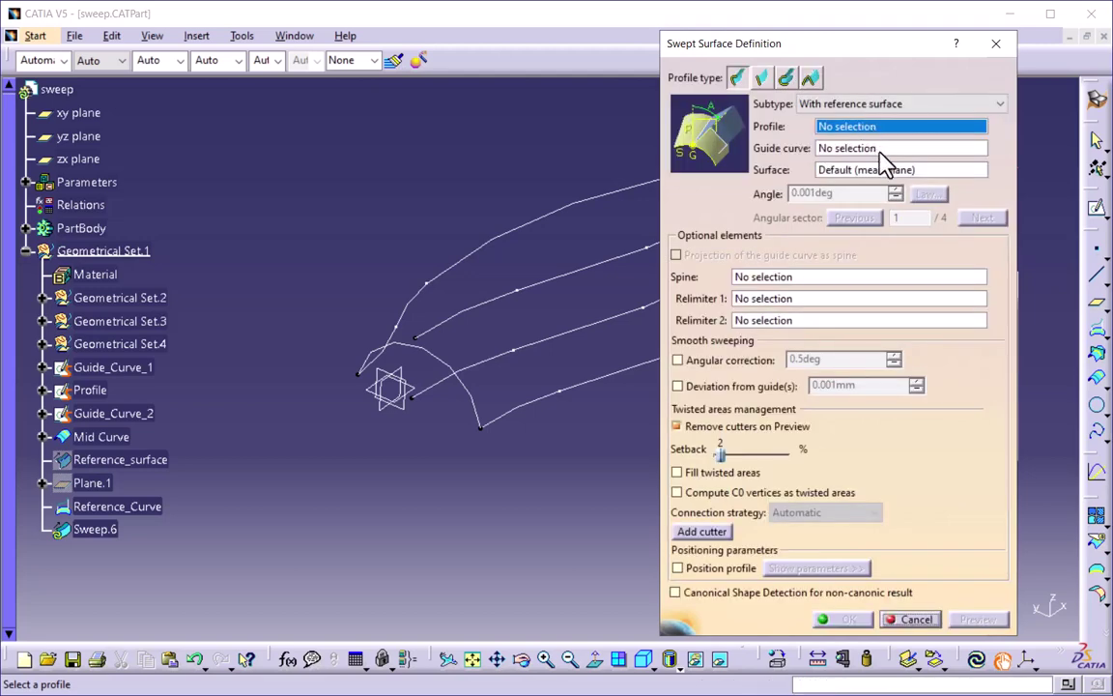
Choose the Profile sketch as the sweep's profile and Guide_Curve_1 as its guide curve
middle_click_drag(422, 319, 410, 286)
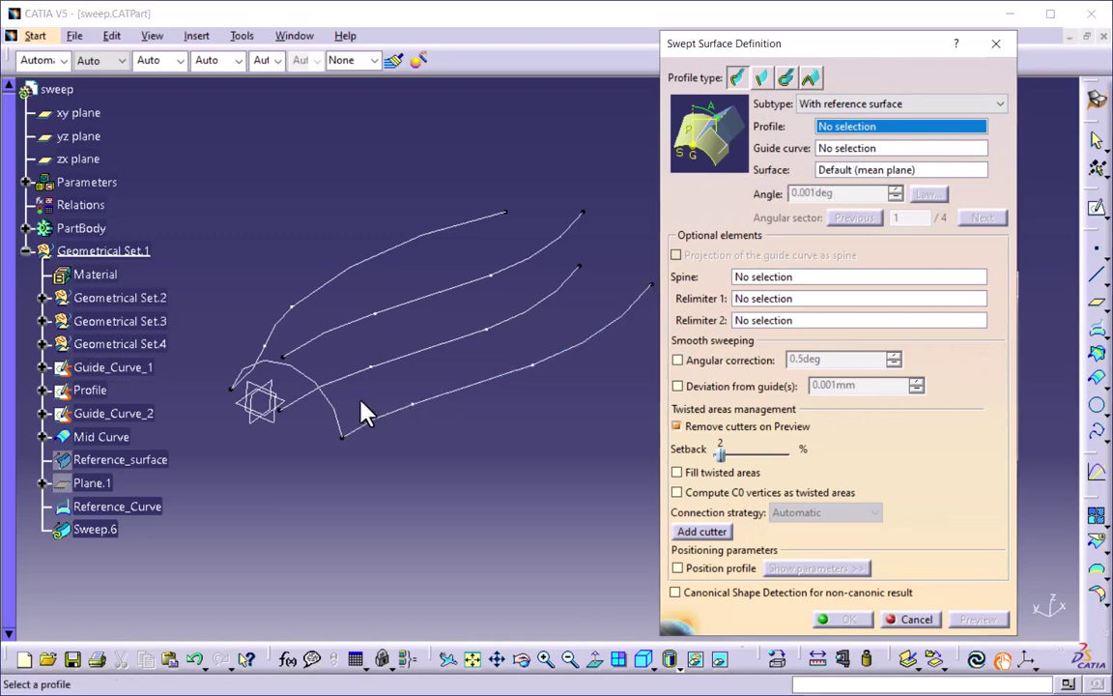
middle_click_drag(356, 415, 385, 394)
left_click(340, 413)
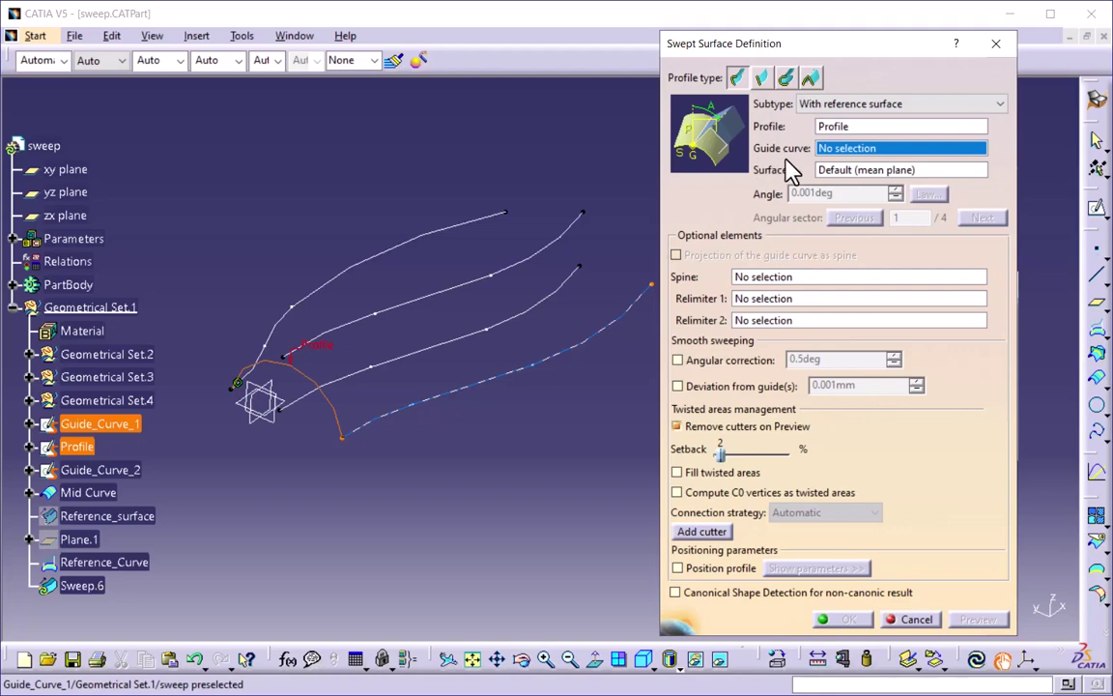
left_click(395, 430)
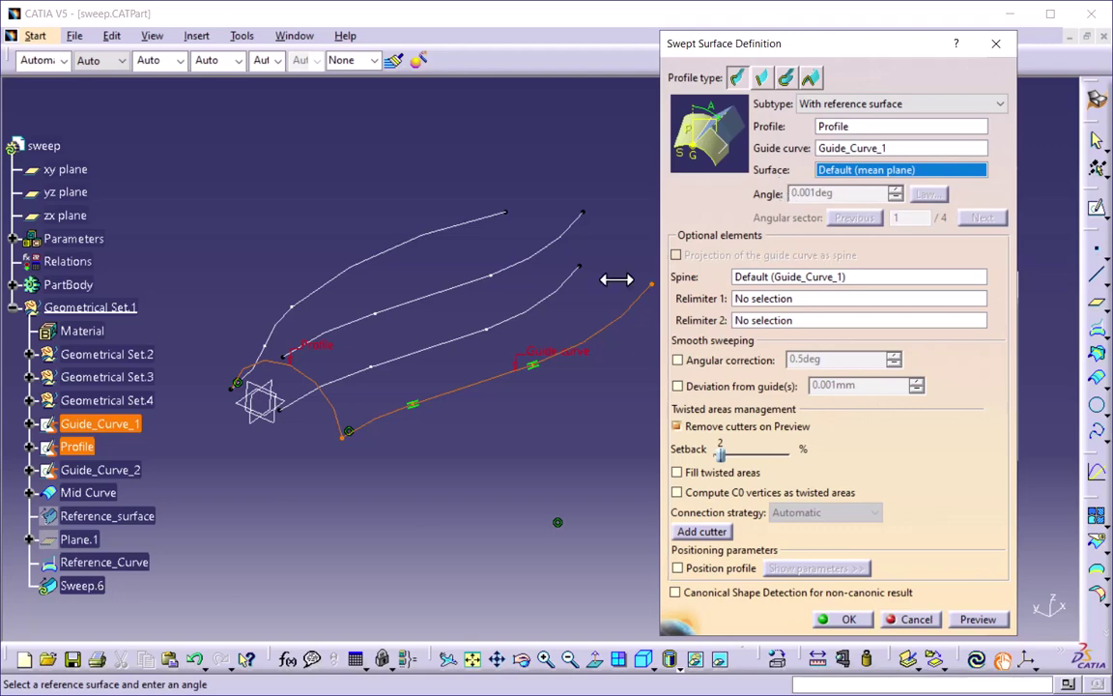
Set the xy plane as the sweep's reference surface
middle_click_drag(385, 351, 382, 372)
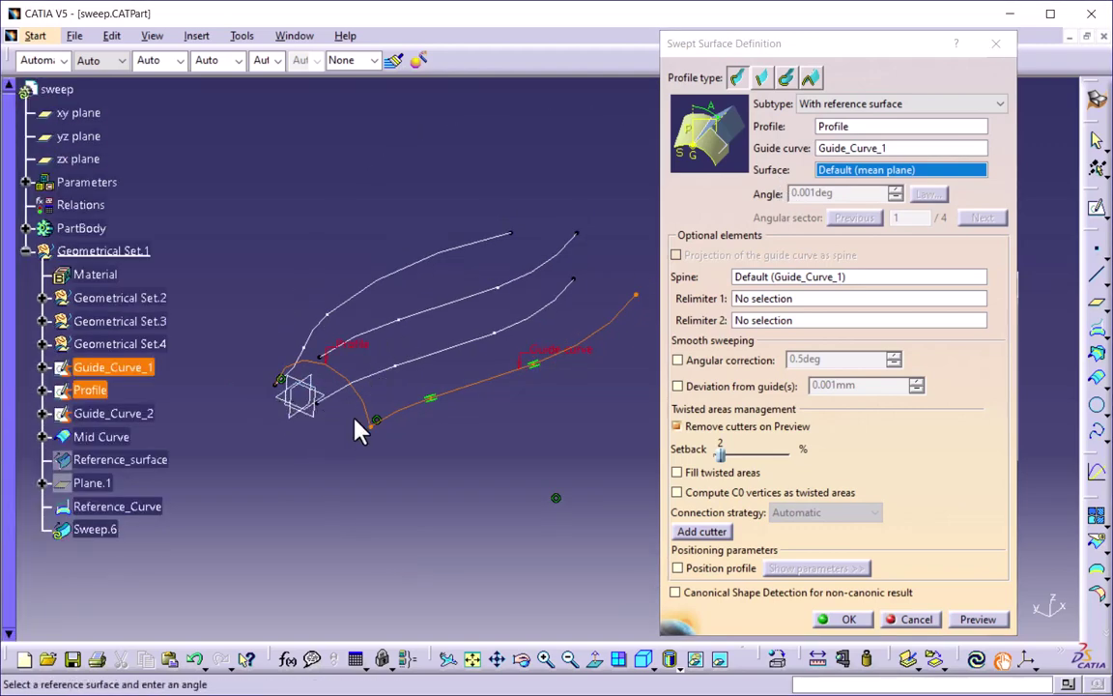
middle_click_drag(360, 427, 522, 391)
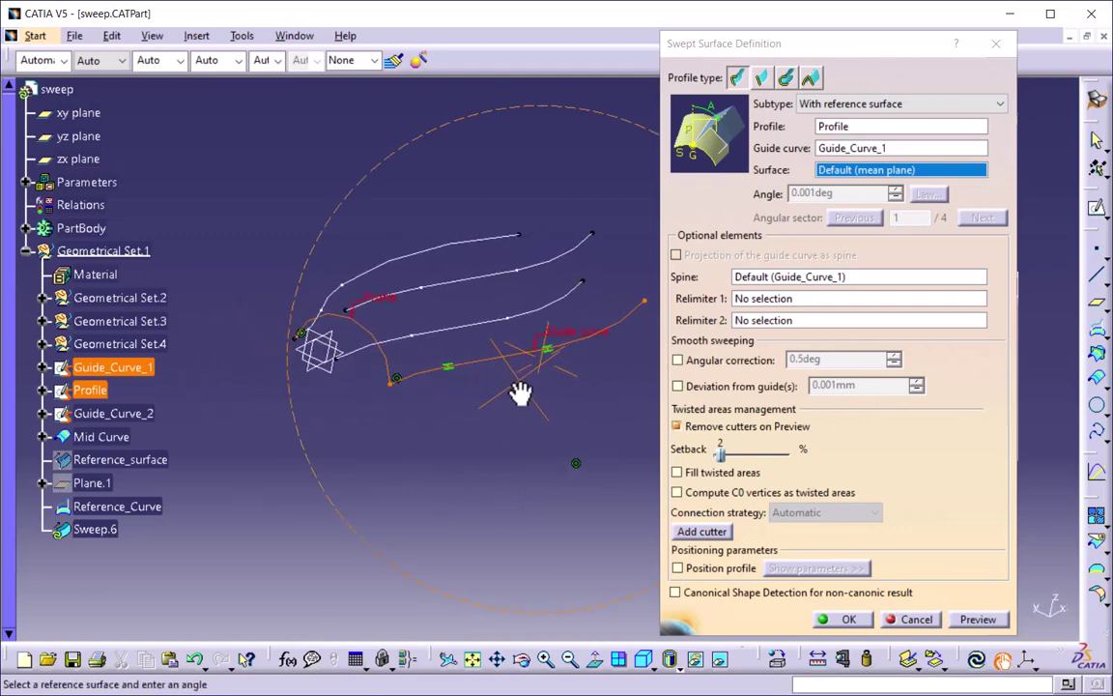
left_click(312, 338)
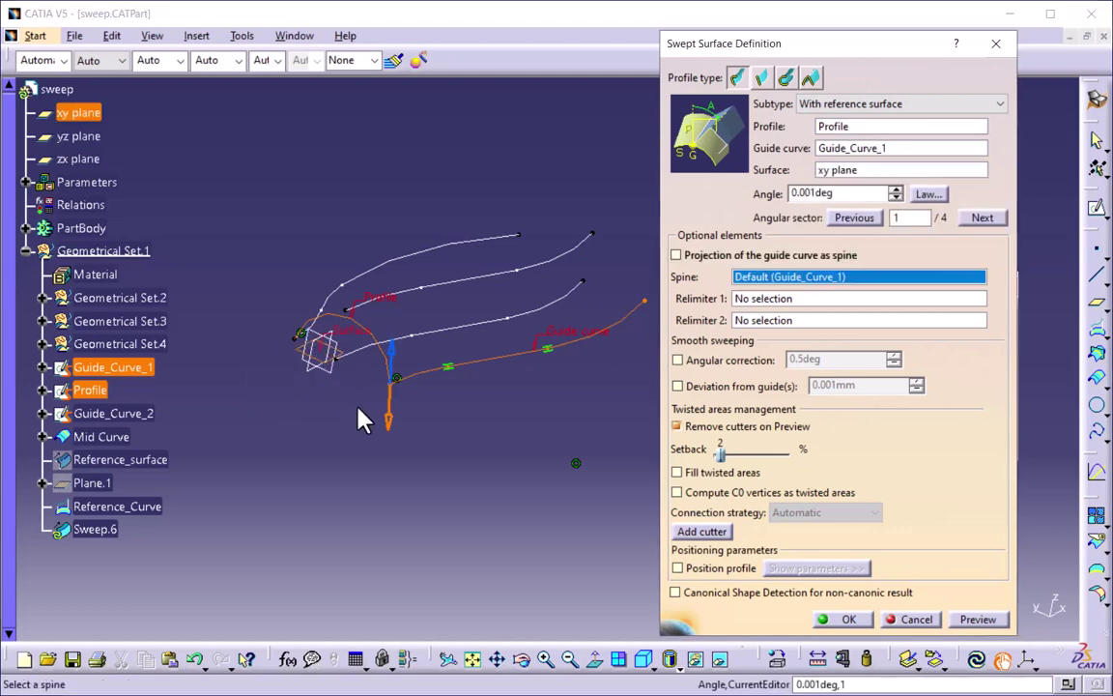
middle_click_drag(350, 418, 538, 311)
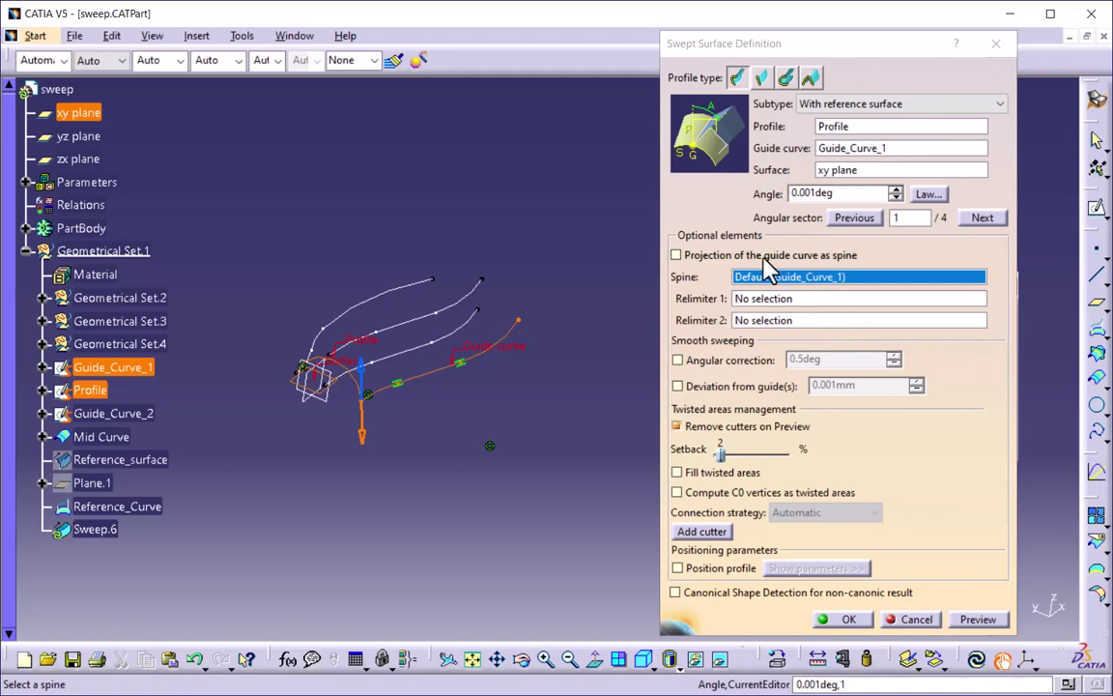
left_click(852, 103)
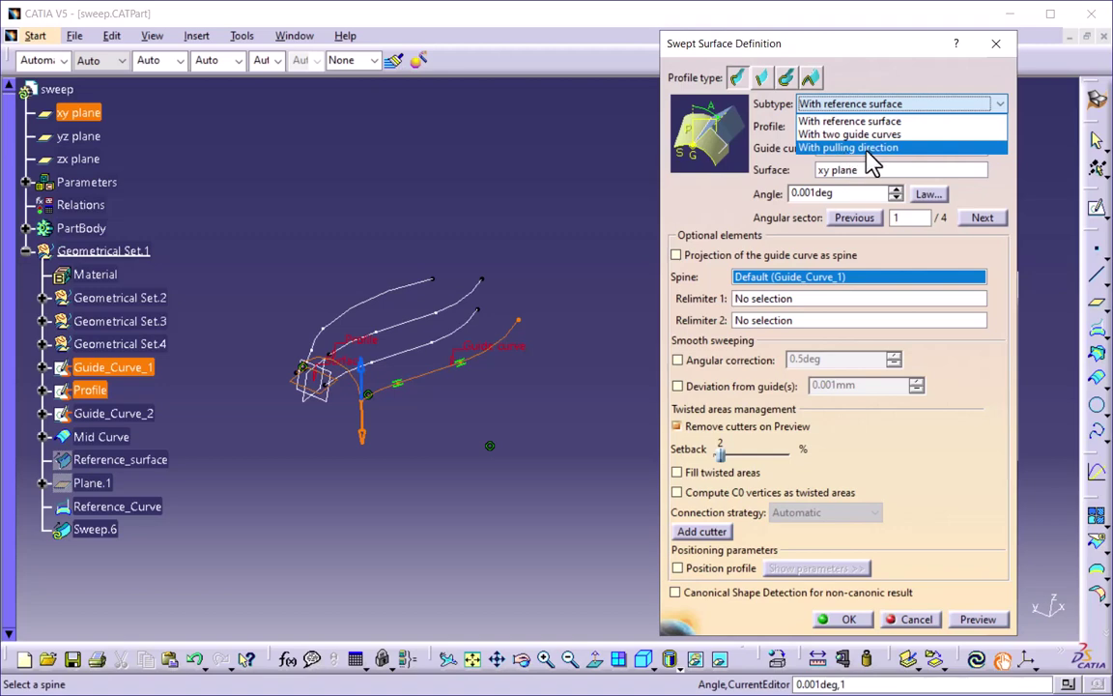
left_click(845, 218)
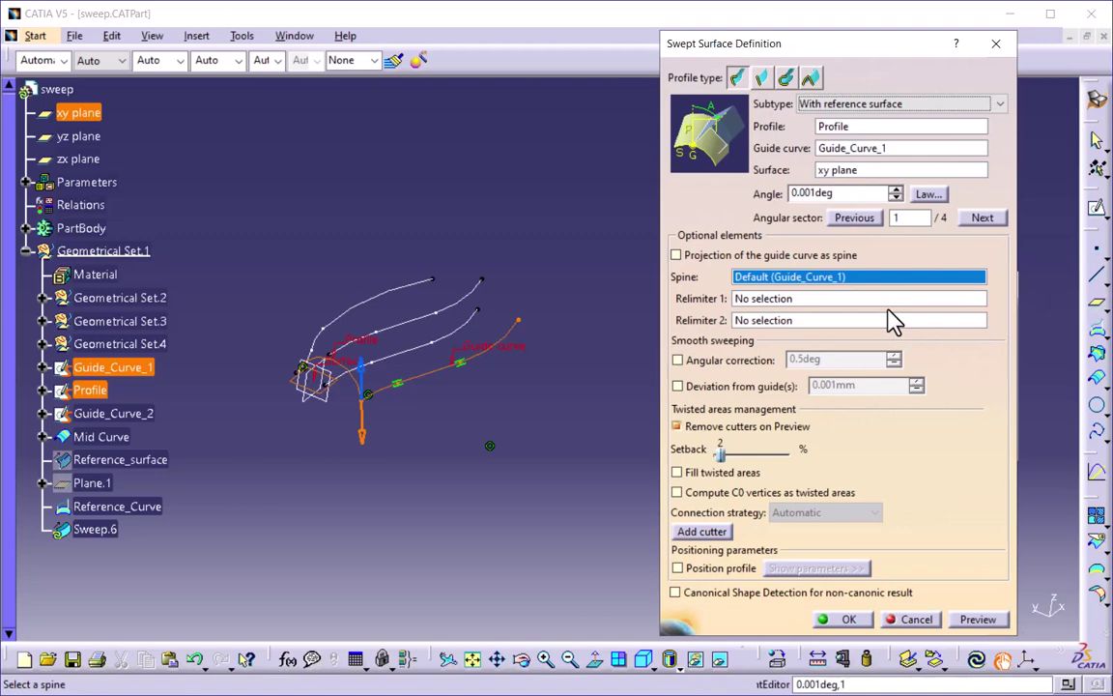
Define the sweep's angle with an S type law that has a start value of 1 deg
left_click(927, 194)
left_click_drag(1004, 218, 689, 138)
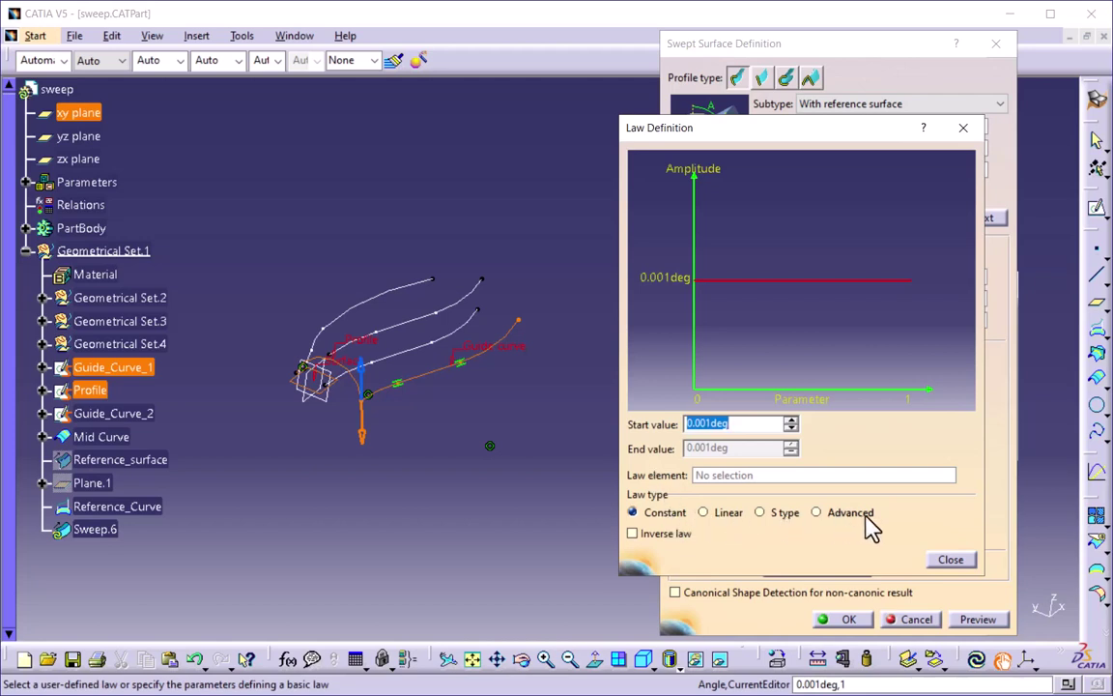
left_click(760, 513)
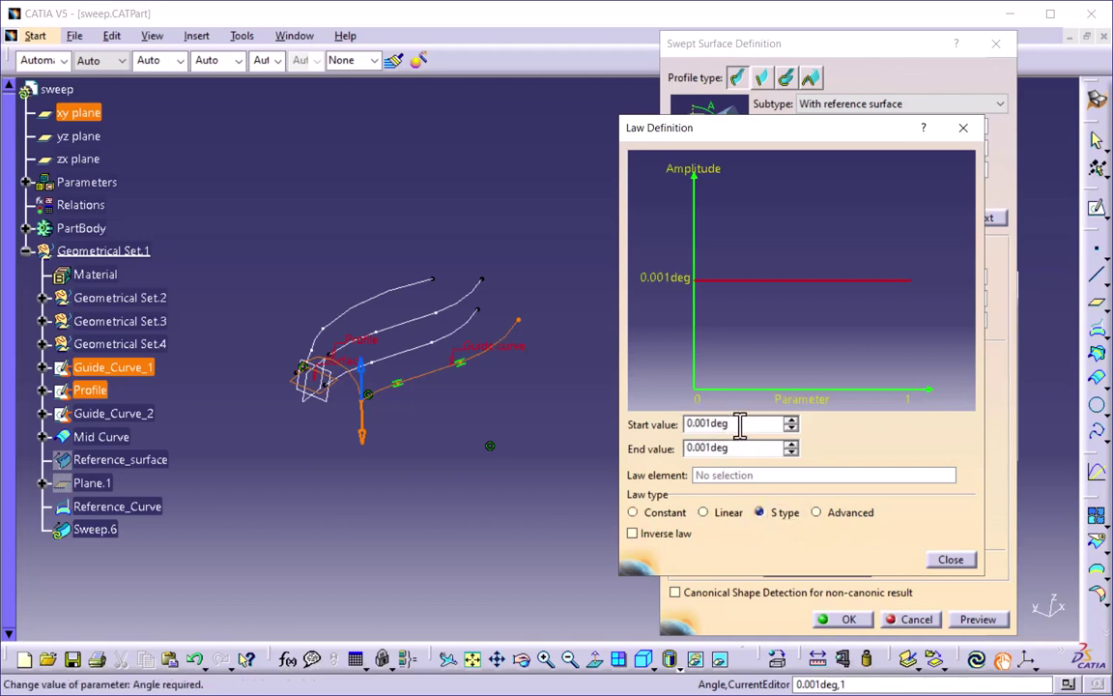
left_click_drag(738, 425, 695, 433)
type("1")
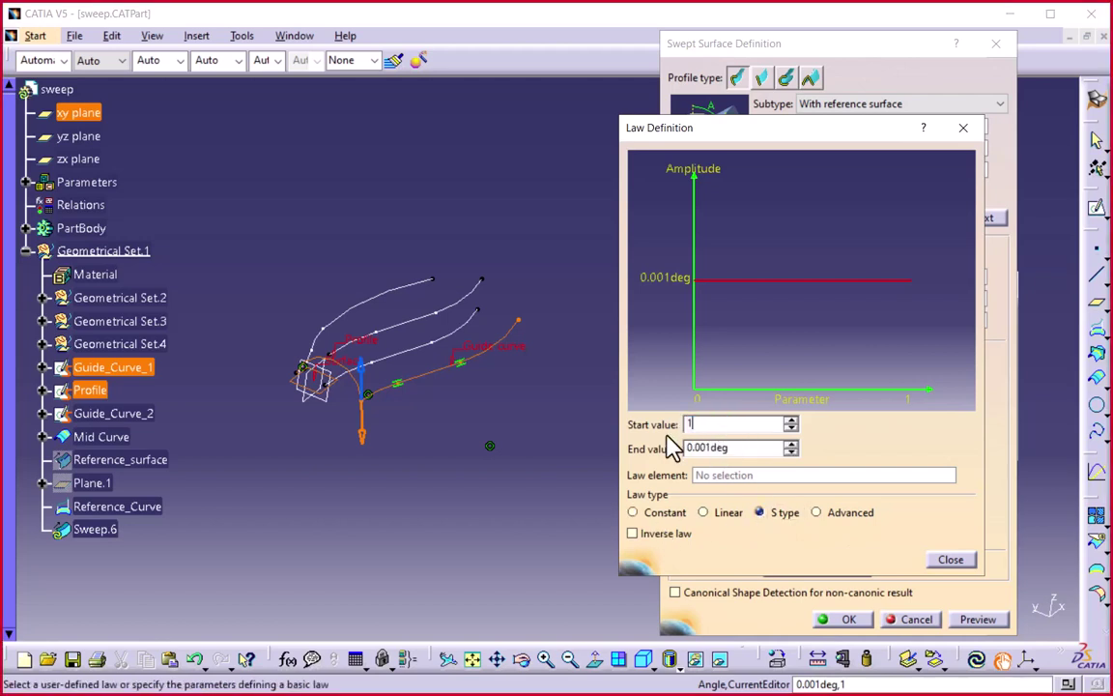
key("Tab")
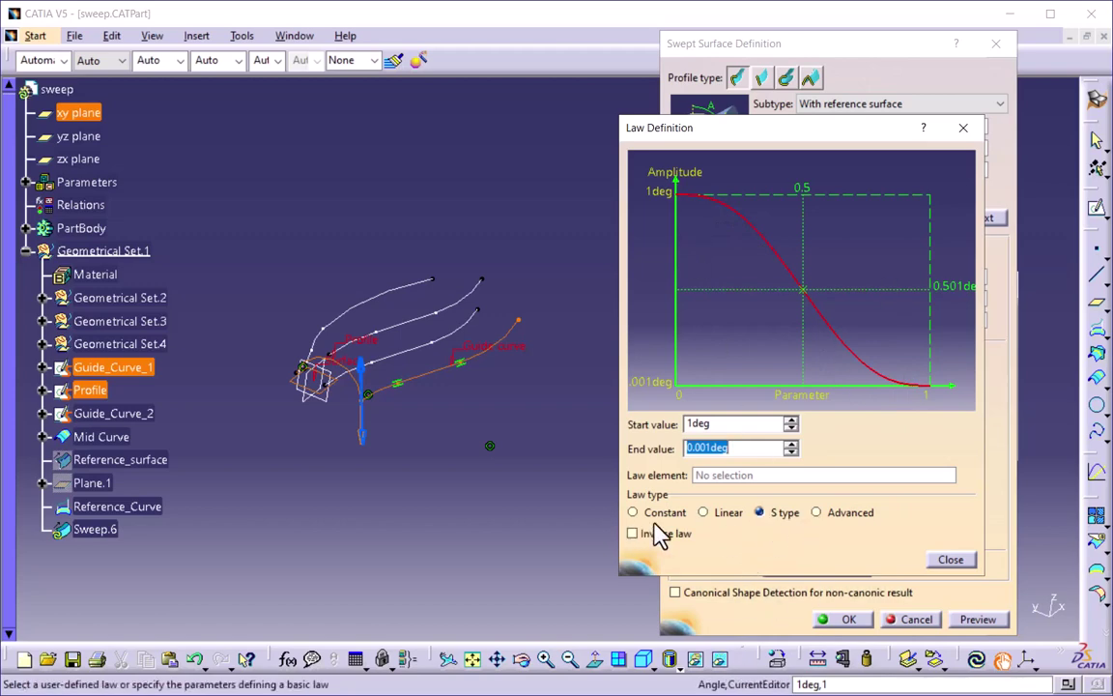
left_click(949, 559)
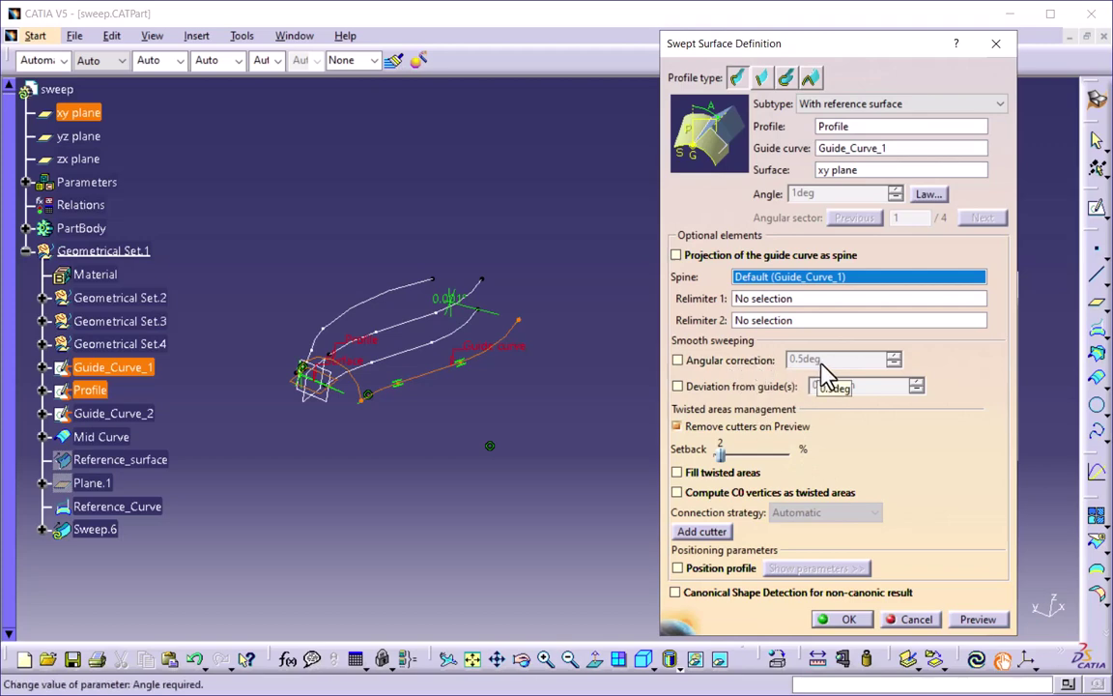
Try the angular correction and deviation from guides smoothing options, leaving both switched off
left_click(678, 360)
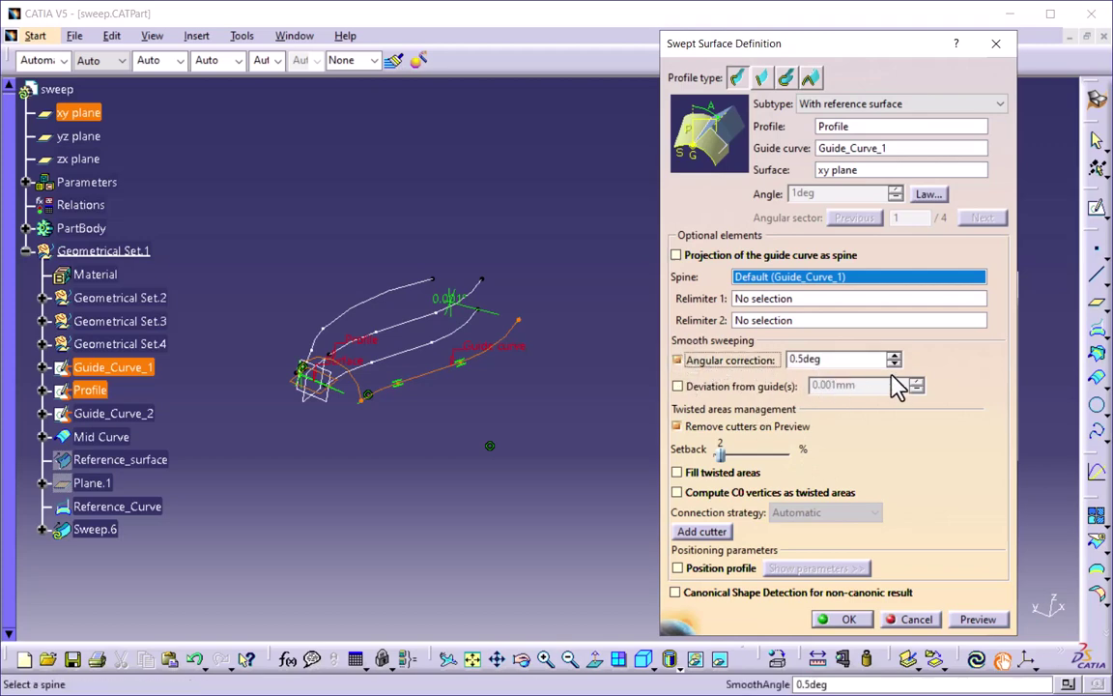
double_click(836, 359)
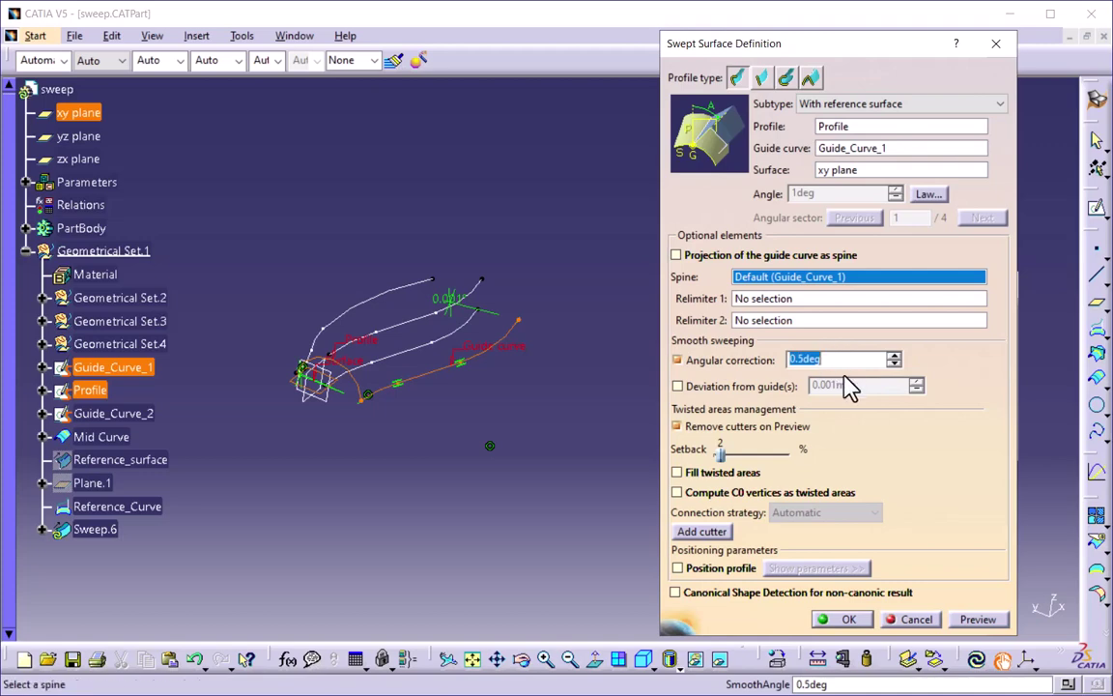
left_click(679, 387)
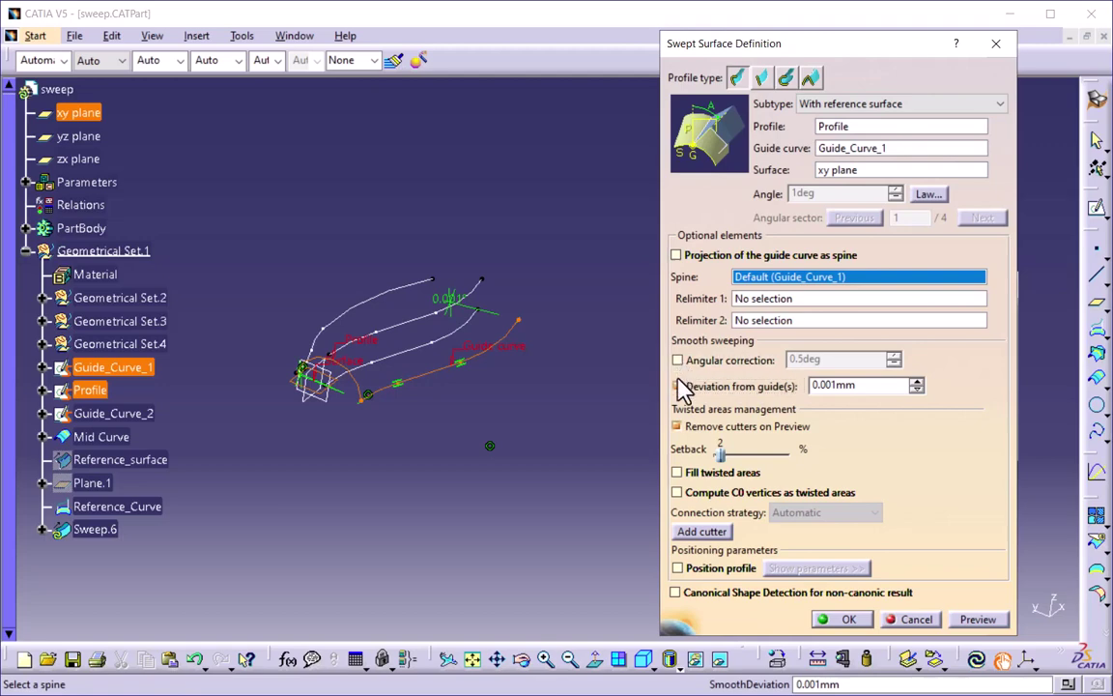
left_click(678, 387)
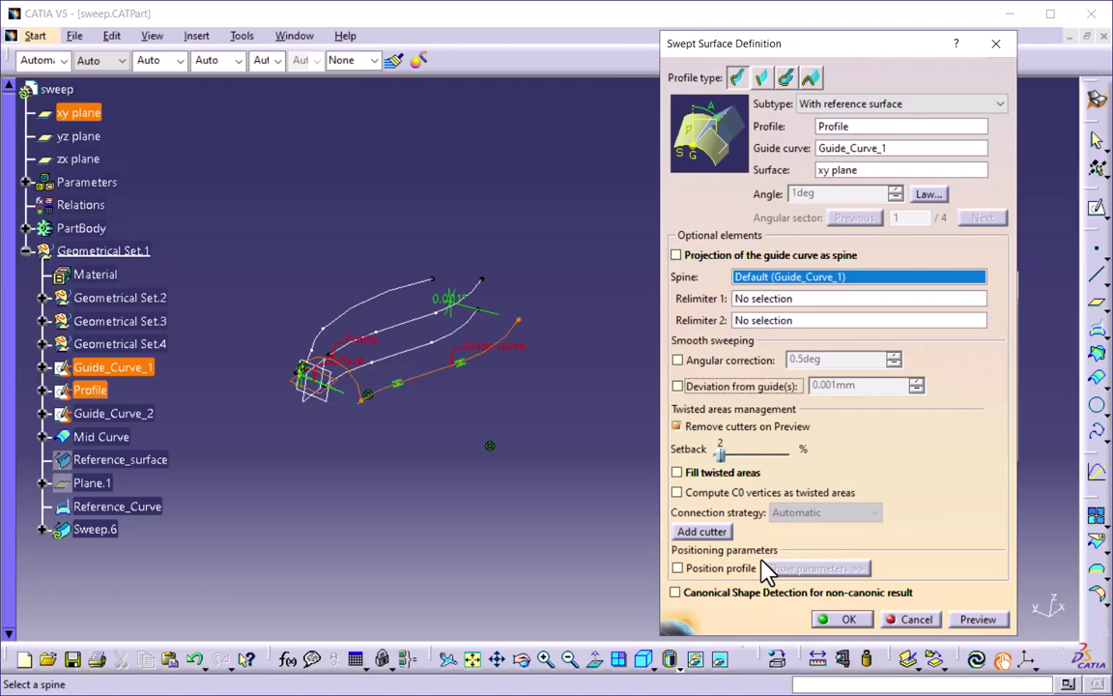
Keep the With reference surface subtype, preview the swept surface along Guide_Curve_1 and create it
left_click(857, 104)
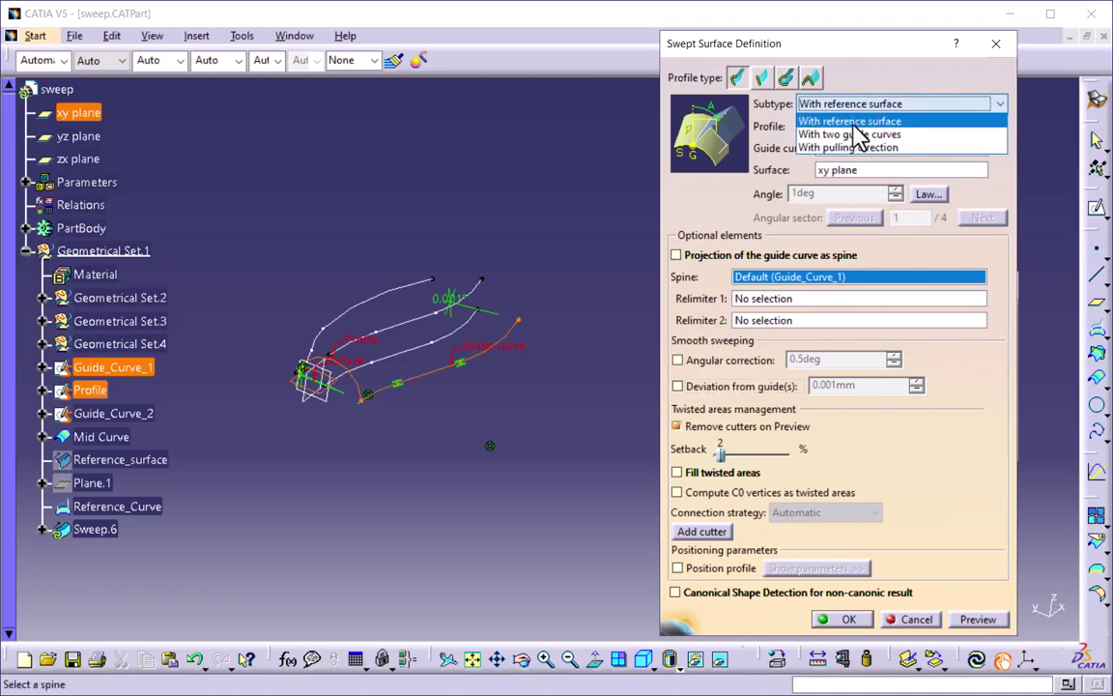
left_click(852, 122)
left_click(836, 127)
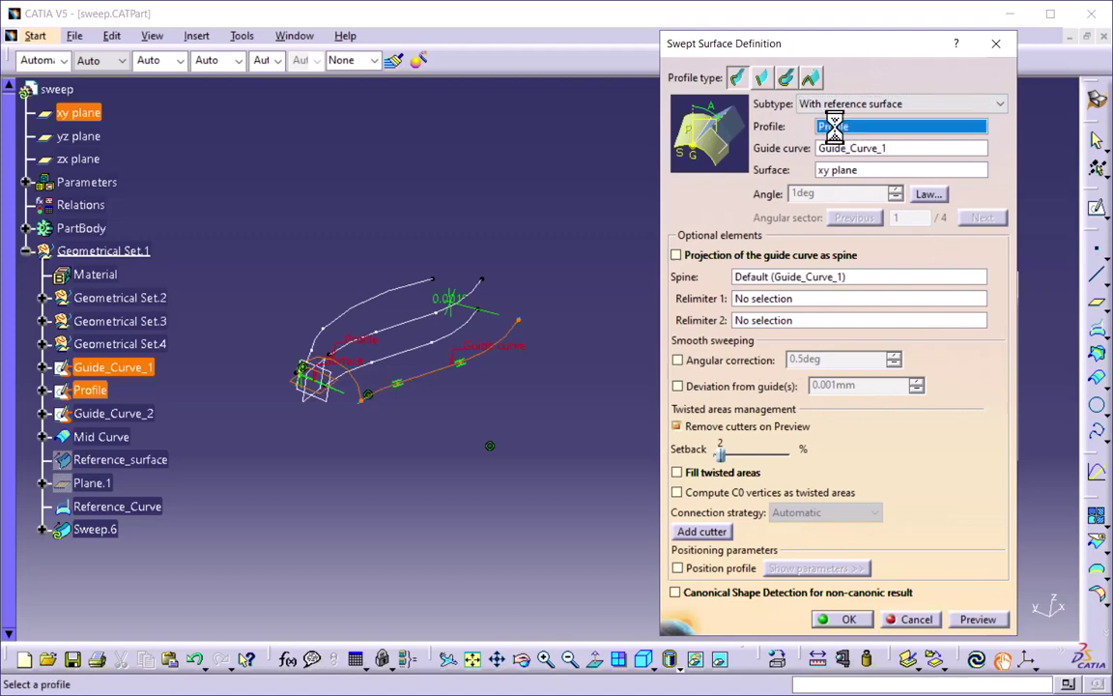
left_click(842, 147)
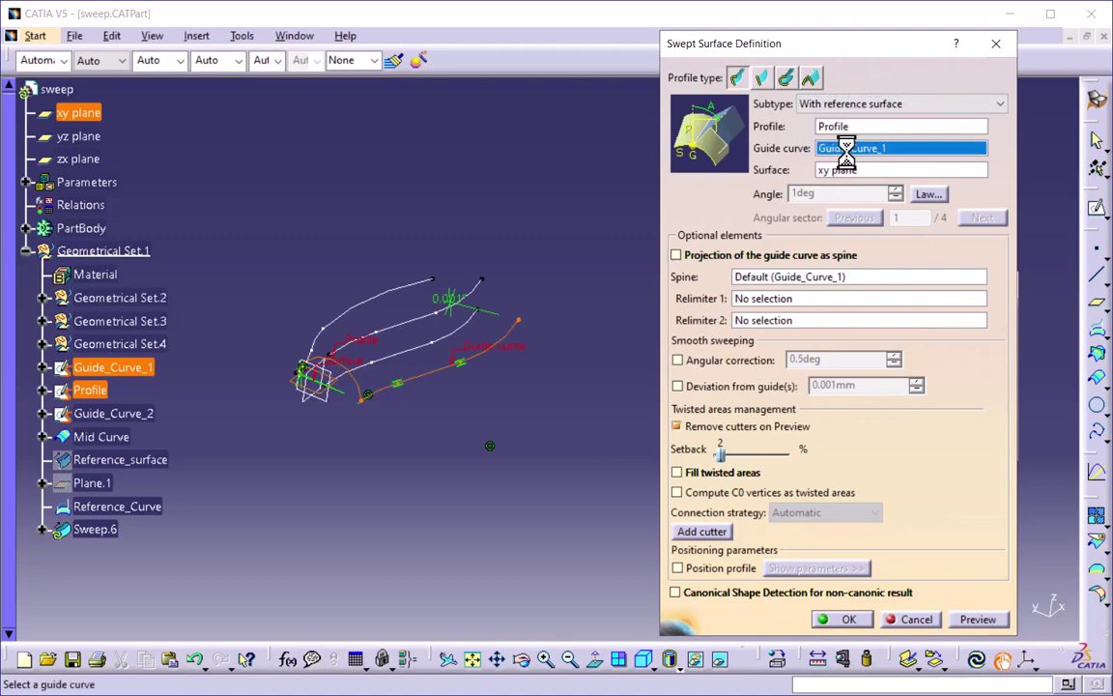
left_click(976, 621)
mouse_move(417, 438)
middle_mouse_down()
mouse_move(490, 448)
mouse_move(497, 378)
mouse_move(434, 359)
mouse_move(432, 432)
middle_mouse_up()
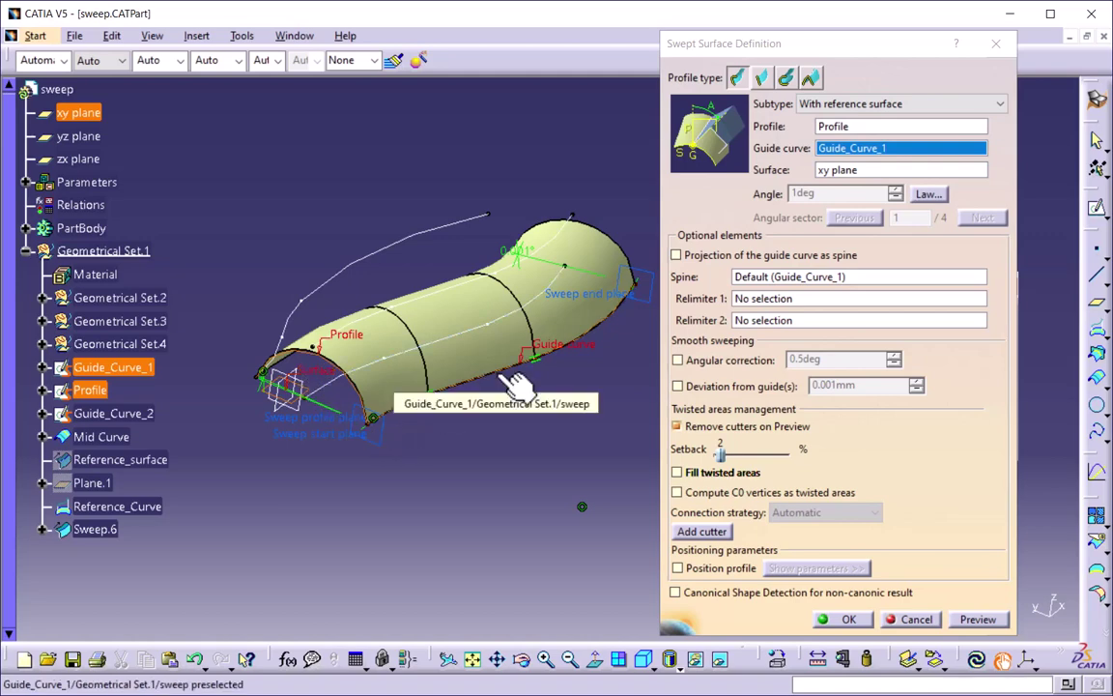
left_click(846, 619)
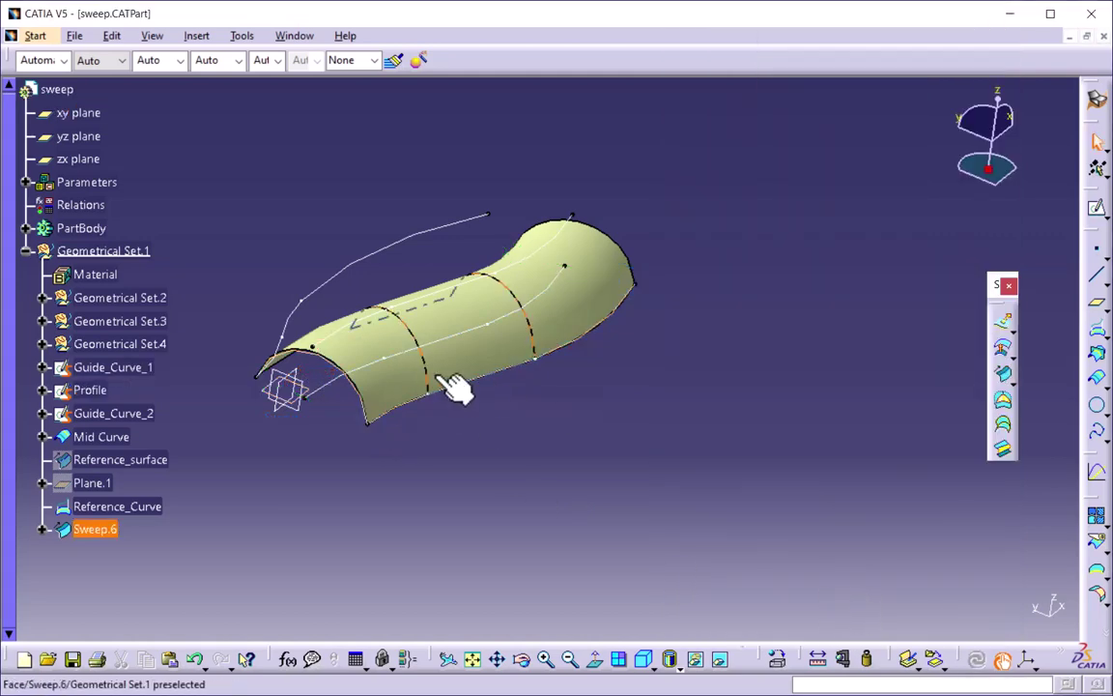
Hide Sweep.6, the surface swept along Guide_Curve_1 with a reference surface
middle_click_drag(524, 417, 522, 365)
left_click(111, 528)
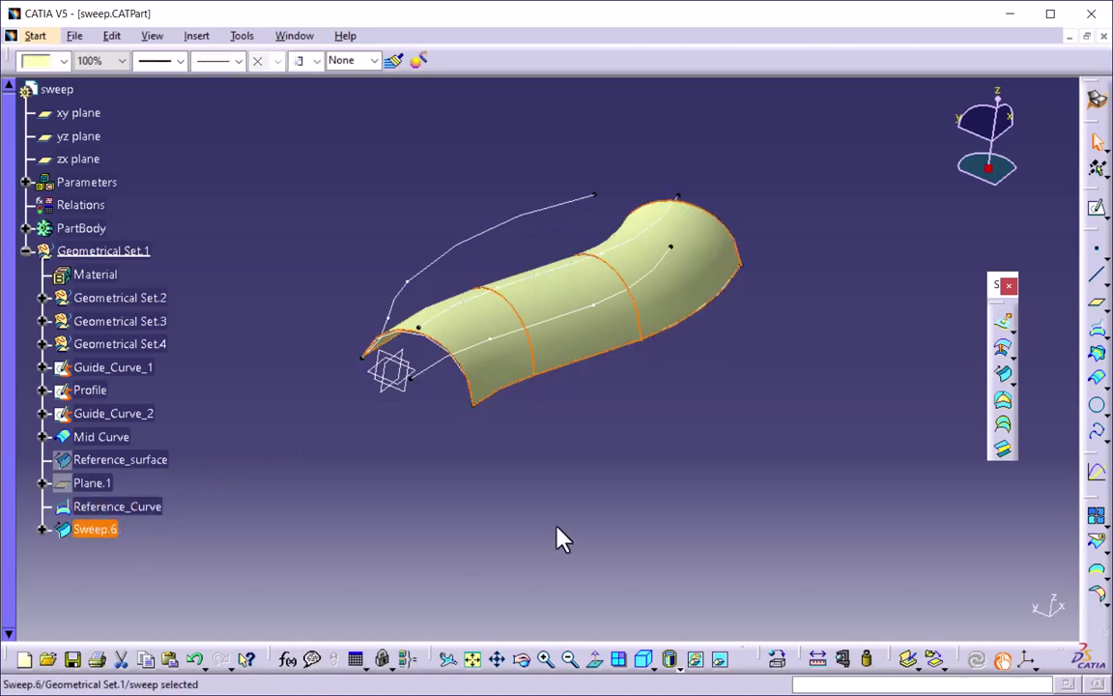
middle_click_drag(676, 425, 638, 455)
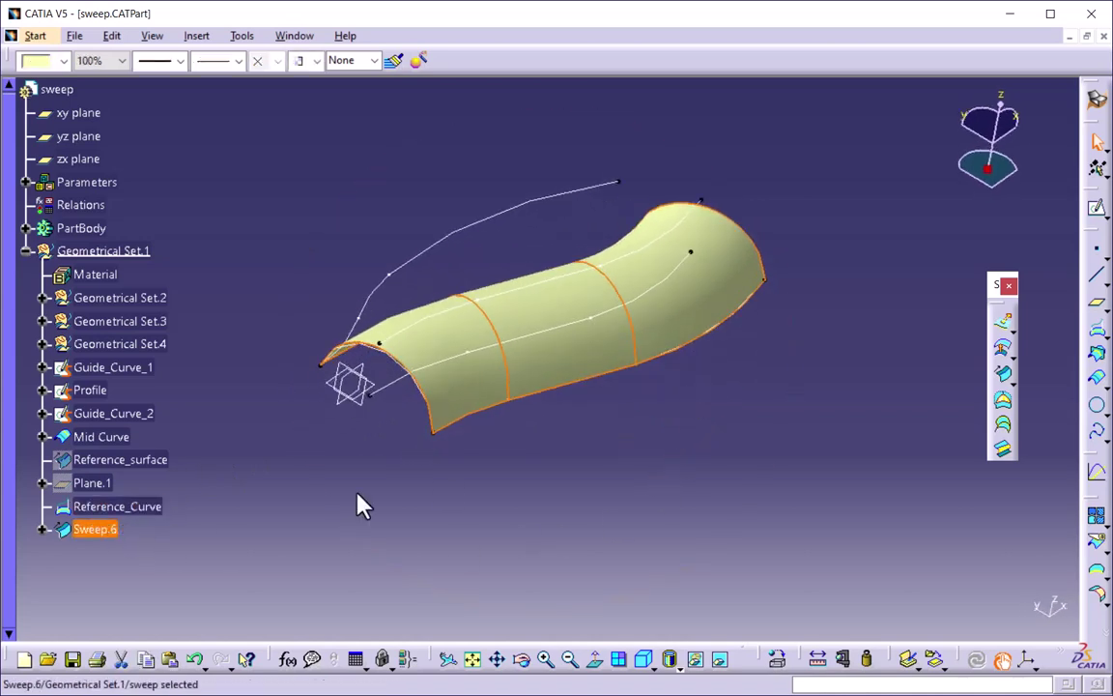
right_click(97, 532)
left_click(222, 222)
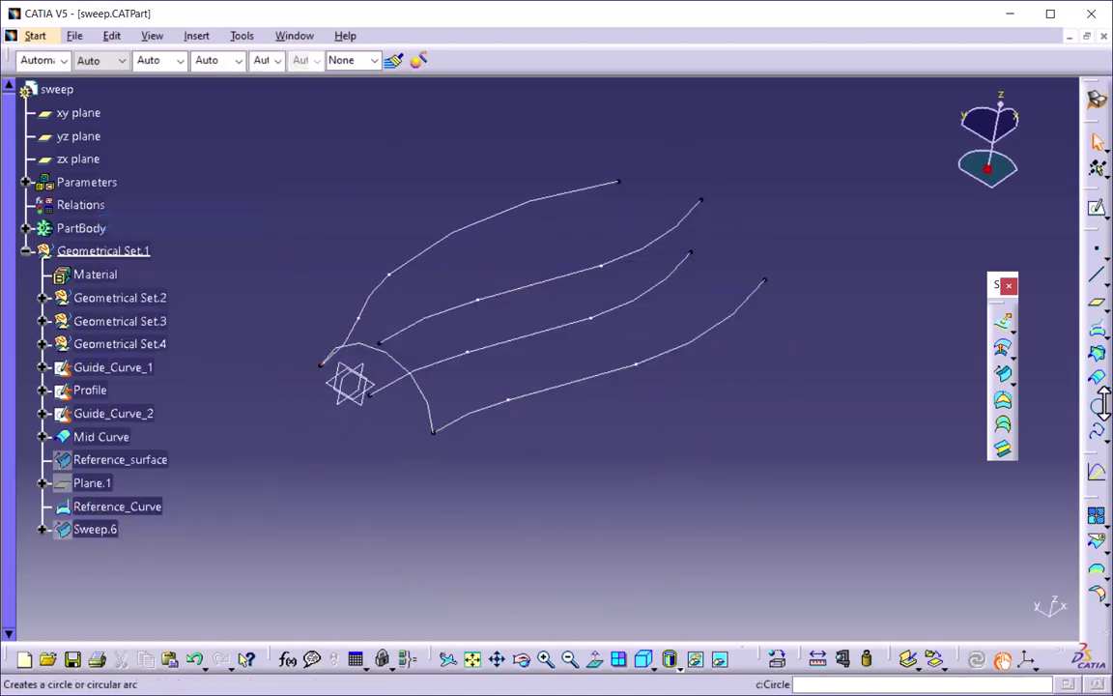
Start an explicit sweep of subtype With two guide curves, using Profile with Guide_Curve_1 and Guide_Curve_2 as guides
left_click(1005, 379)
left_click(877, 103)
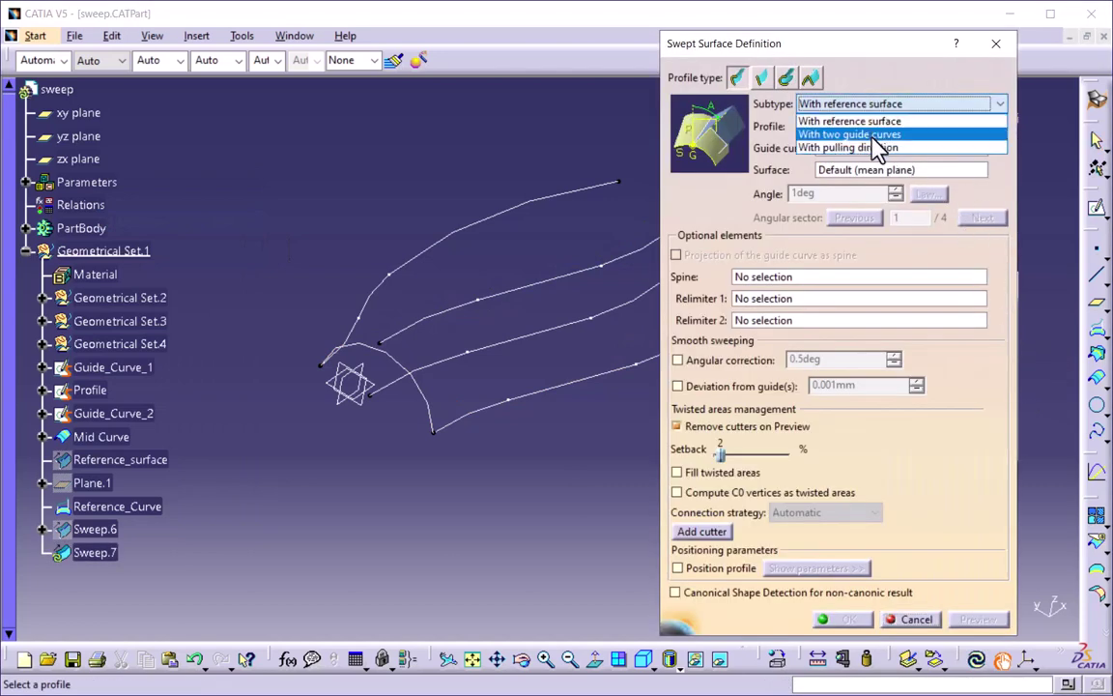
left_click(874, 135)
left_click_drag(830, 37, 904, 41)
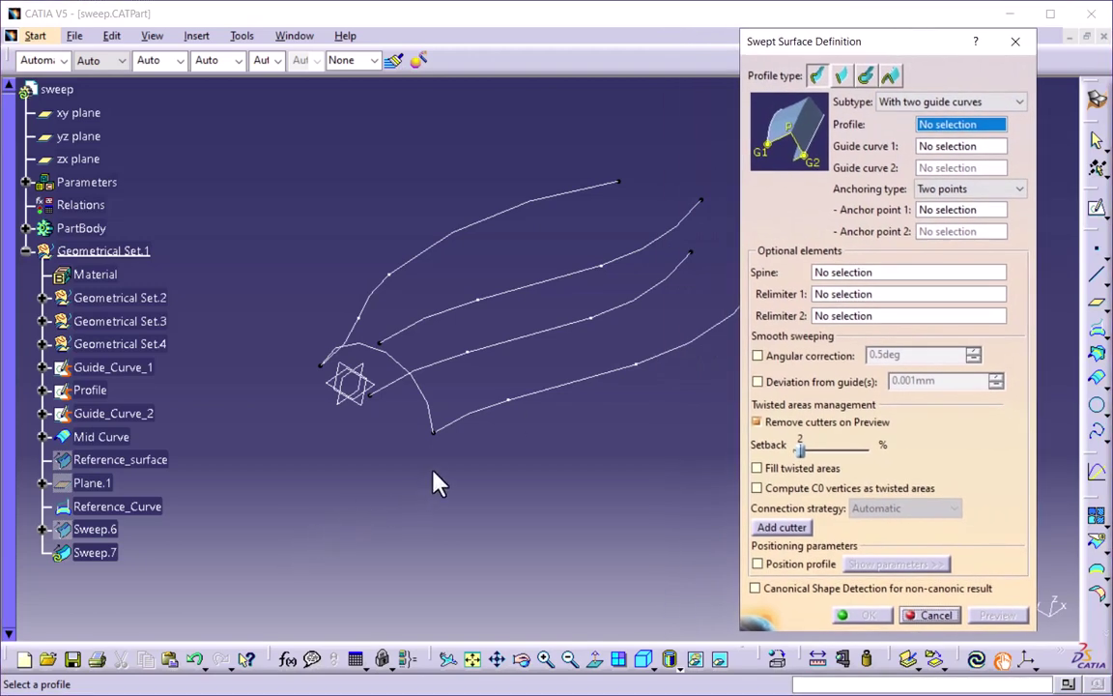
left_click(423, 398)
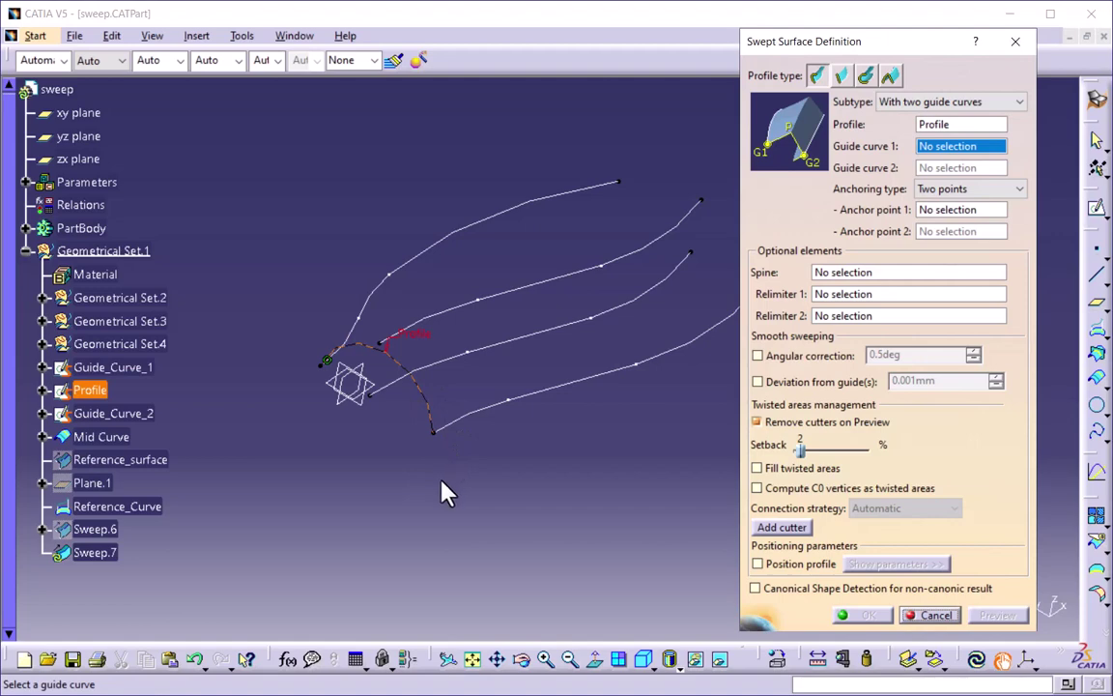
left_click(504, 415)
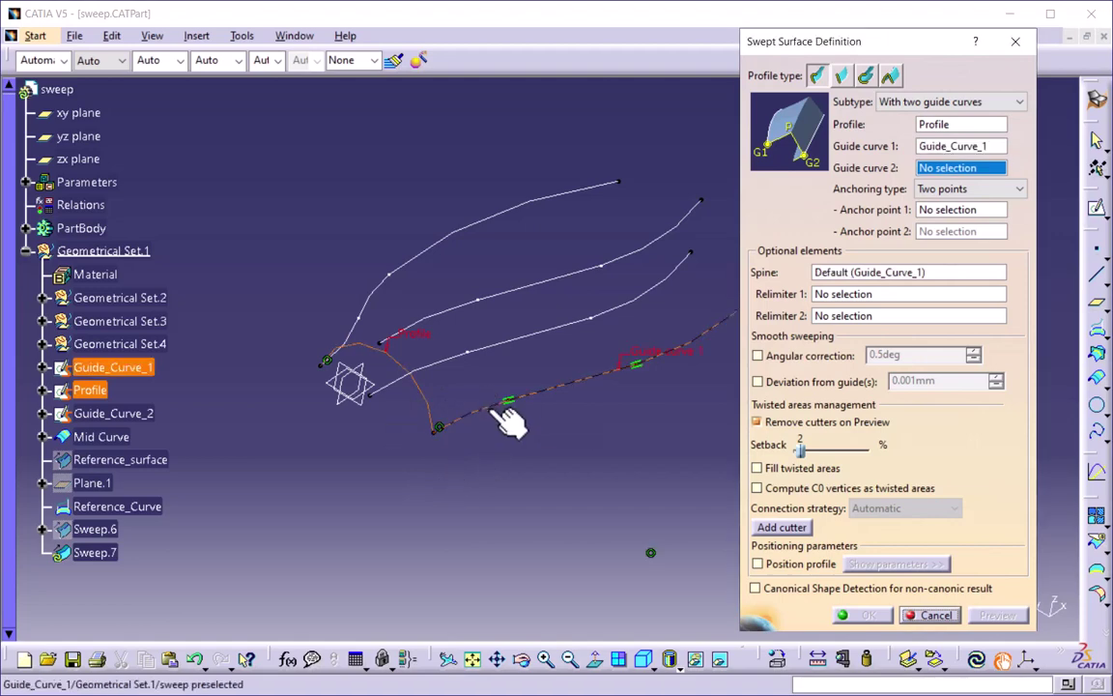
left_click(354, 328)
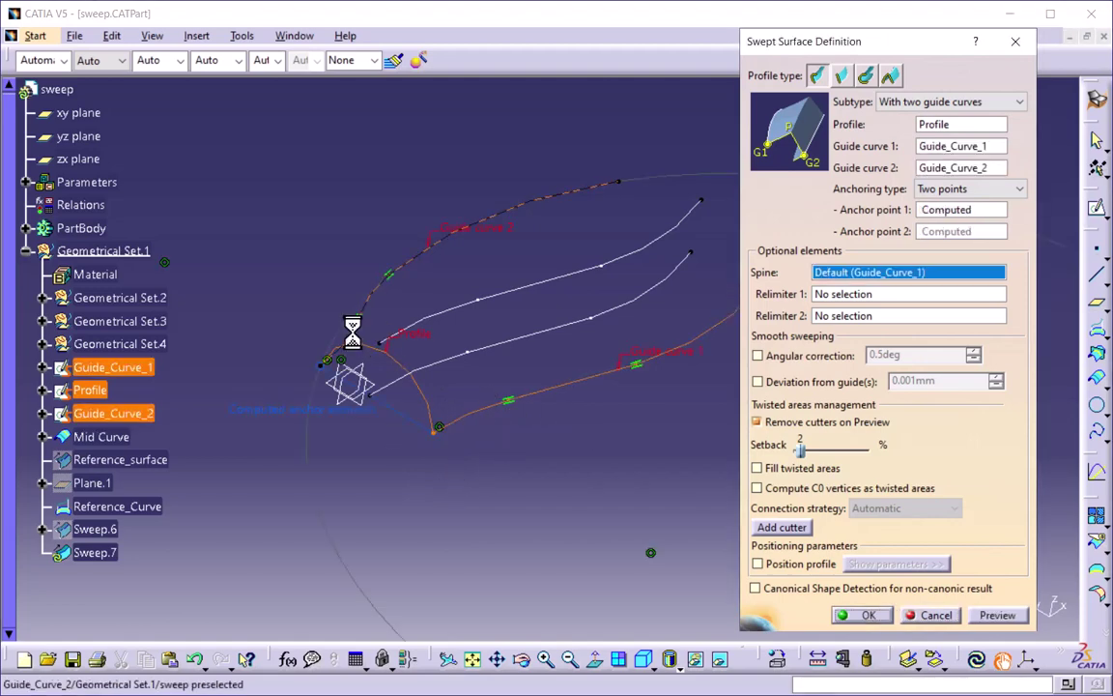
Preview the two-guide-curve sweep with two-point anchoring and the default spine, and create the surface
middle_click_drag(473, 323, 472, 365)
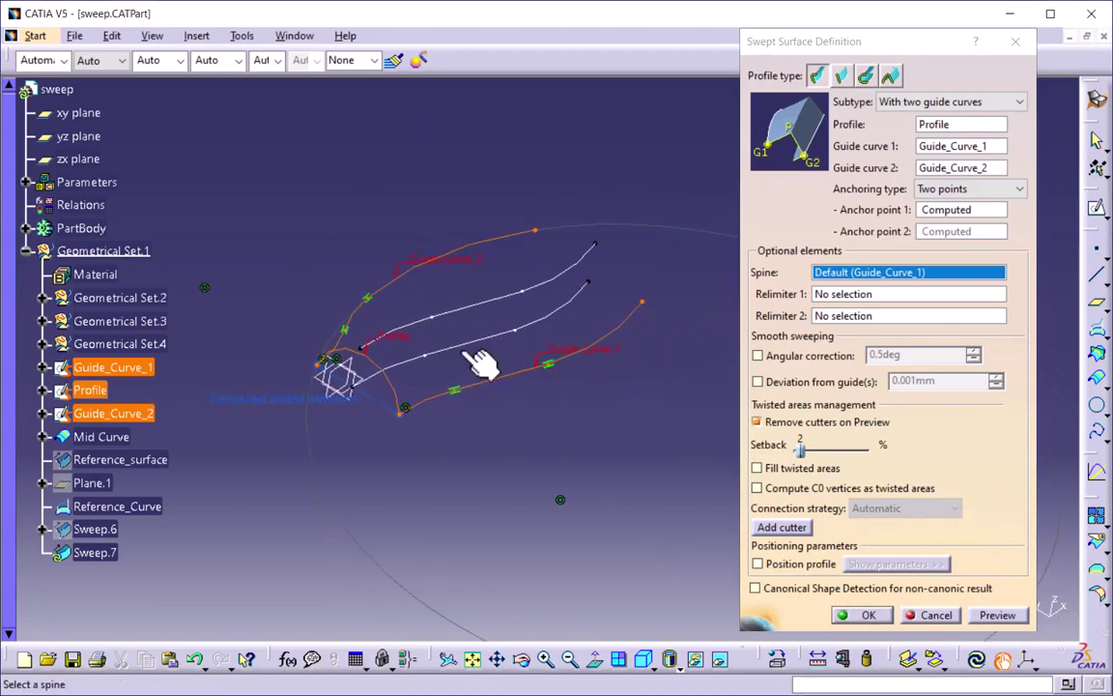
left_click(997, 616)
middle_click_drag(372, 407, 518, 278)
left_click(1024, 612)
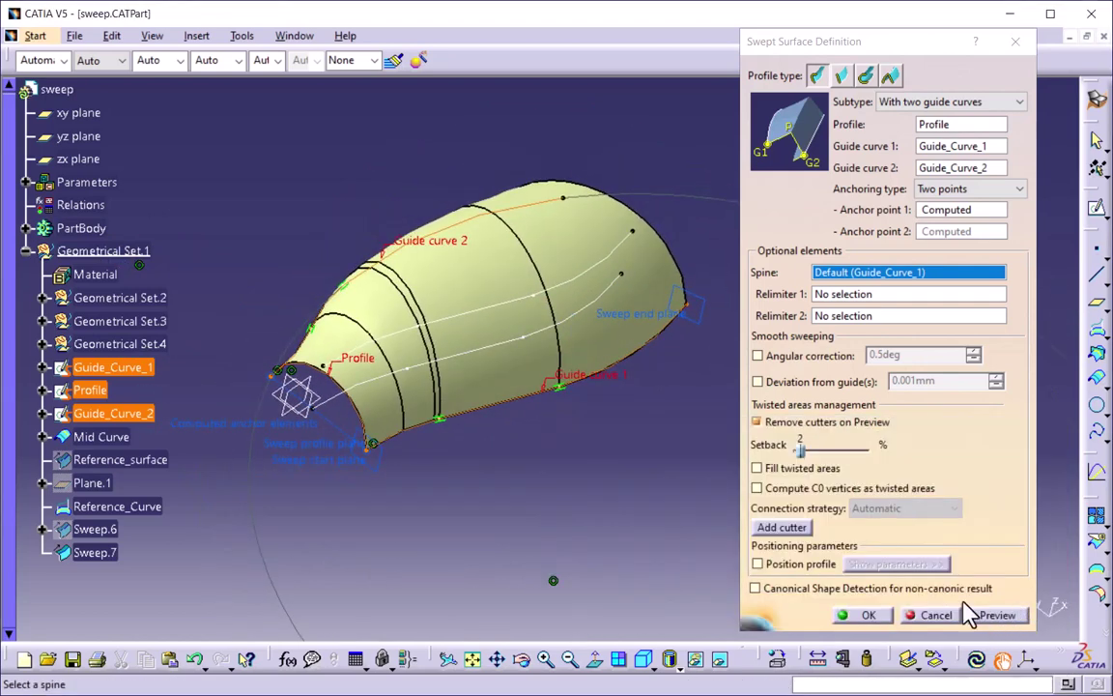
left_click(963, 613)
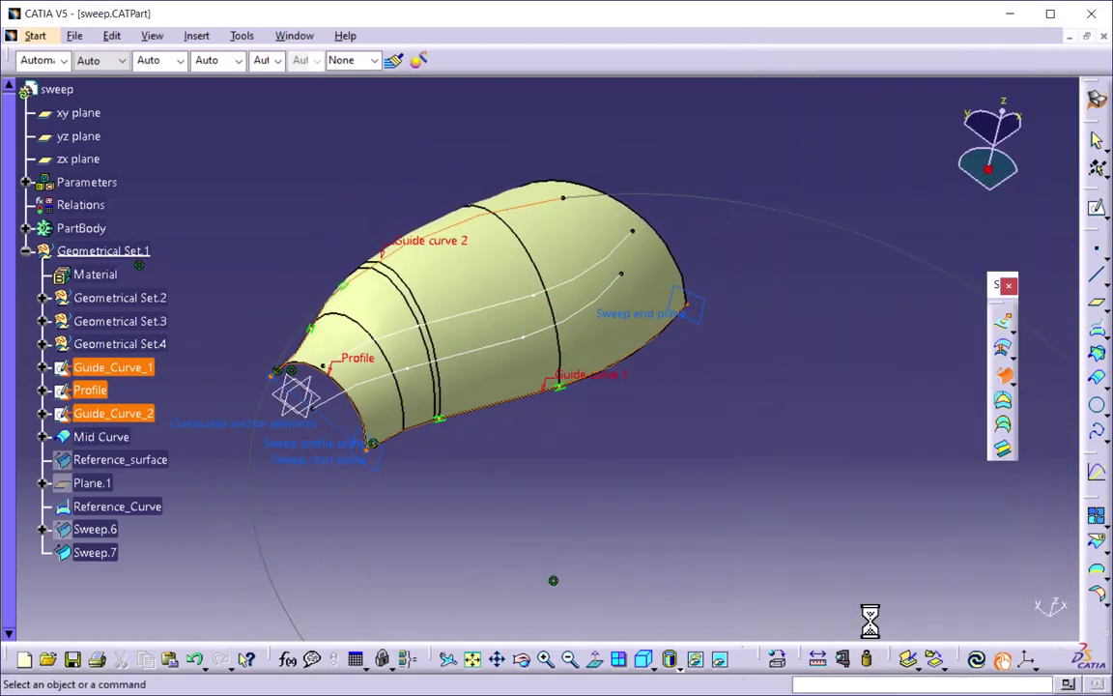
Inspect the two-guide-curve surface Sweep.7 and hide it
left_click(125, 554)
middle_click_drag(360, 447, 610, 399)
middle_click_drag(629, 328, 609, 356)
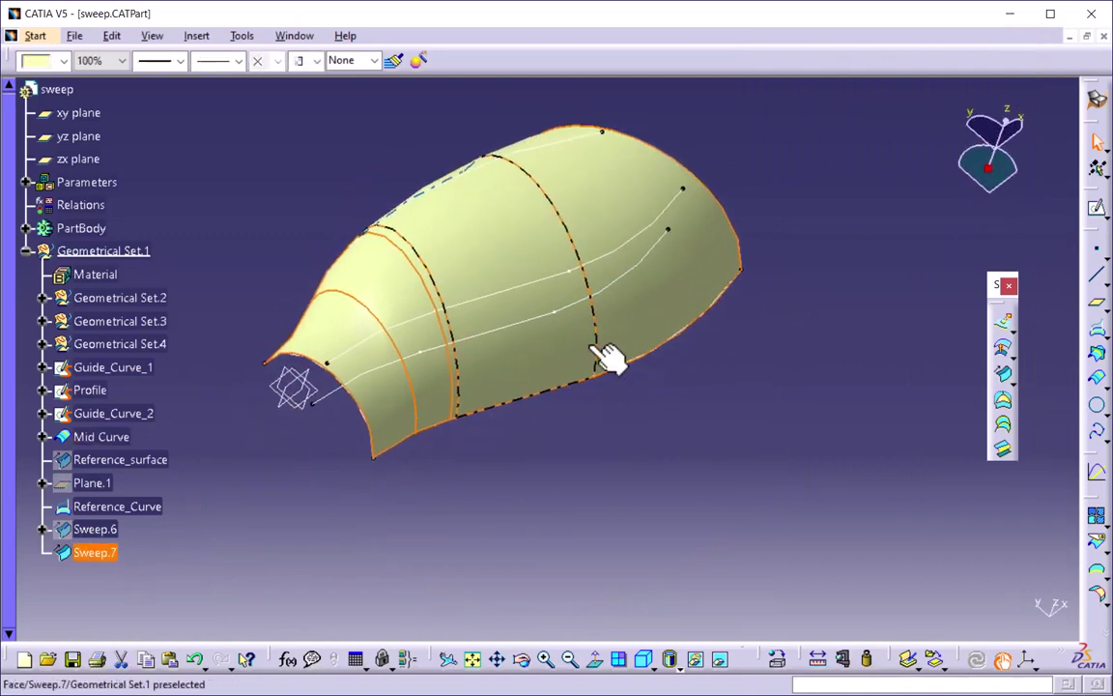
right_click(97, 567)
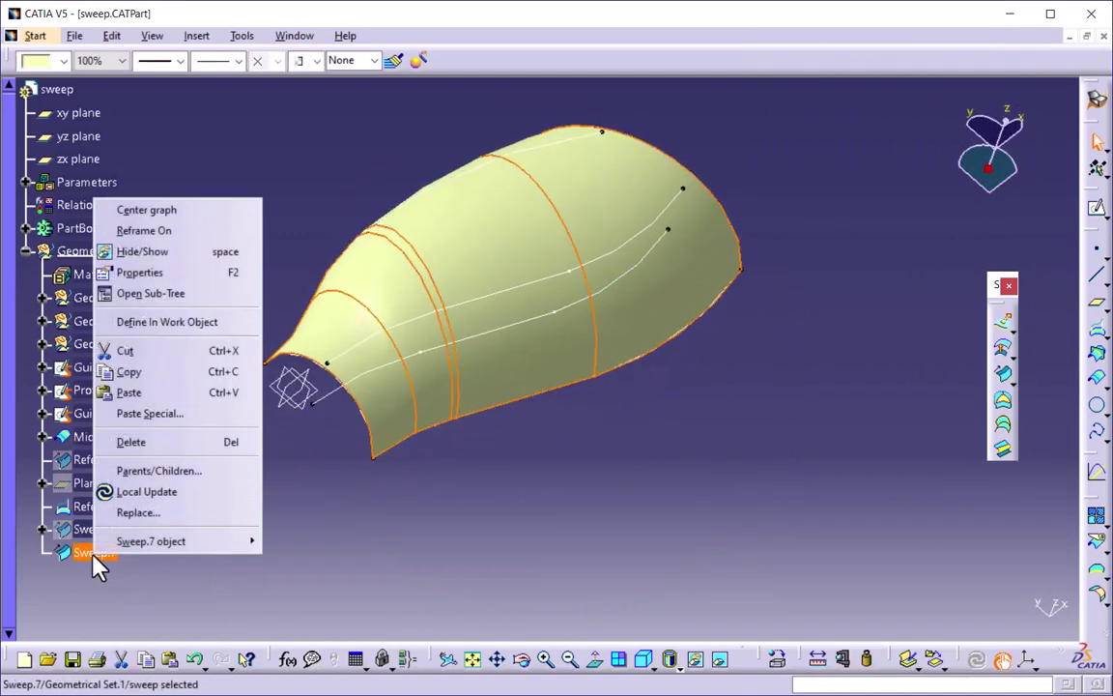
left_click(194, 251)
Start an explicit sweep of subtype With pulling direction, using Profile, Guide_Curve_1 and the xy plane as direction
left_click(1005, 377)
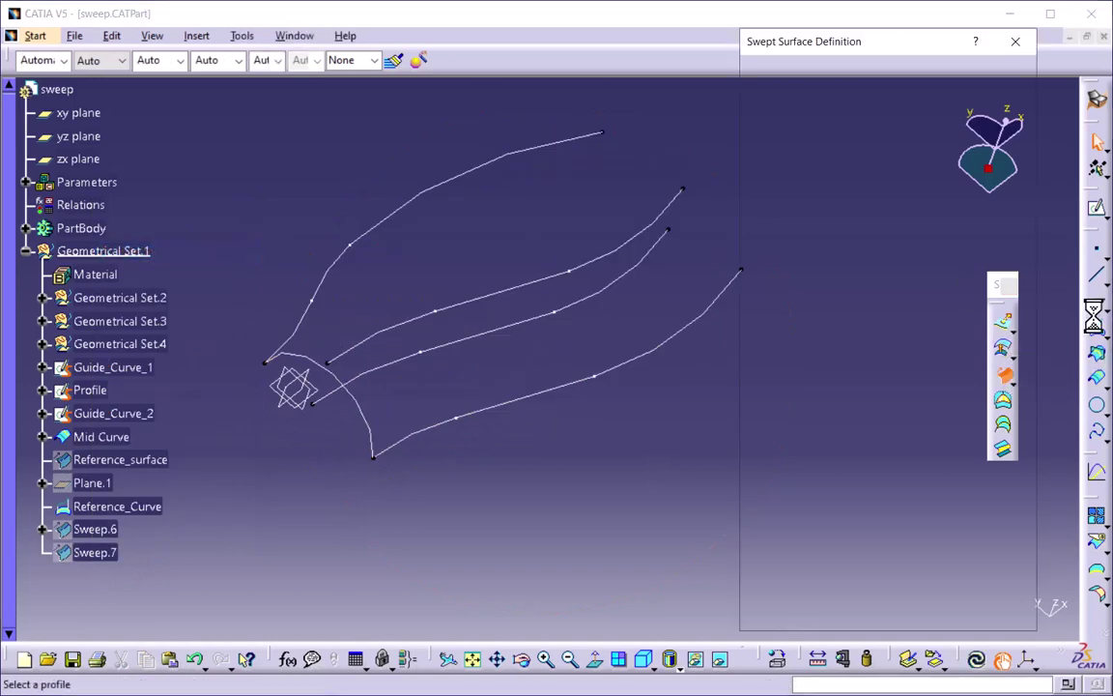
left_click(961, 103)
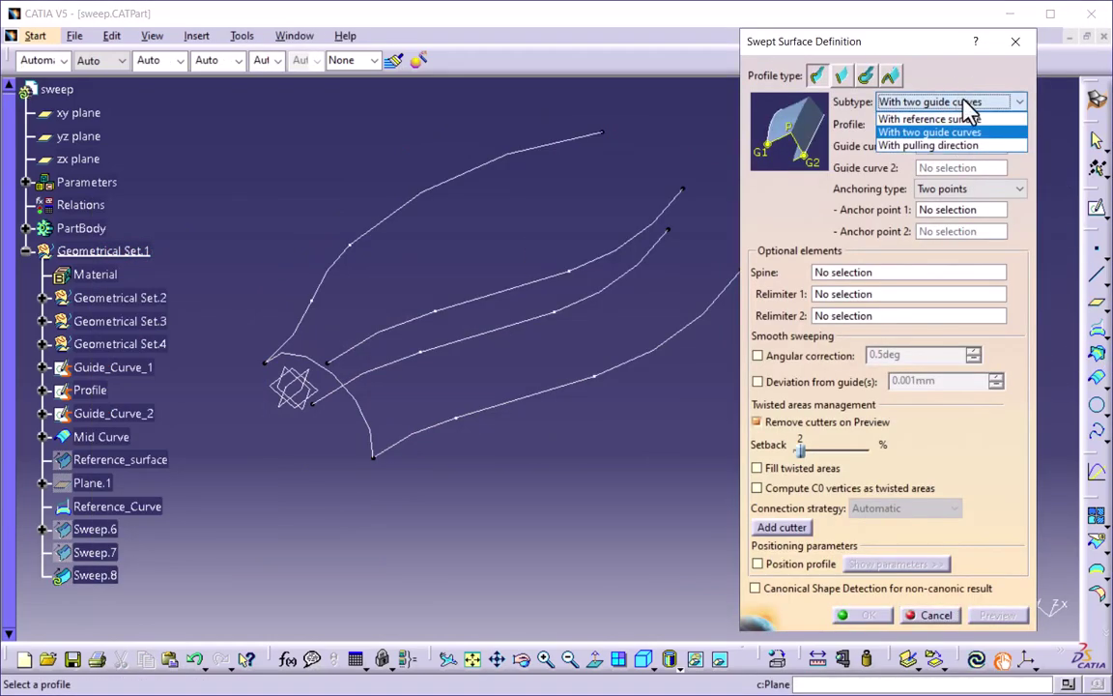
left_click(928, 145)
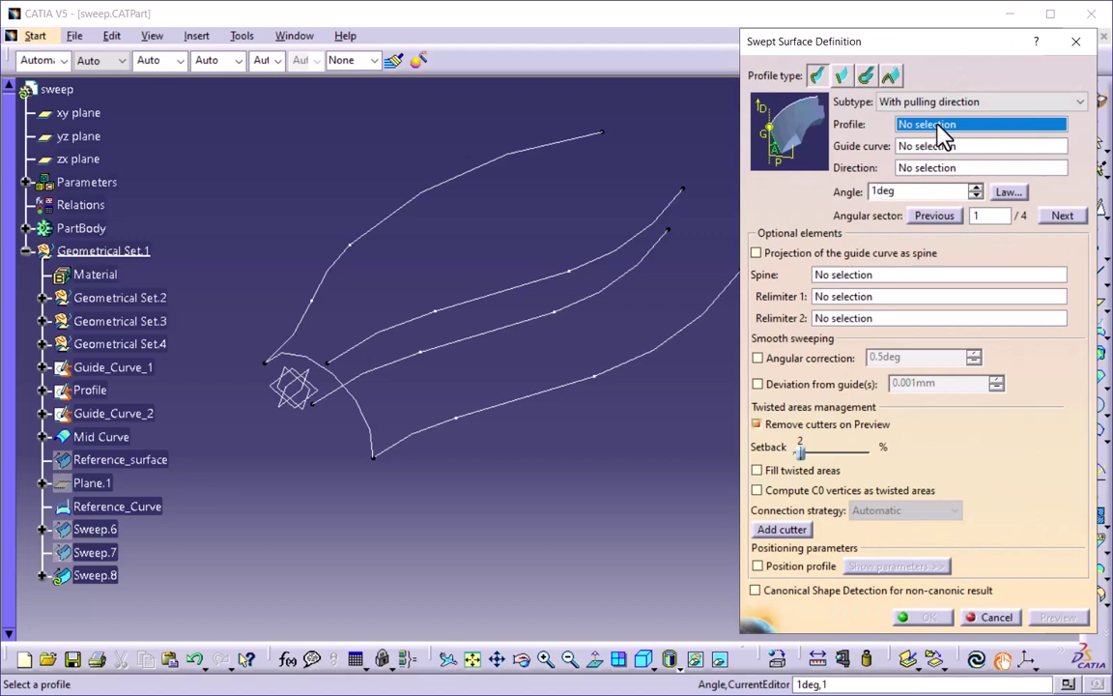
middle_click_drag(462, 414, 318, 384)
left_click(322, 380)
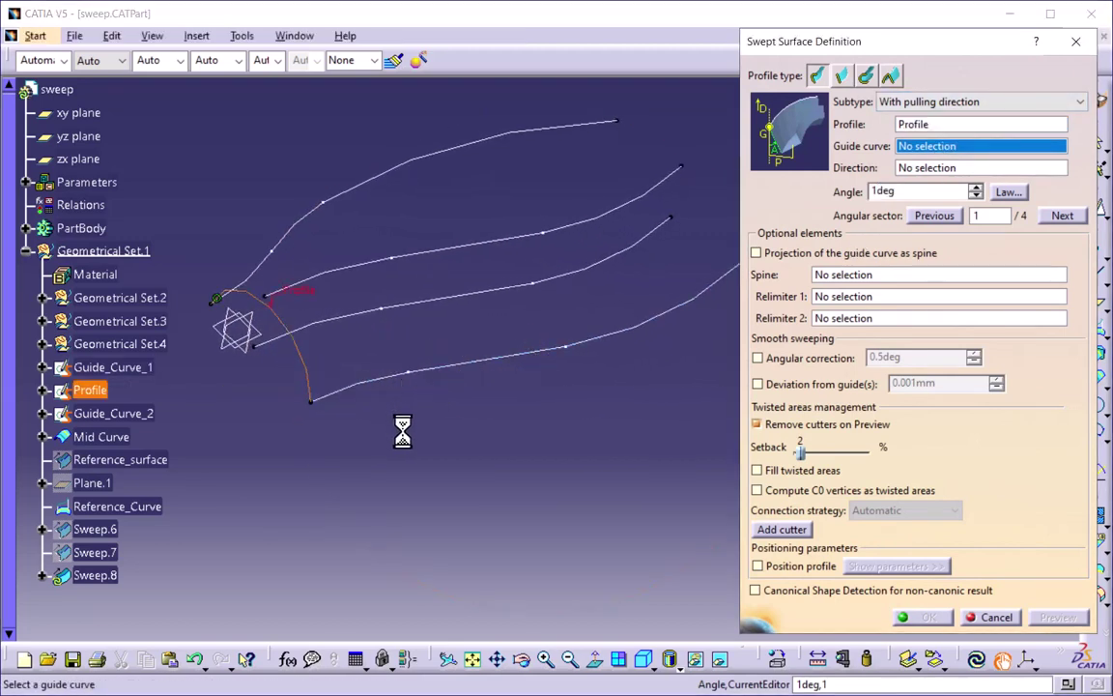
left_click(352, 388)
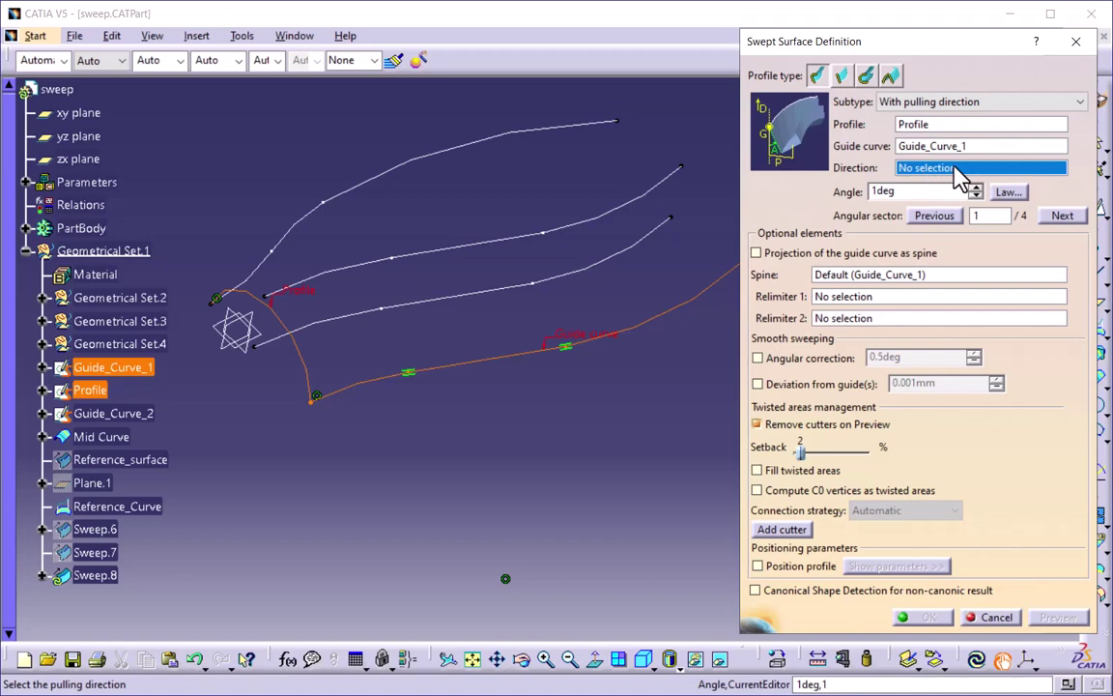
left_click(236, 333)
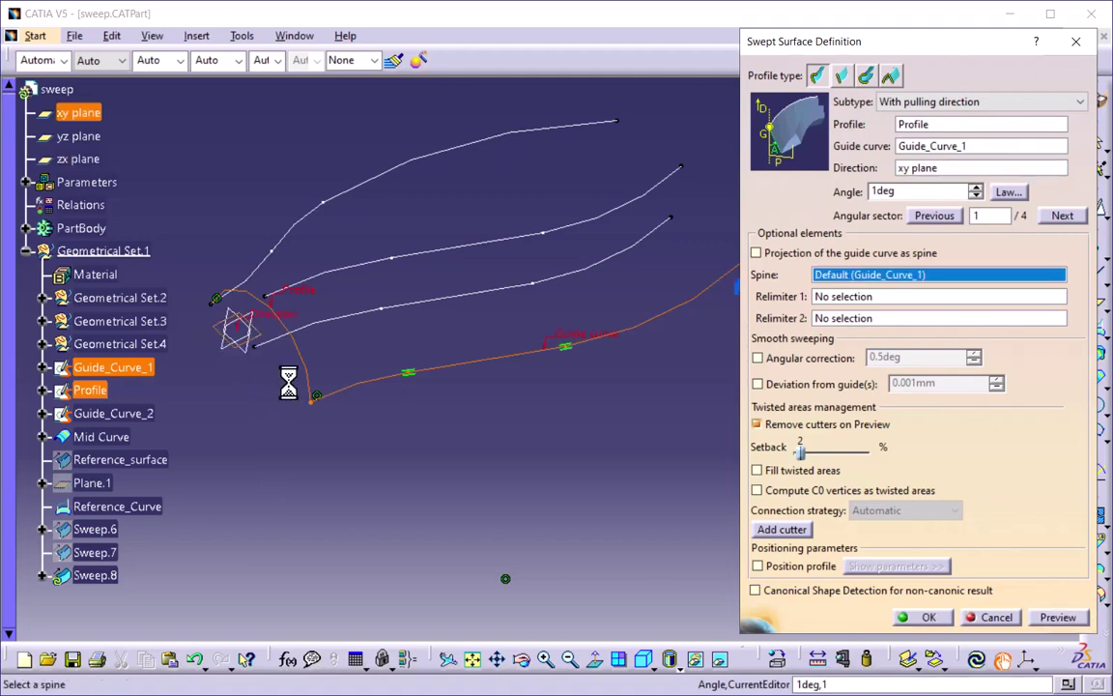
Preview the pulling-direction sweep, switch it to angular sector 4 and create the surface
left_click(1049, 612)
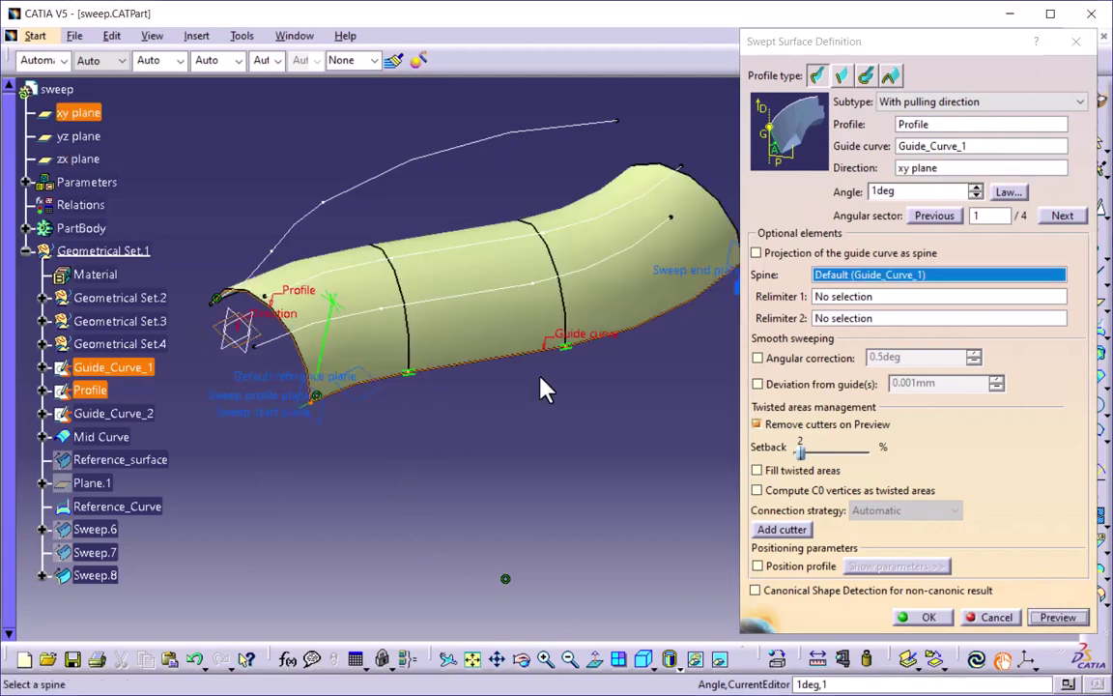
middle_click_drag(541, 387, 473, 350)
left_click(692, 292)
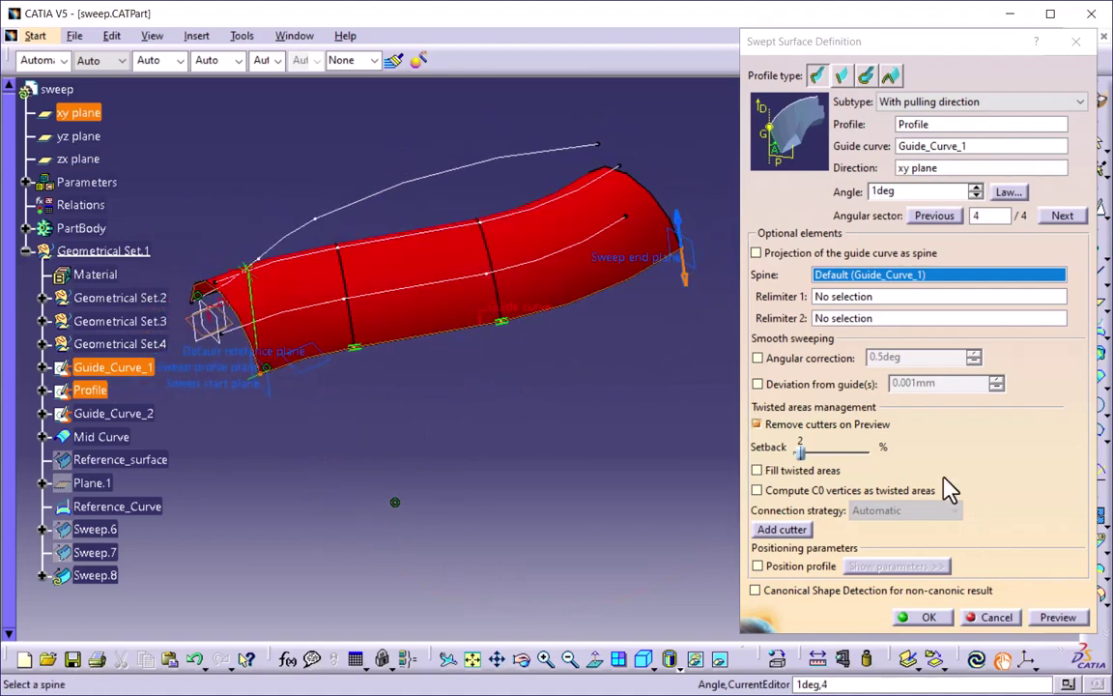
left_click(1058, 616)
middle_click_drag(418, 460, 446, 430)
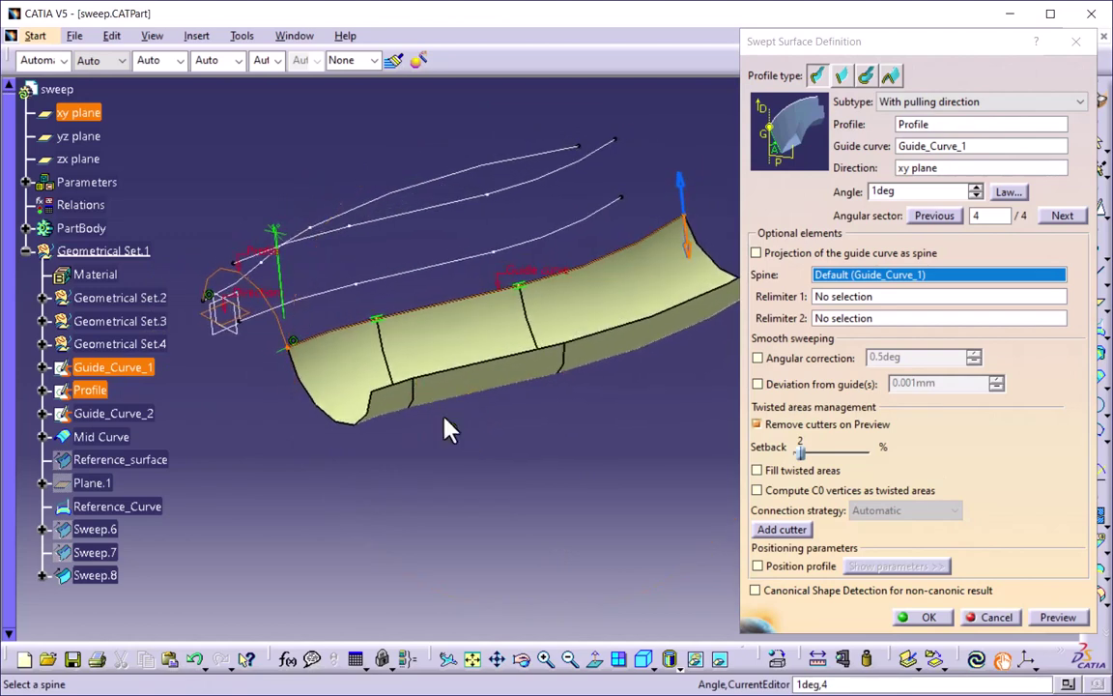
left_click(928, 617)
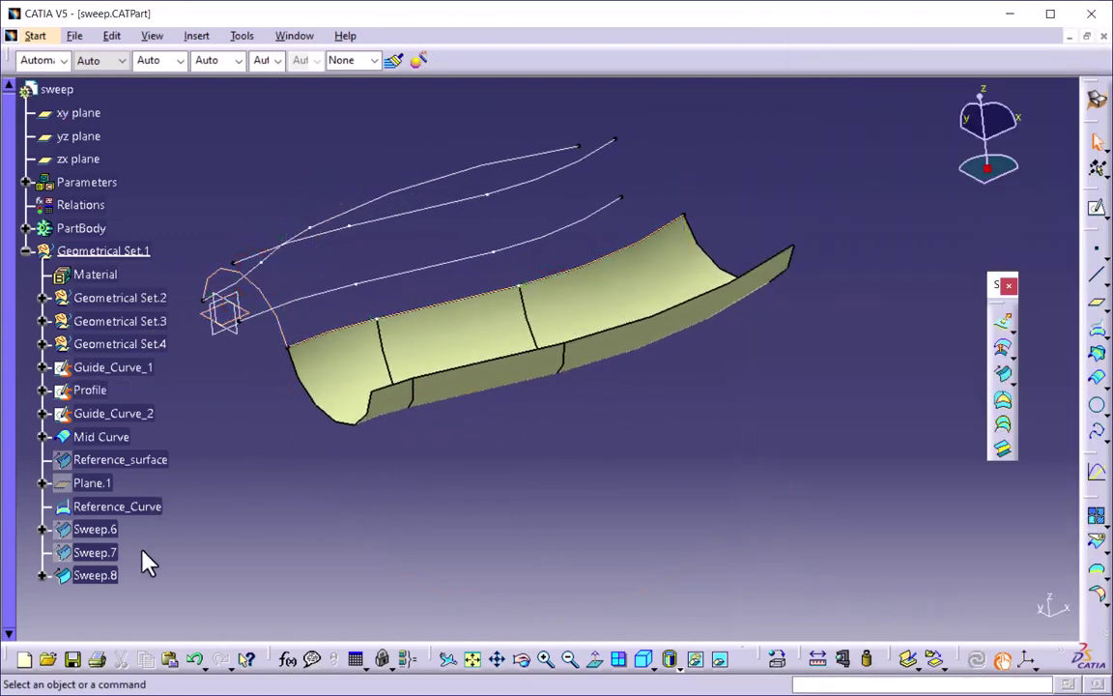
Hide Sweep.8, the surface swept with a pulling direction
scroll(146, 479, "down", 3)
right_click(107, 405)
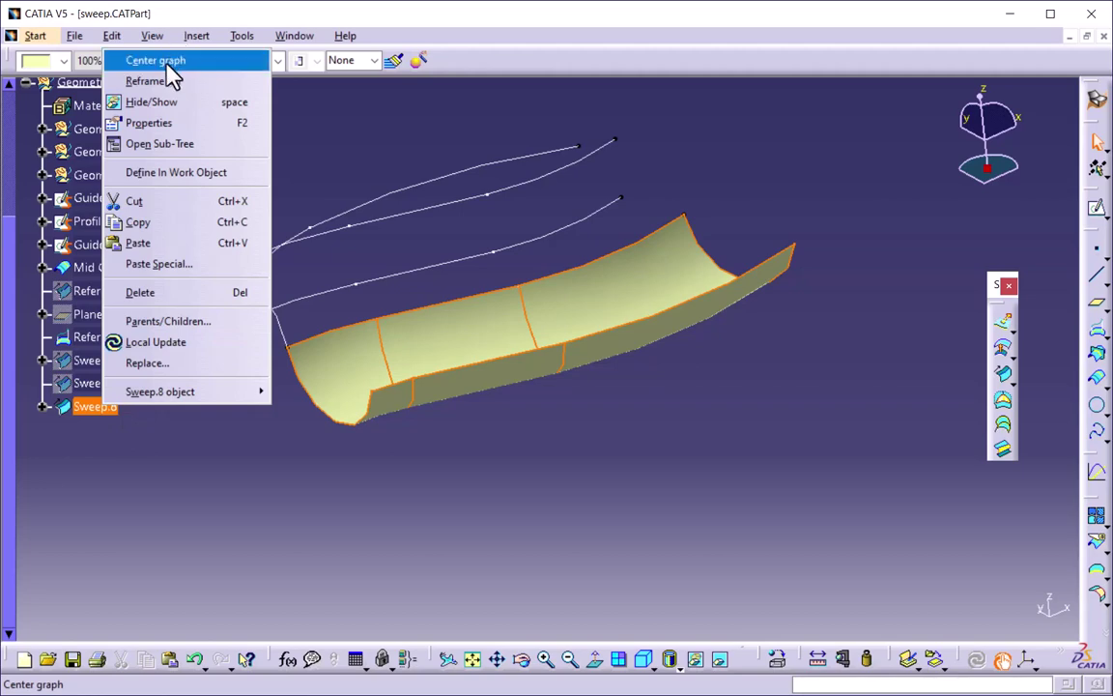
left_click(155, 102)
Start a sweep with the Line profile type and Two limits subtype, using Guide_Curve_1 and Guide_Curve_2 as guides
left_click(1002, 374)
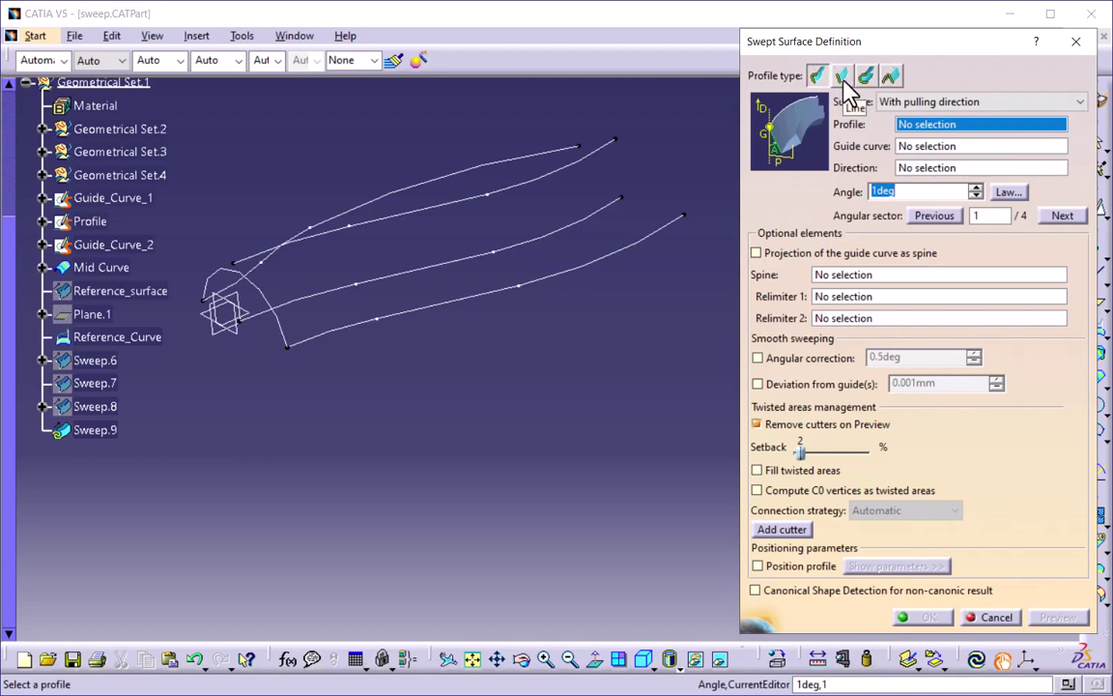
left_click(843, 81)
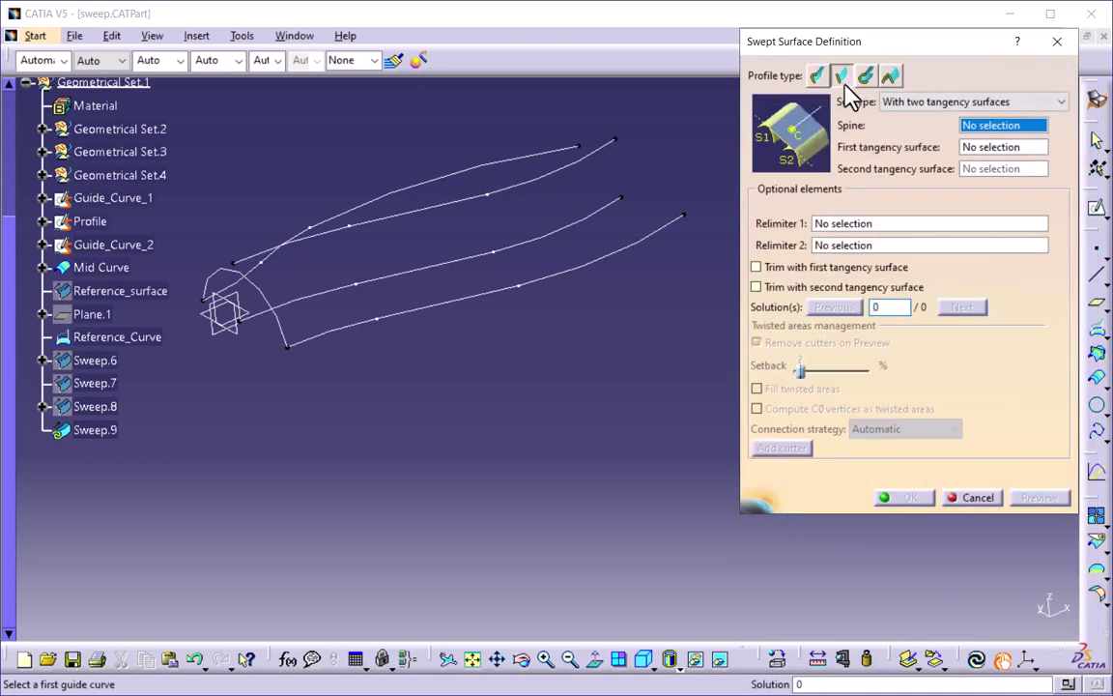
left_click(966, 101)
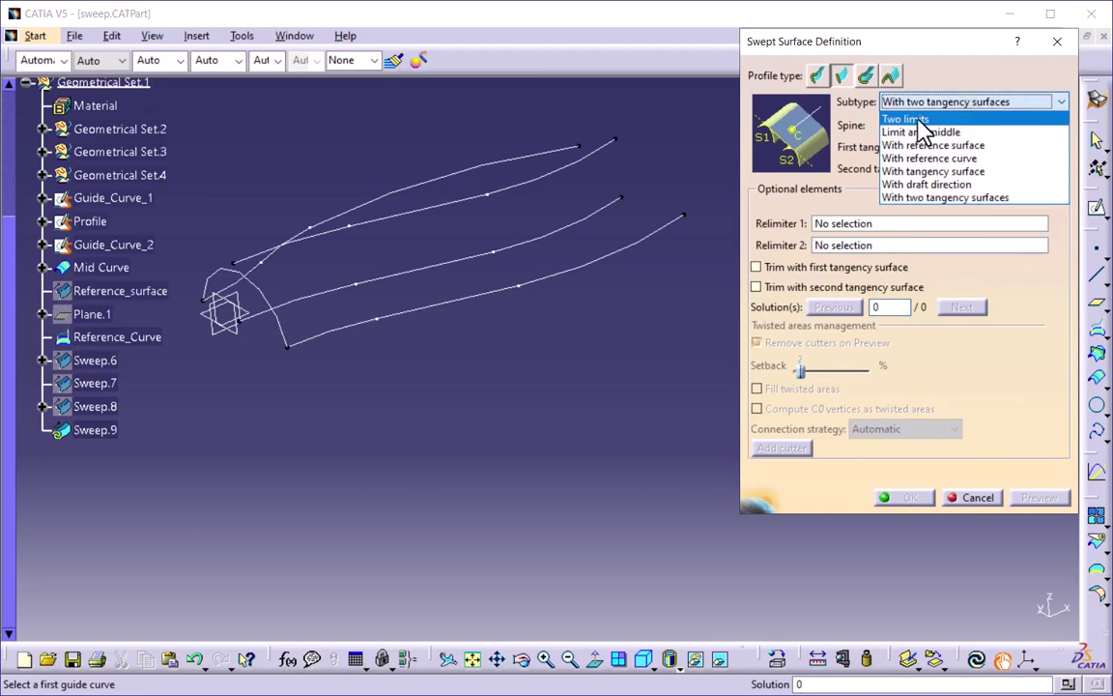
left_click(935, 120)
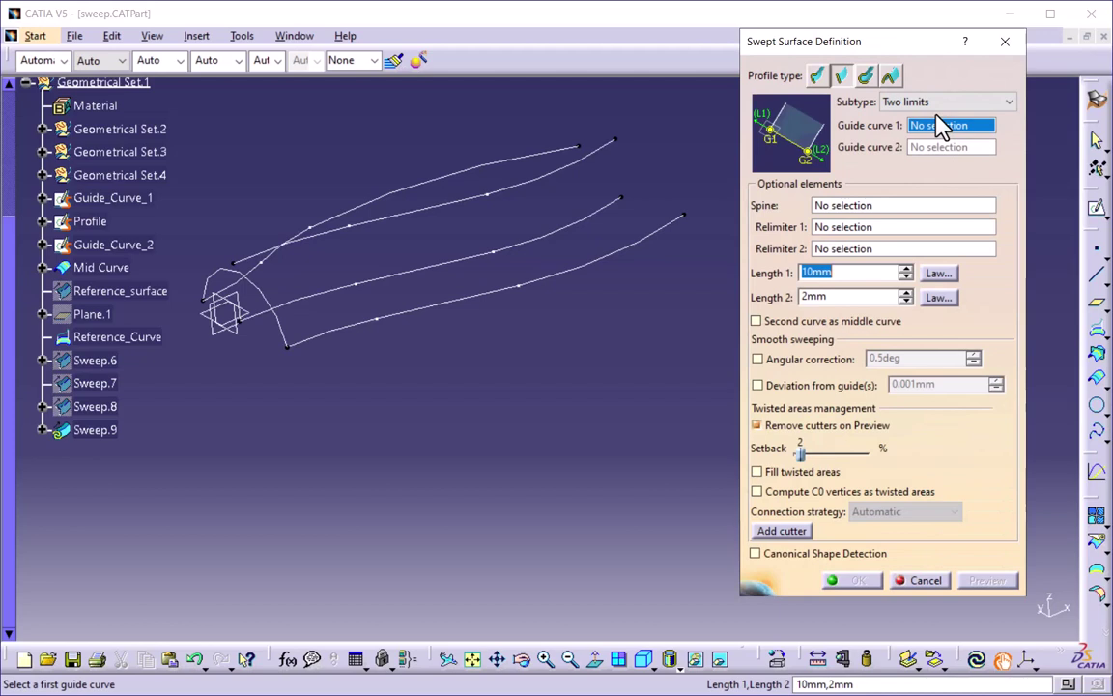
mouse_move(474, 486)
middle_mouse_down()
mouse_move(428, 348)
mouse_move(456, 356)
mouse_move(452, 392)
middle_mouse_up()
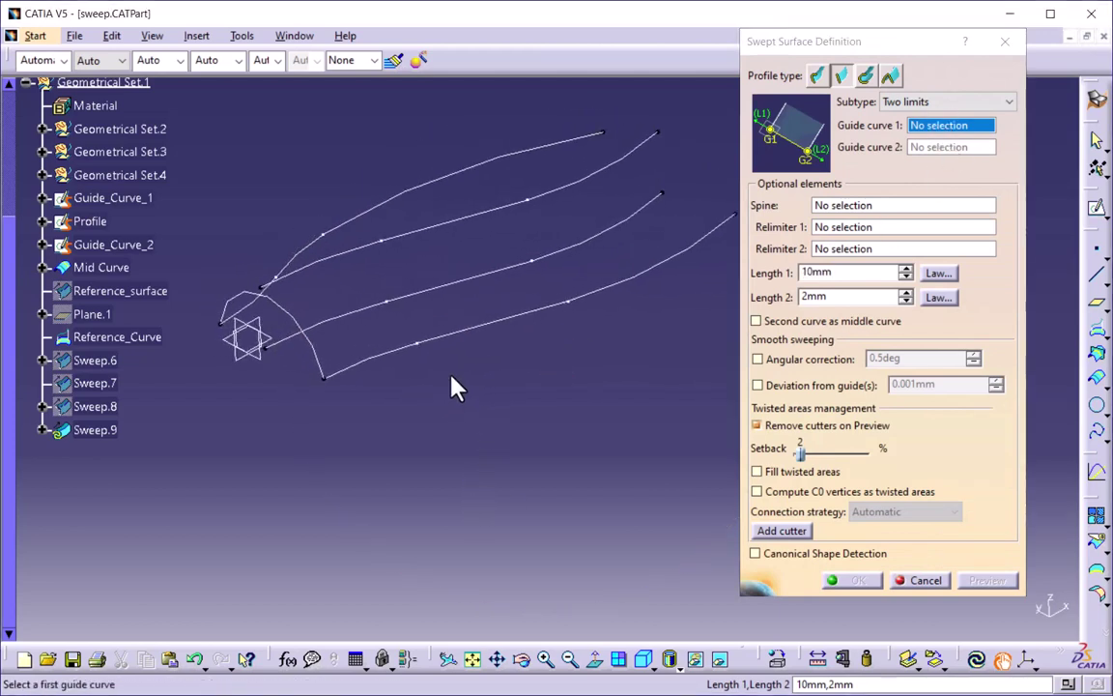
left_click(376, 370)
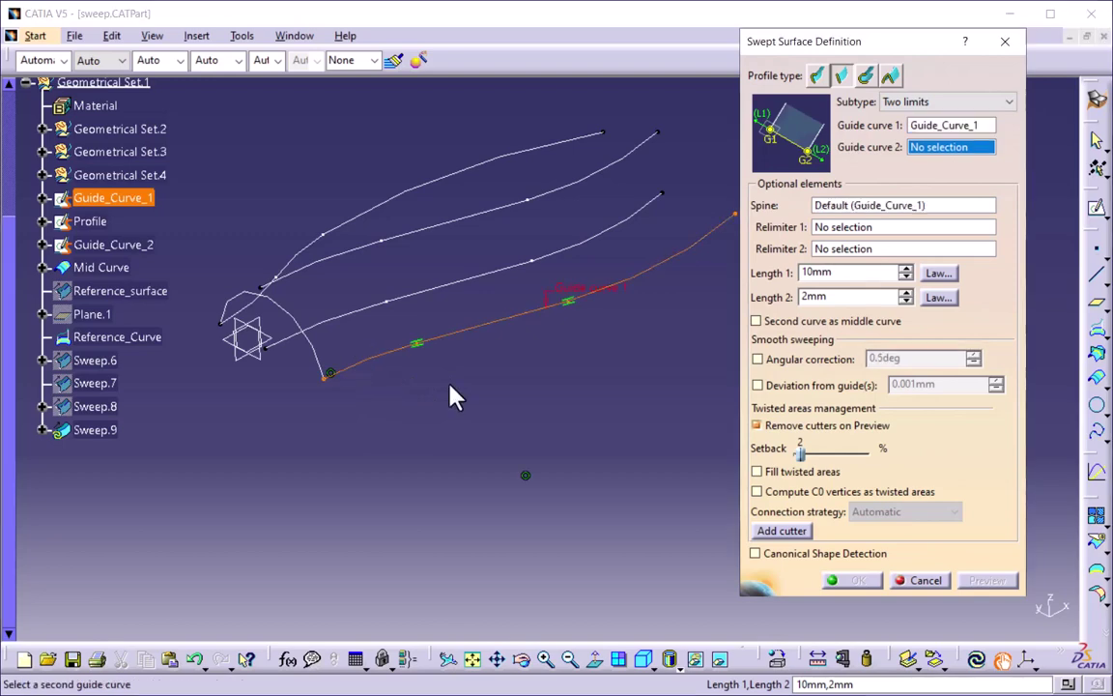
left_click(302, 256)
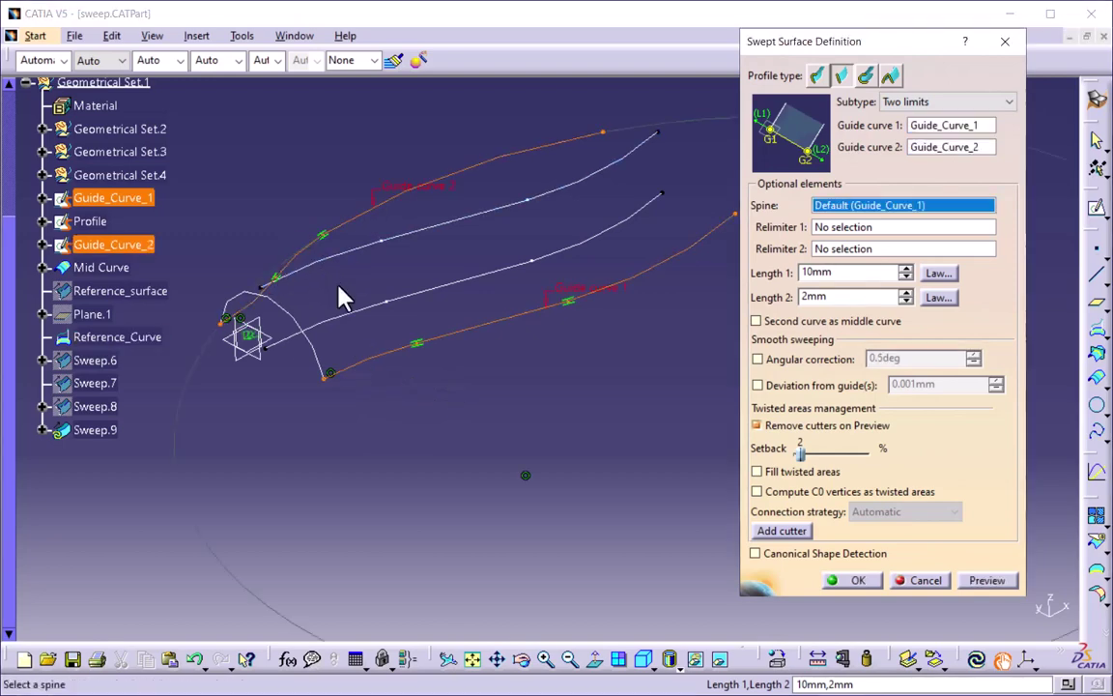
Preview the two-limits line sweep and examine how the surface extends beyond both guide curves
middle_click_drag(339, 288, 492, 348)
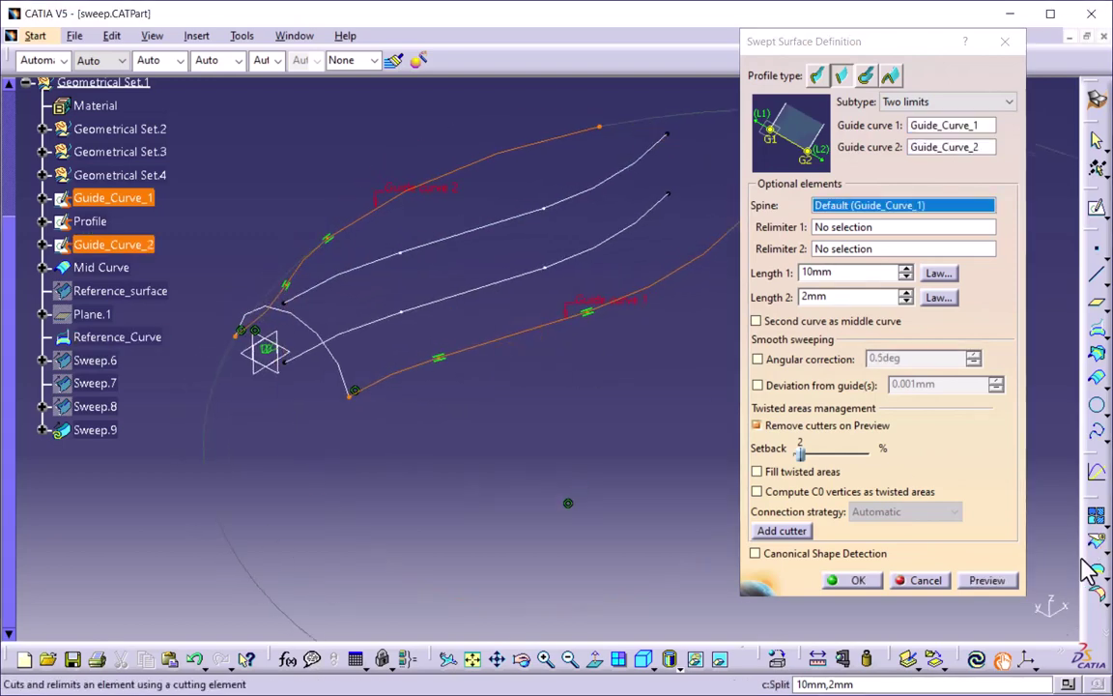
left_click(985, 580)
middle_click_drag(541, 467, 438, 286)
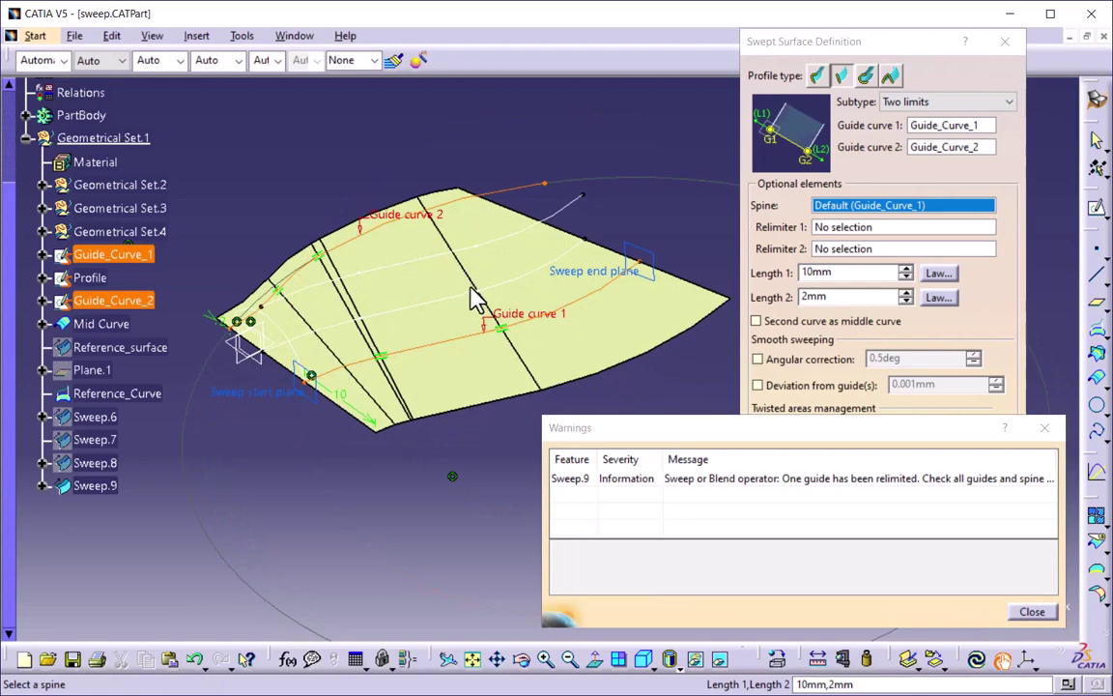
middle_click_drag(488, 377, 542, 287)
Try extending the two-limits sweep with Length 1 set to 20 mm and Length 2 set to 10 mm, and preview it
double_click(860, 273)
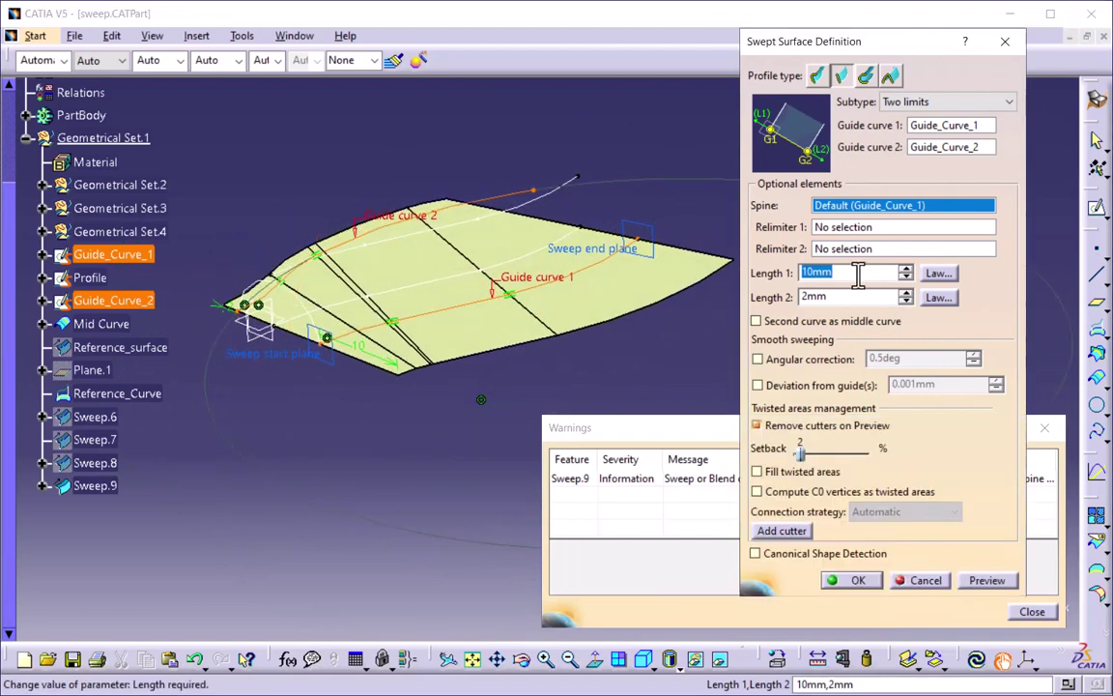
type("20")
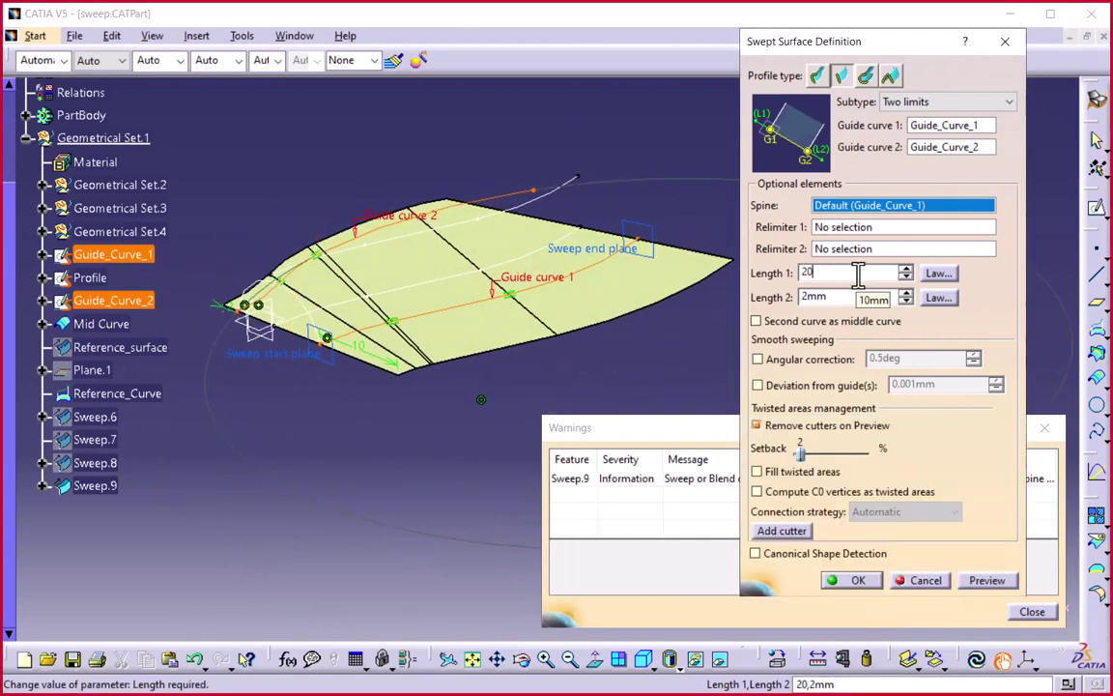
double_click(844, 297)
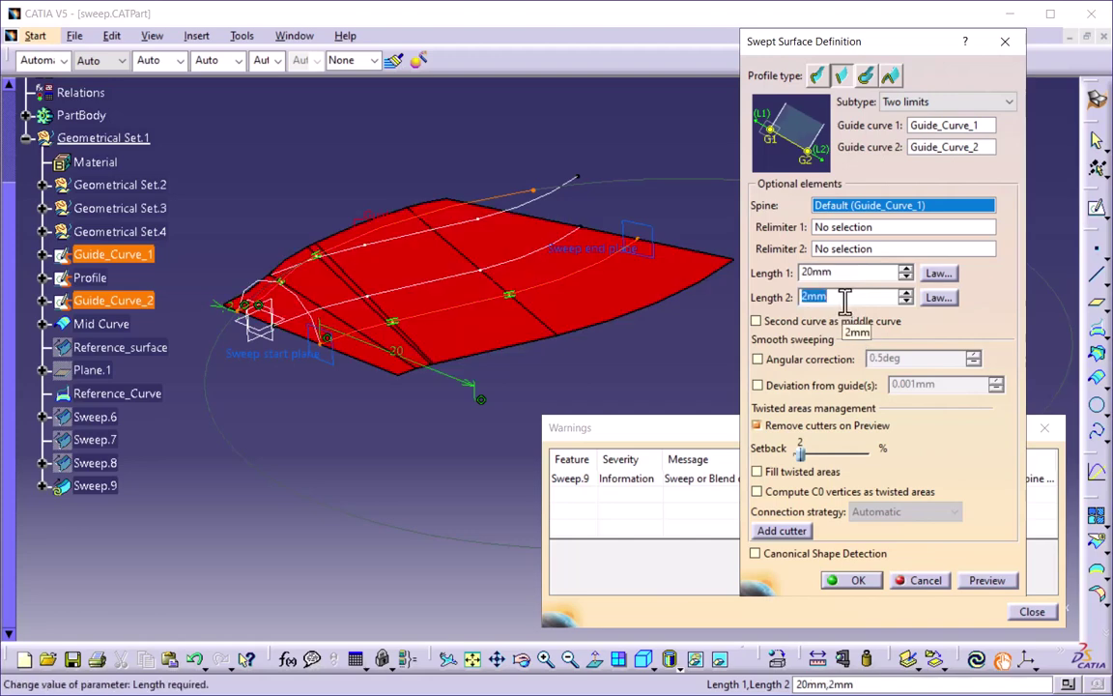
type("10")
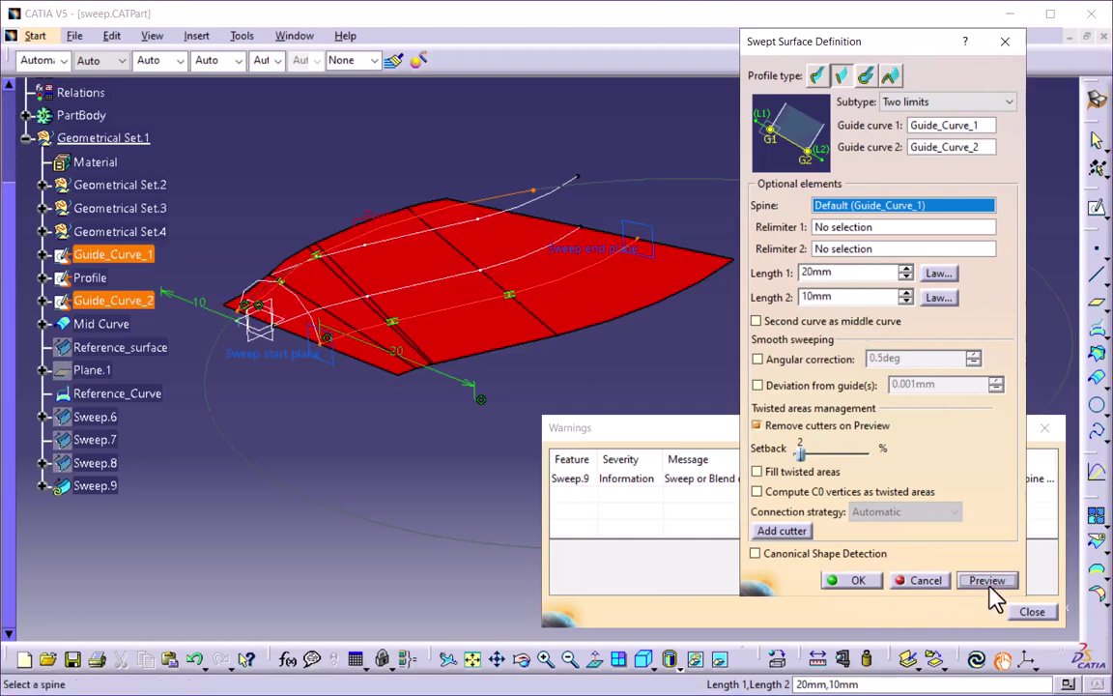
left_click(985, 577)
left_click(568, 396)
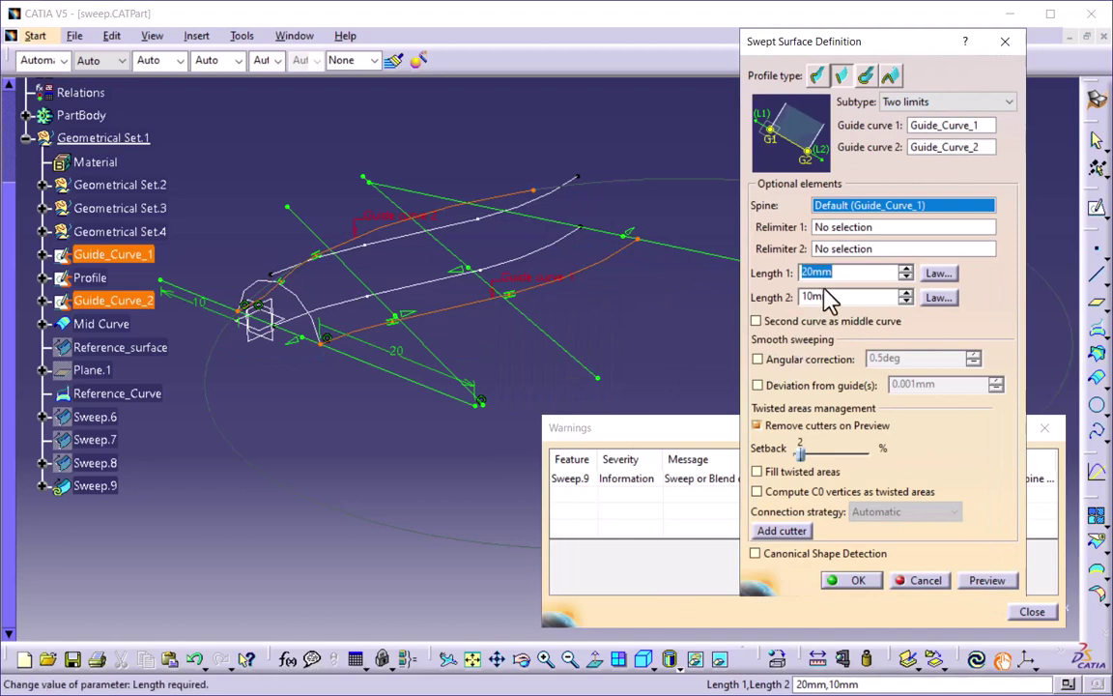
Try Length 1 values of 10 mm and 2 mm for the two-limits sweep, previewing each one
type("10")
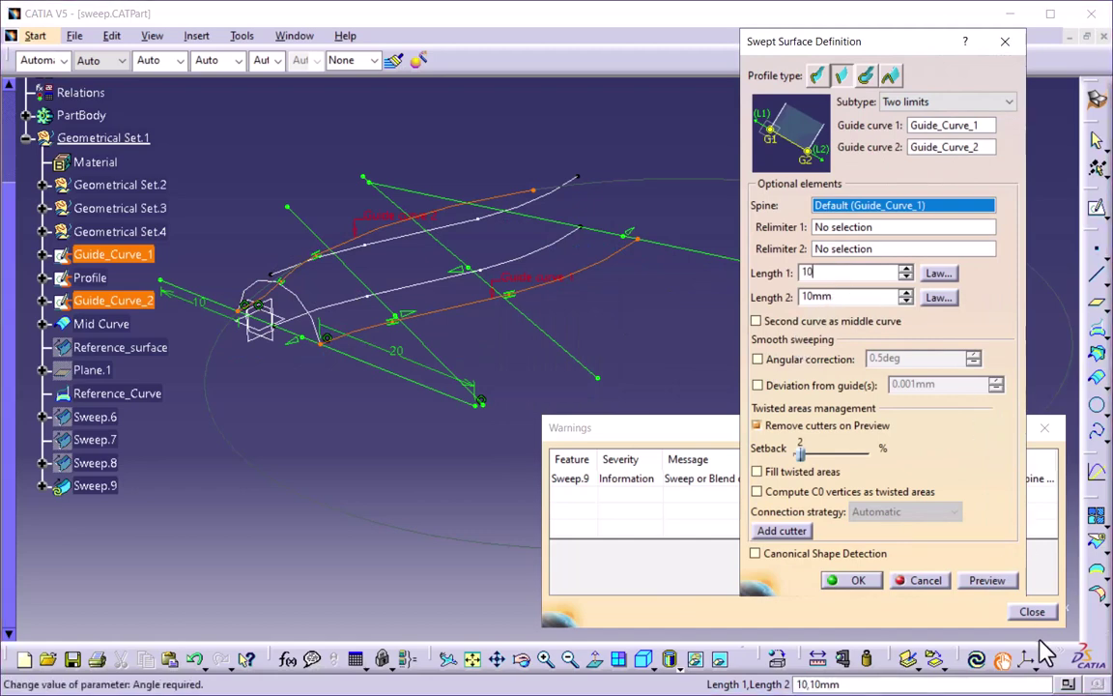
key("Return")
left_click(1002, 584)
left_click(568, 396)
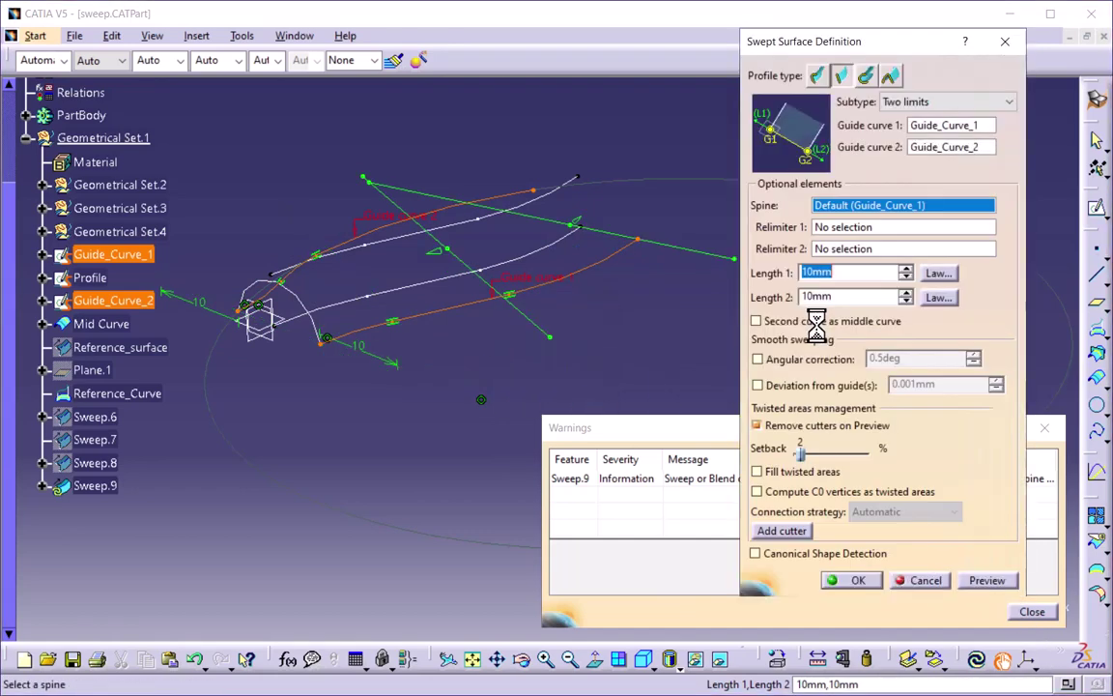
type("2")
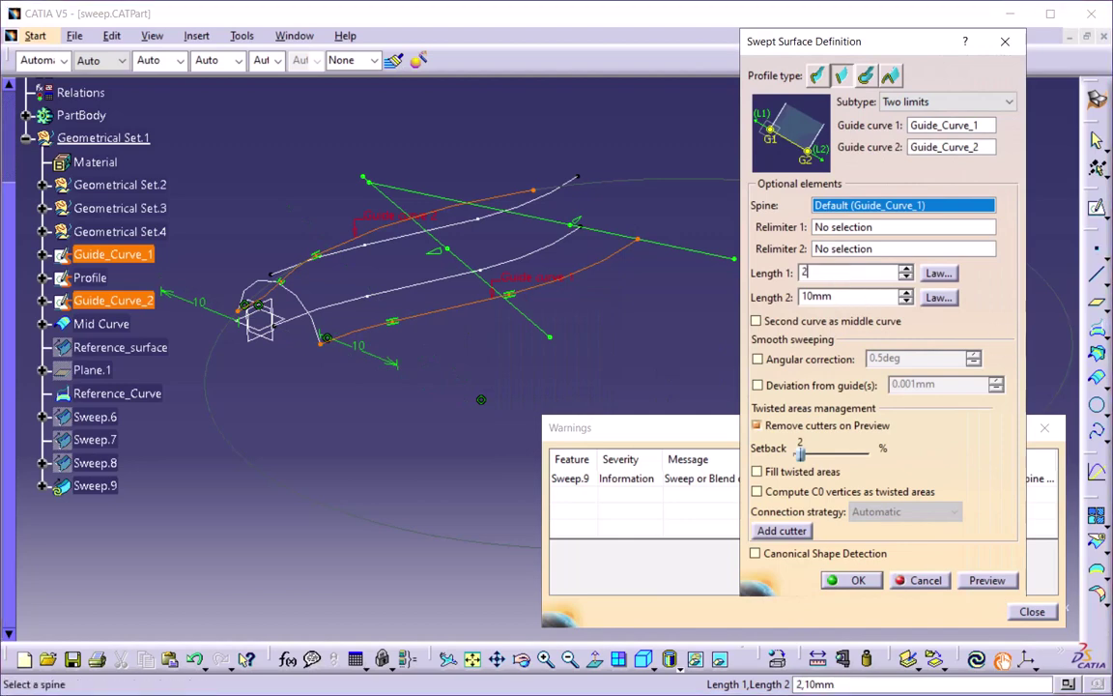
left_click(985, 582)
left_click(569, 397)
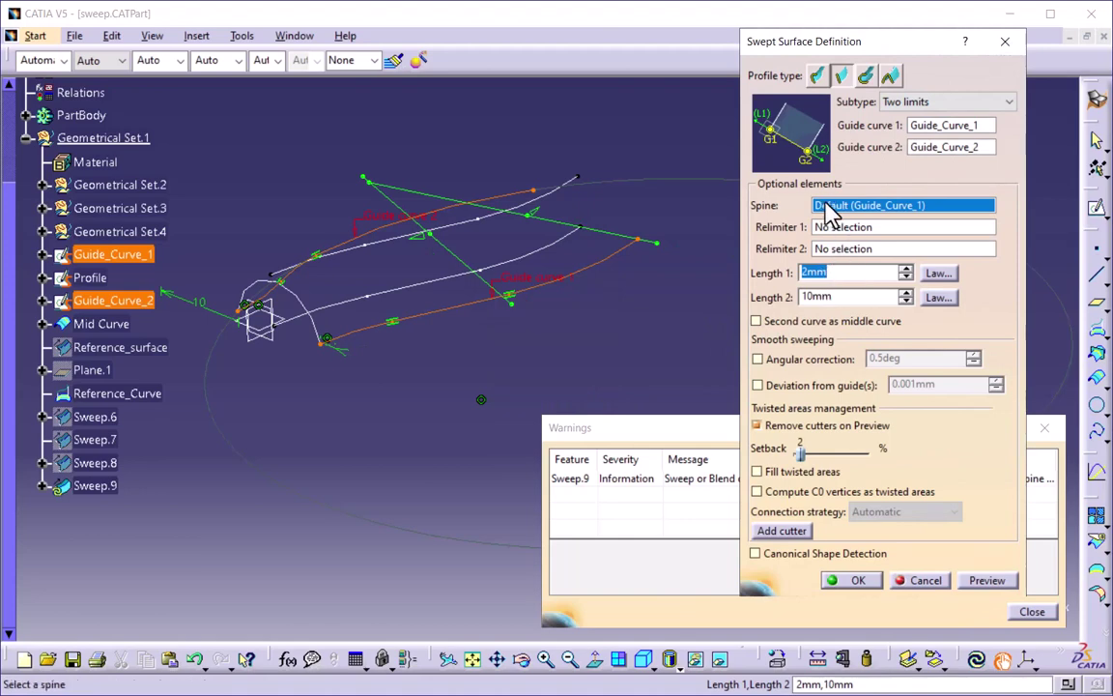
Set both Length 1 and Length 2 of the two-limits sweep to 1 mm and preview the surface
type("1")
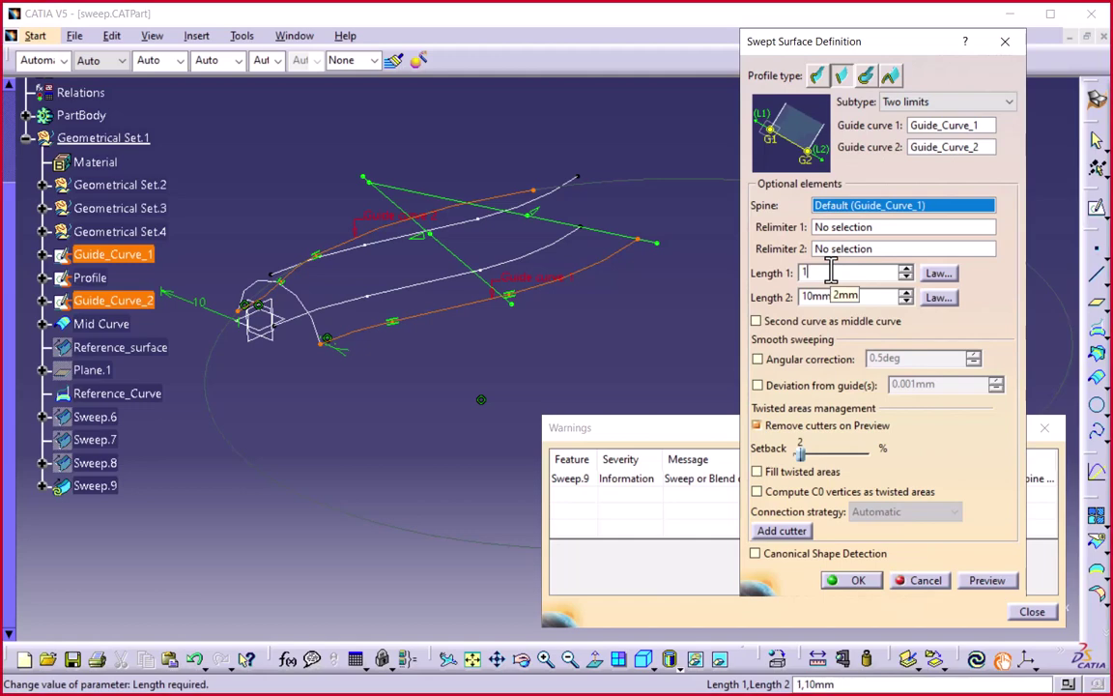
left_click(984, 580)
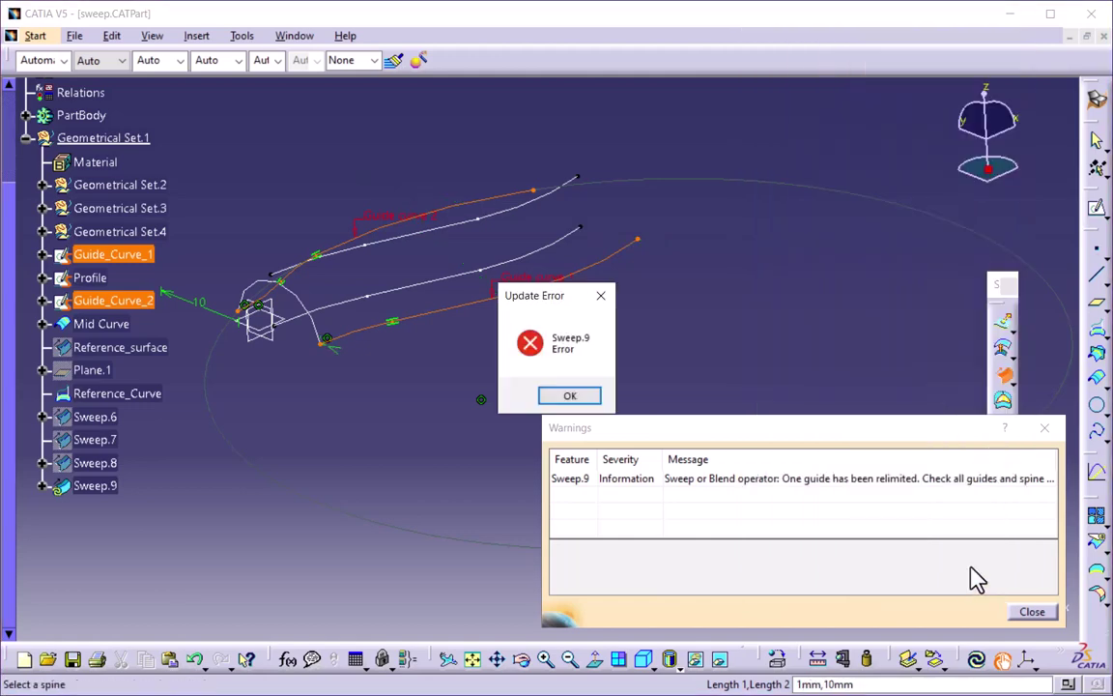
left_click(568, 396)
double_click(845, 297)
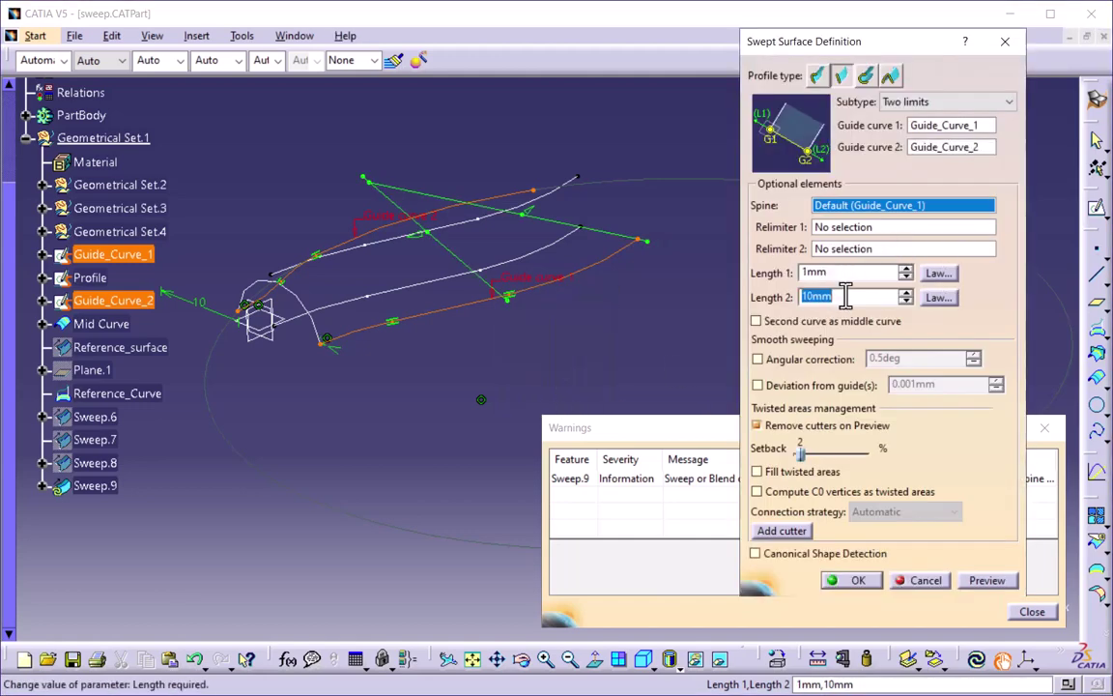
type("1")
left_click(986, 580)
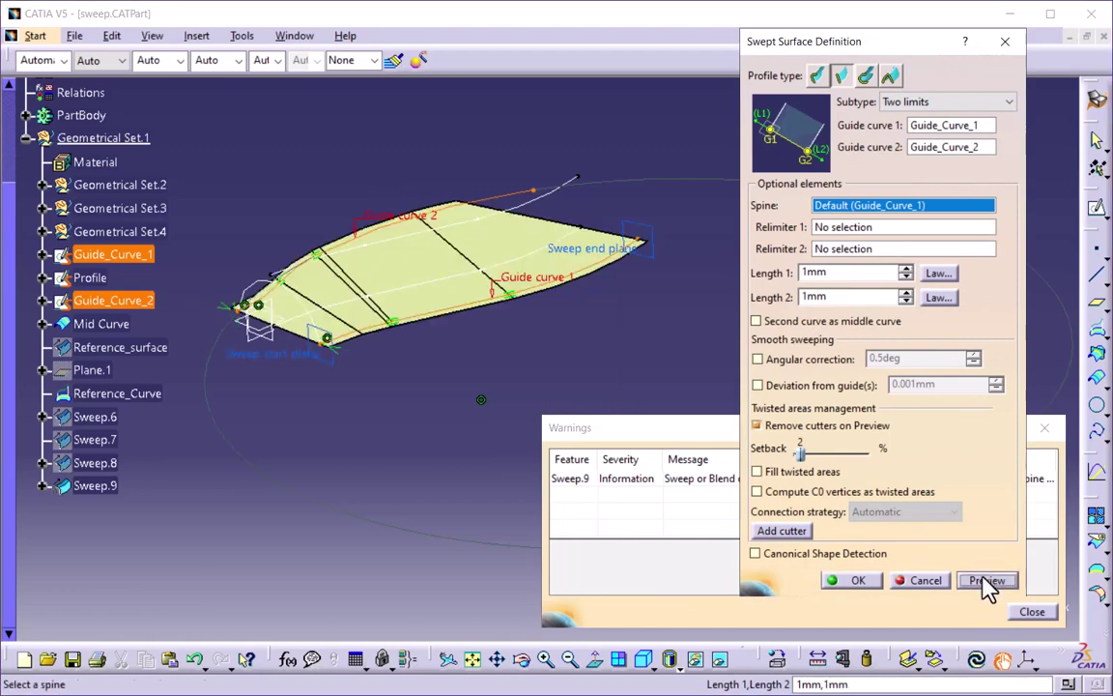
Inspect how the previewed surface extends beyond both guide curves and create the two-limits swept surface
middle_click_drag(461, 368, 396, 358)
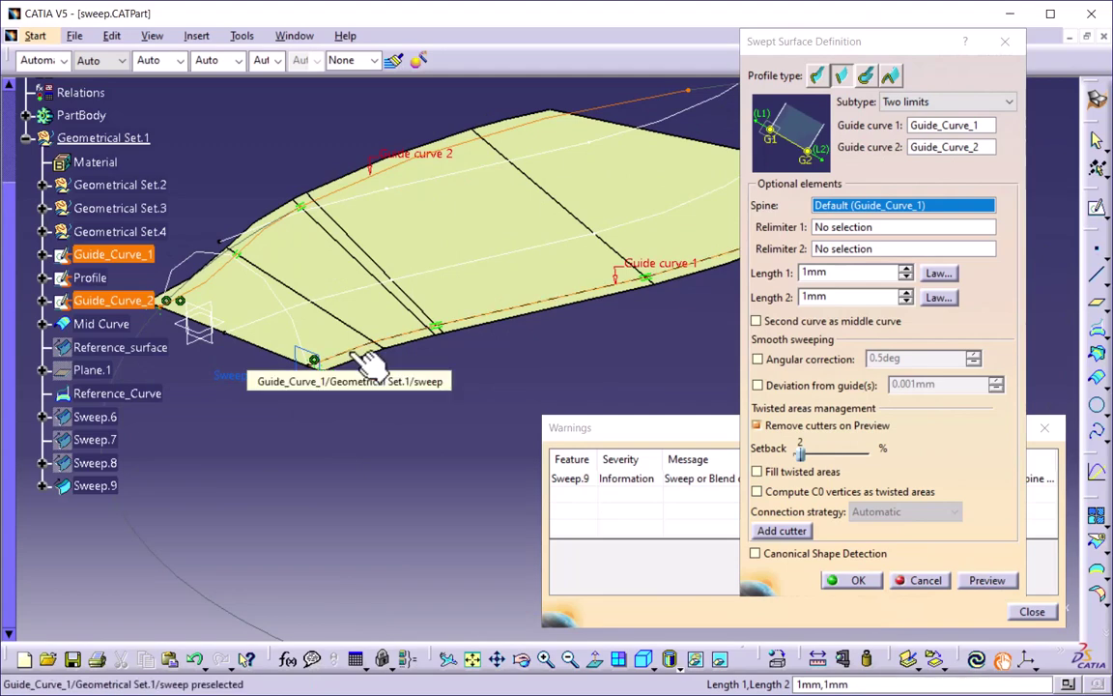
middle_click_drag(368, 378, 403, 392)
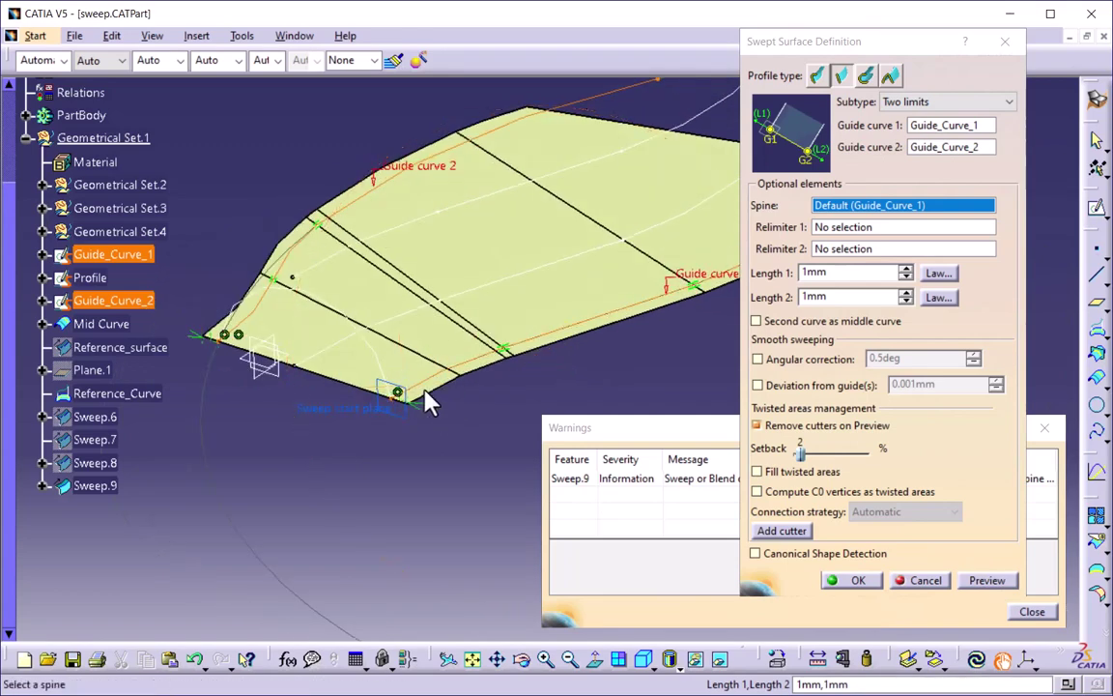
double_click(860, 273)
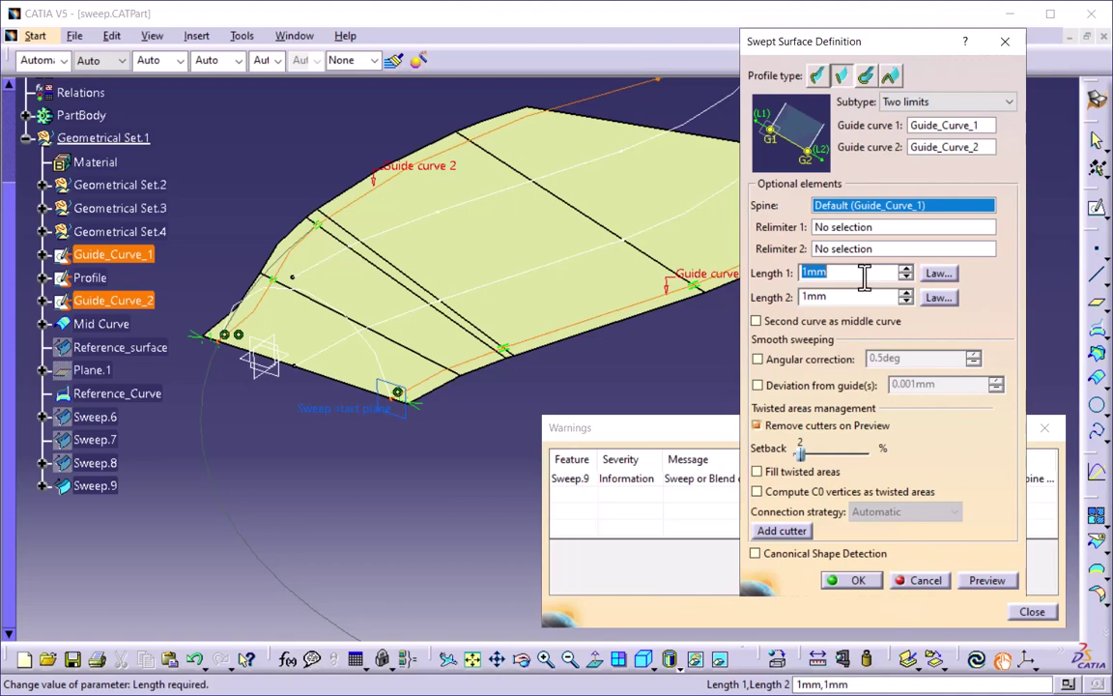
left_click(848, 296)
middle_click_drag(566, 386, 343, 372)
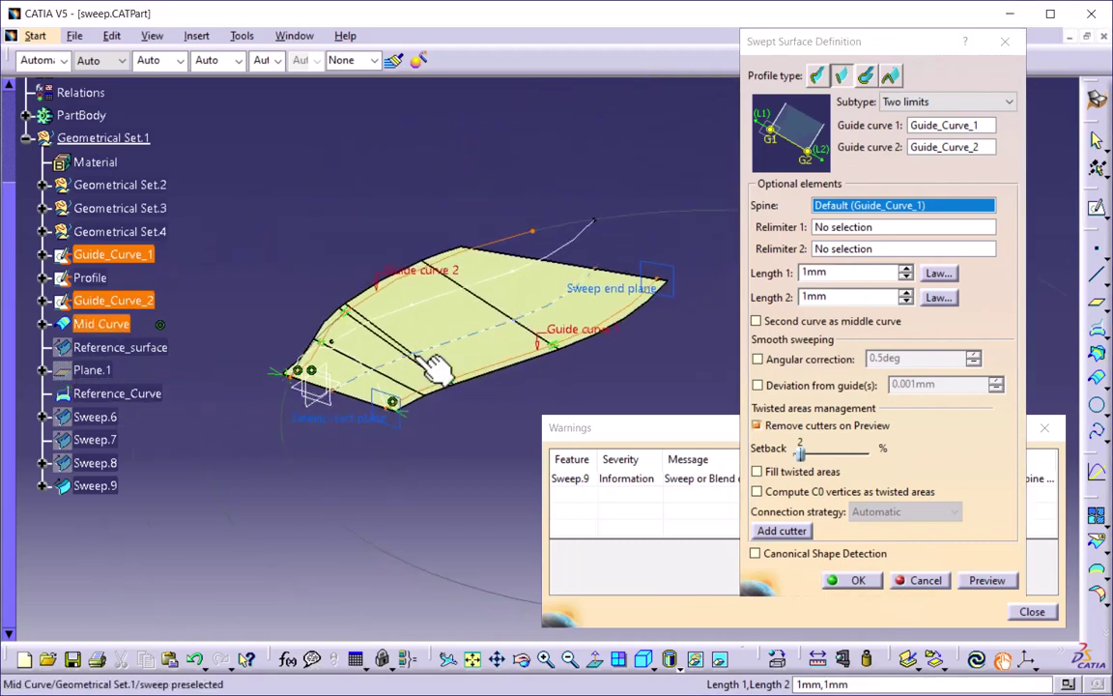
left_click(840, 298)
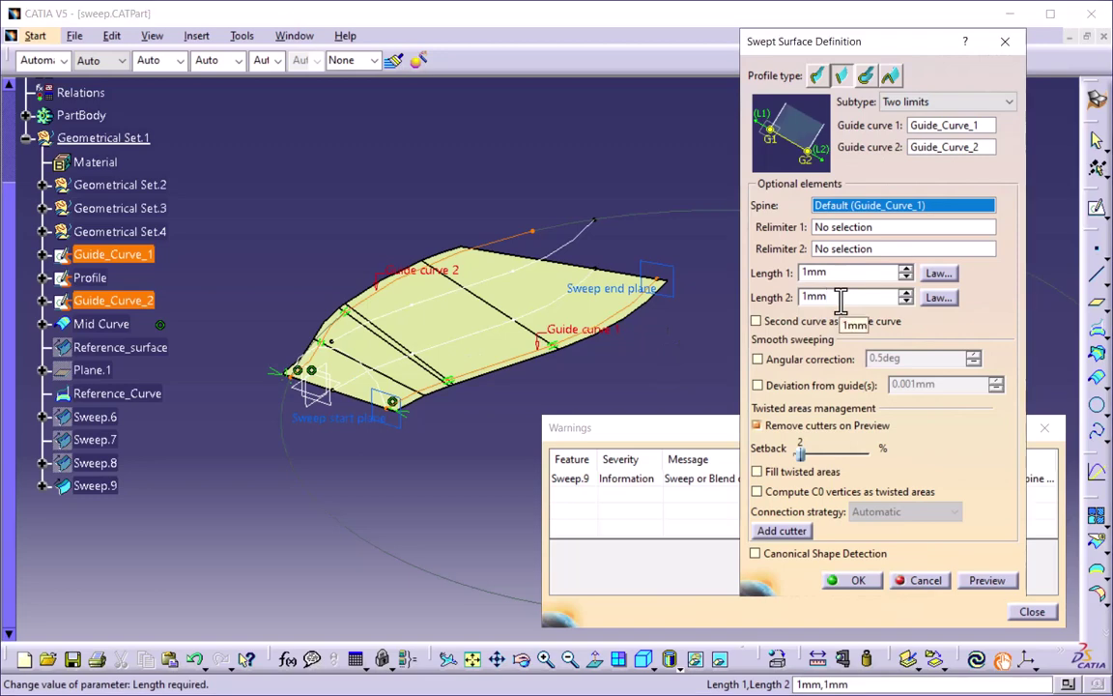
left_click(856, 580)
Hide the two-limits surface Sweep.9 and dismiss the warnings
middle_click_drag(589, 437, 628, 309)
right_click(85, 487)
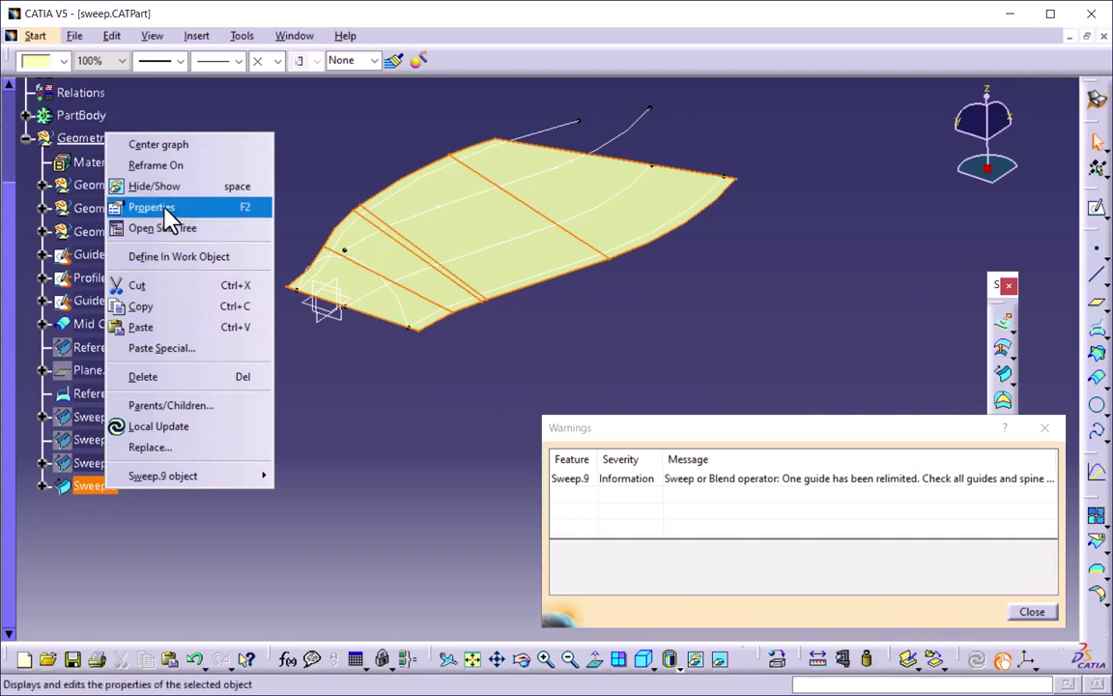
left_click(154, 185)
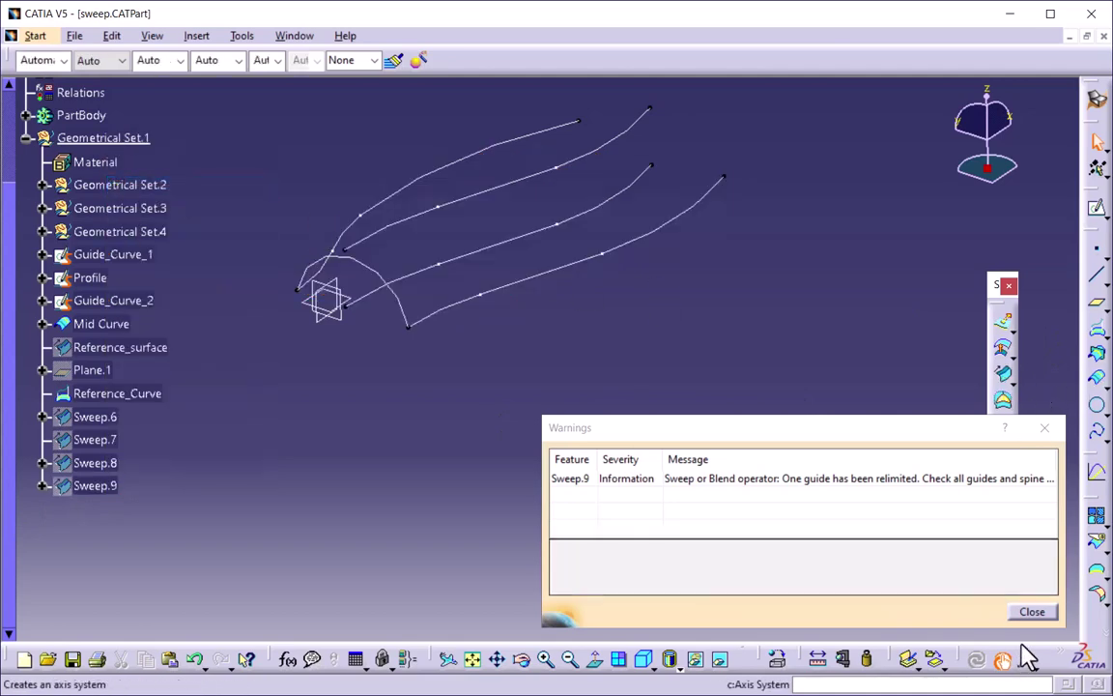
left_click(1032, 611)
Create a line-profile sweep with the Limit and middle subtype, using Guide_Curve_1 as first guide and Mid Curve as second guide
left_click(1002, 373)
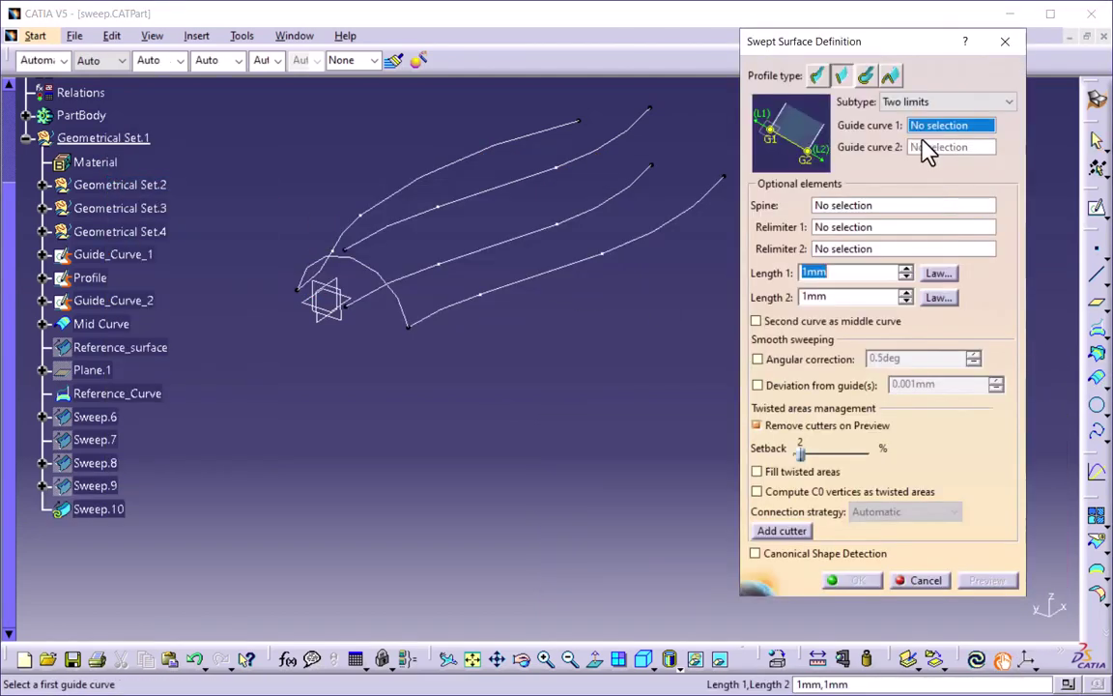
left_click(928, 103)
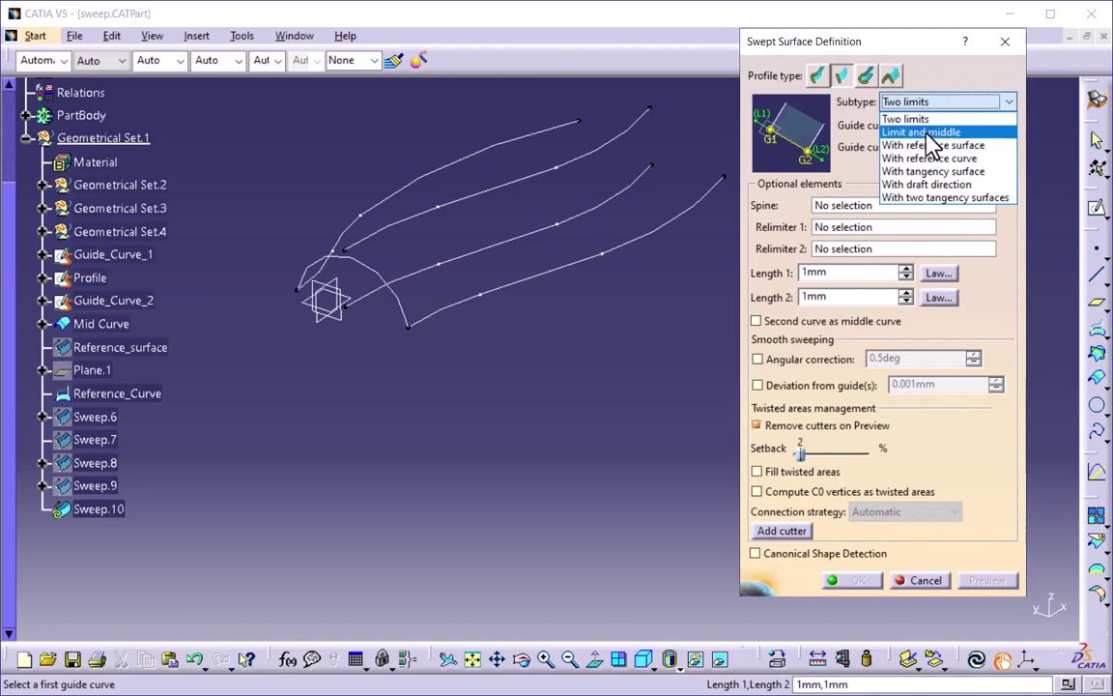
left_click(928, 134)
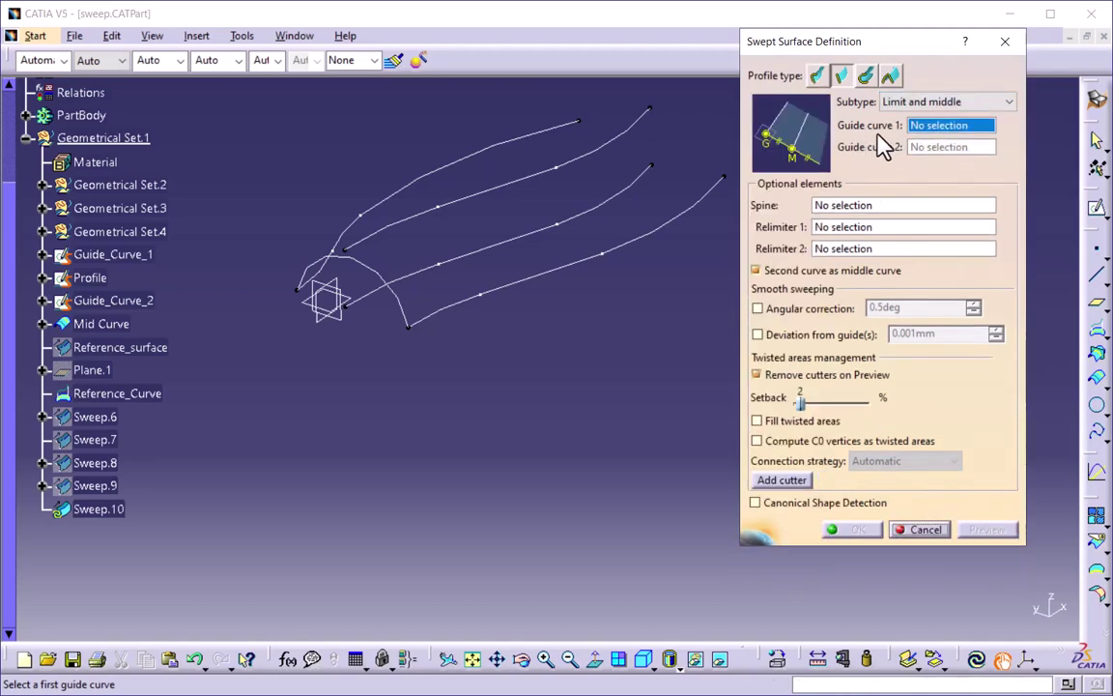
left_click(472, 311)
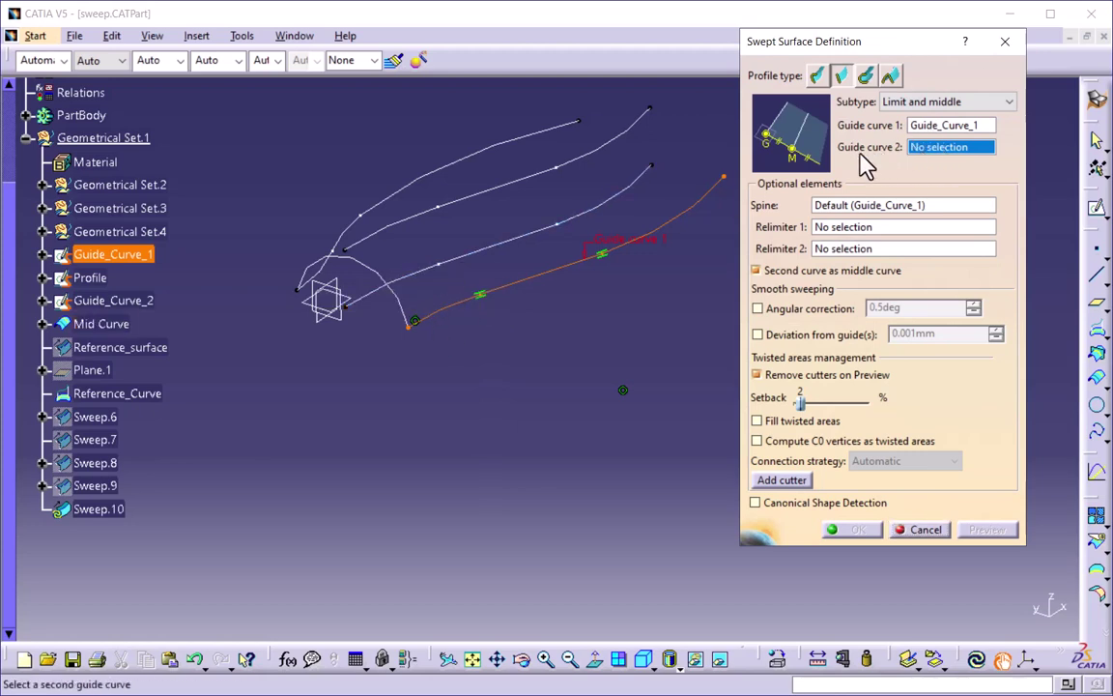
left_click(497, 247)
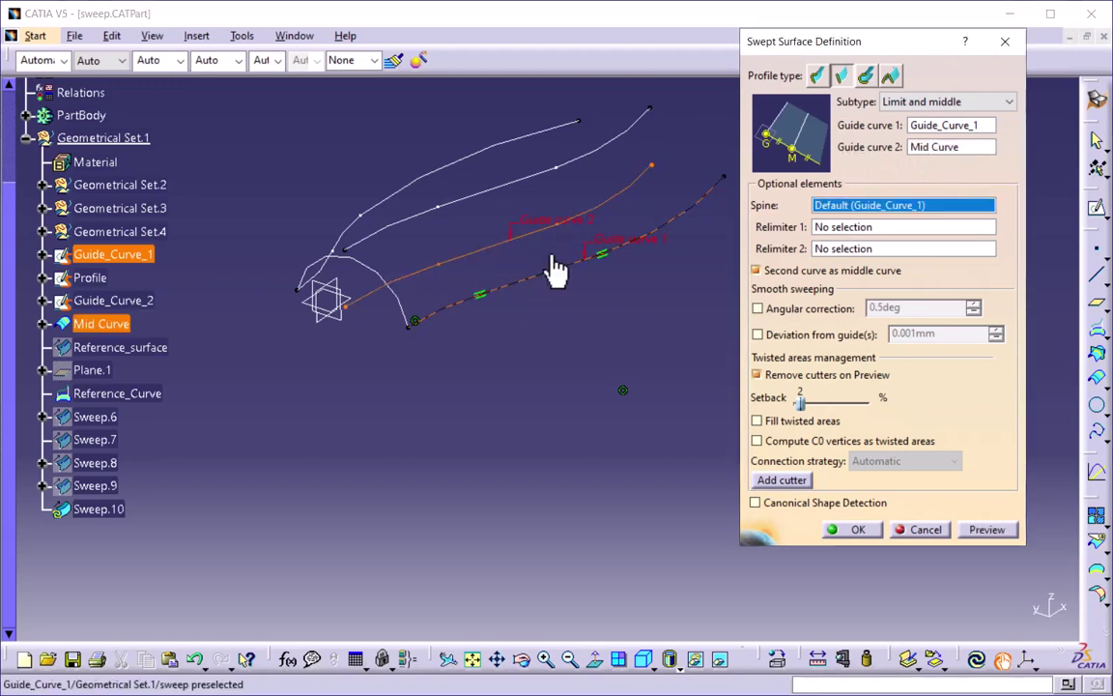
left_click(987, 530)
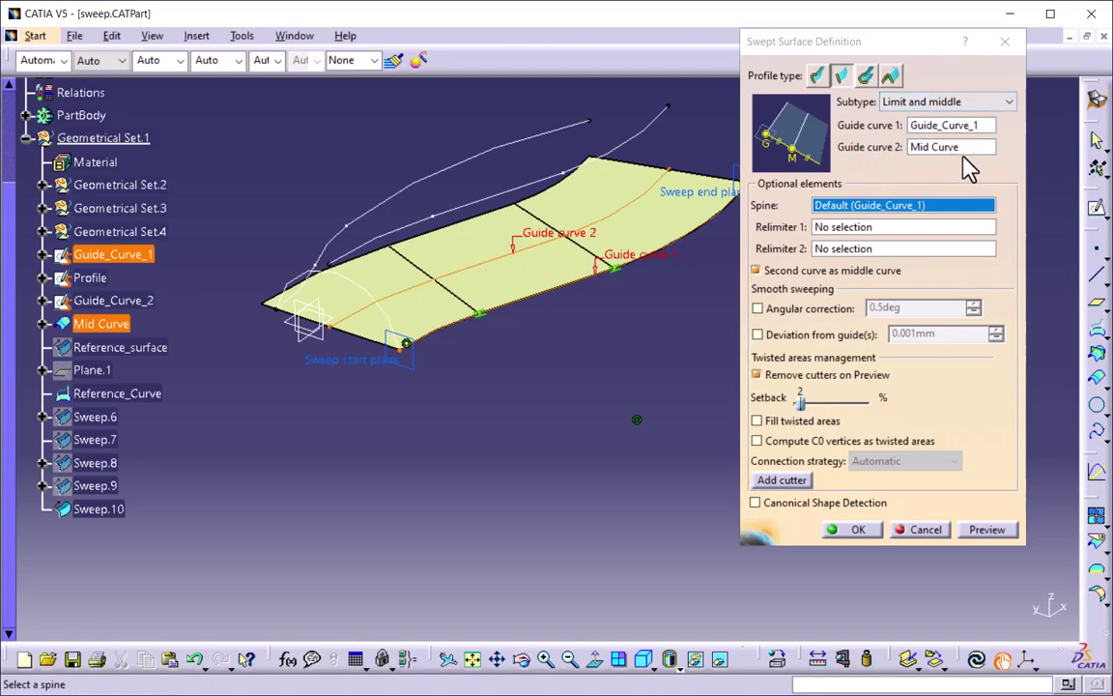
left_click(858, 530)
Hide Sweep.10, the limit-and-middle swept surface
left_click(95, 509)
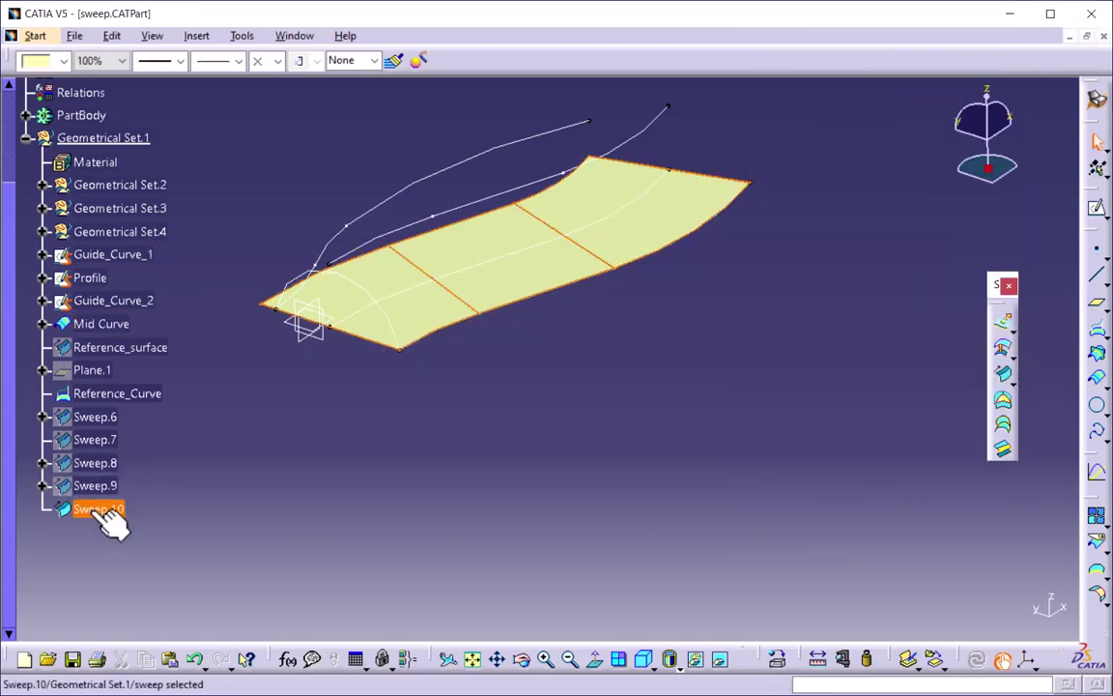
right_click(94, 509)
left_click(184, 209)
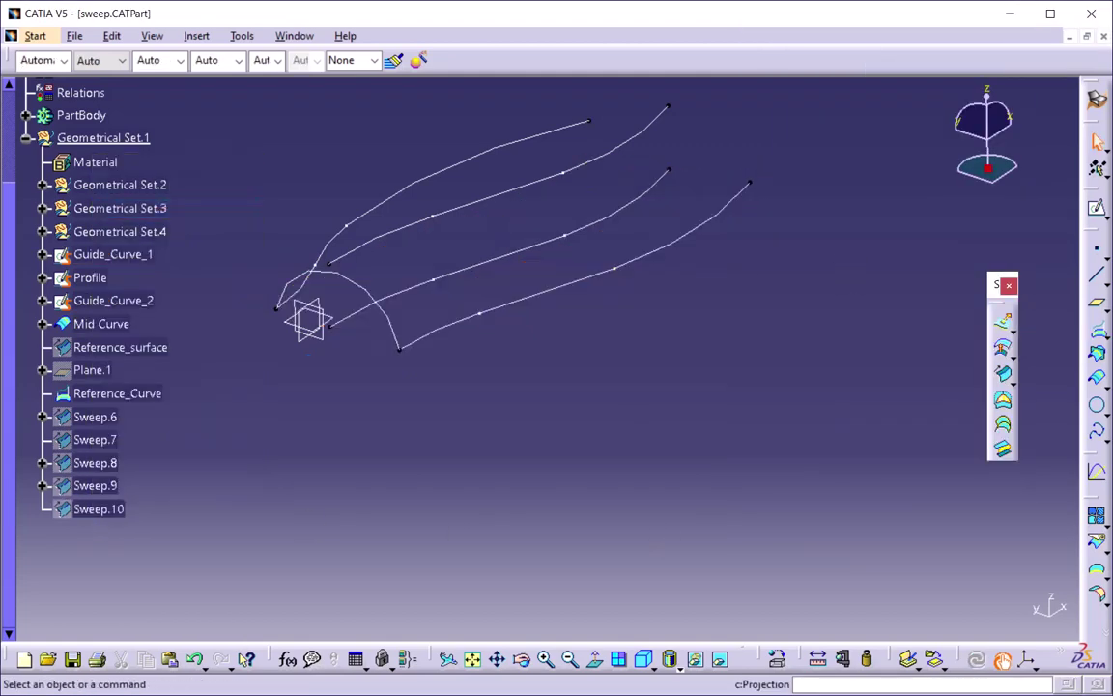
Start a line-profile sweep with the With reference surface subtype and show the hidden Reference_surface
left_click(1003, 375)
left_click(918, 102)
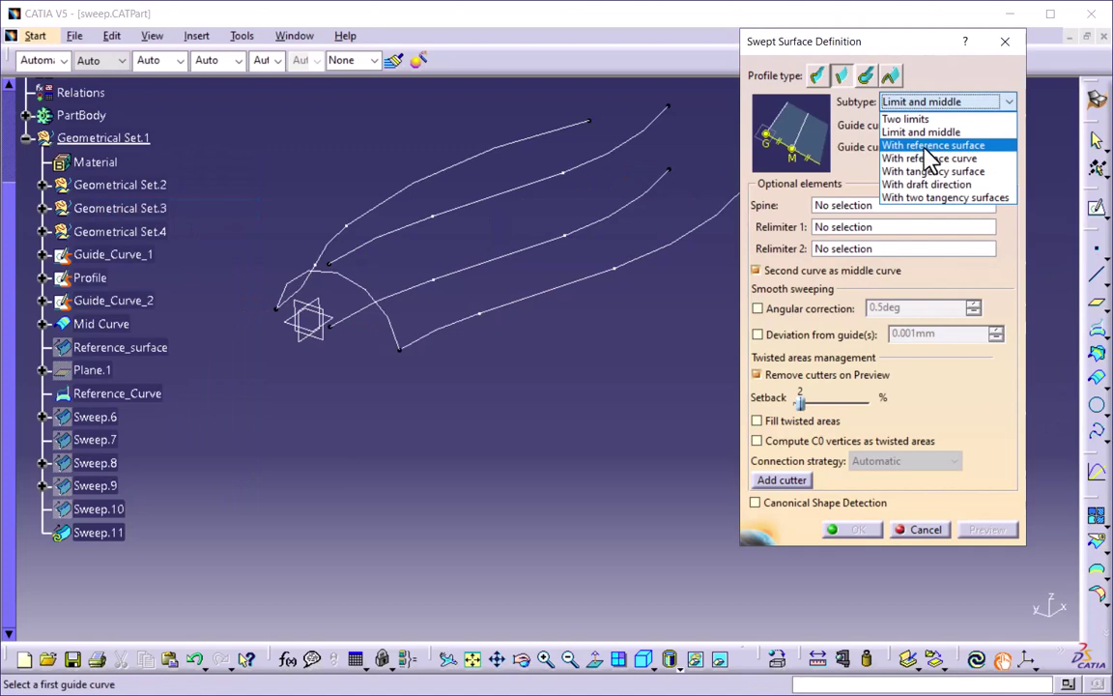
left_click(969, 145)
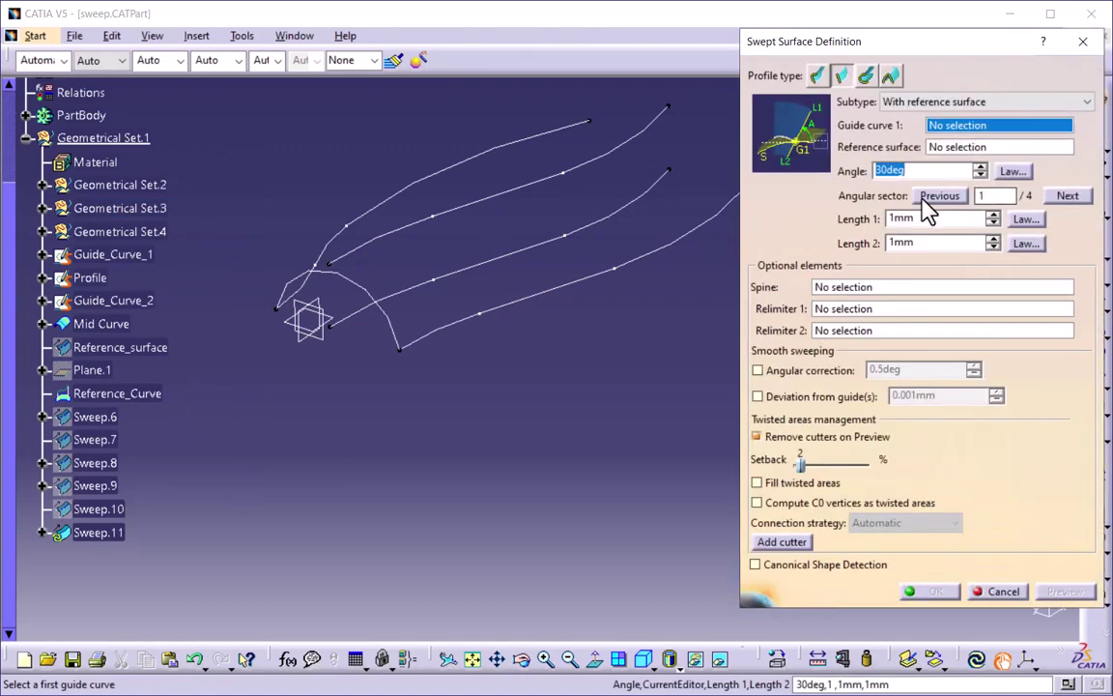
right_click(150, 348)
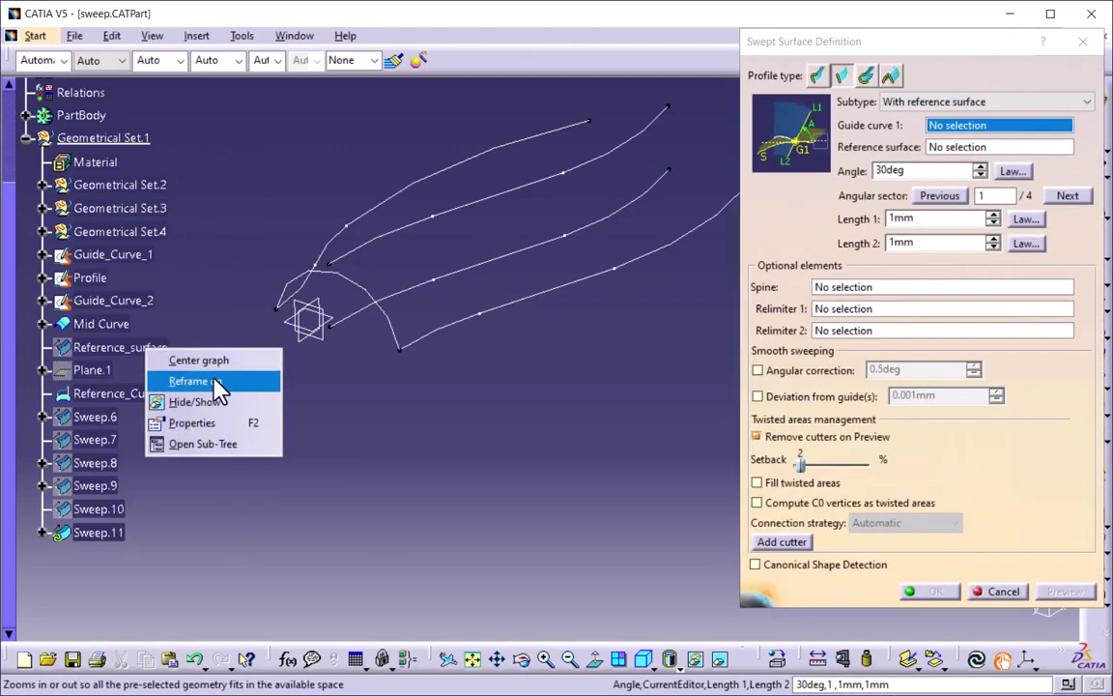
left_click(218, 401)
middle_click_drag(484, 368, 454, 398)
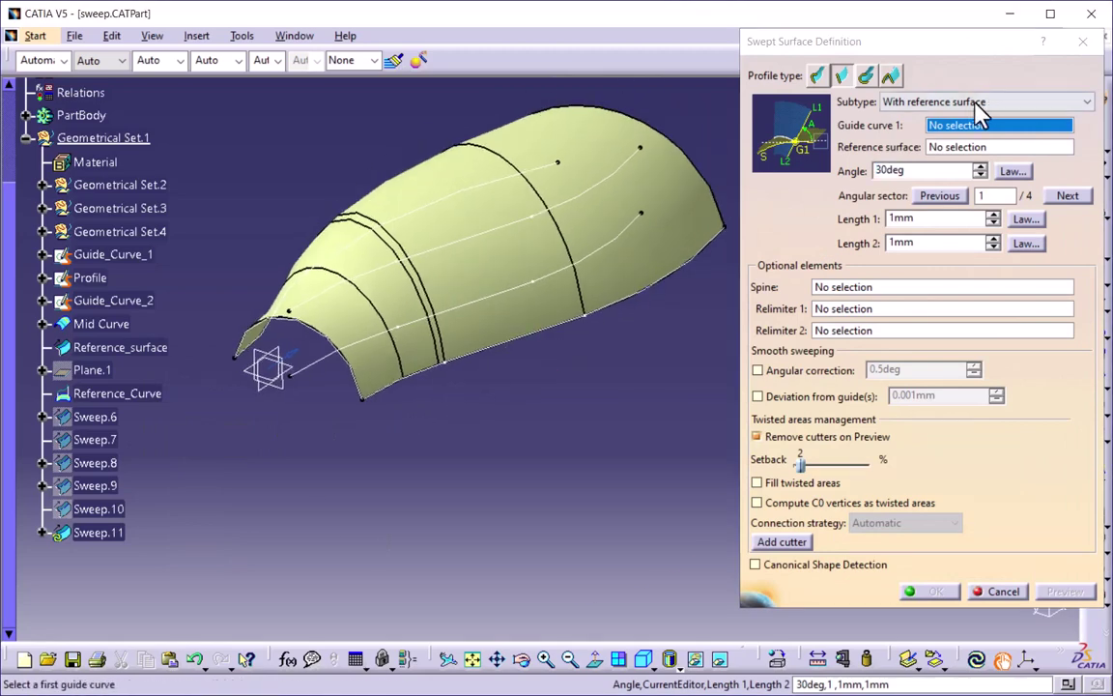
Assign Guide_Curve_1 as the guide curve and Reference_surface as the reference surface of the sweep
left_click(976, 130)
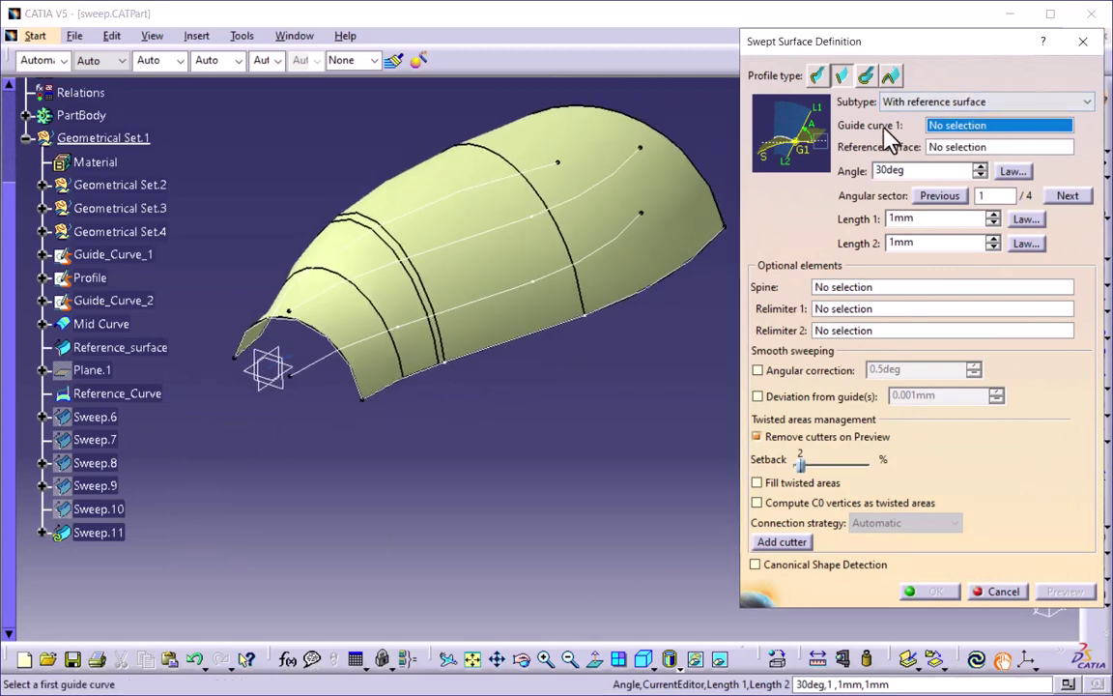
left_click(503, 349)
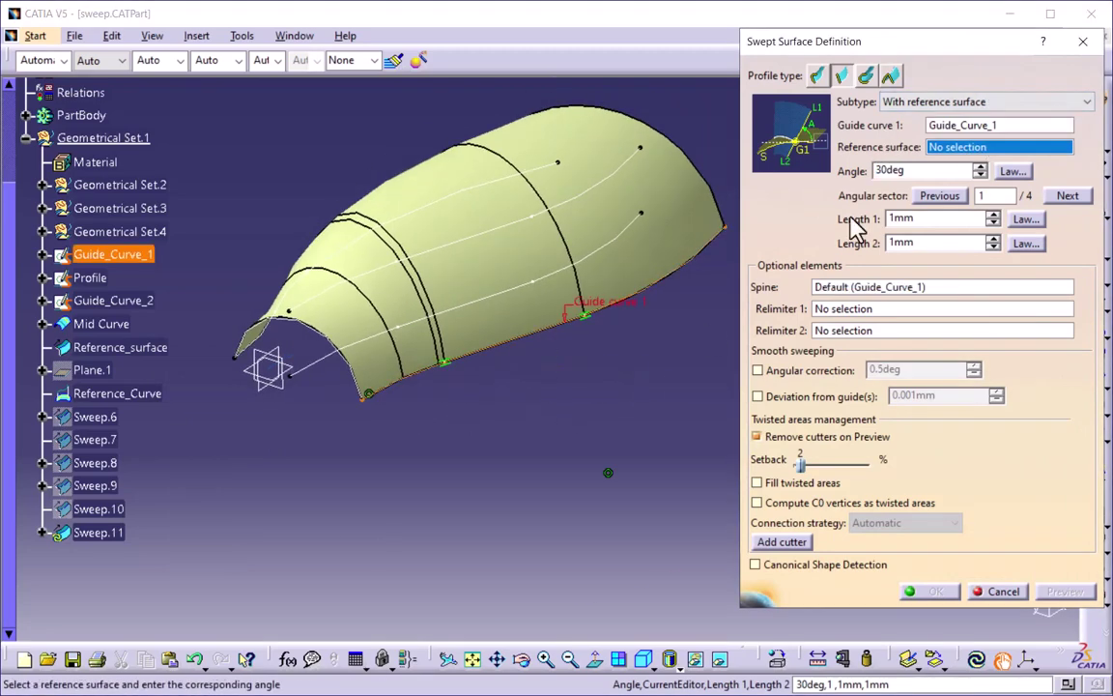
left_click(541, 321)
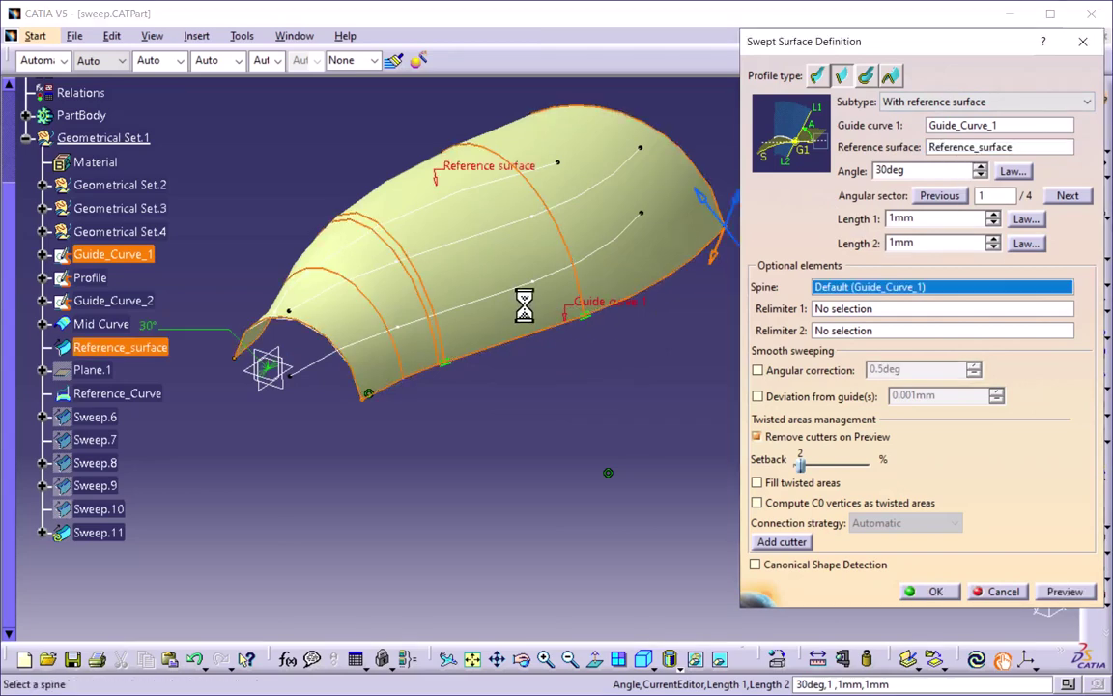
Set Length 1 and Length 2 of the reference-surface sweep to 20 mm each and preview the surface
left_click(1065, 592)
middle_click_drag(589, 385, 567, 350)
middle_click_drag(633, 246, 676, 203)
left_click(933, 219)
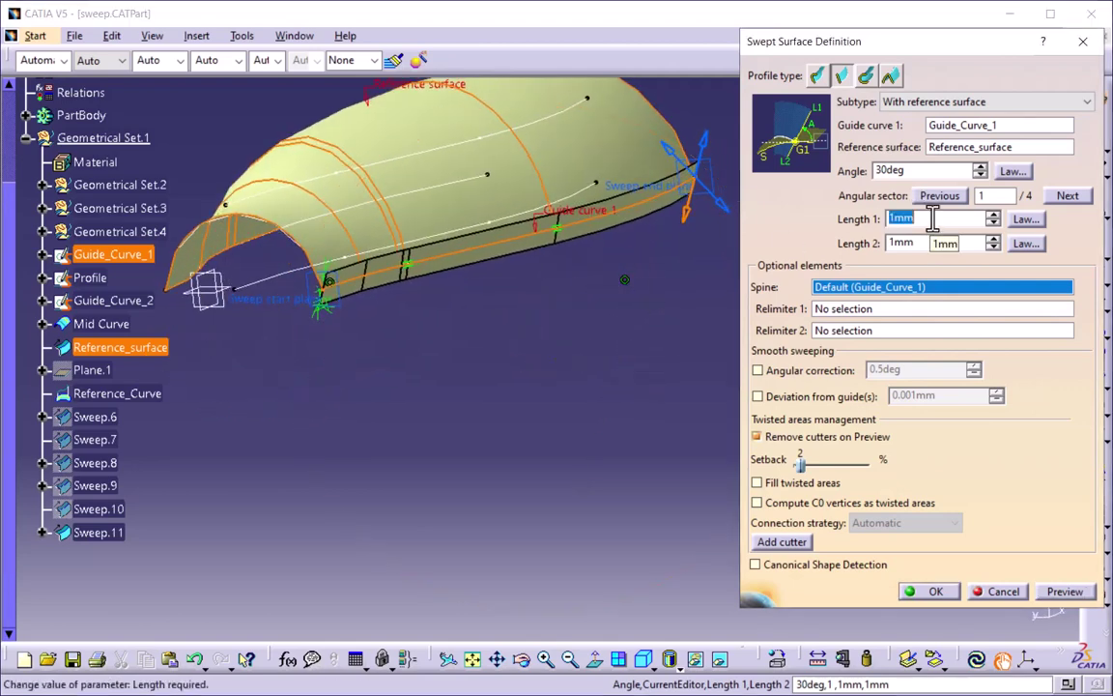
type("20")
left_click(959, 242)
type("2")
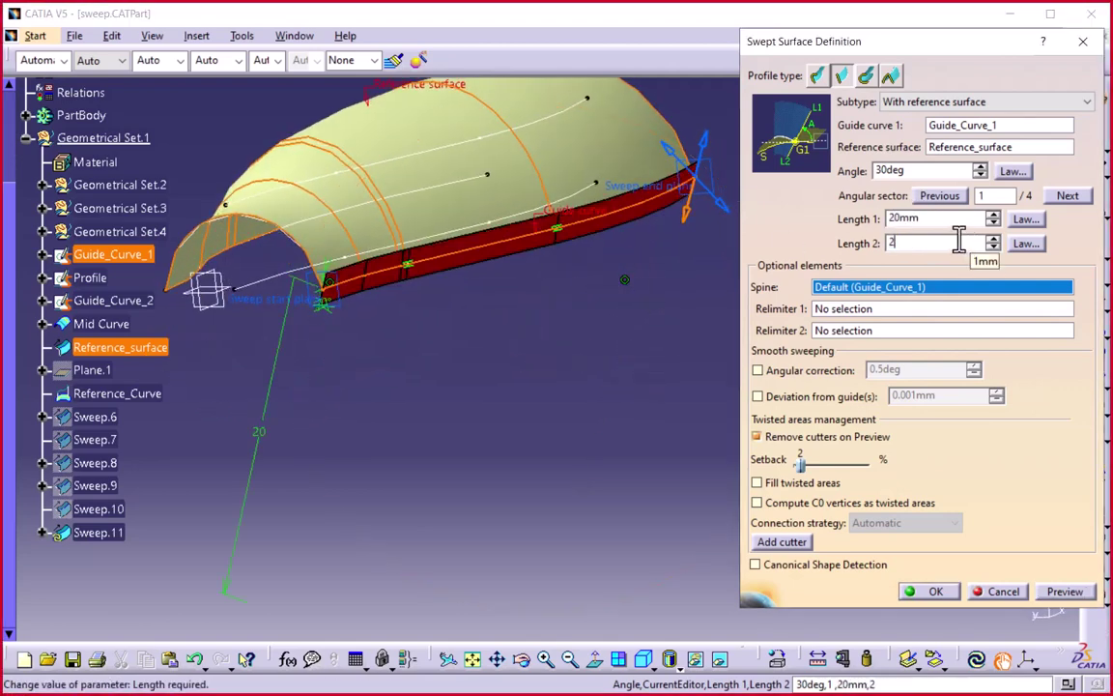
type("0")
left_click(1064, 591)
middle_click_drag(440, 380, 633, 242)
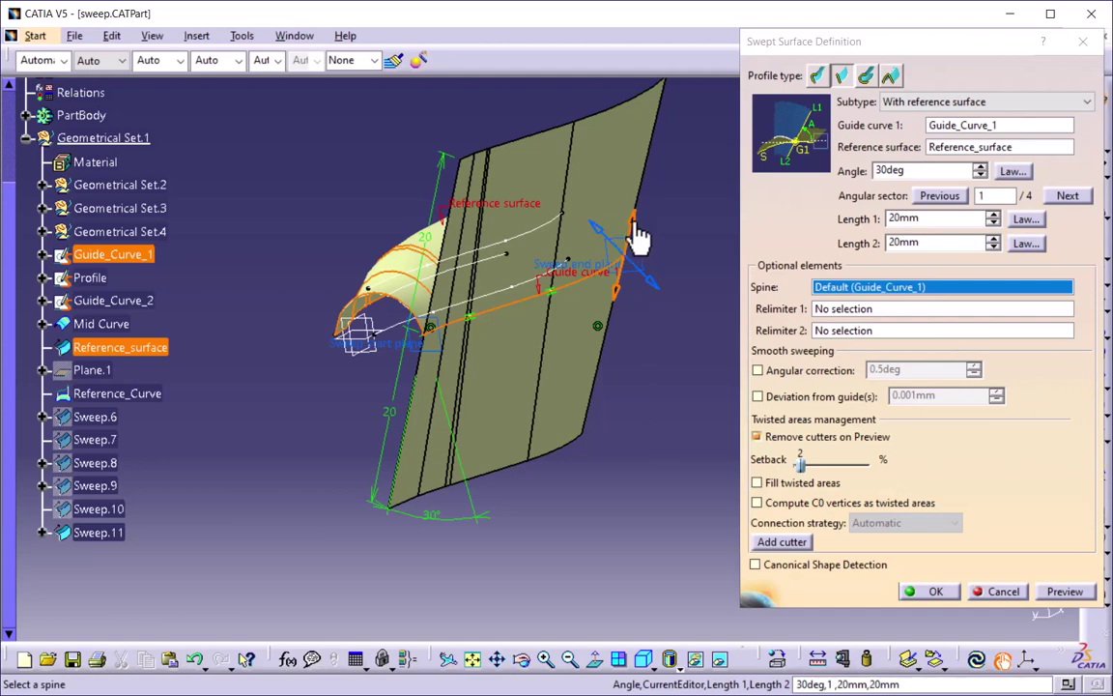
Switch the sweep to angular sector 4 and preview the resulting surface
left_click(601, 234)
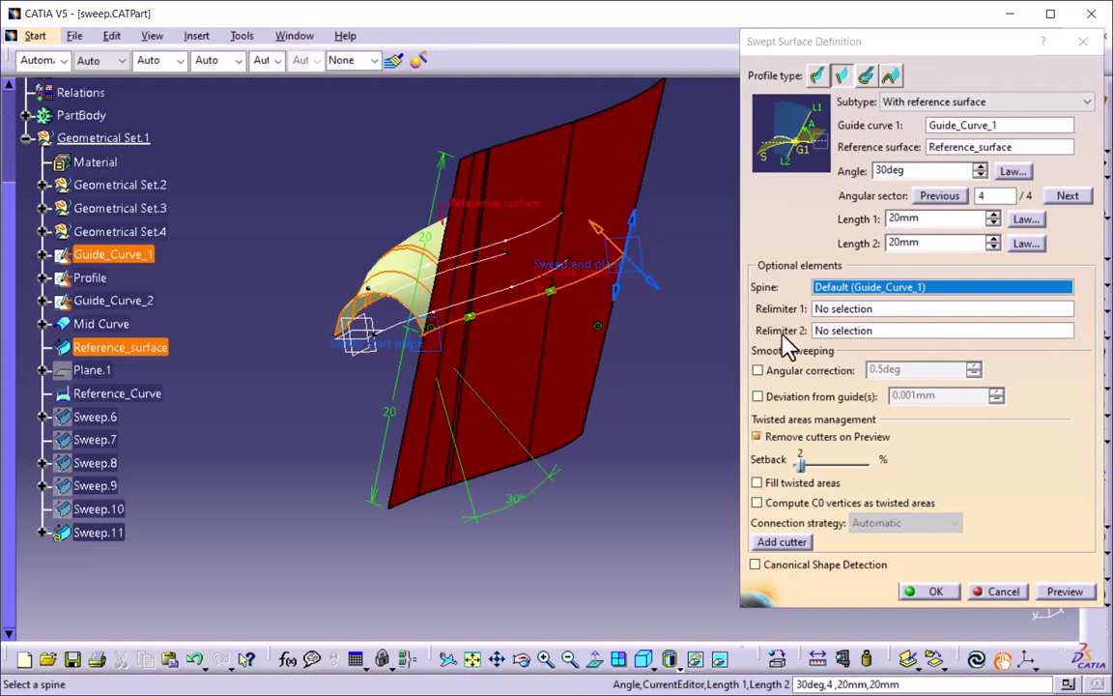
left_click(1065, 591)
middle_click_drag(474, 348, 612, 261)
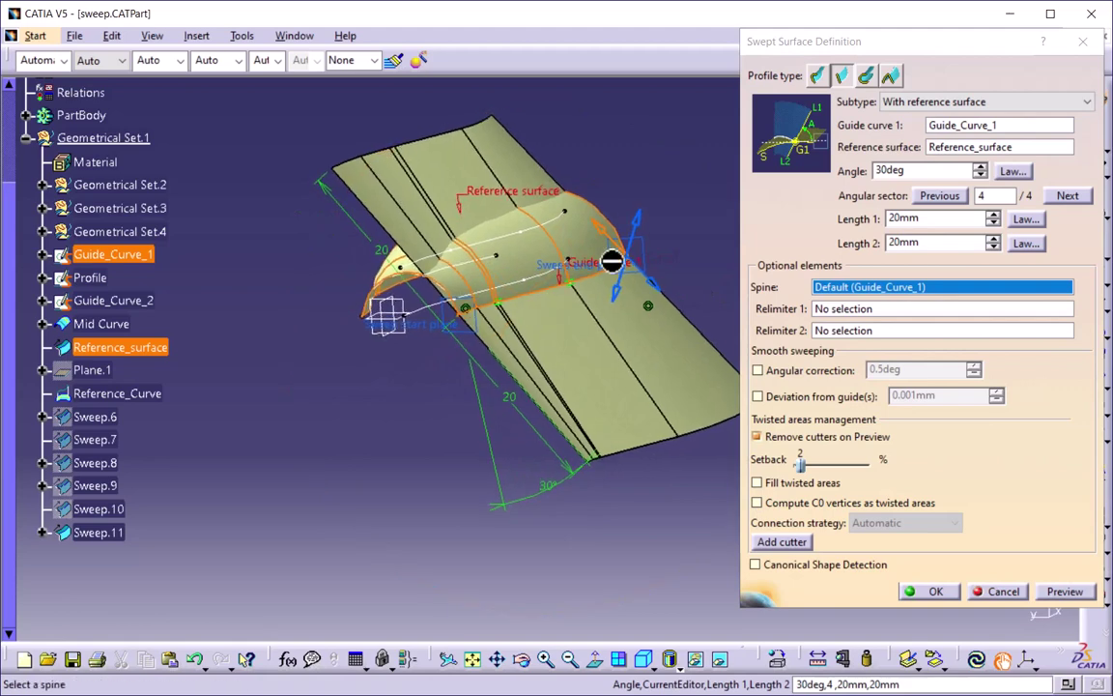
Preview the reference-surface sweep with a 45-degree angle, and discard the sweep
double_click(889, 170)
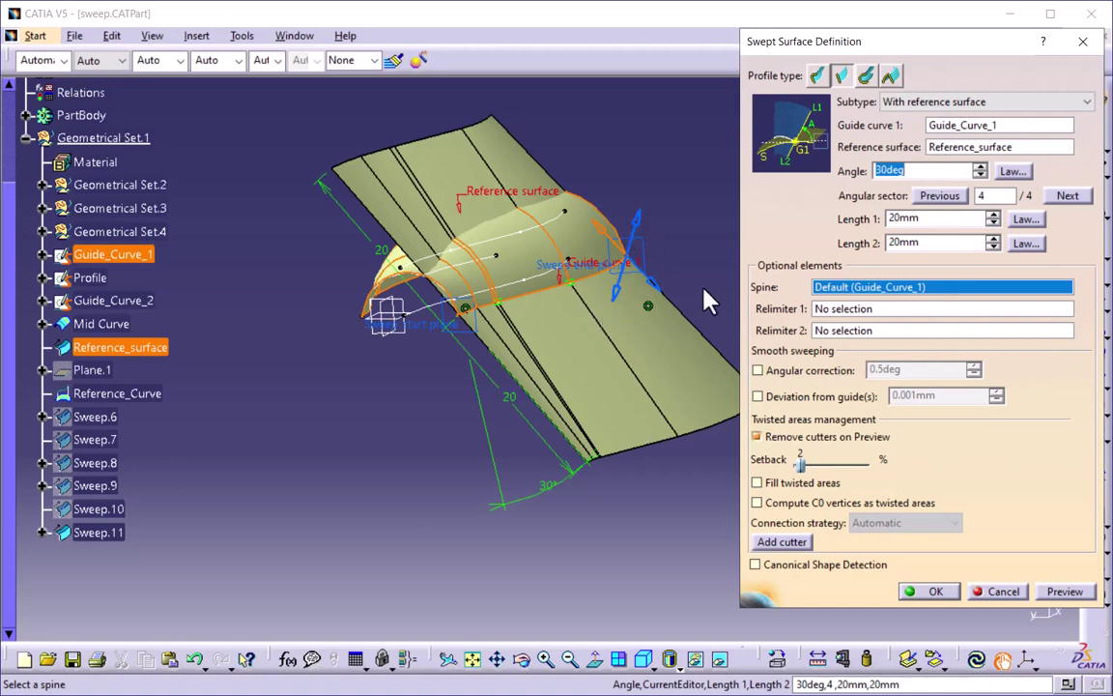
left_click(912, 172)
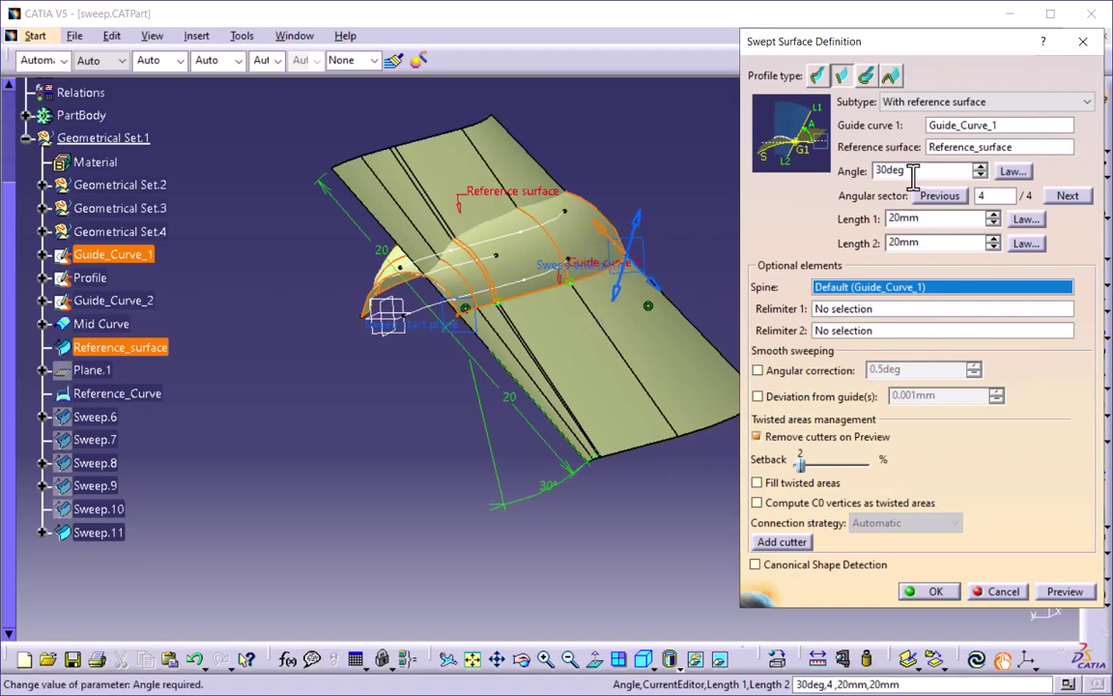
type("45")
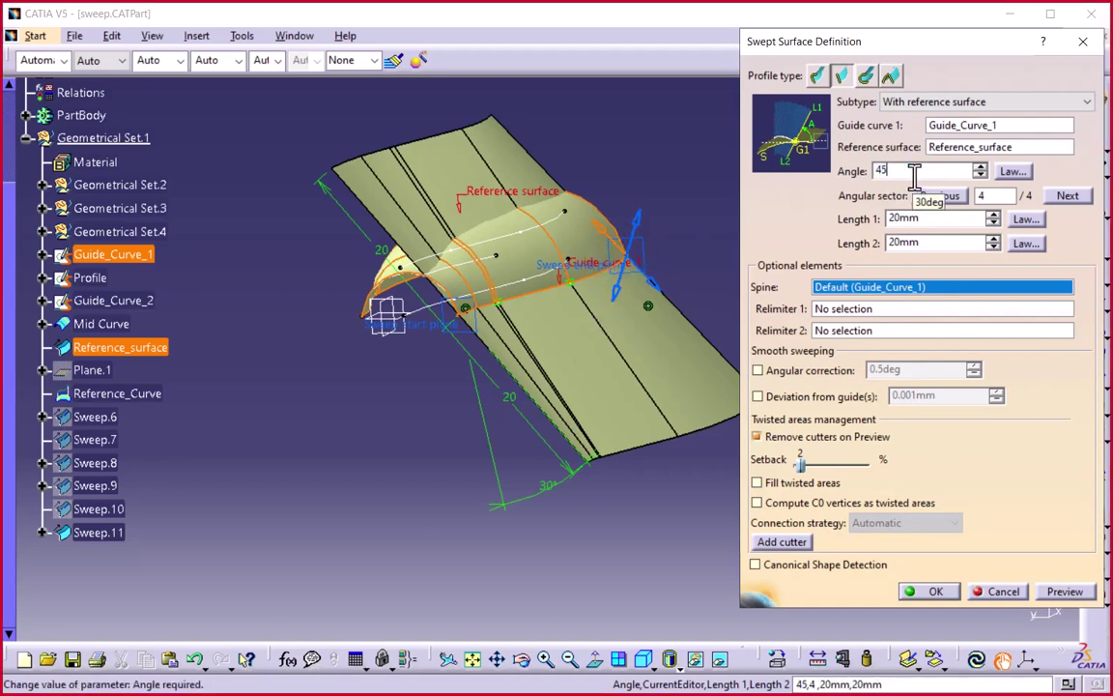
left_click(1064, 592)
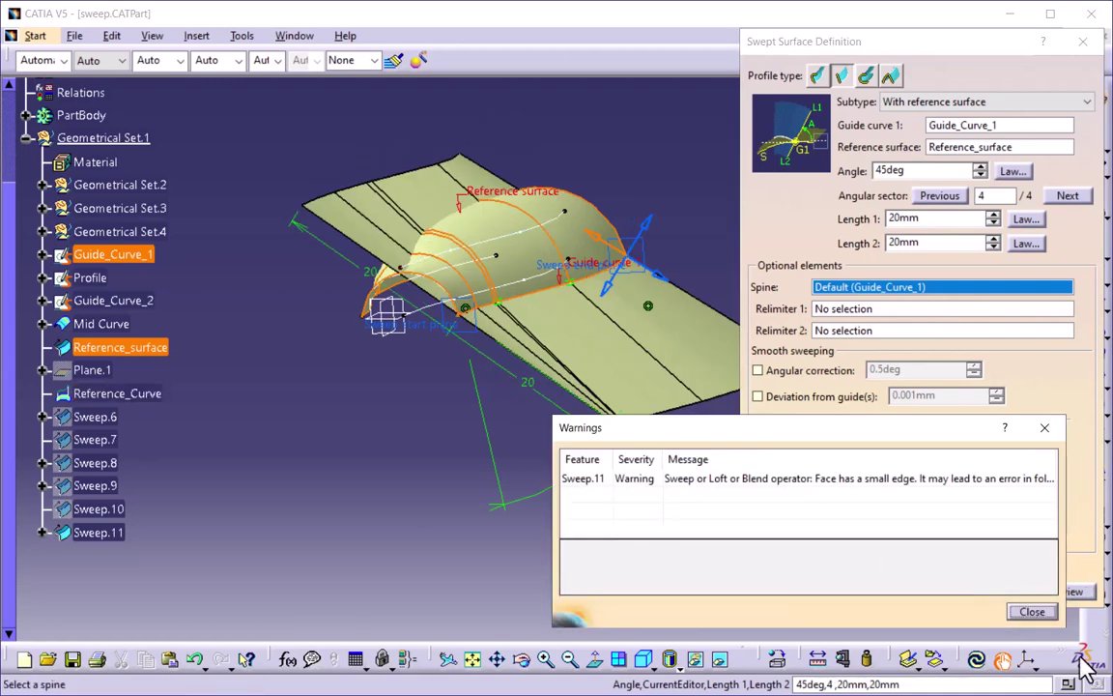
left_click(1030, 615)
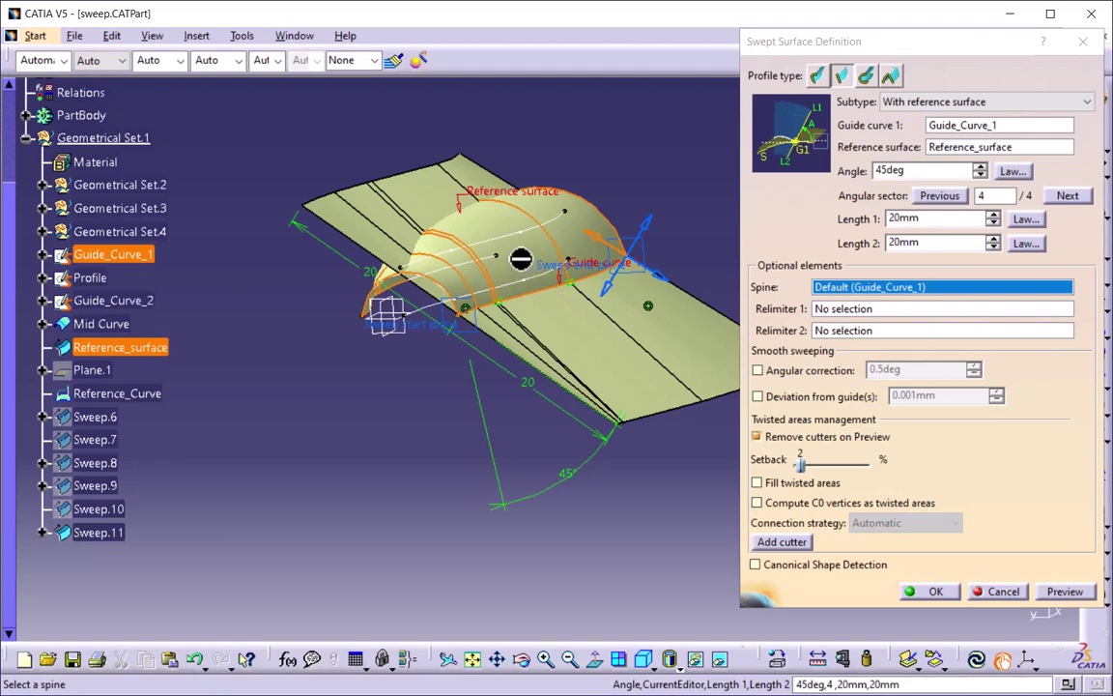
left_click(1003, 591)
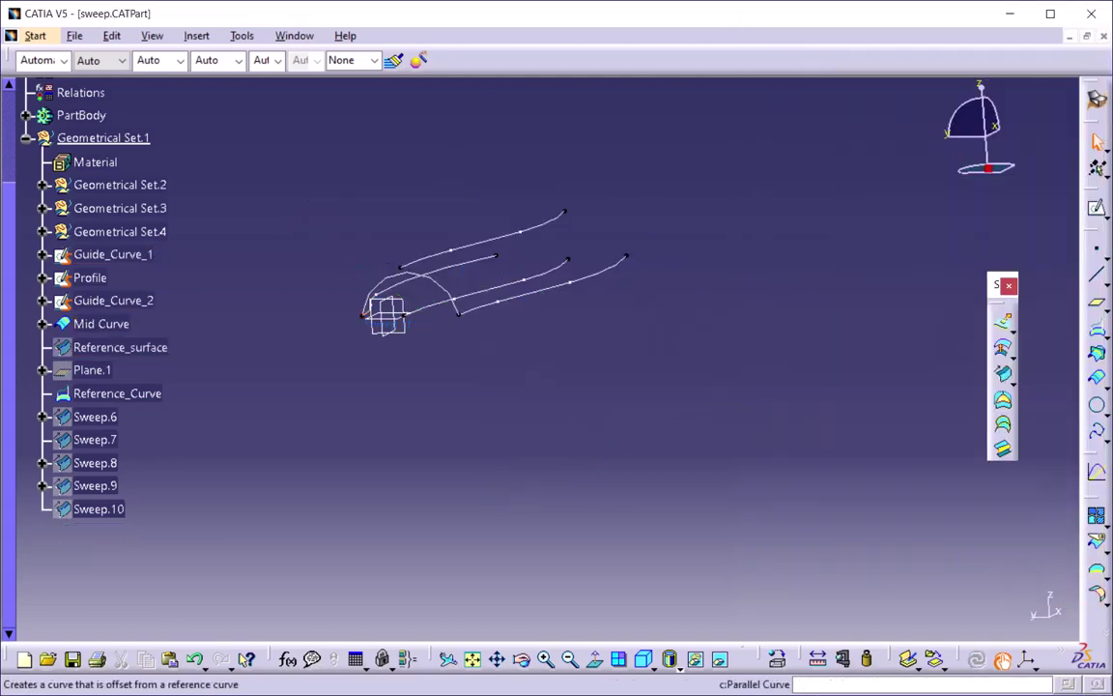
Start a line-profile sweep with the With reference curve subtype, using Guide_Curve_1 as guide and Reference_Curve as reference curve
left_click(1005, 377)
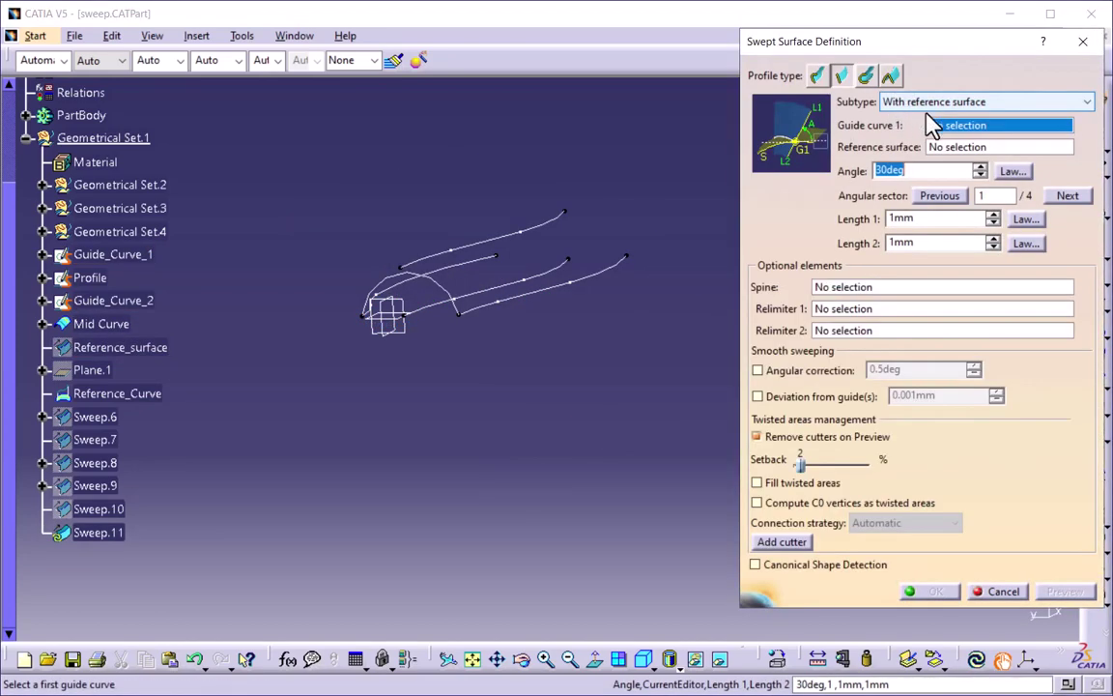
left_click(943, 101)
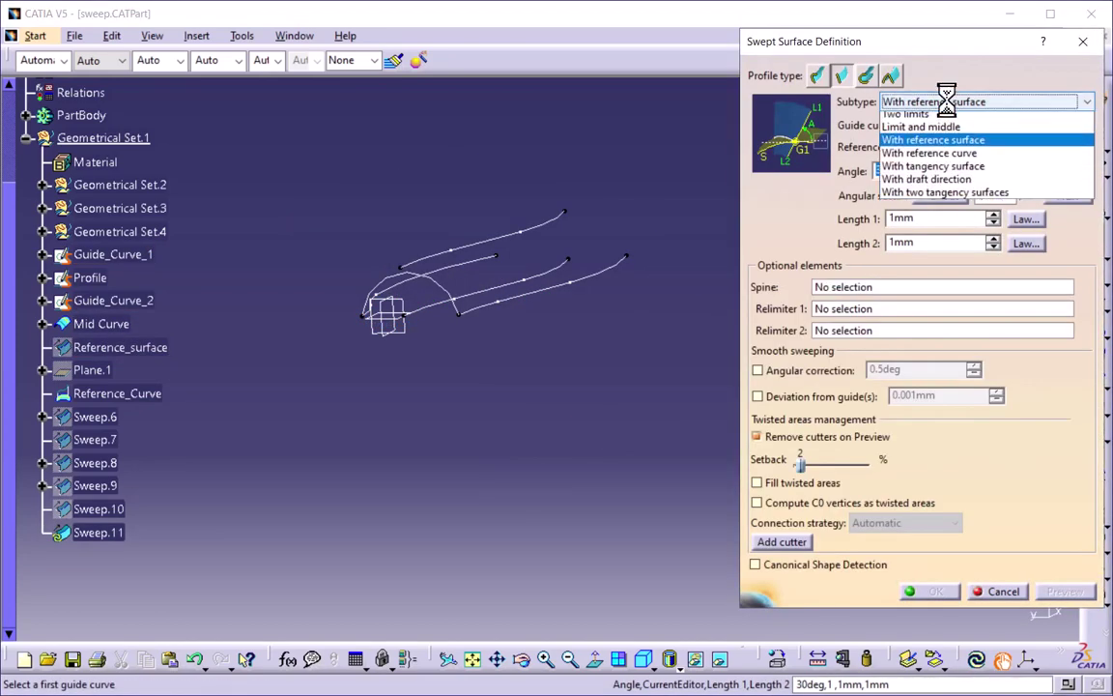
left_click(959, 159)
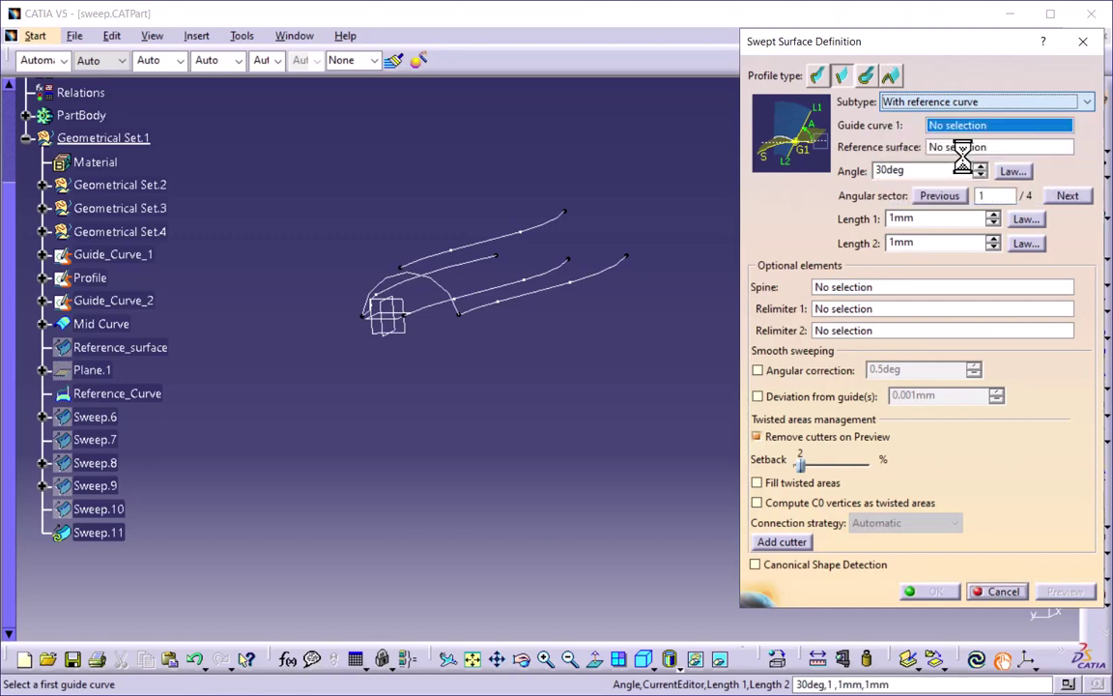
left_click(497, 306)
middle_click_drag(526, 390, 464, 243)
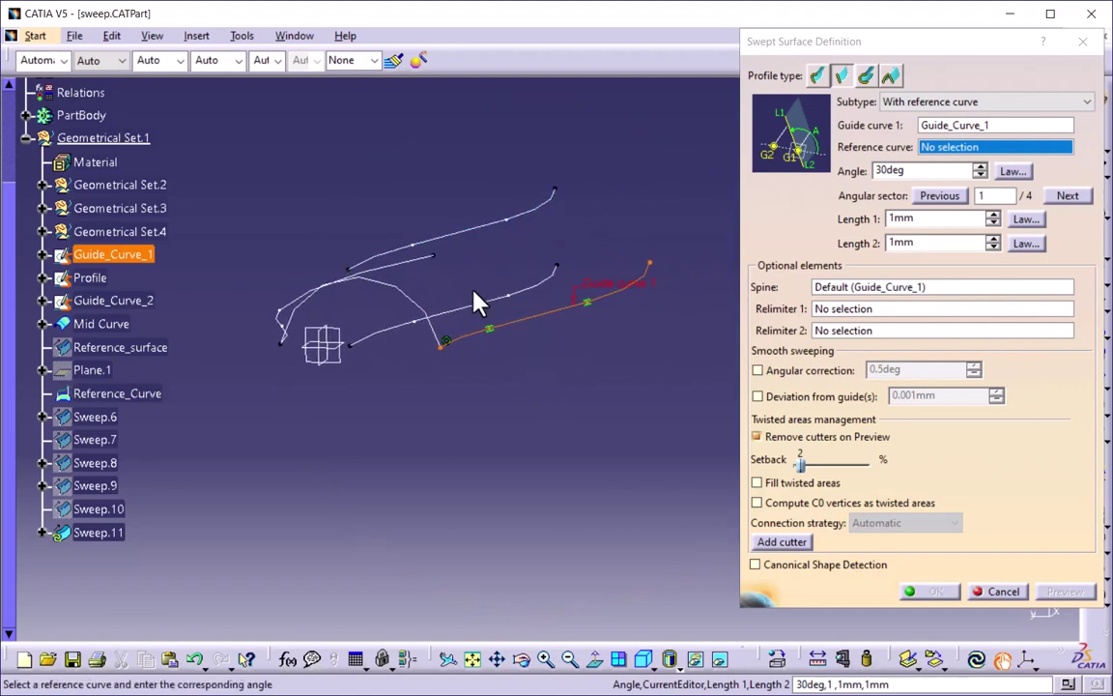
mouse_move(481, 302)
middle_mouse_down()
mouse_move(517, 256)
mouse_move(479, 280)
middle_mouse_up()
left_click(479, 223)
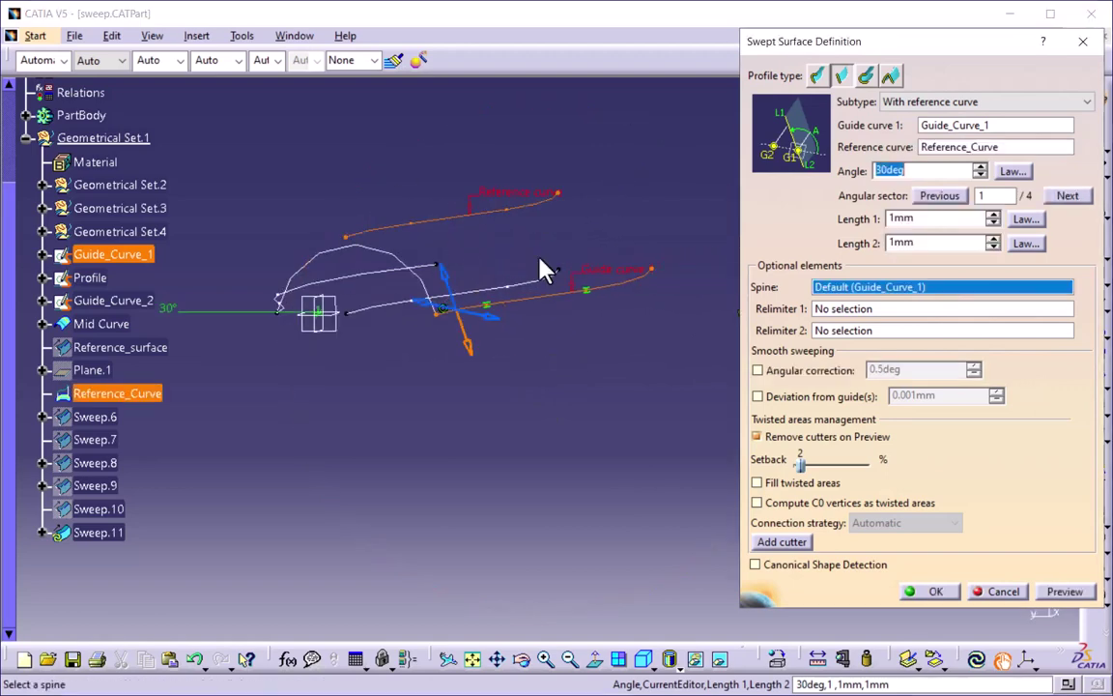
middle_click_drag(546, 271, 497, 375)
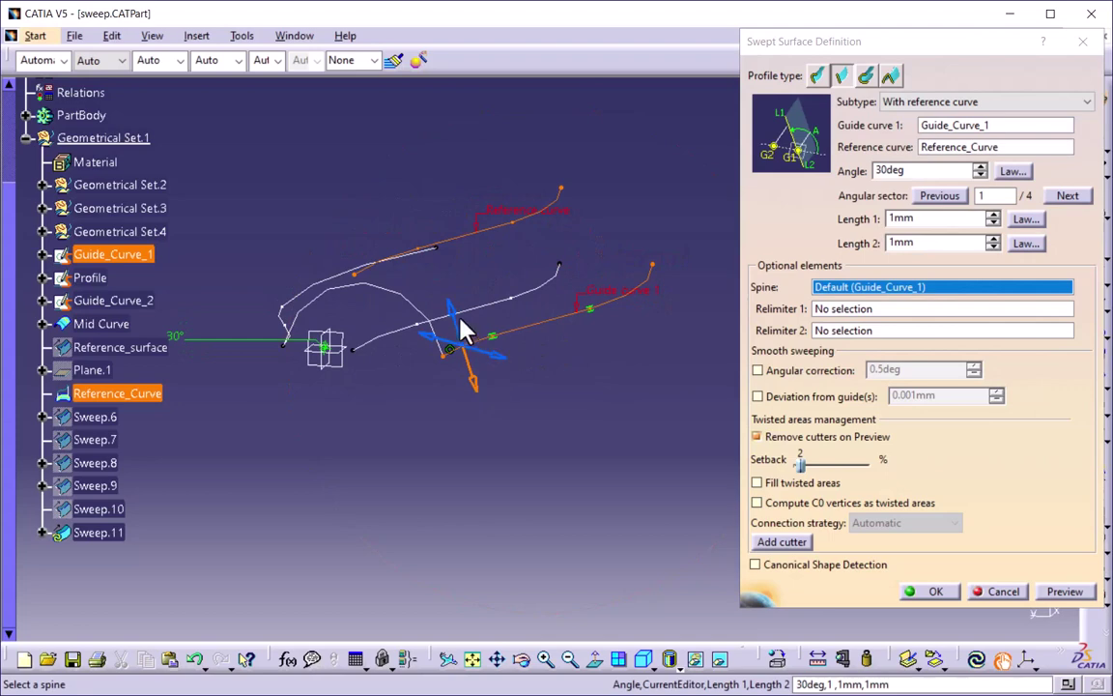
Set Length 1 to 20 mm and Length 2 to 10 mm, preview the surface and create the reference-curve sweep
double_click(924, 171)
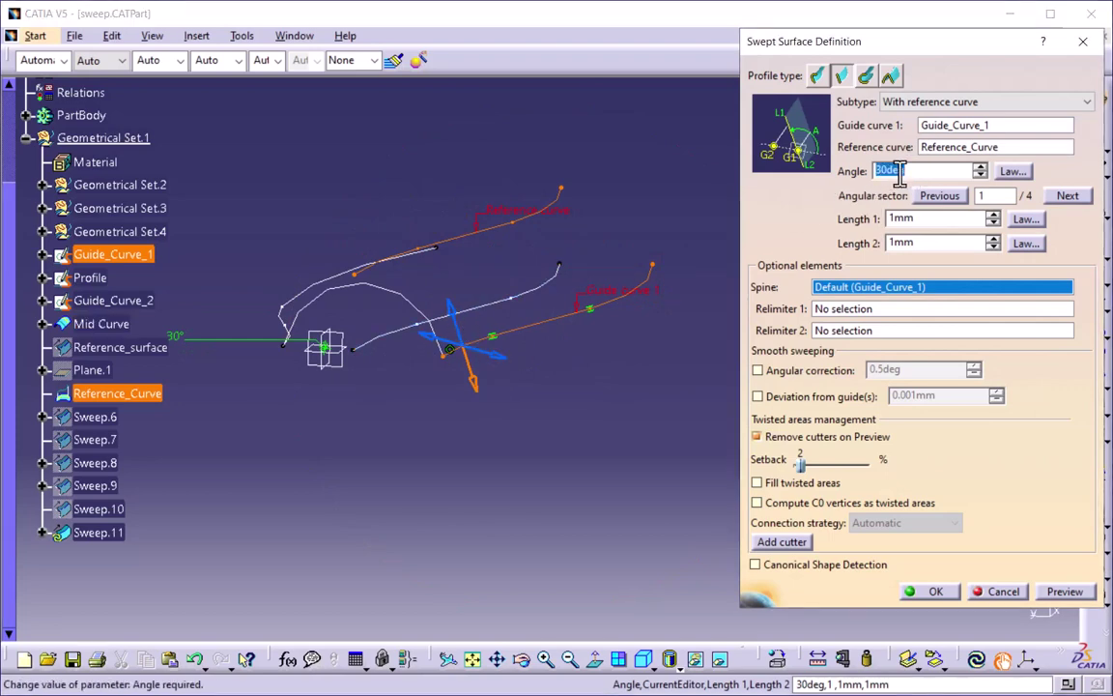
left_click(909, 219)
double_click(939, 220)
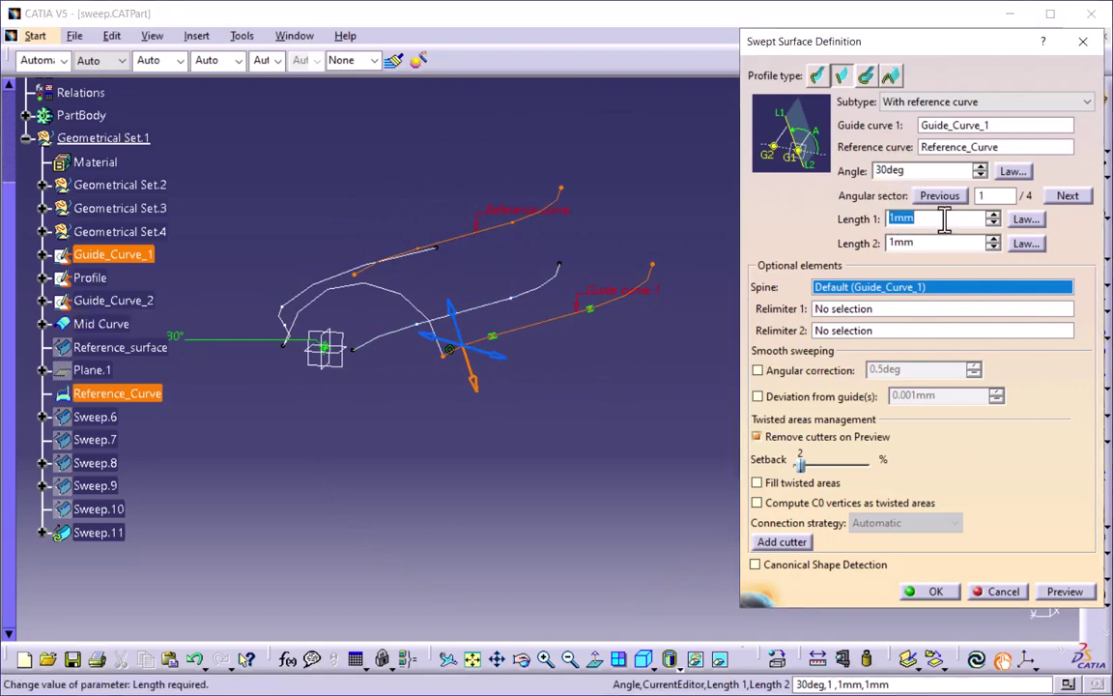
type("20mm,10")
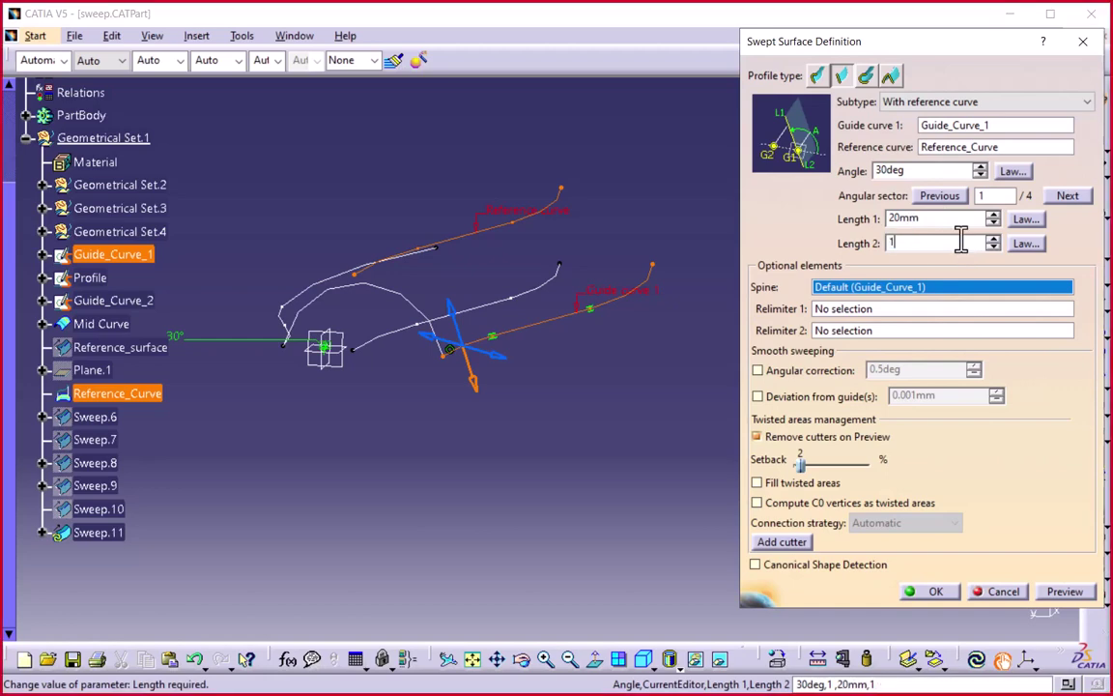
key("Return")
left_click(1066, 592)
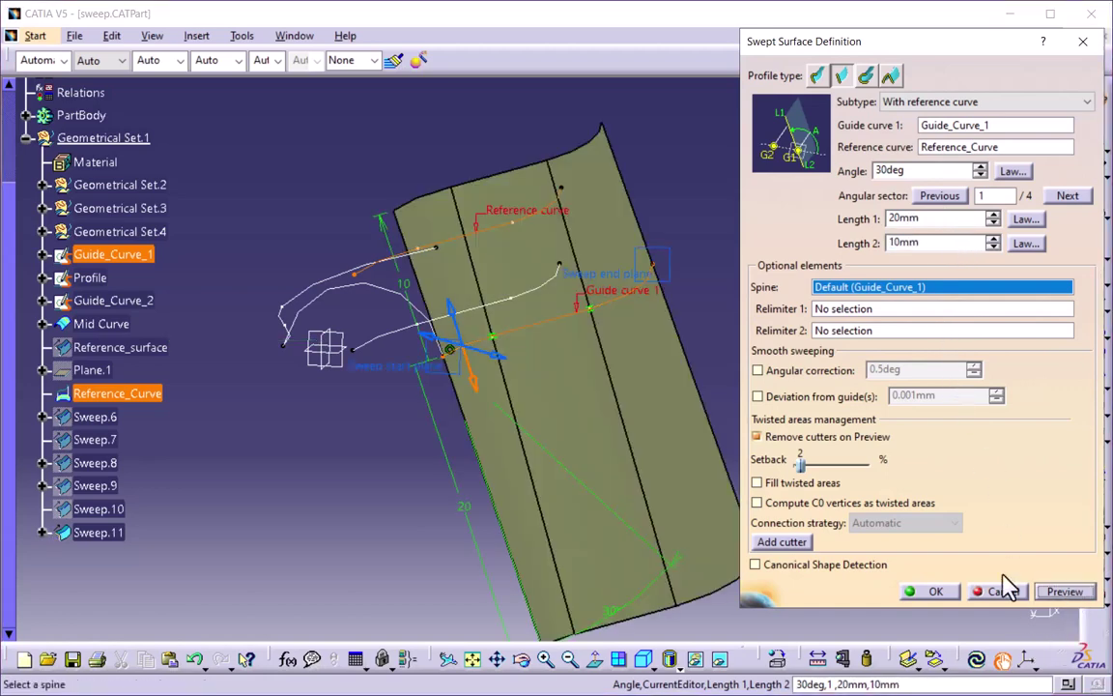
middle_click_drag(552, 350, 510, 360)
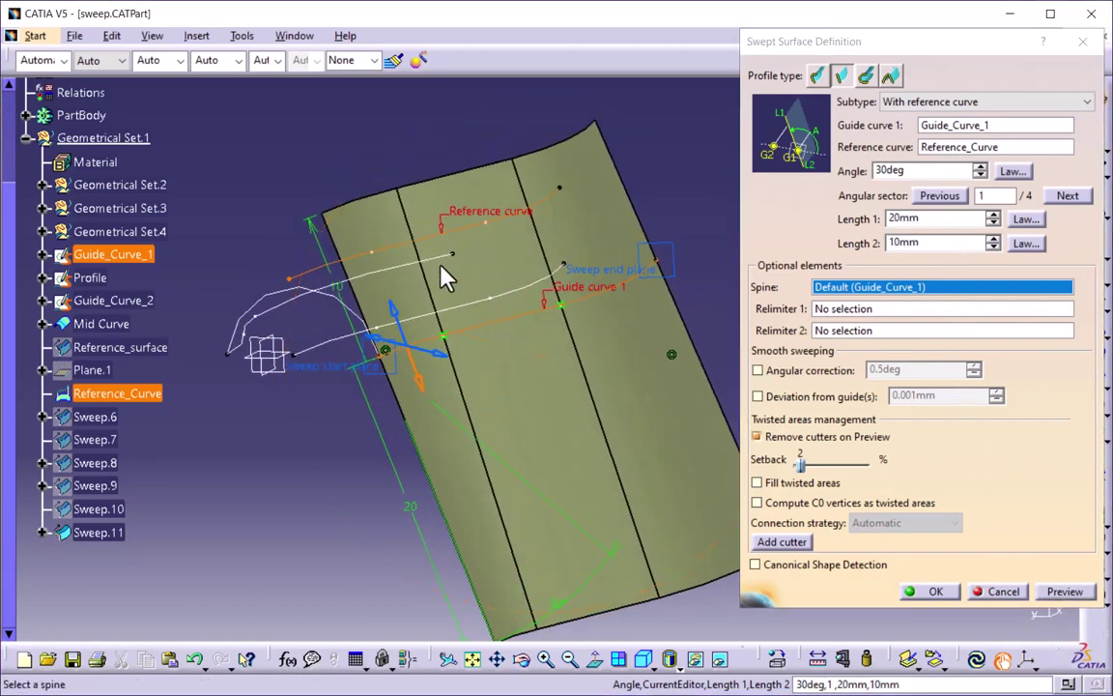
middle_click_drag(566, 292, 443, 286)
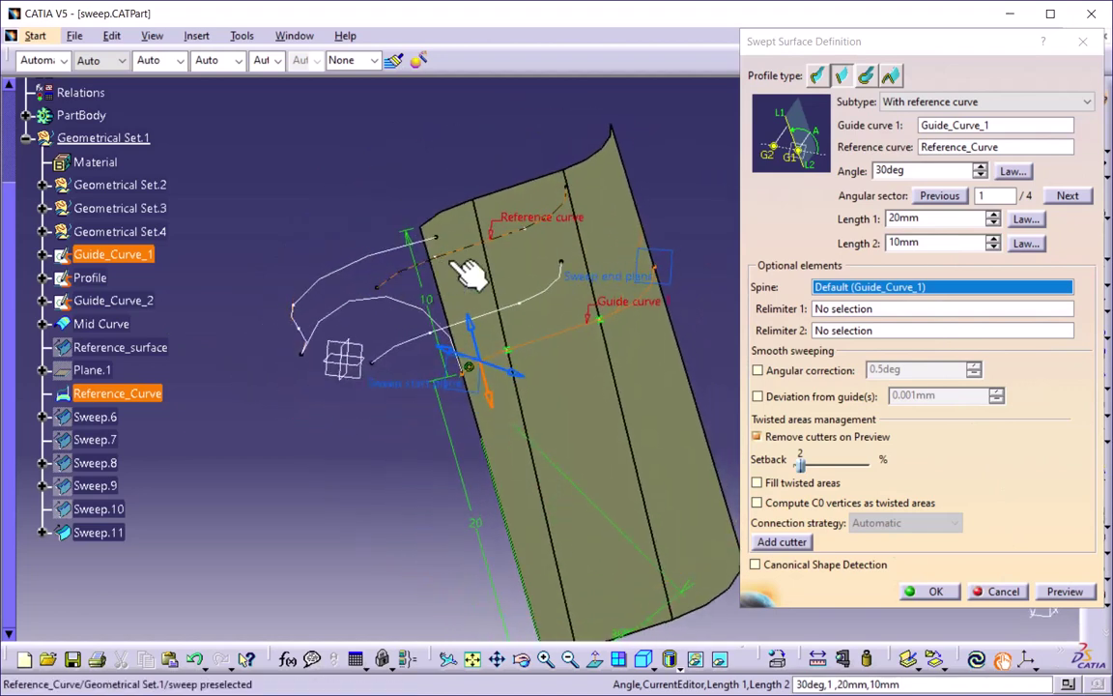
left_click(914, 170)
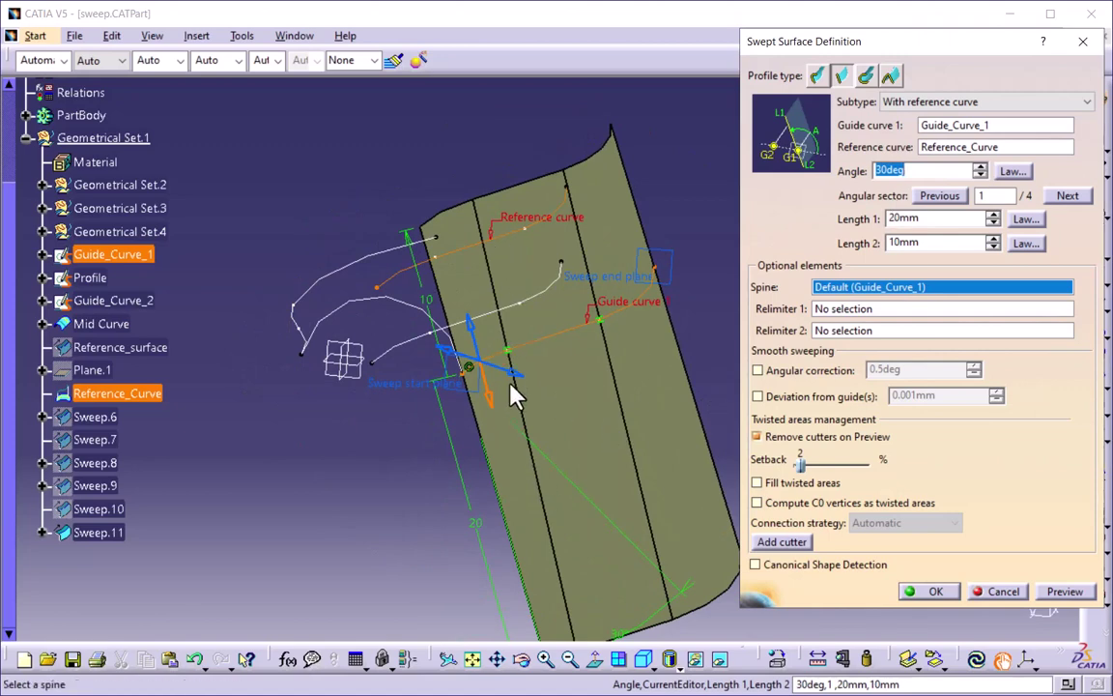
left_click(936, 591)
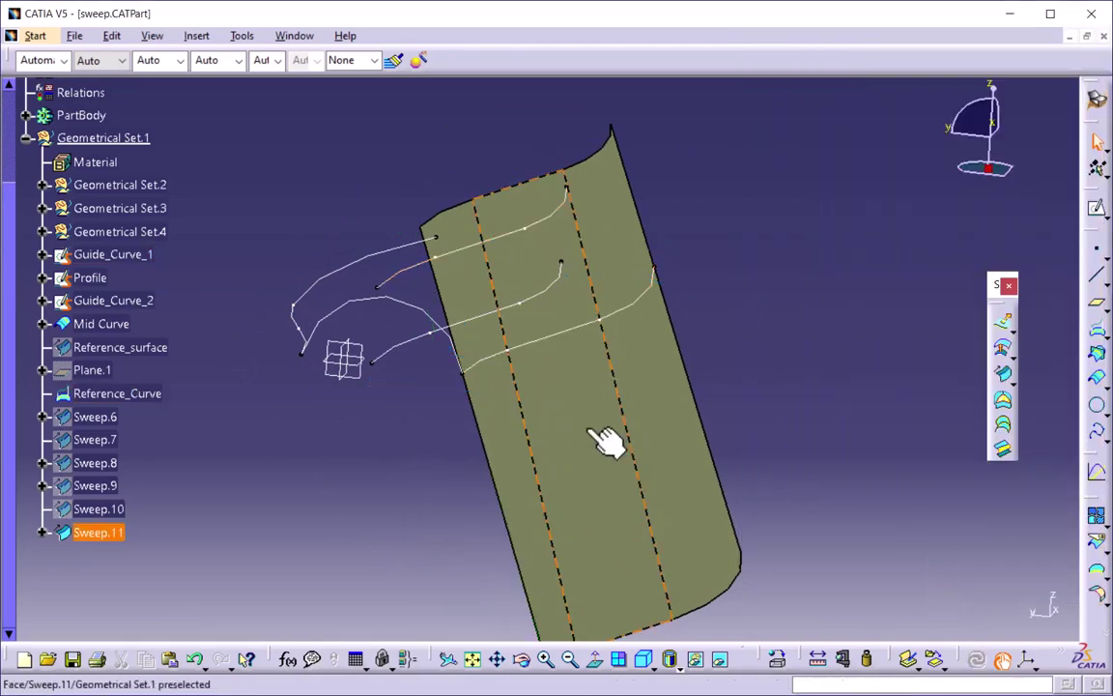
Hide Sweep.11, the reference-curve swept surface
right_click(109, 533)
left_click(174, 230)
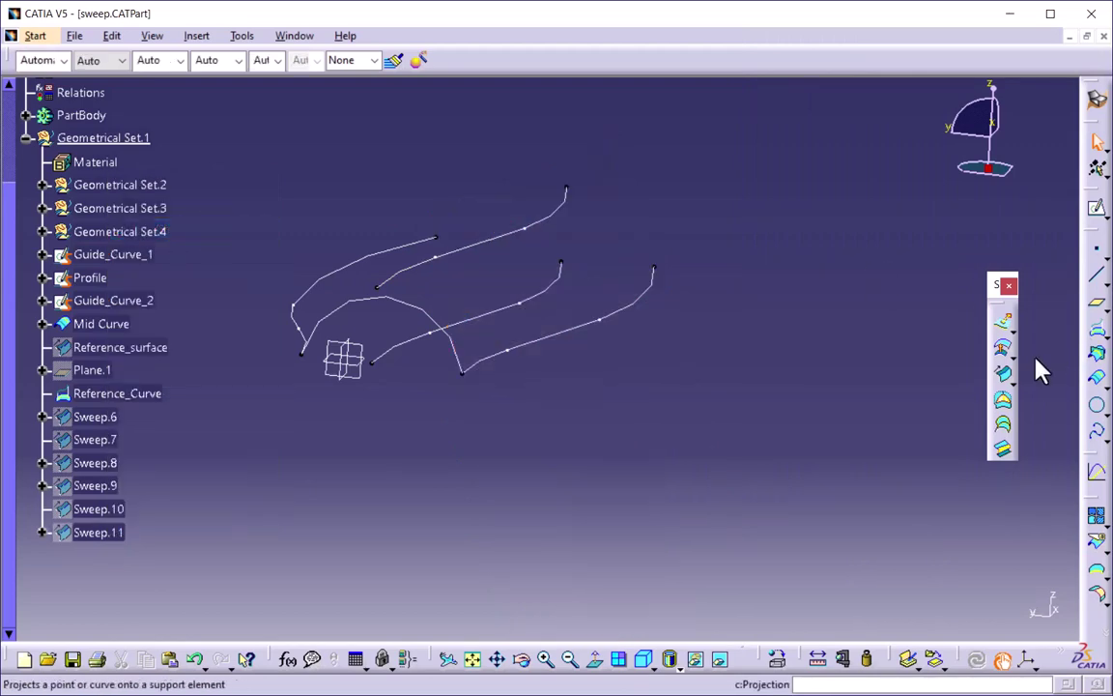
left_click(1003, 377)
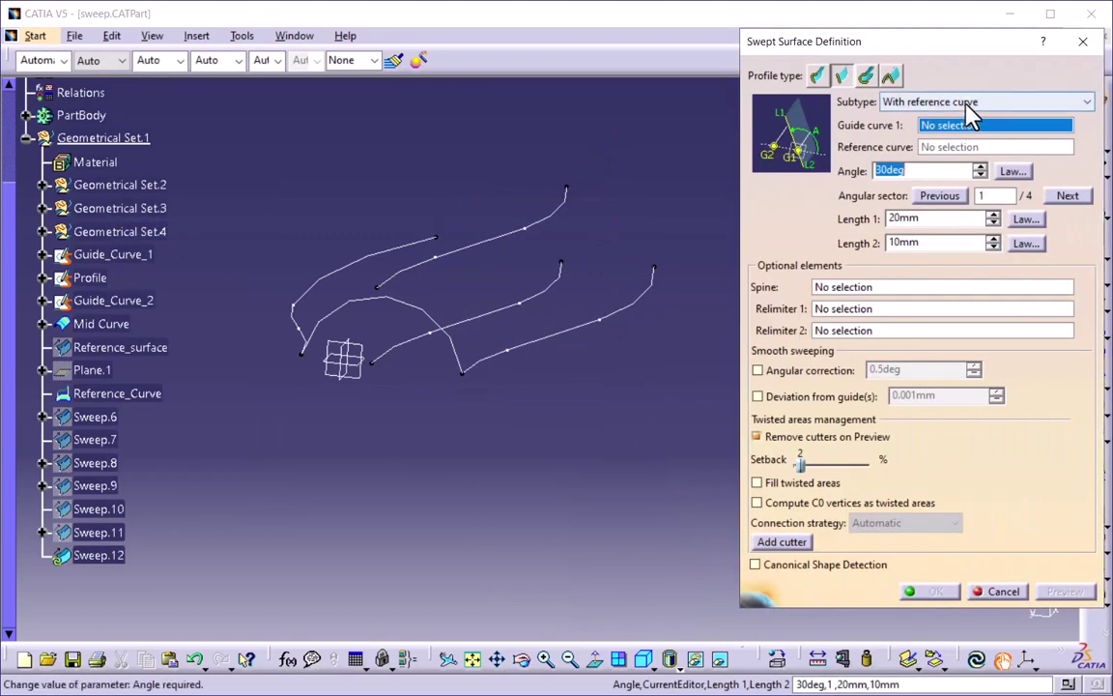
left_click(965, 101)
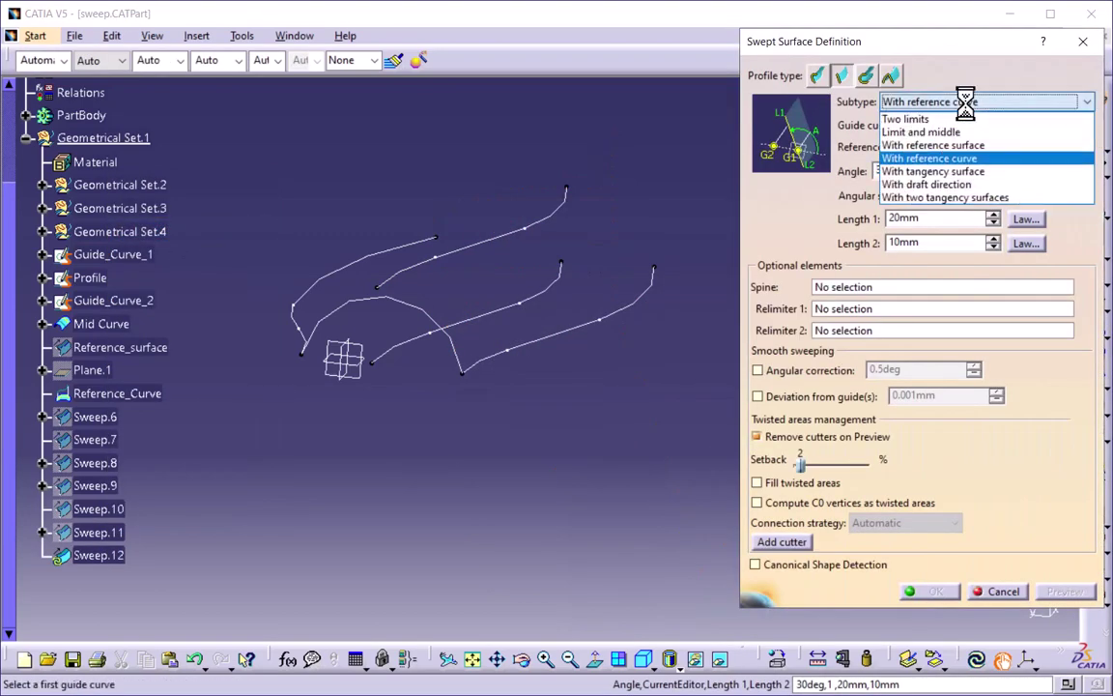
left_click(963, 174)
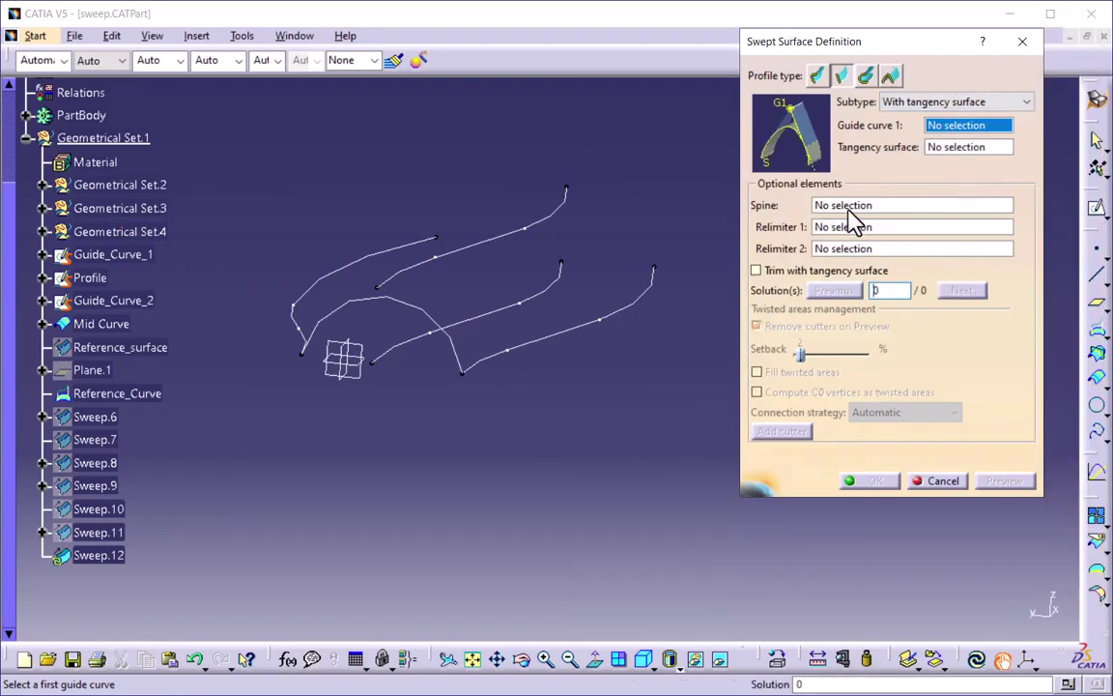
key("Escape")
Switch to the open sweep_line.CATPart document and bring its two yellow arched surfaces into view
left_click(292, 35)
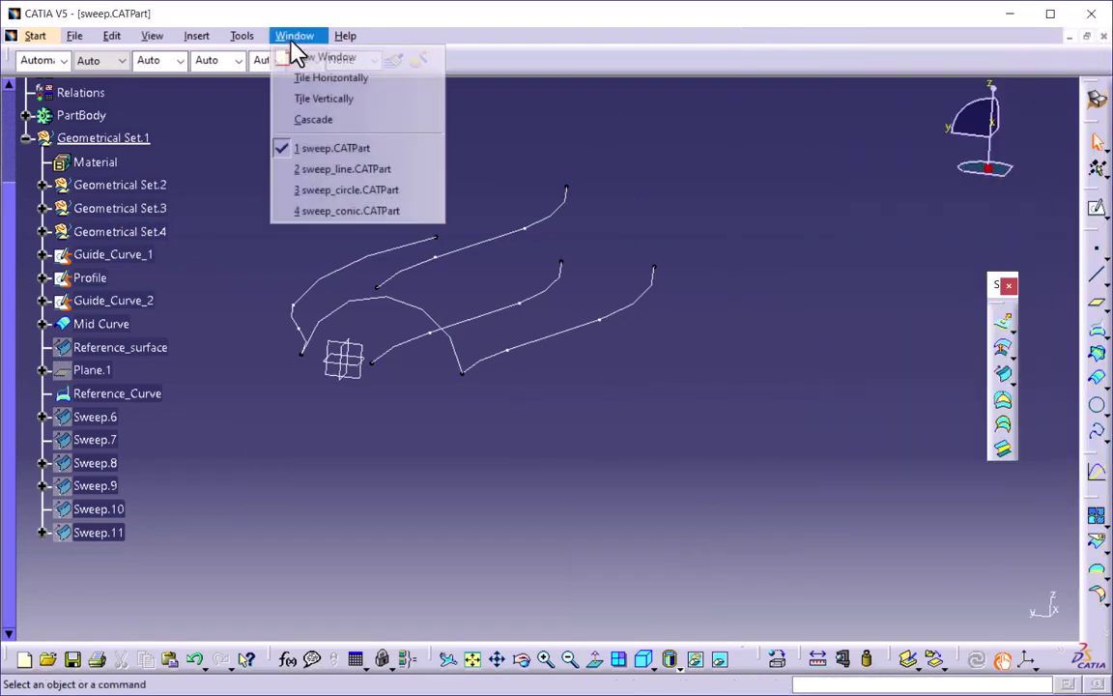
left_click(375, 171)
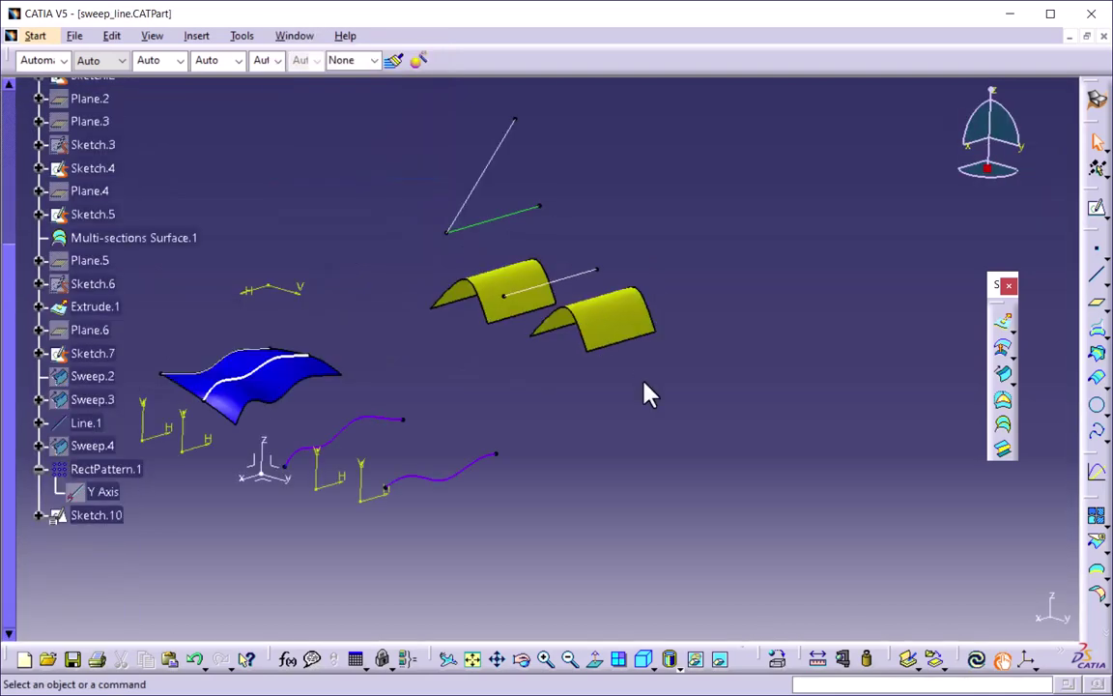
middle_click_drag(647, 390, 592, 391)
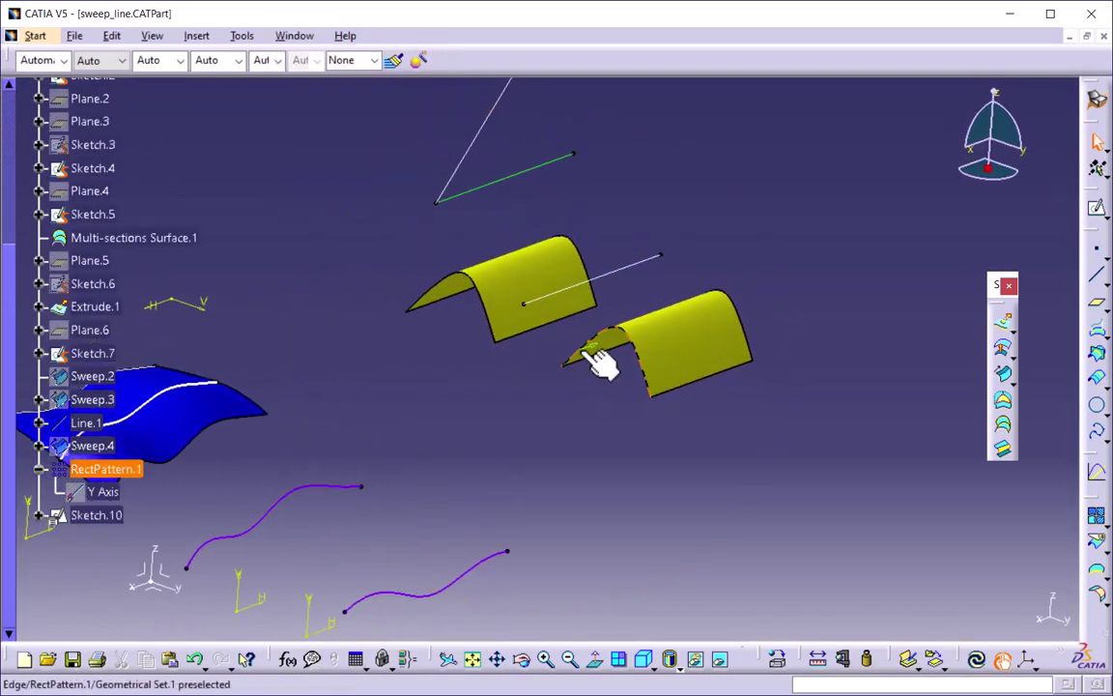
Start a line-profile sweep with the With tangency surface subtype and assign the green line Sketch.7 as guide curve
left_click(1005, 371)
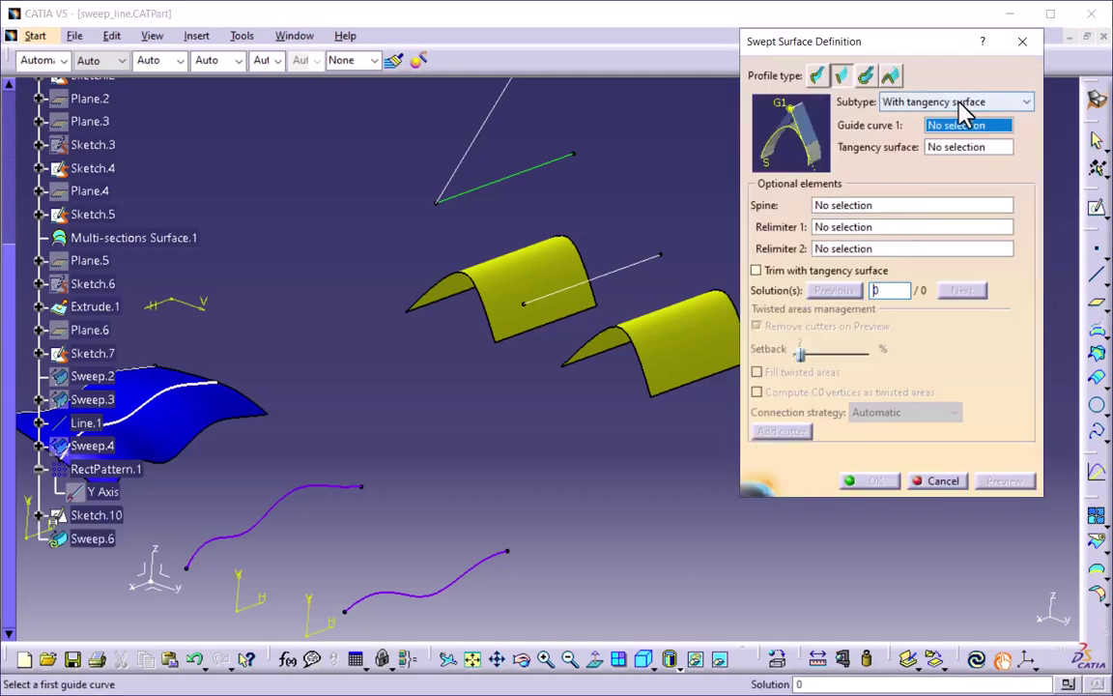
left_click(957, 102)
left_click(950, 170)
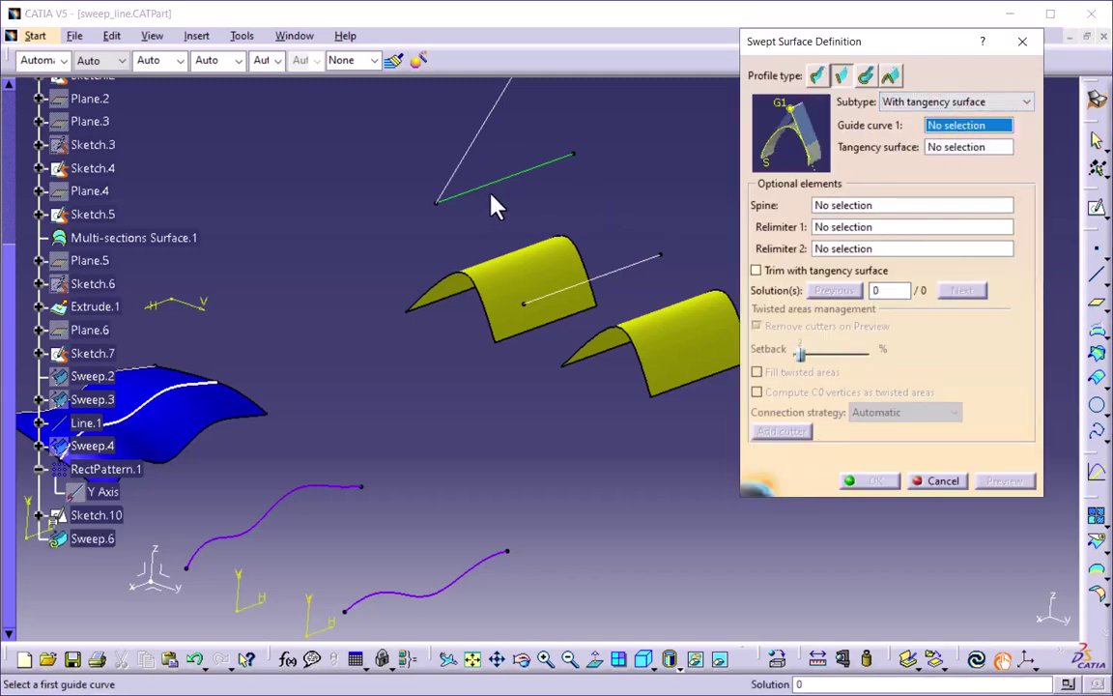
left_click(541, 170)
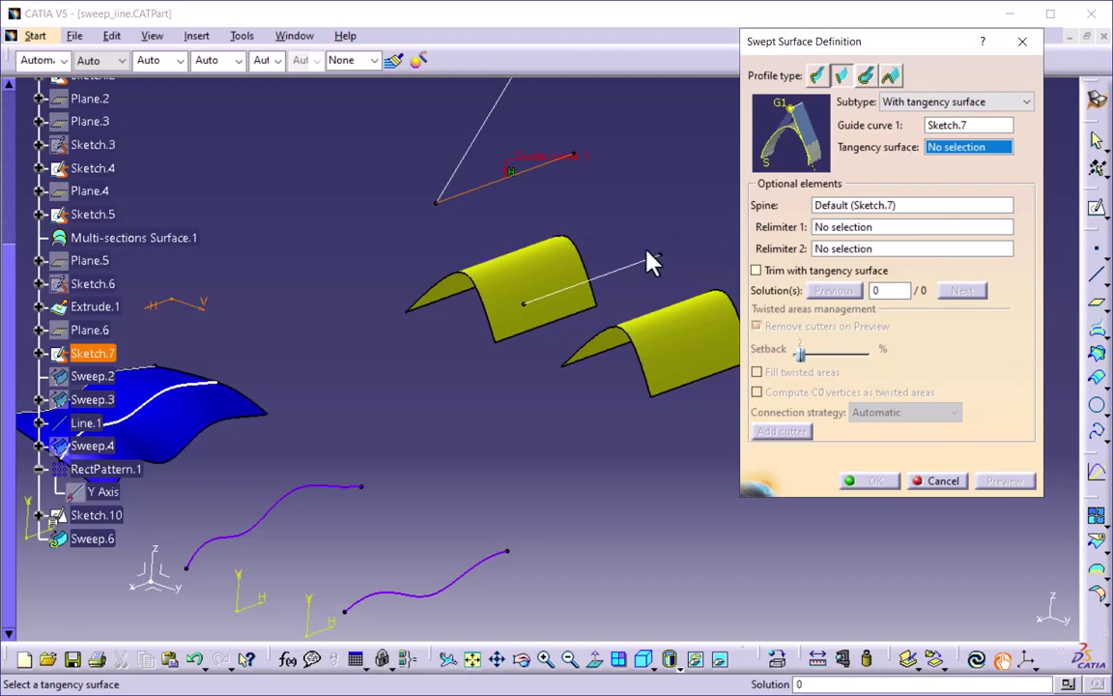
Complete the tangency-surface sweep using the arched surface Extrude.1 as tangency surface, and hide the resulting swept surface
left_click(526, 288)
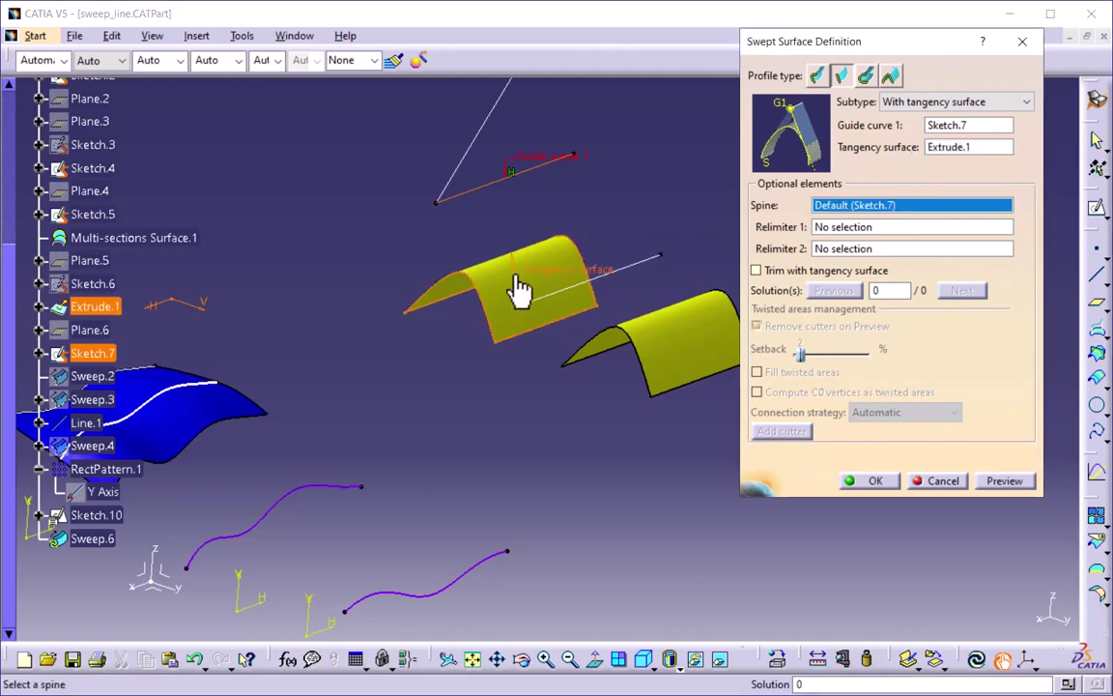
left_click(1015, 485)
middle_click_drag(564, 450, 488, 382)
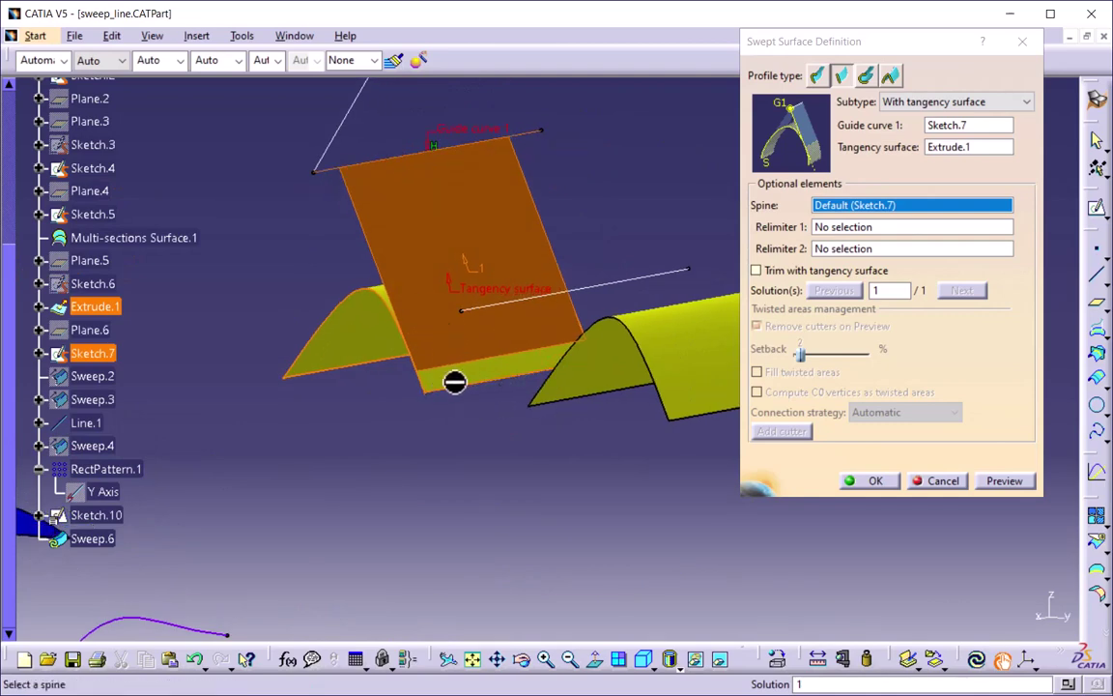
middle_click_drag(522, 236, 773, 376)
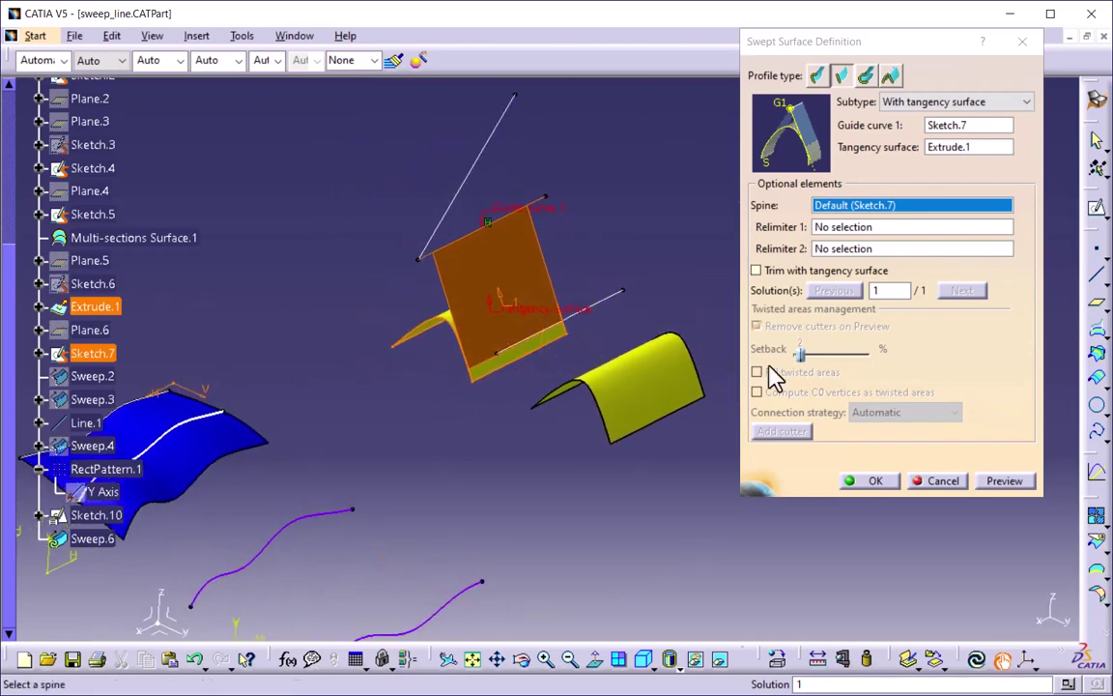
left_click(858, 480)
right_click(485, 272)
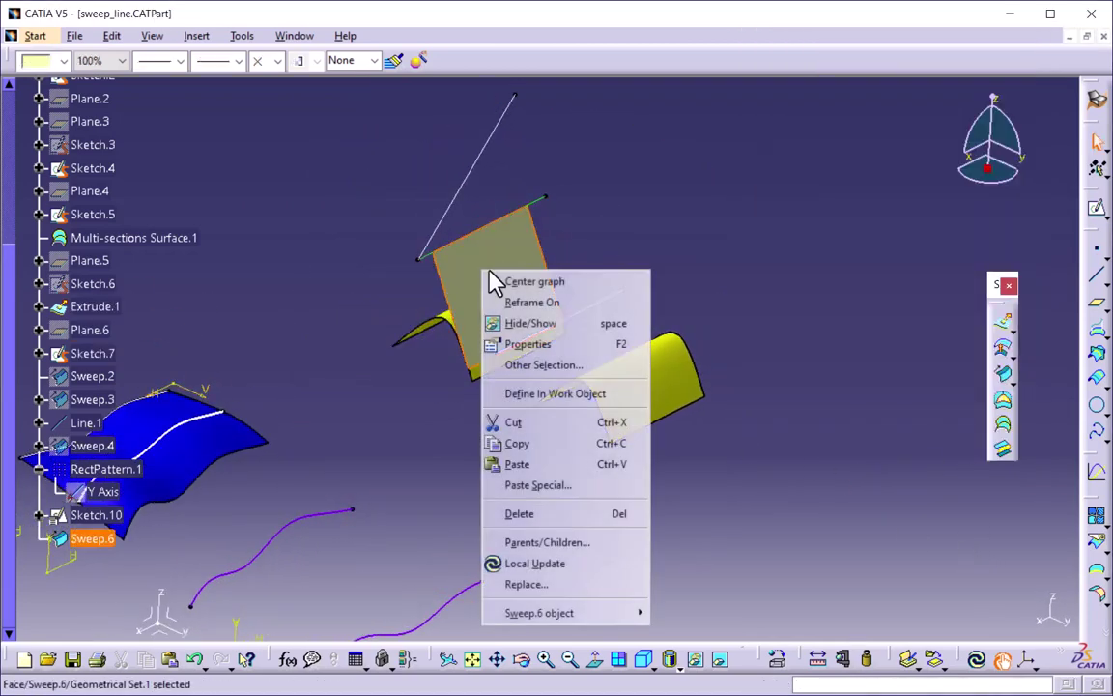
left_click(531, 325)
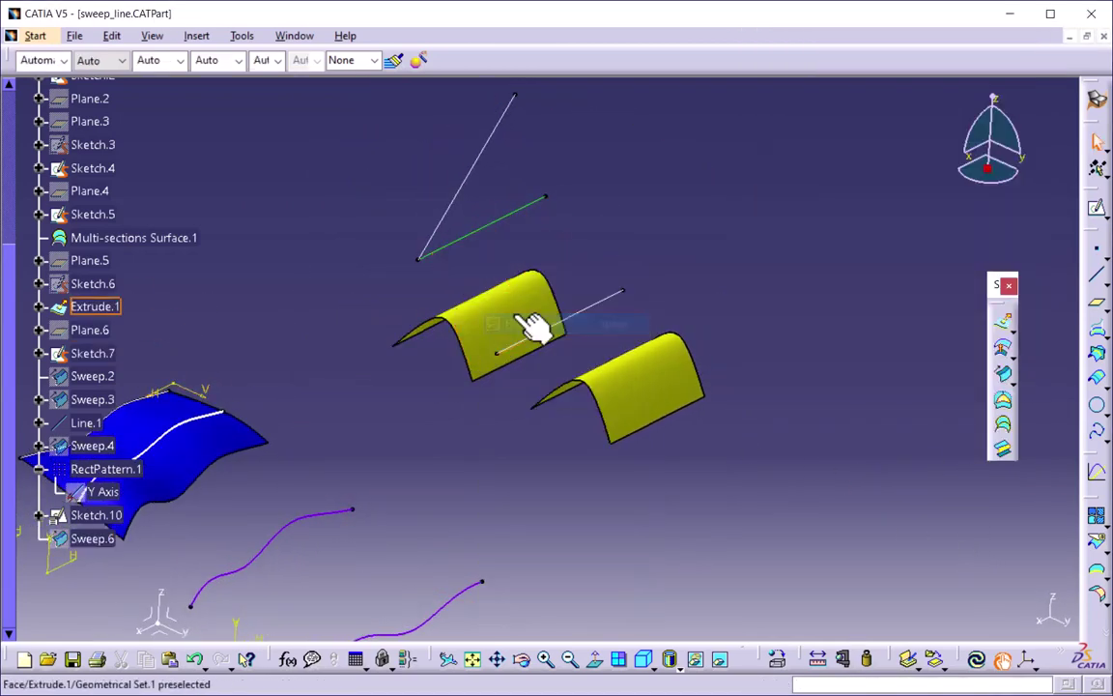
Start a line-profile sweep with the With draft direction subtype, using Extrude.1's arched end edge as guide curve and Line.1 as draft direction
left_click(1004, 399)
left_click(913, 103)
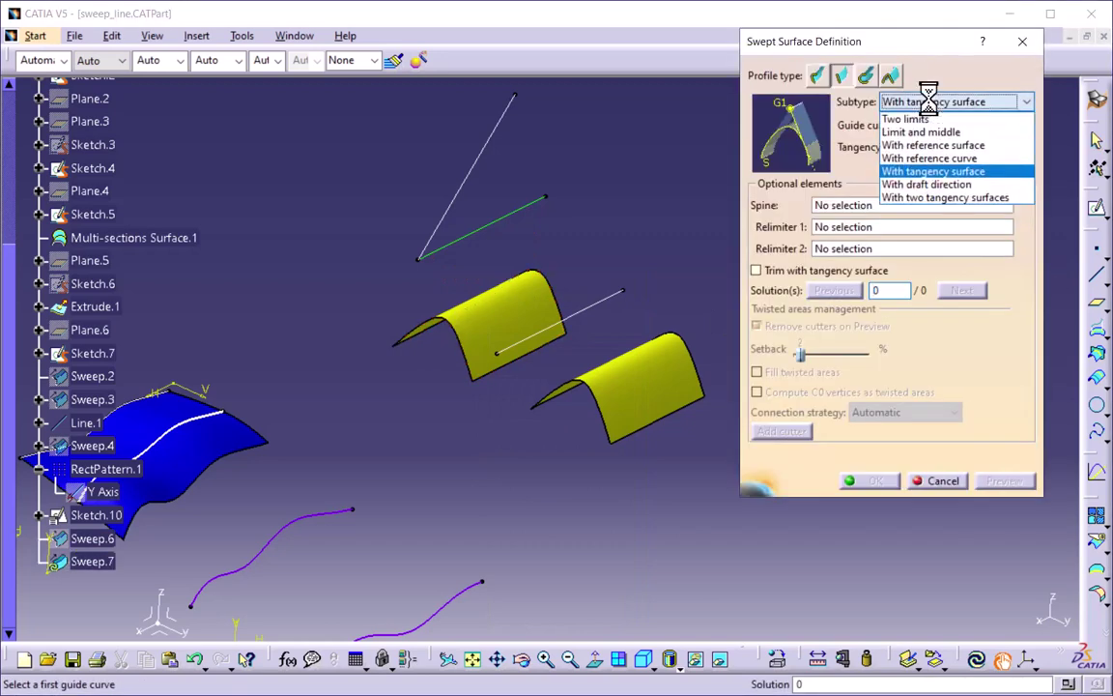
left_click(944, 187)
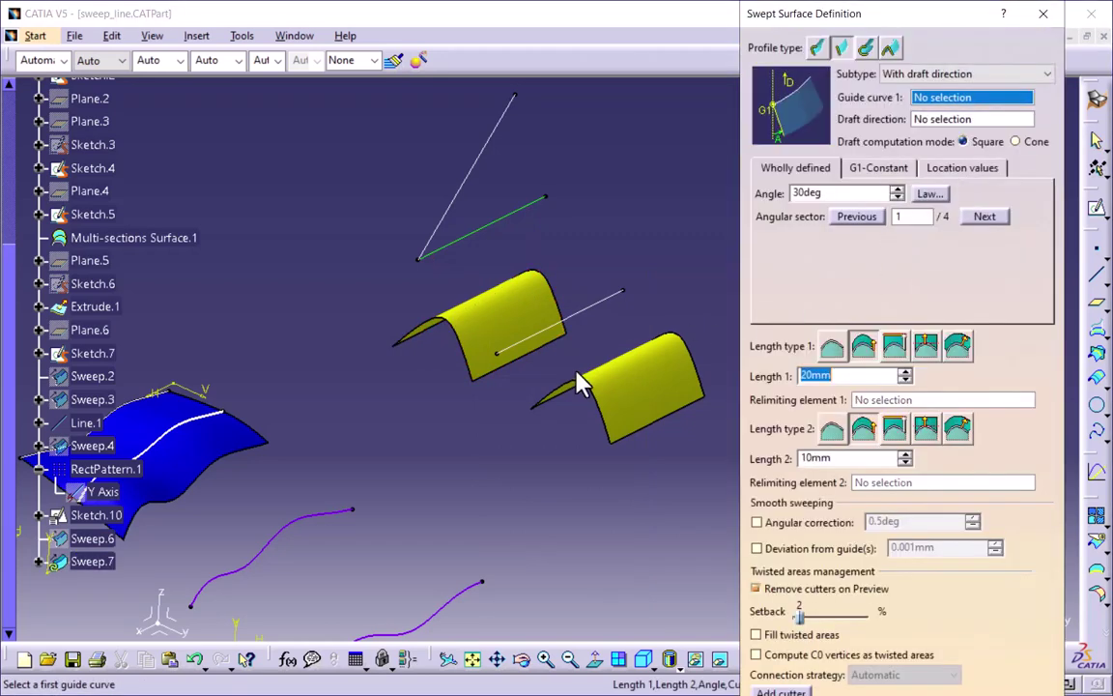
left_click(474, 343)
middle_click_drag(492, 348, 479, 291)
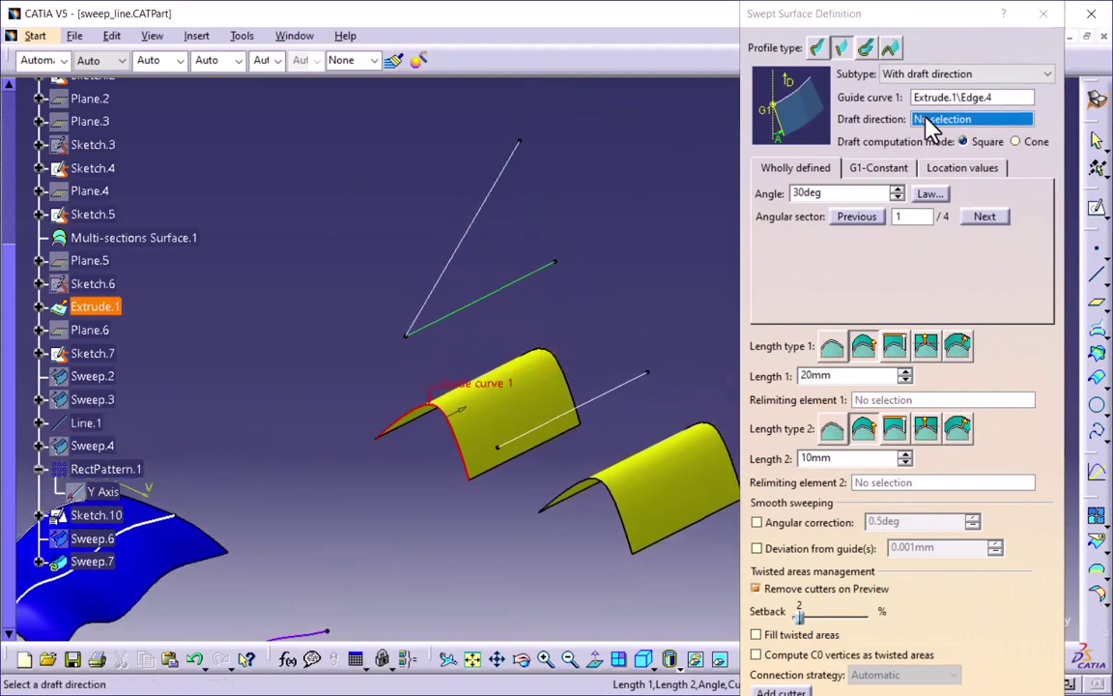
left_click(473, 235)
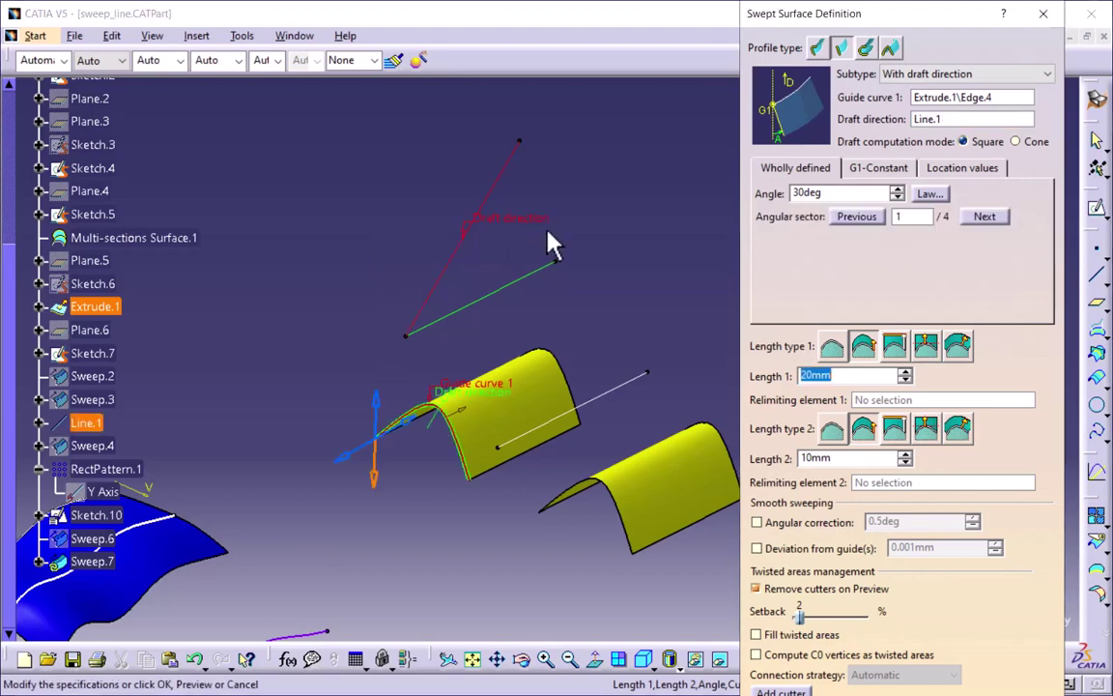
Preview the draft-direction sweep with a 30deg angle and lengths of 20 mm and 10 mm, and create it
middle_click_drag(568, 391, 499, 300)
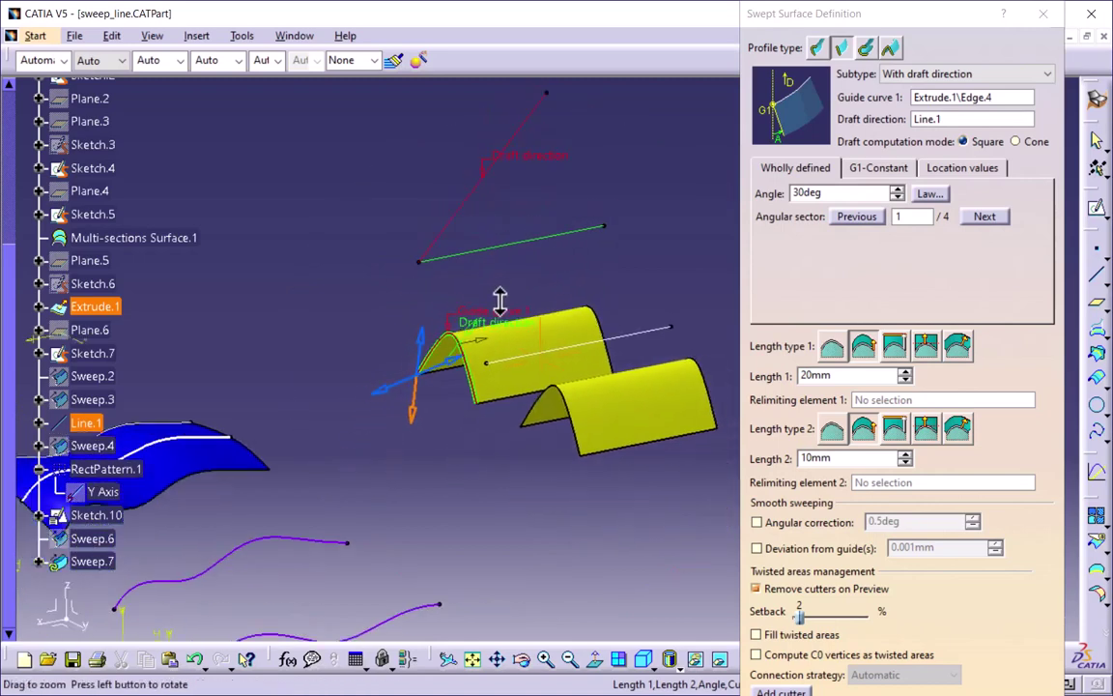
left_click_drag(791, 193, 833, 194)
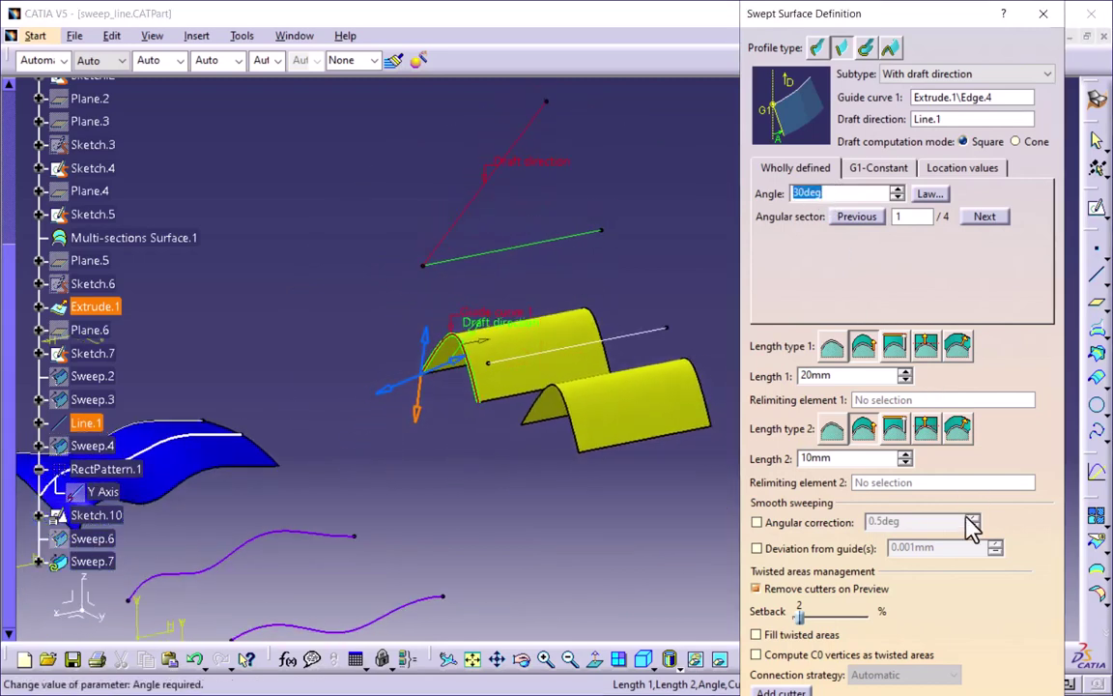
left_click_drag(913, 14, 874, 74)
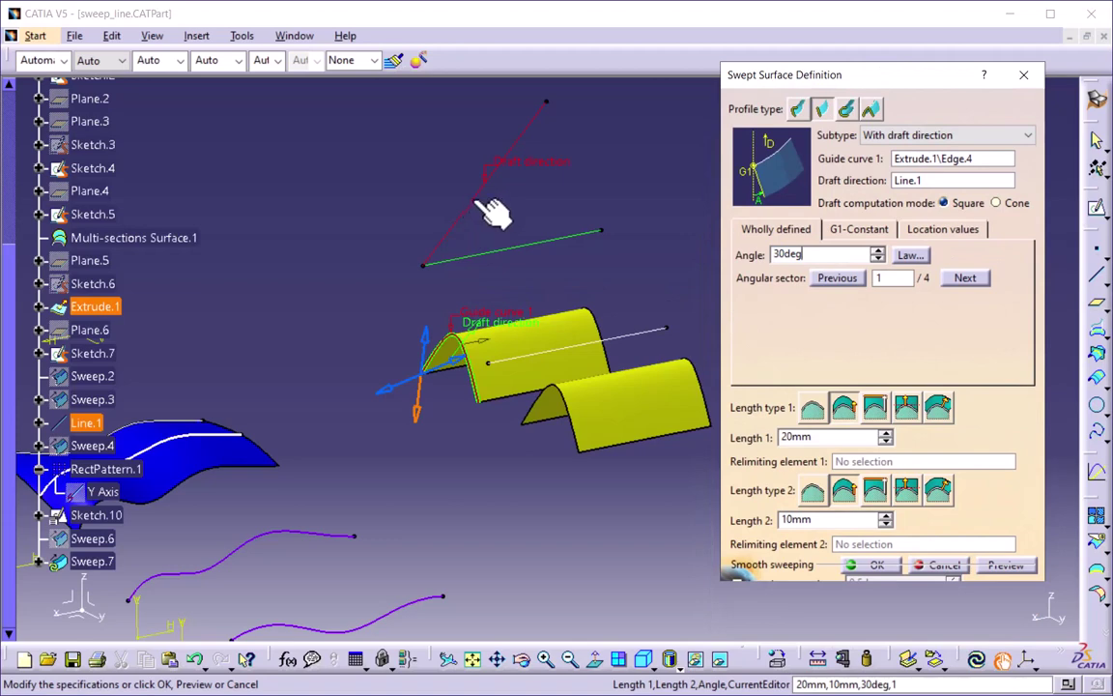
left_click(1005, 565)
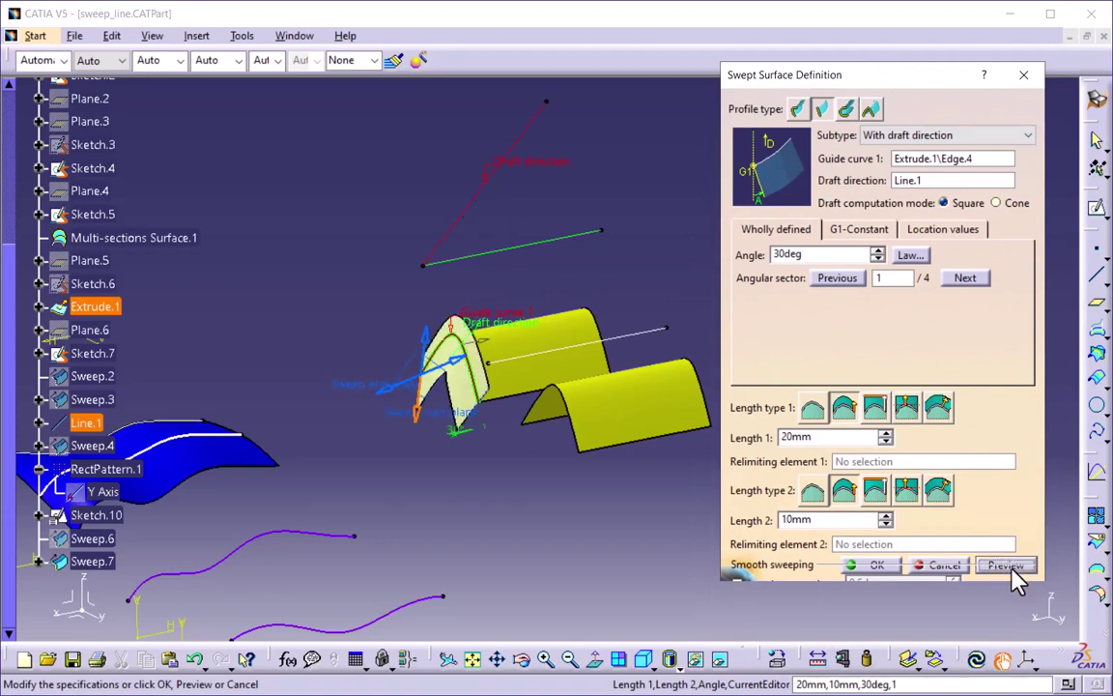
mouse_move(658, 435)
middle_mouse_down()
mouse_move(619, 414)
mouse_move(588, 351)
mouse_move(533, 425)
mouse_move(475, 323)
mouse_move(447, 335)
mouse_move(522, 401)
middle_mouse_up()
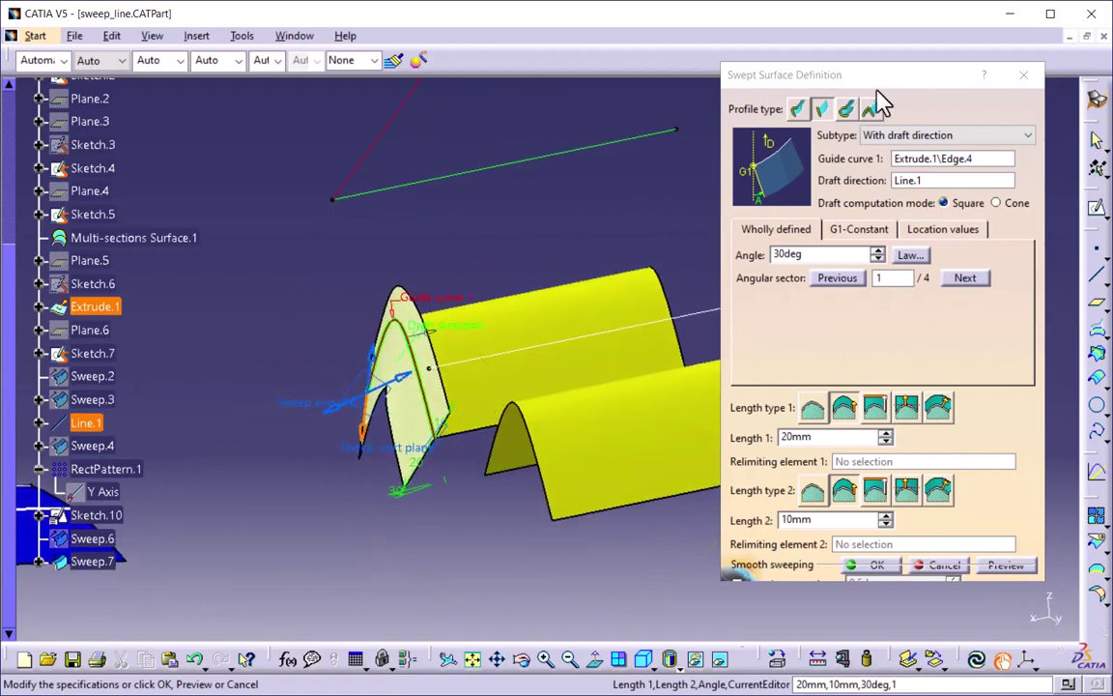
double_click(820, 254)
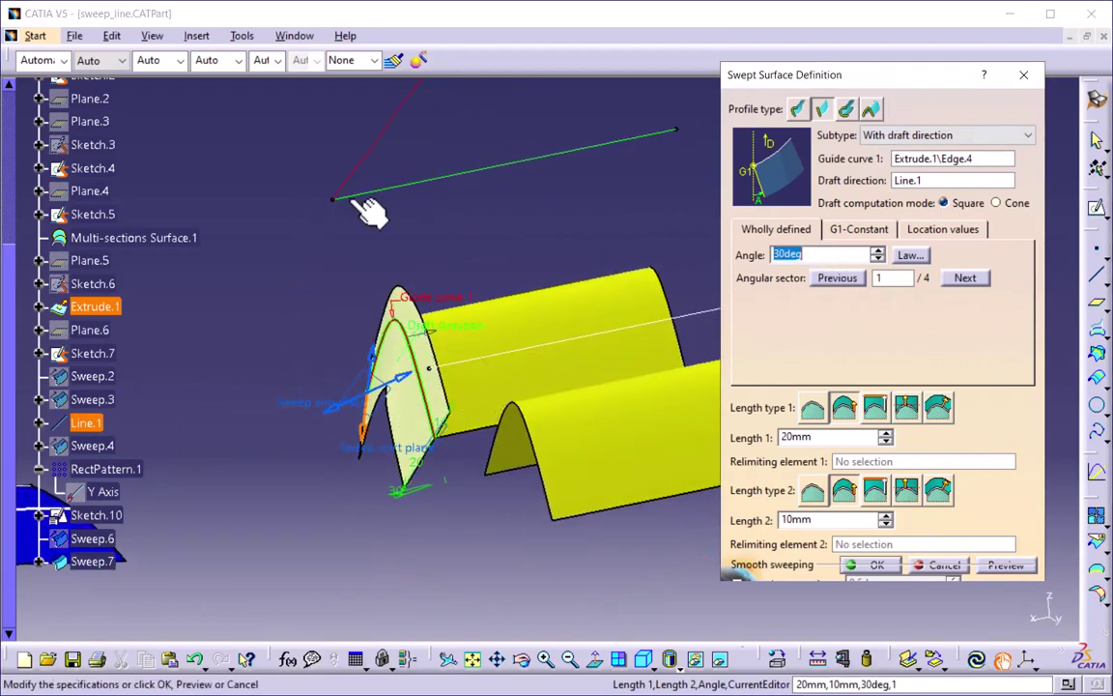
left_click(885, 565)
Start a line-profile sweep with the With two tangency surfaces subtype and hide the draft-direction swept surface
middle_click_drag(830, 390, 879, 390)
left_click(1002, 377)
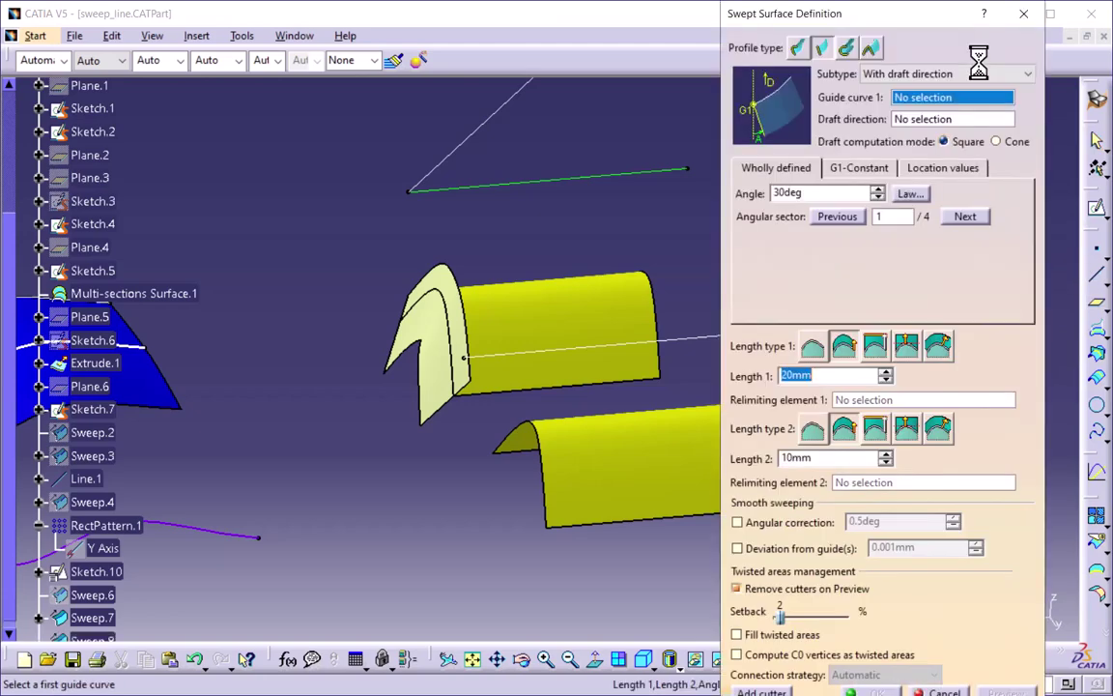
left_click(899, 73)
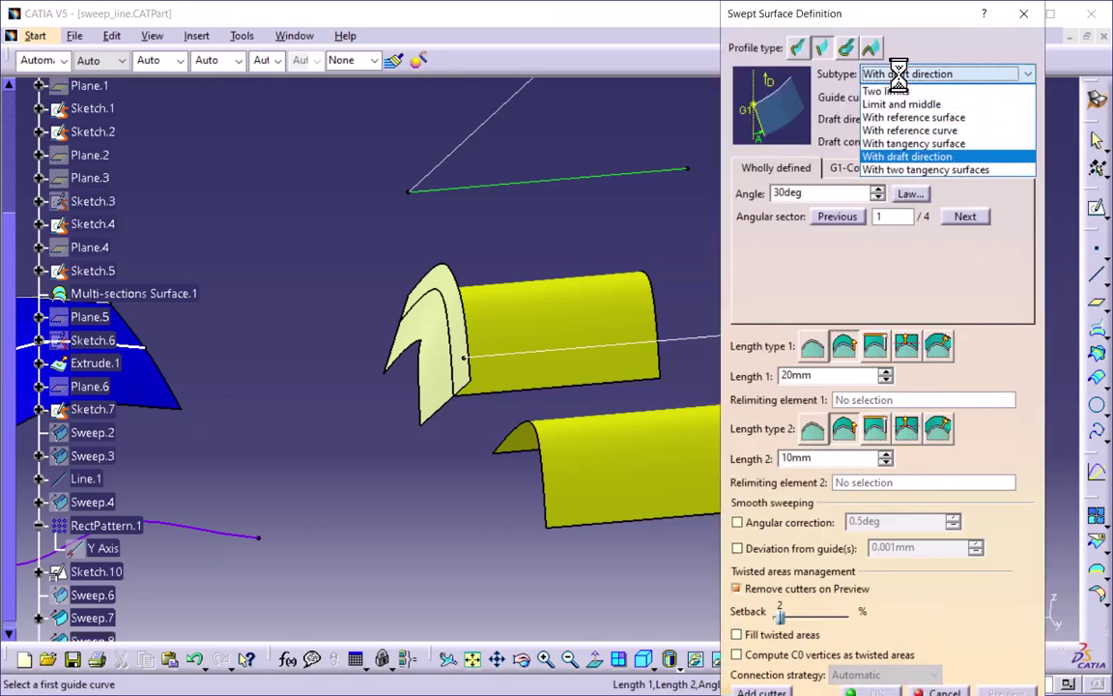
left_click(928, 171)
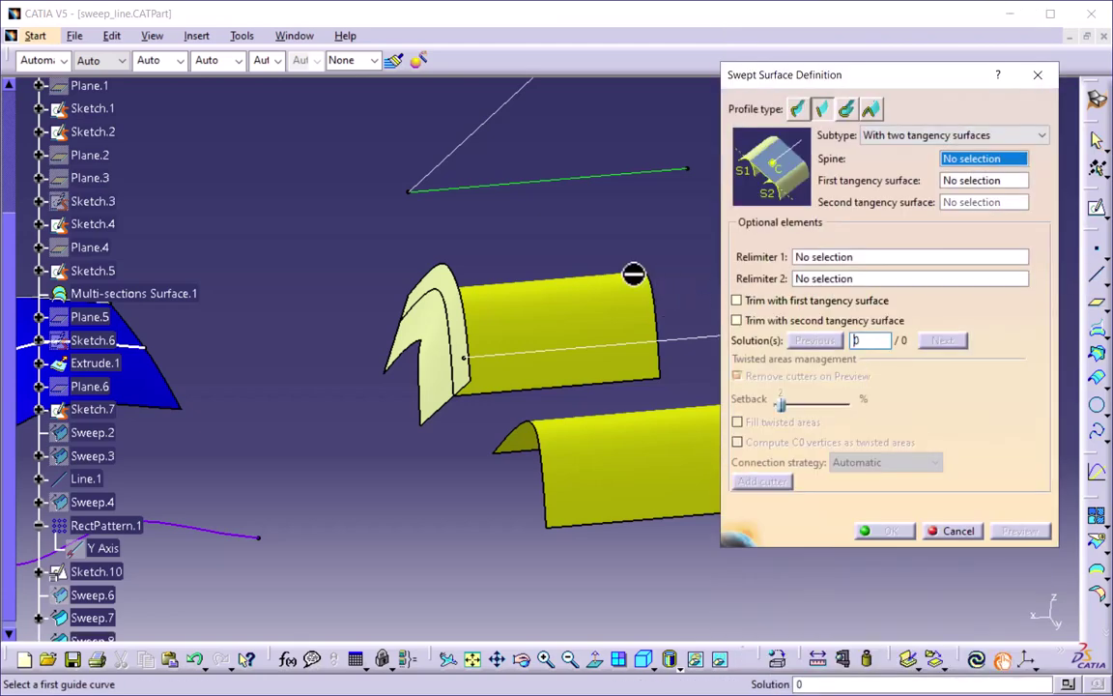
scroll(9, 483, "down", 1)
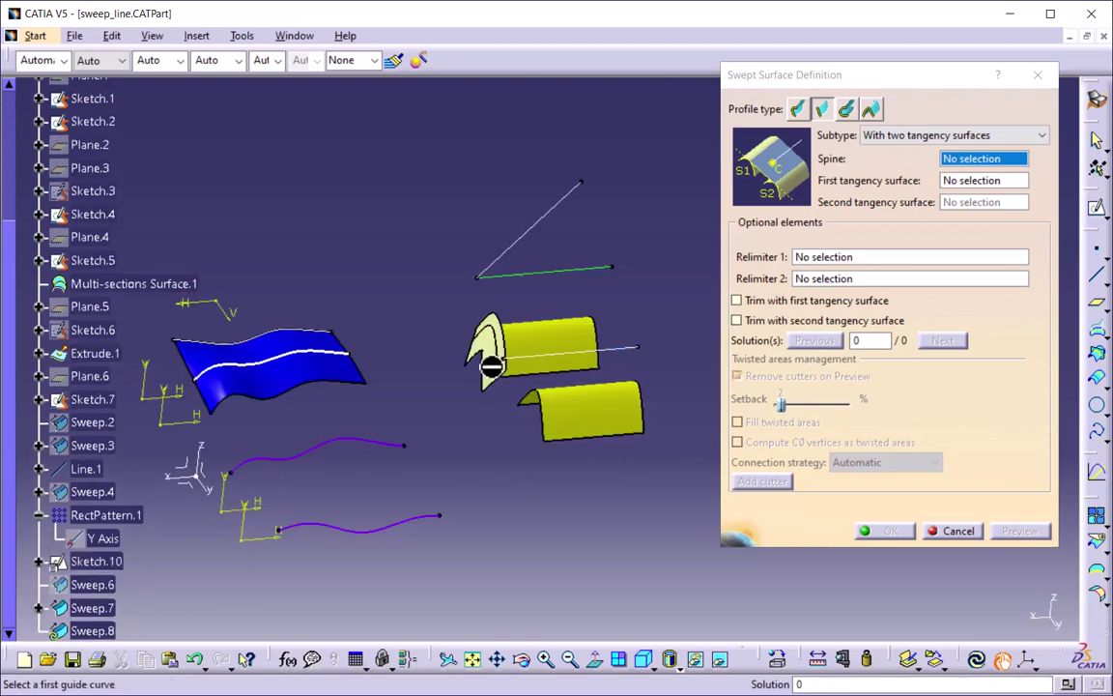
right_click(492, 365)
key("Escape")
mouse_move(529, 256)
middle_mouse_down()
mouse_move(539, 451)
mouse_move(541, 386)
mouse_move(517, 517)
mouse_move(591, 427)
middle_mouse_up()
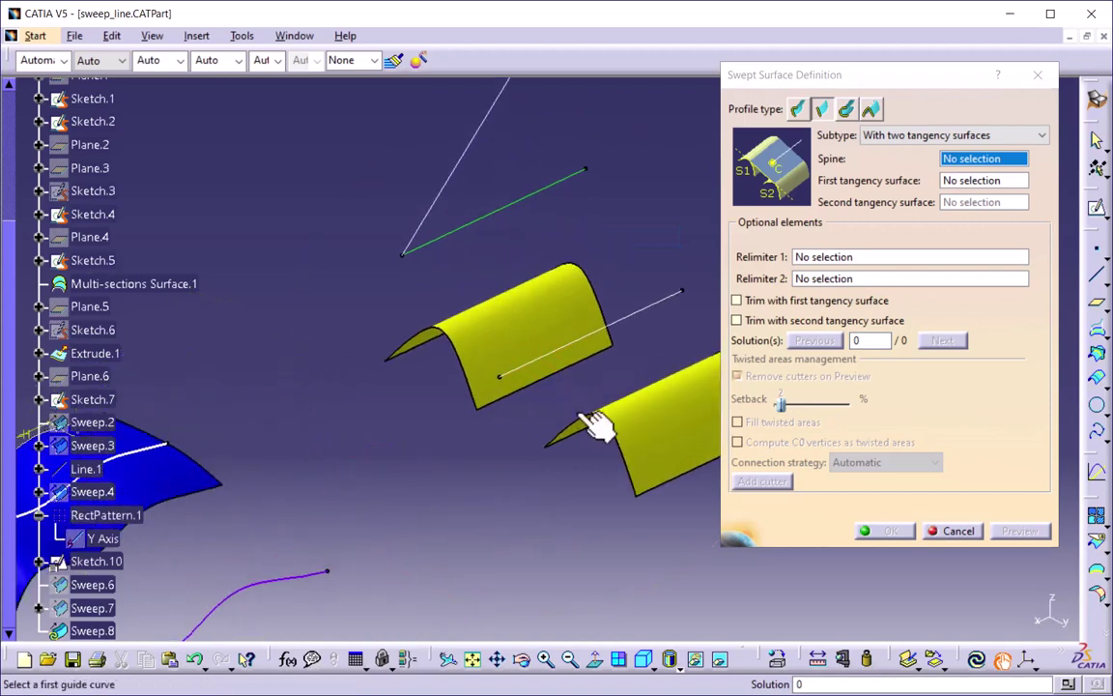
Assign Sketch.10 as spine, Extrude.1 as first tangency surface and RectPattern.1 as second tangency surface
left_click(661, 317)
mouse_move(576, 378)
middle_mouse_down()
mouse_move(566, 405)
mouse_move(500, 366)
mouse_move(515, 368)
middle_mouse_up()
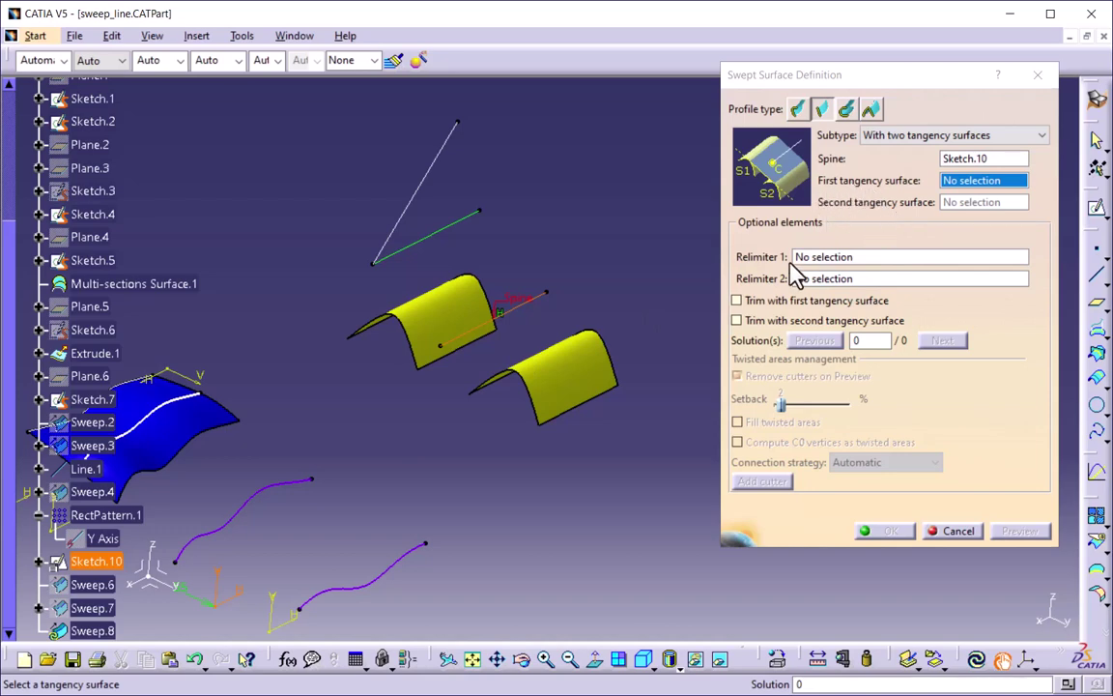
left_click(439, 324)
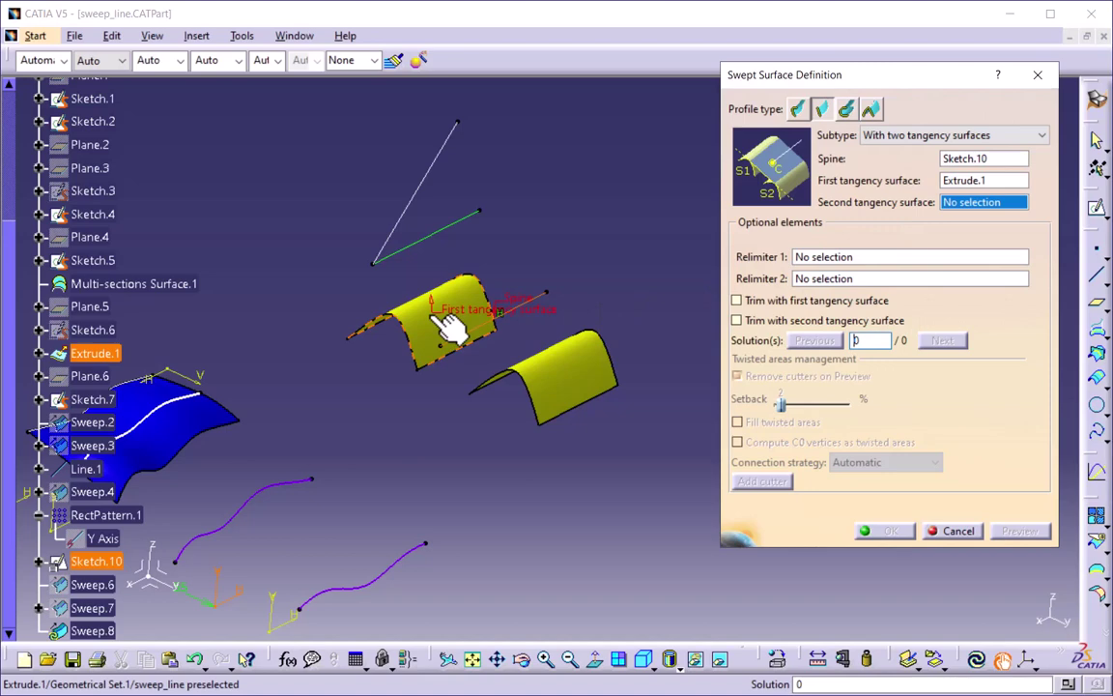
left_click(589, 383)
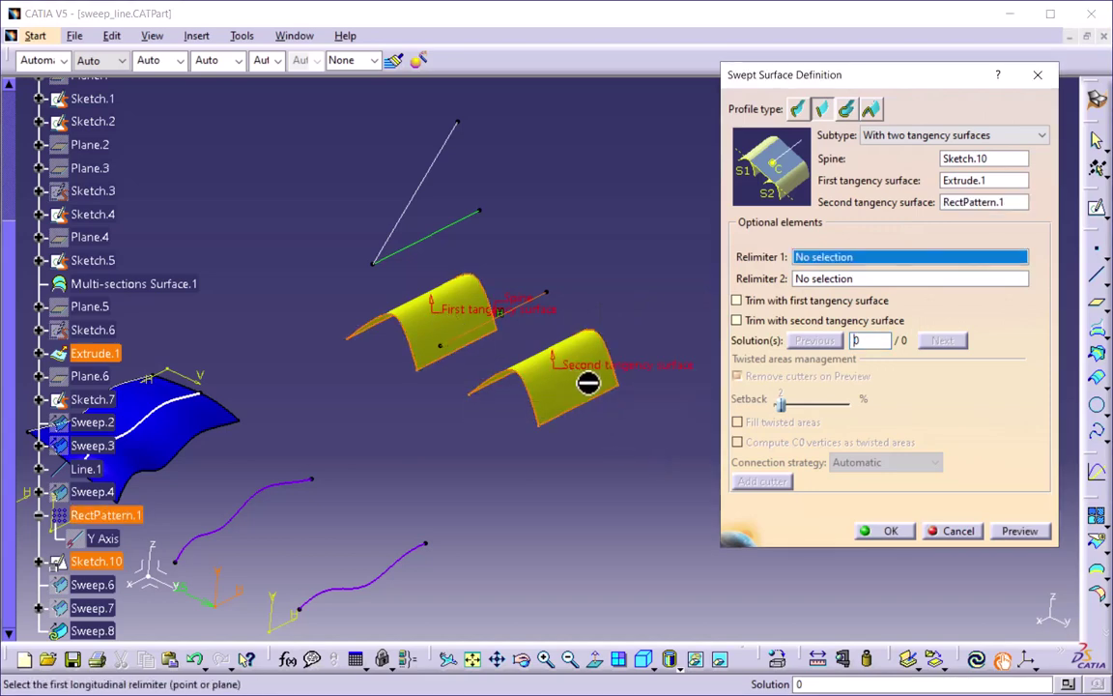
Preview the sweep bridging the two arched surfaces, inspect its tangency from several angles and create it
left_click(1019, 541)
middle_click_drag(739, 551, 441, 477)
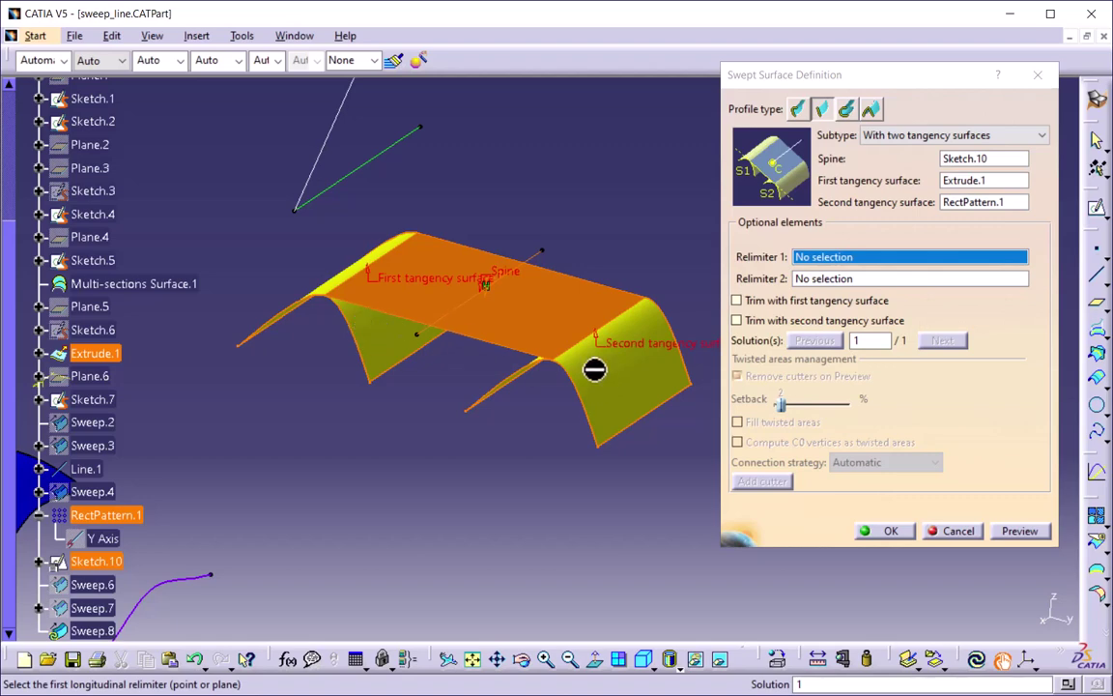
middle_click_drag(503, 440, 467, 251)
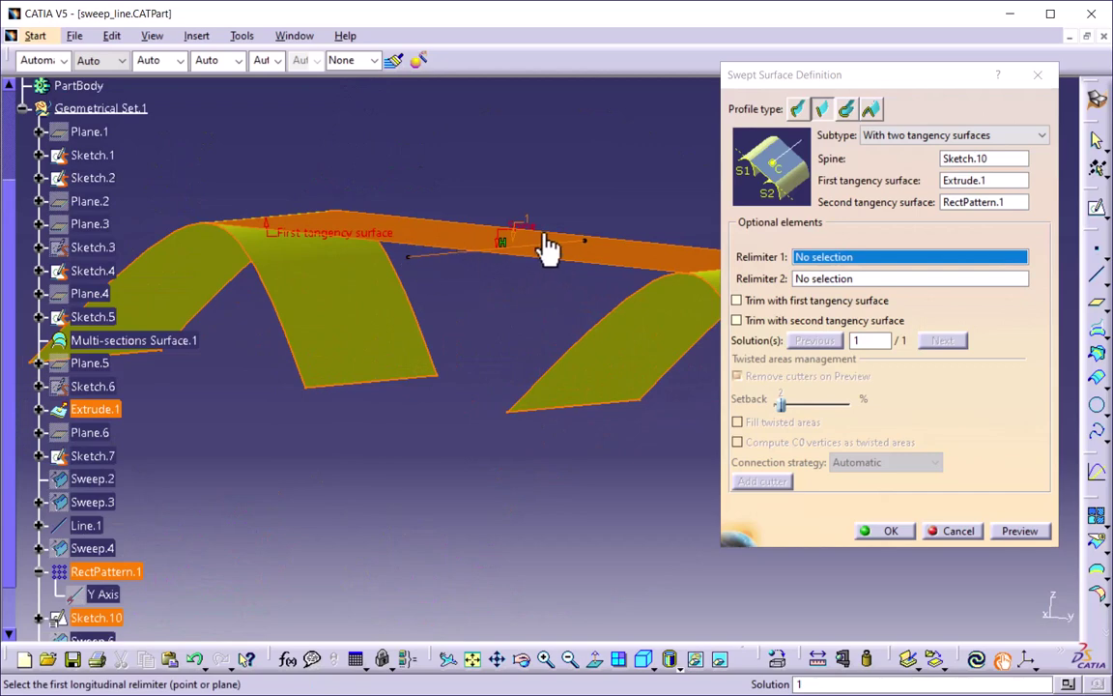
middle_click_drag(450, 319, 561, 411)
left_click(889, 531)
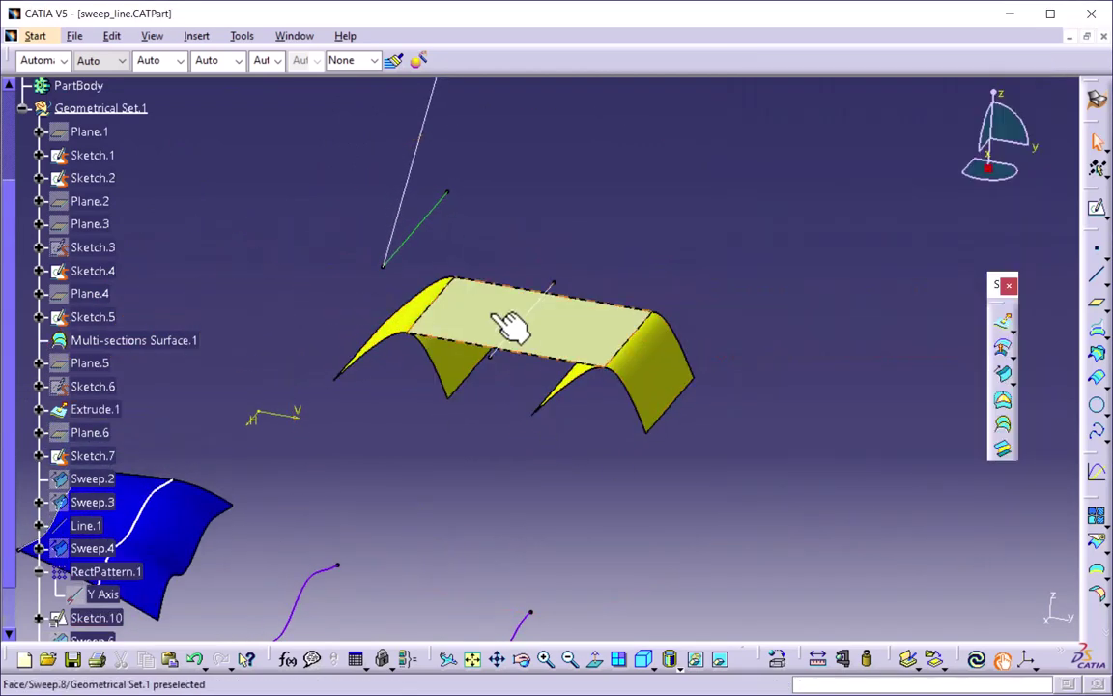
Hide Sweep.8, the swept surface between the two arched surfaces
left_click(572, 340)
right_click(562, 334)
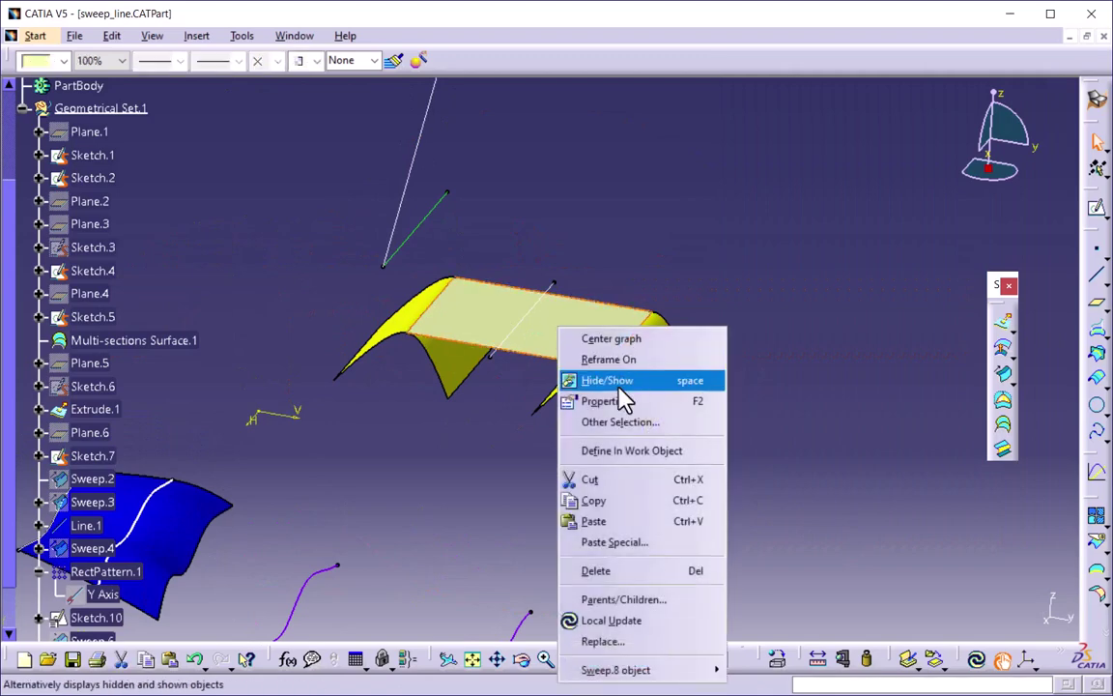
left_click(607, 380)
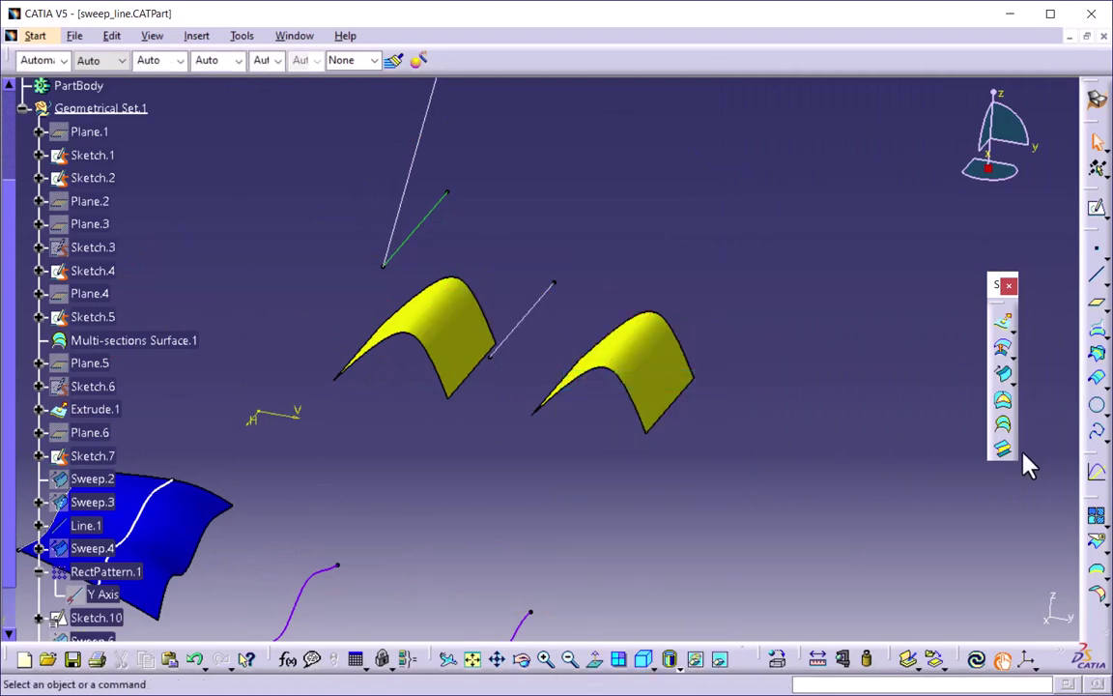
left_click(1003, 374)
left_click(930, 135)
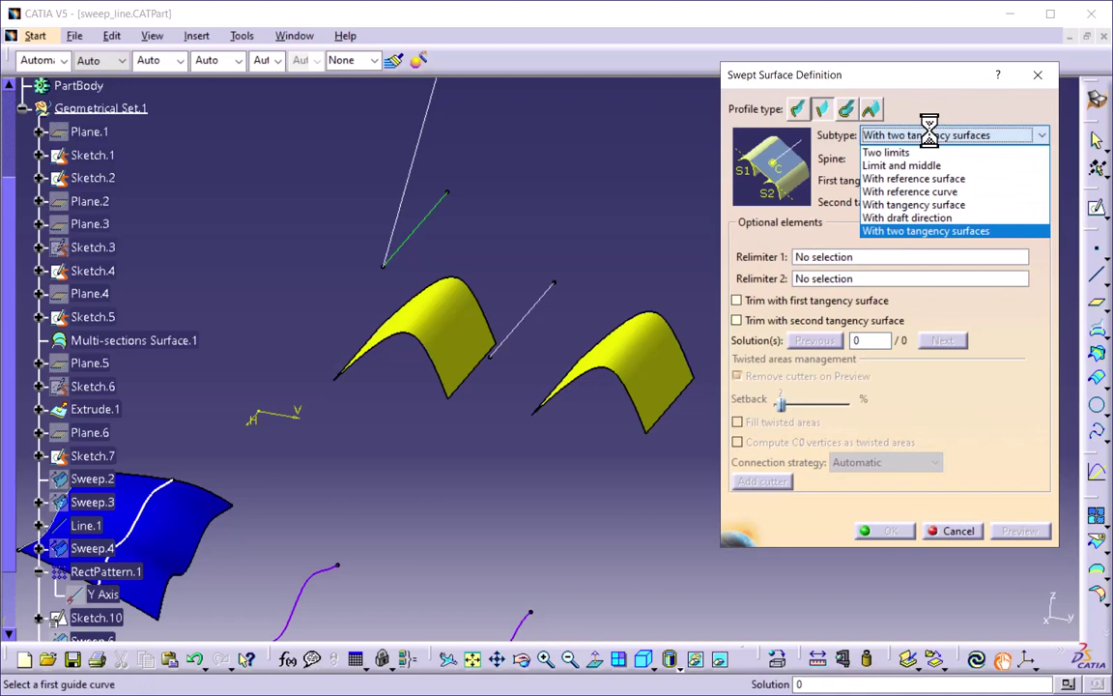
left_click(930, 134)
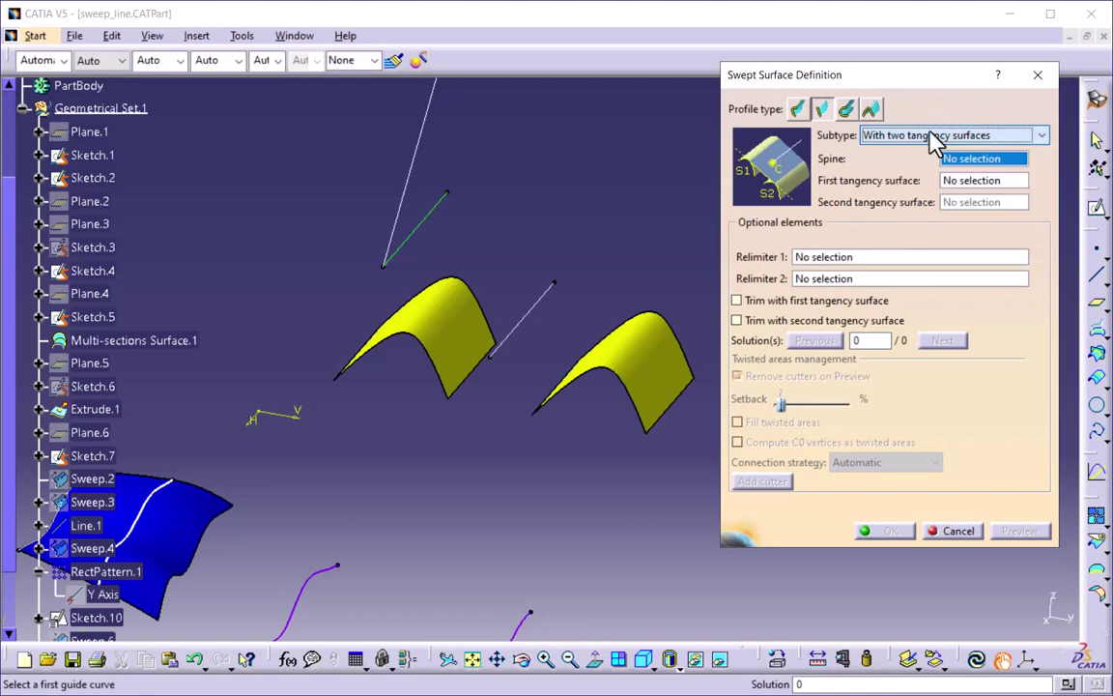
left_click(846, 109)
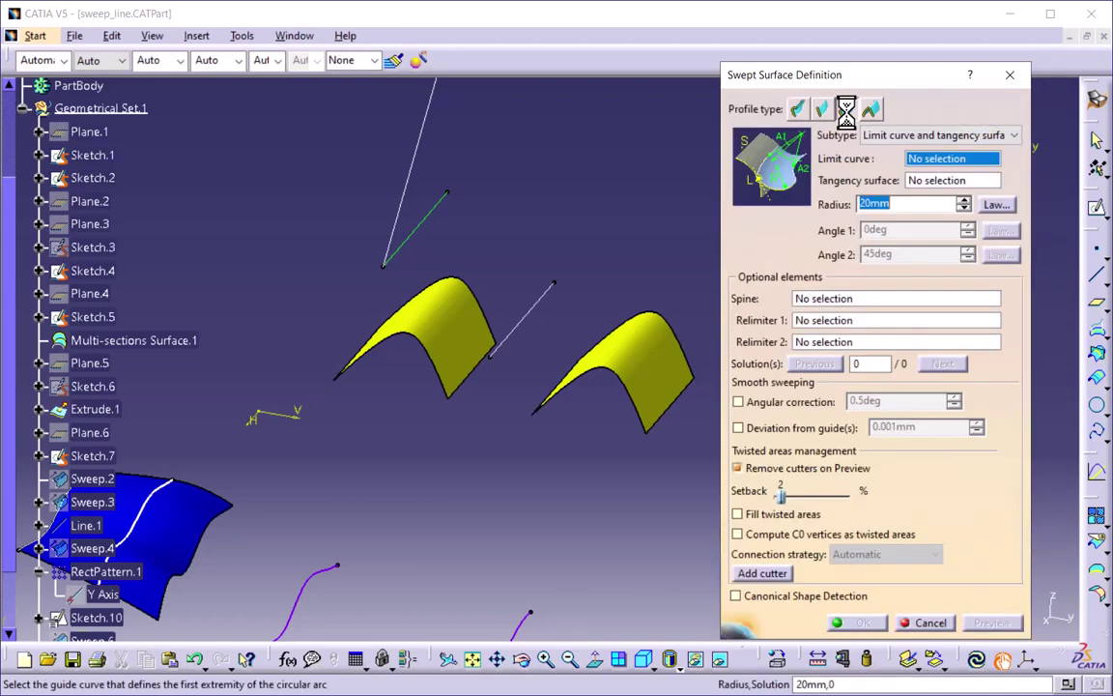
key("Escape")
Switch to the open sweep_circle.CATPart document, bring its surface and curves into view, and start a circle-profile swept surface
left_click(294, 36)
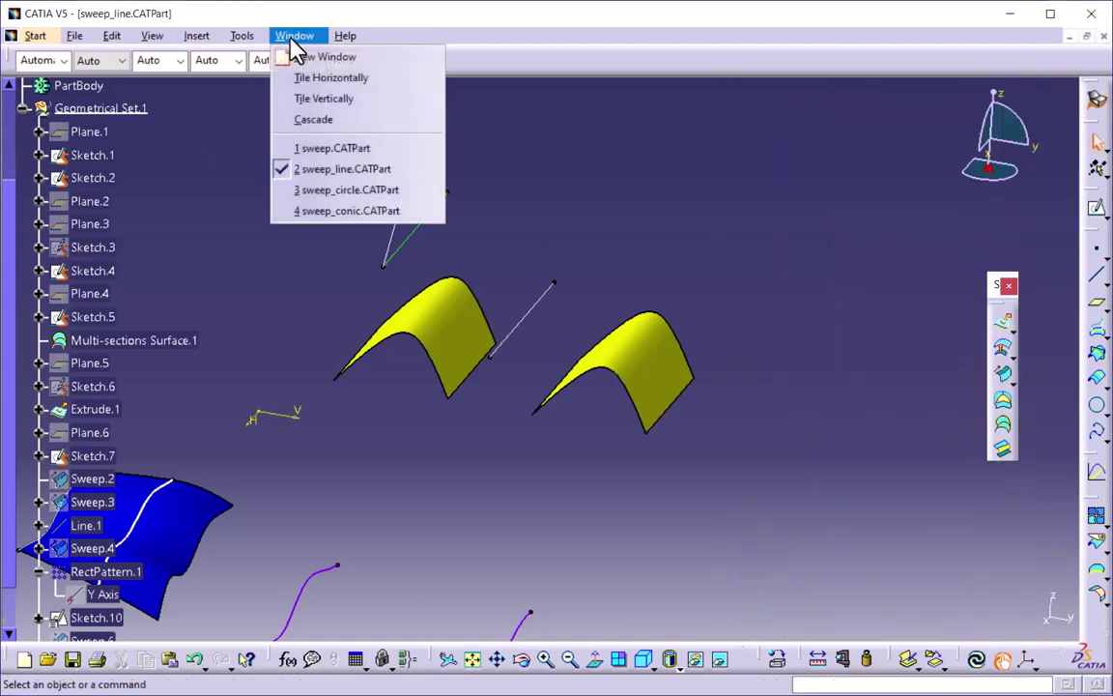
left_click(377, 192)
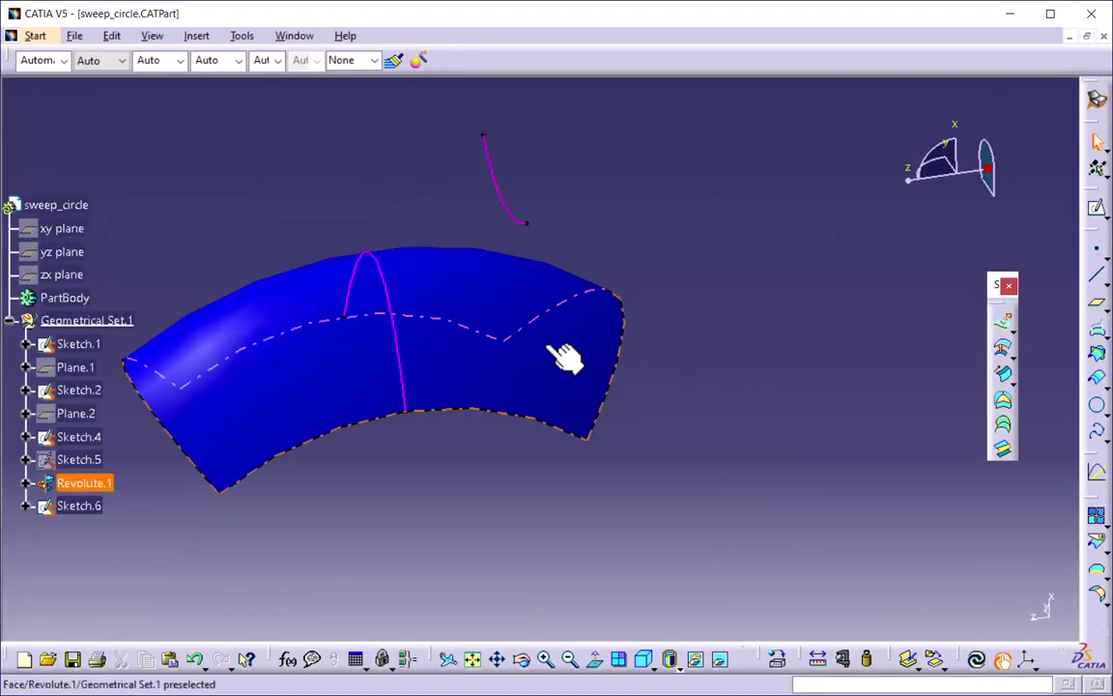
middle_click_drag(512, 345, 639, 367)
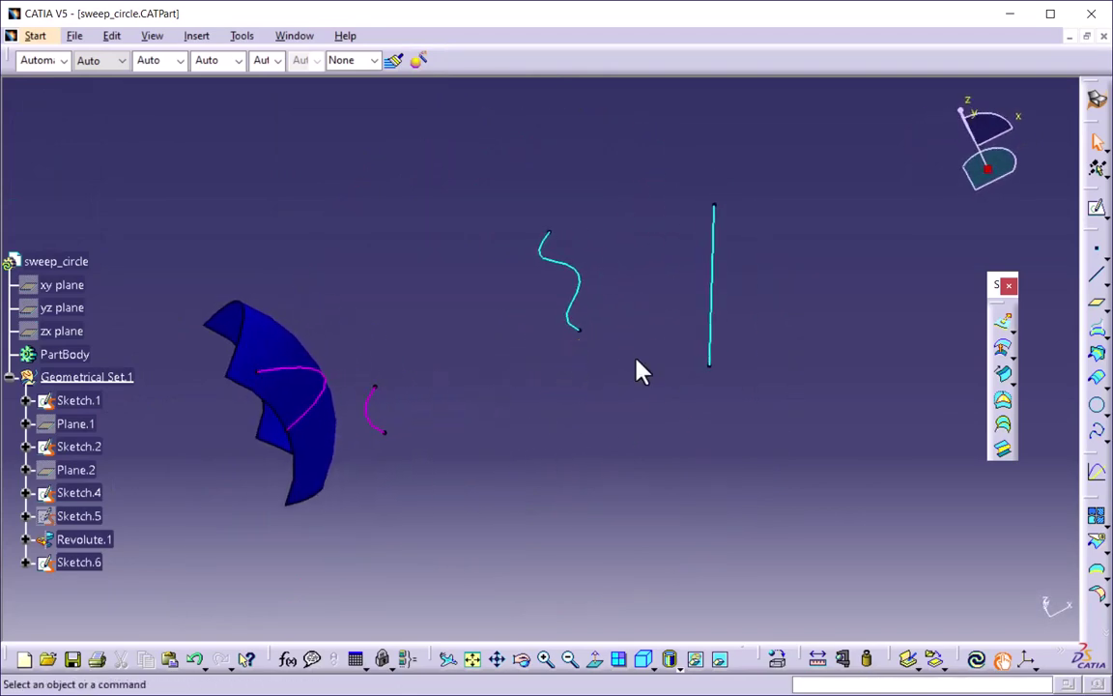
left_click(1004, 379)
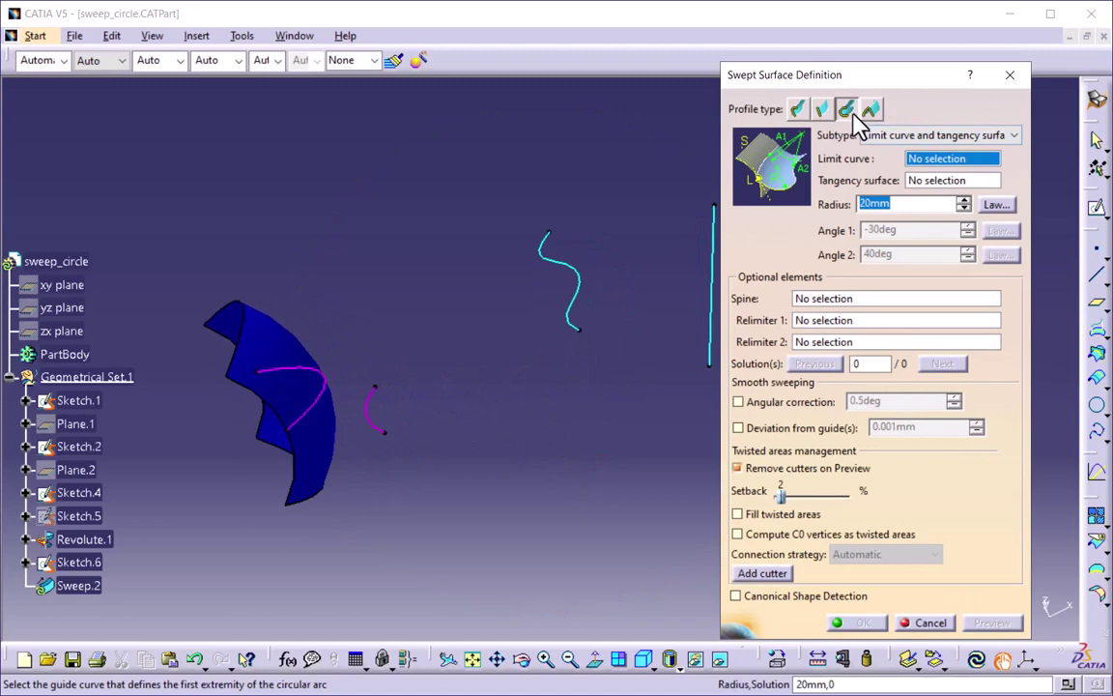
Set the circle sweep's subtype to Three guides and assign Sketch.1, Sketch.2 and Sketch.6 as guide curves 1, 2 and 3
left_click(908, 134)
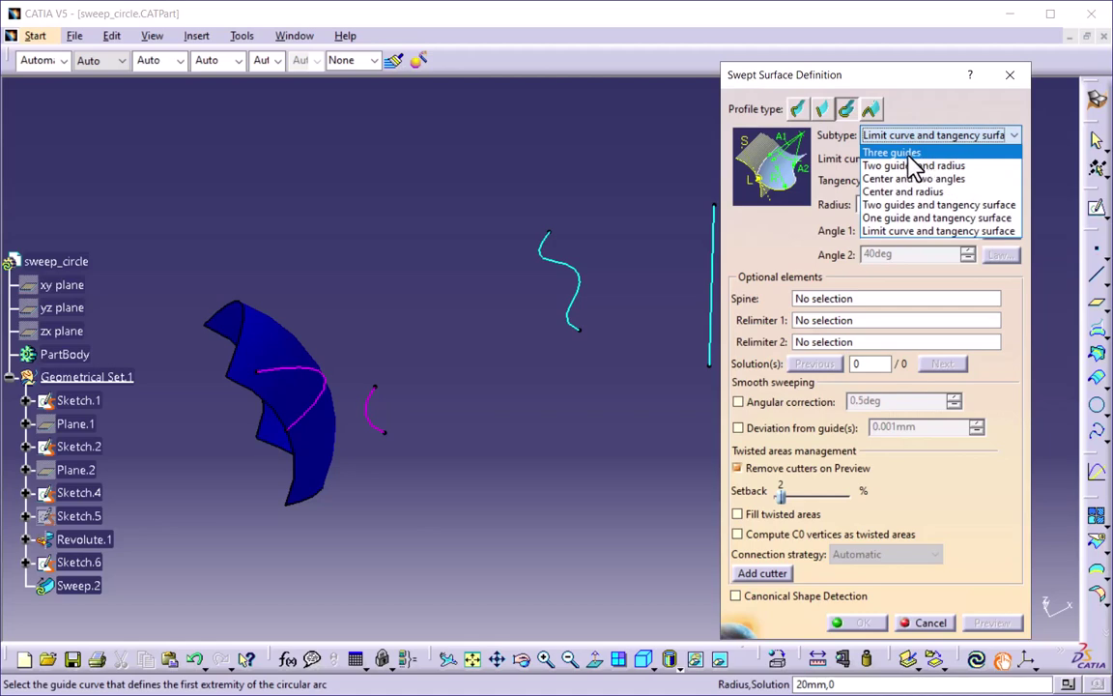
left_click(908, 152)
mouse_move(512, 357)
middle_mouse_down()
mouse_move(467, 425)
mouse_move(517, 465)
mouse_move(497, 341)
mouse_move(658, 409)
mouse_move(514, 408)
middle_mouse_up()
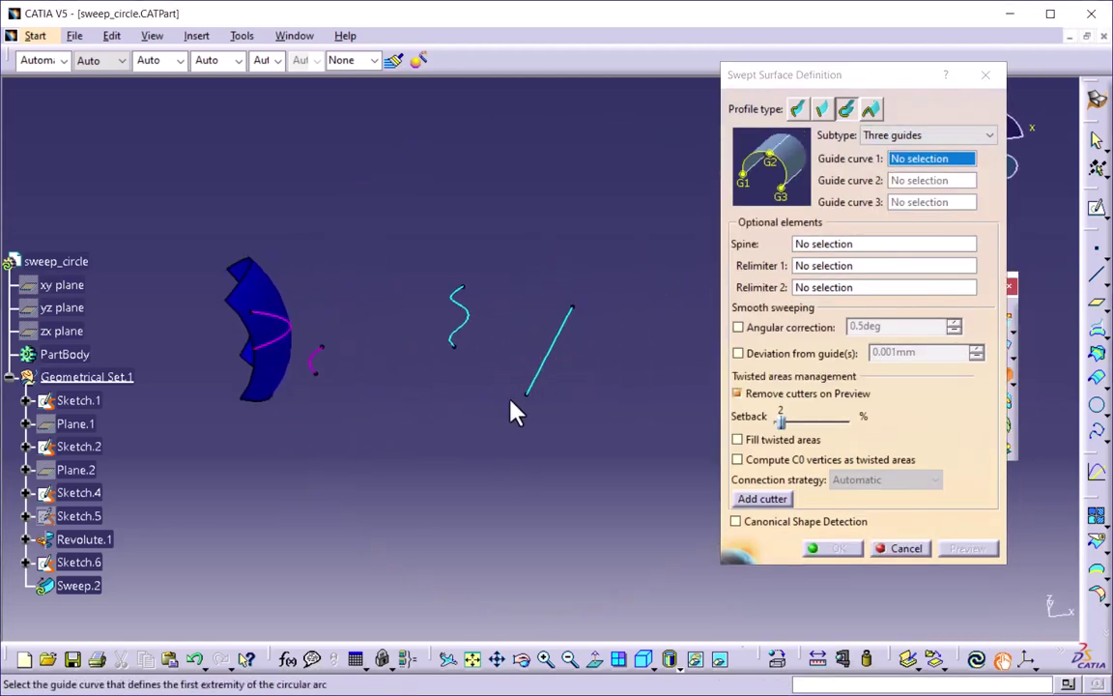
left_click(572, 344)
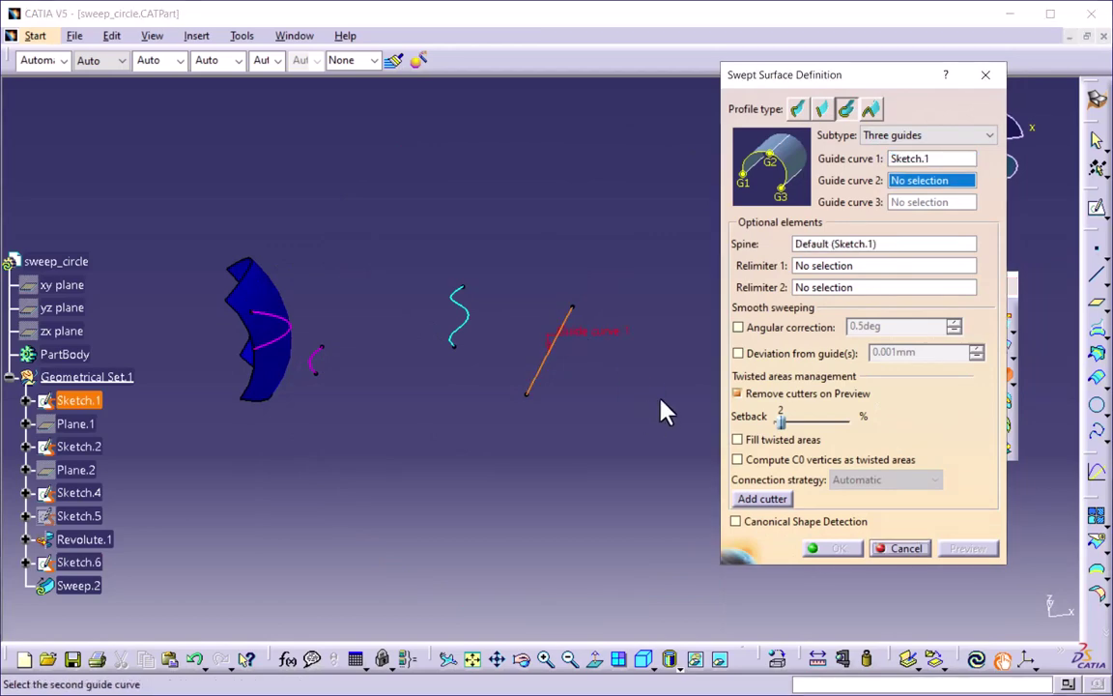
left_click(468, 317)
left_click(326, 364)
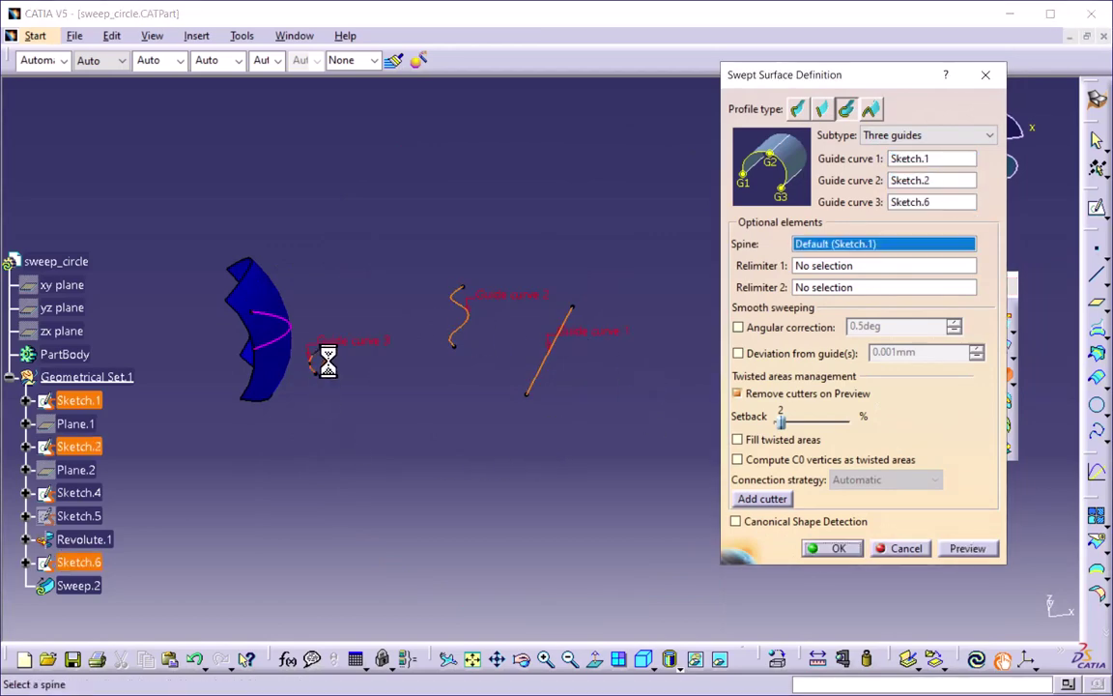
Preview the three-guide circular sweep, inspect it along its guide curves and dismiss the warnings
left_click(968, 548)
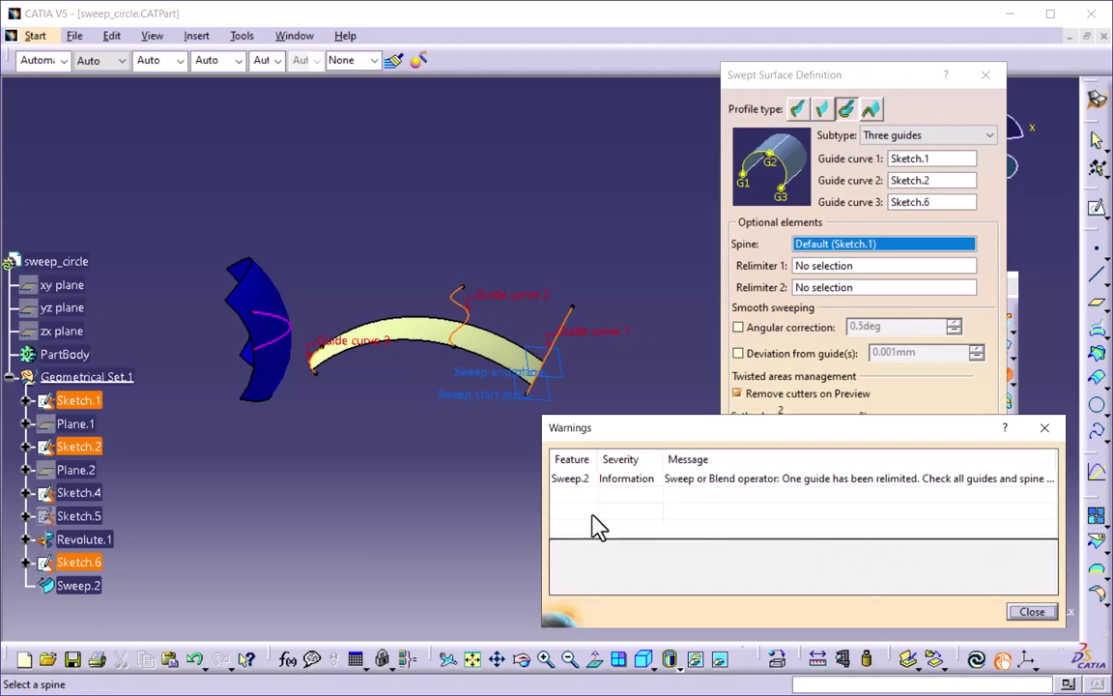
middle_click_drag(566, 415, 520, 375)
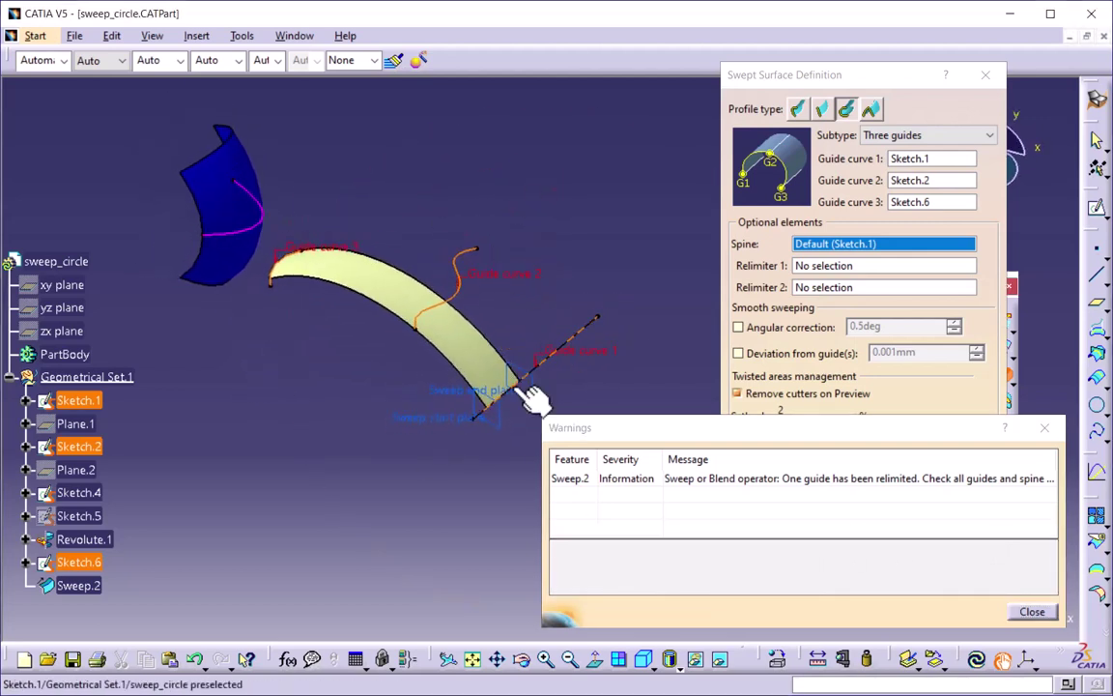
middle_click_drag(539, 305, 469, 468)
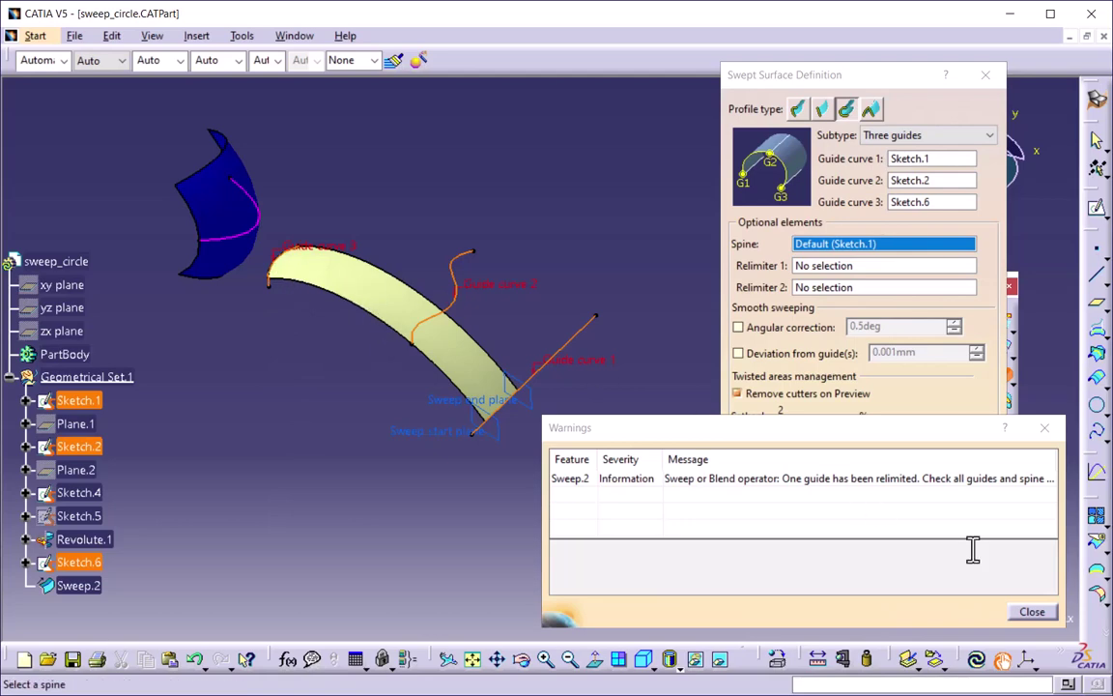
left_click(1033, 610)
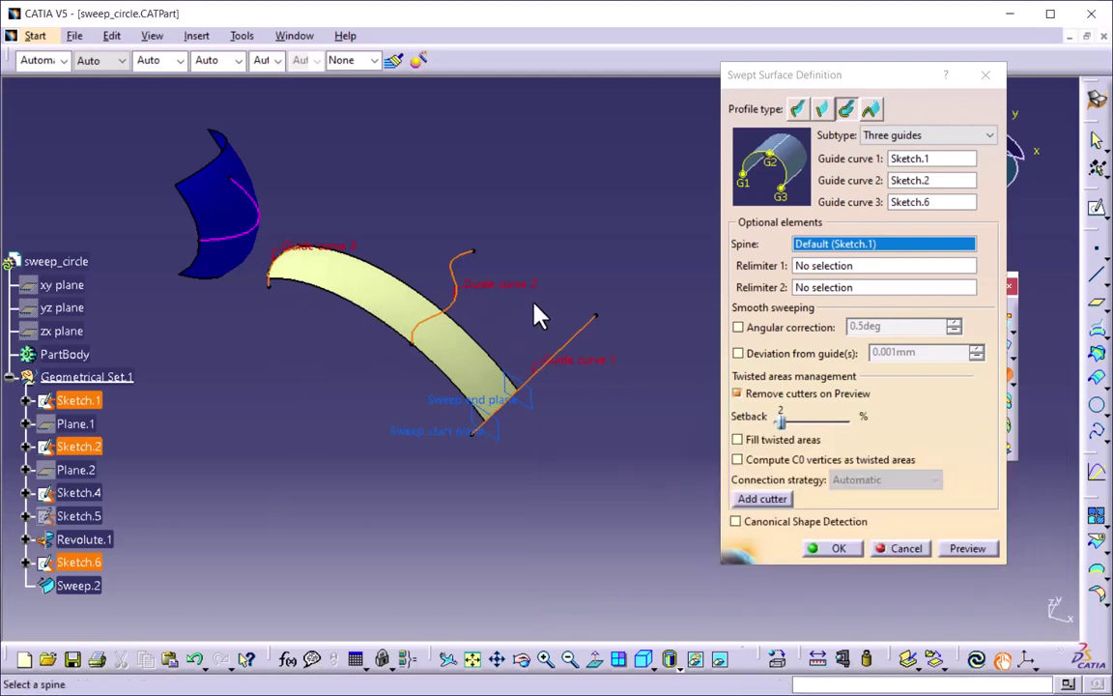
left_click(915, 135)
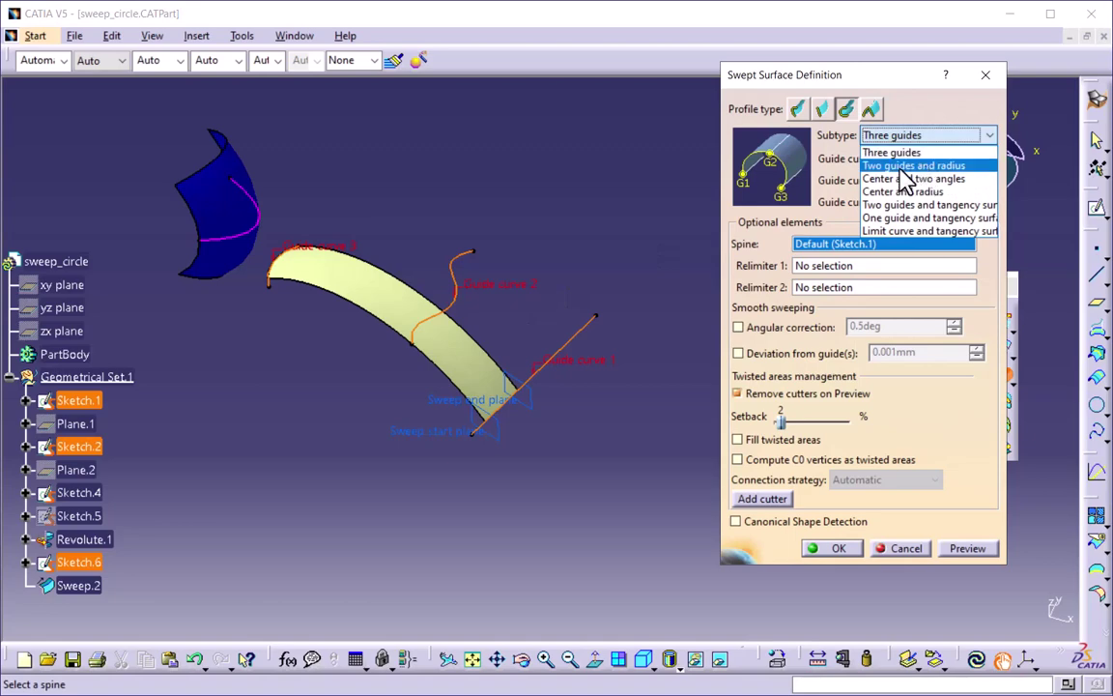
left_click(900, 168)
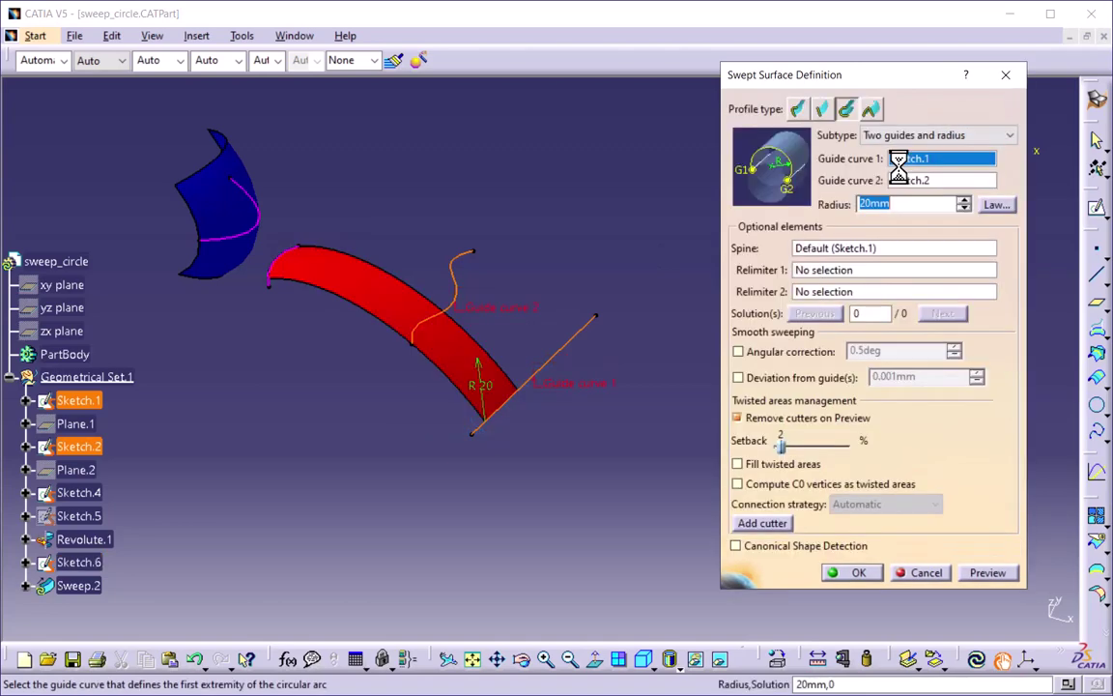
key("Escape")
Start a circle-profile sweep of subtype Two guides and radius, using Sketch.1 and Sketch.2 as guide curves
left_click(1004, 375)
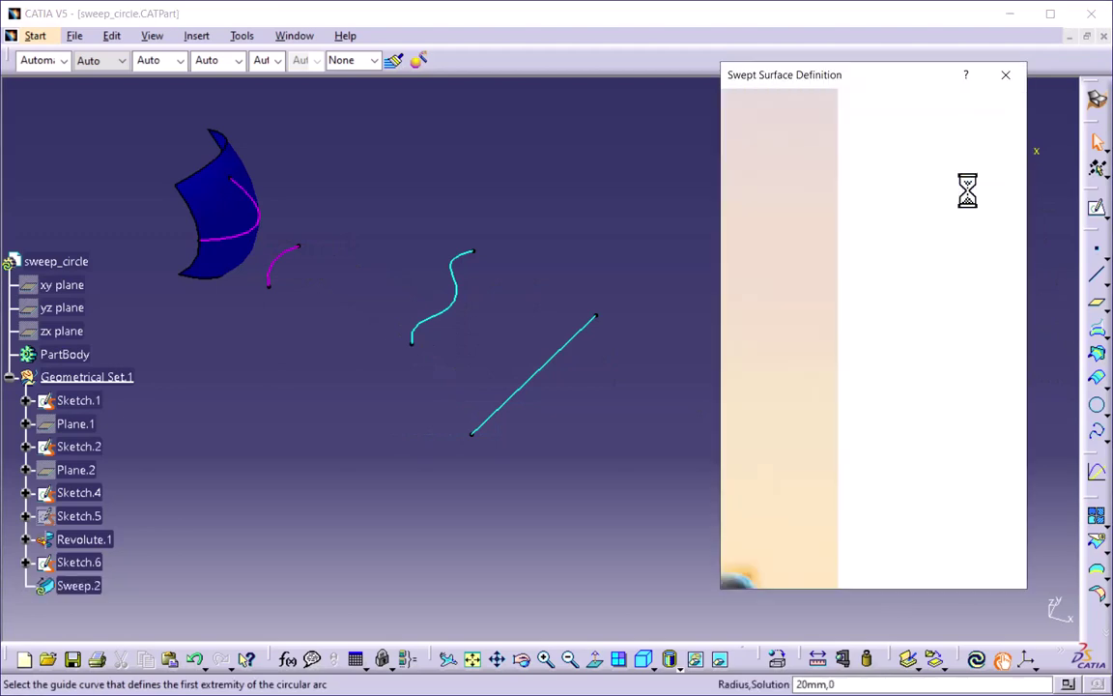
left_click(914, 138)
left_click(916, 165)
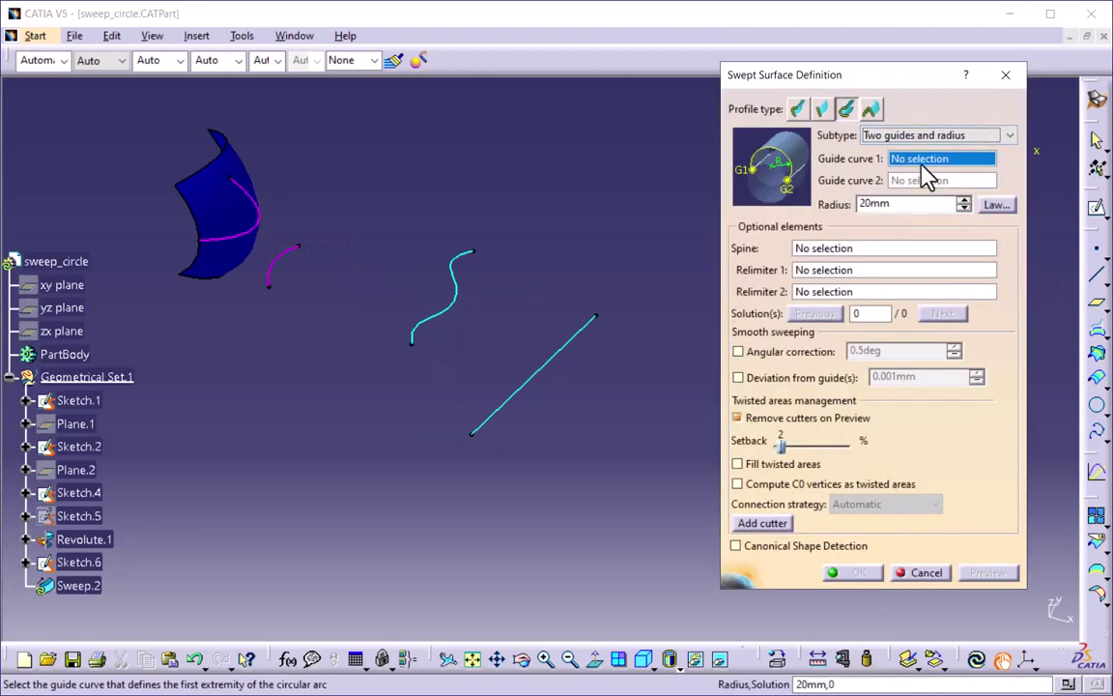
mouse_move(501, 378)
middle_mouse_down()
mouse_move(519, 367)
mouse_move(601, 370)
mouse_move(599, 343)
mouse_move(564, 348)
mouse_move(557, 363)
middle_mouse_up()
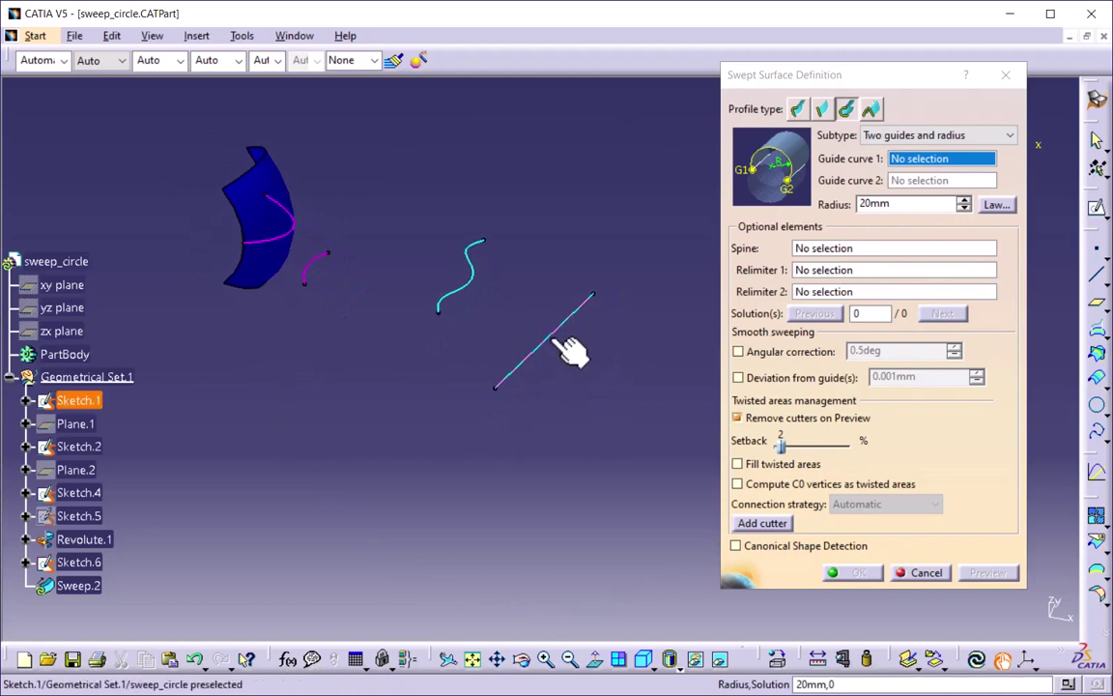
left_click(564, 332)
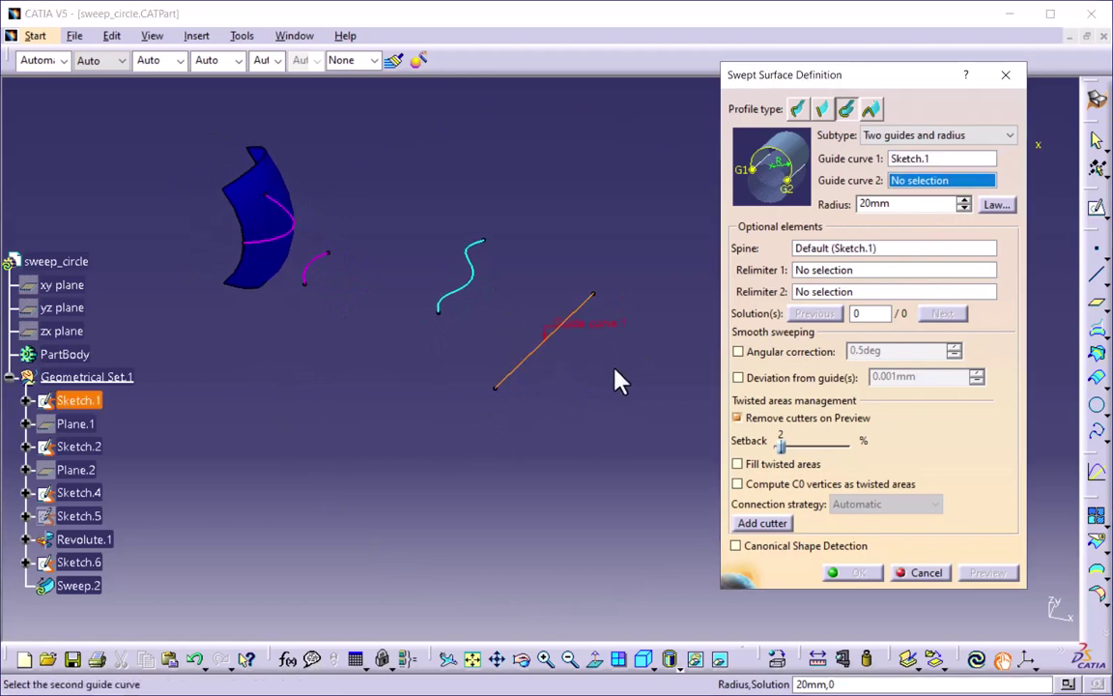
left_click(471, 282)
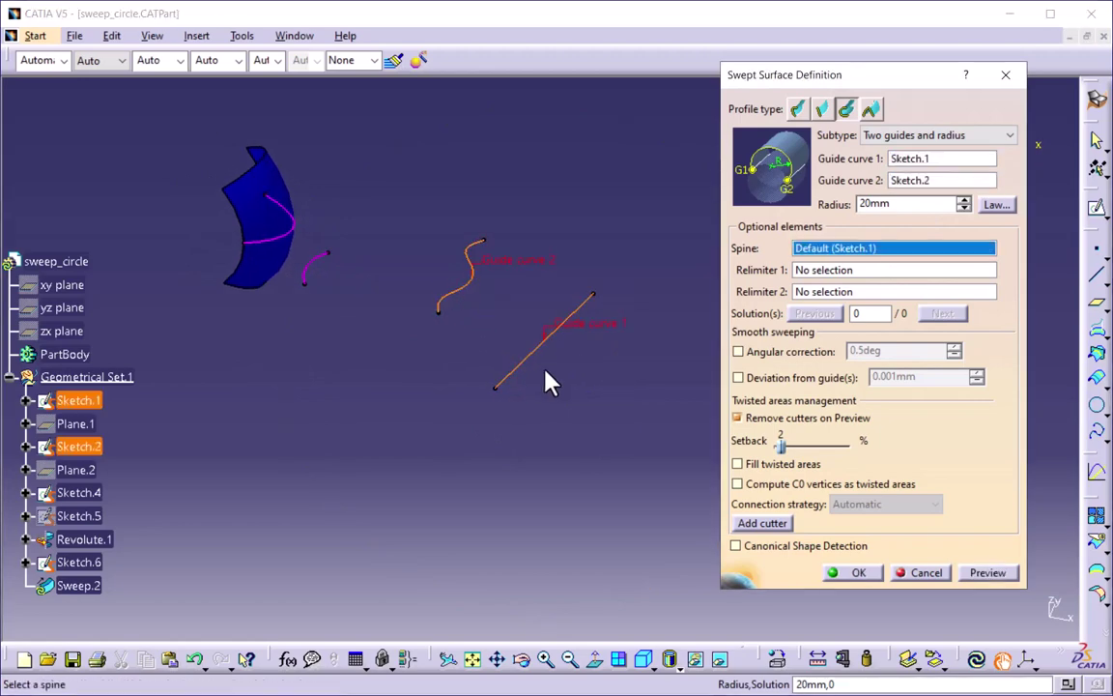
Preview the two-guide sweep with a 20 mm radius, dismiss the warnings and inspect the possible solutions
left_click(907, 205)
left_click_drag(901, 207, 848, 209)
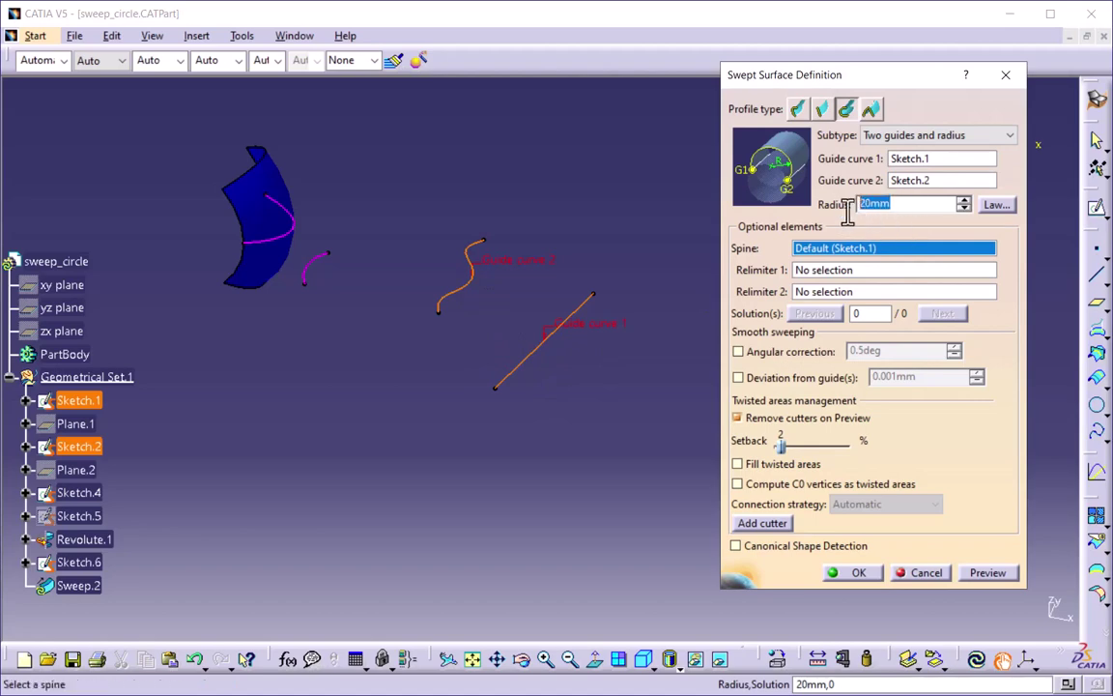
left_click(993, 573)
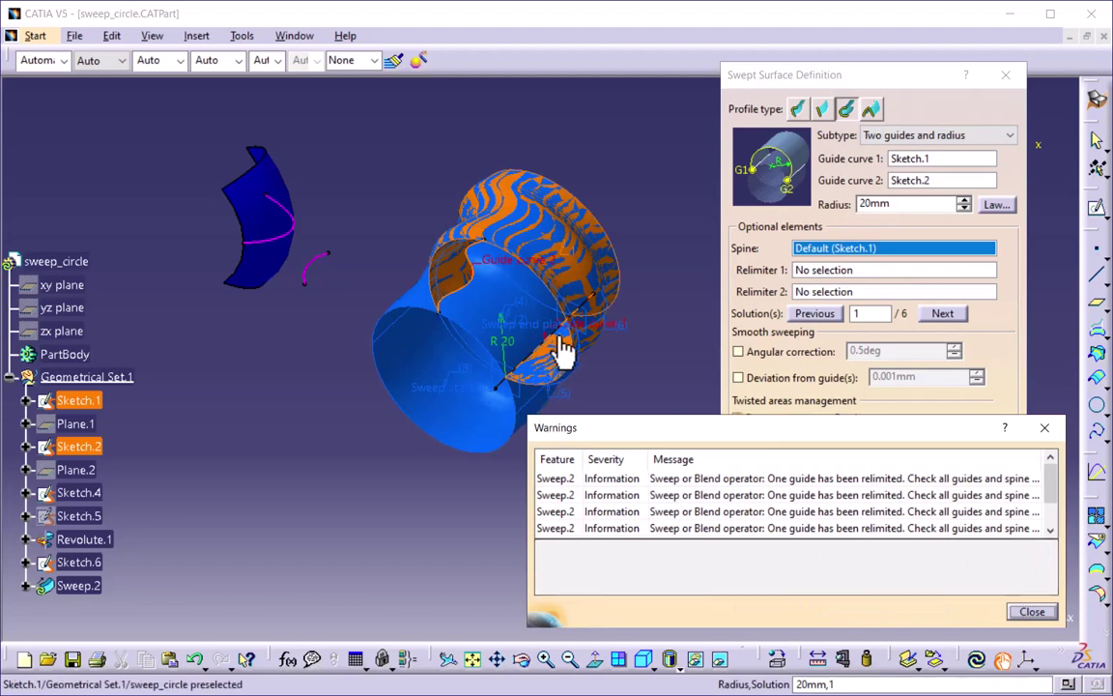
middle_click_drag(566, 348, 619, 232)
left_click(1032, 611)
mouse_move(481, 333)
middle_mouse_down()
mouse_move(487, 325)
mouse_move(522, 367)
mouse_move(503, 337)
mouse_move(496, 361)
middle_mouse_up()
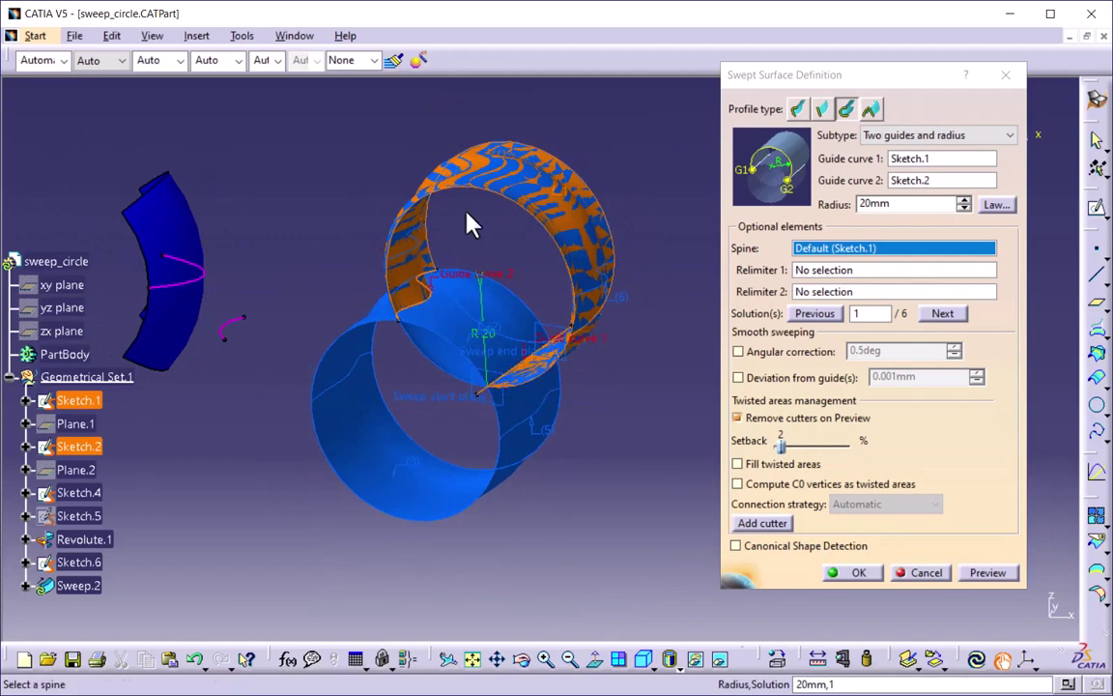
left_click(903, 207)
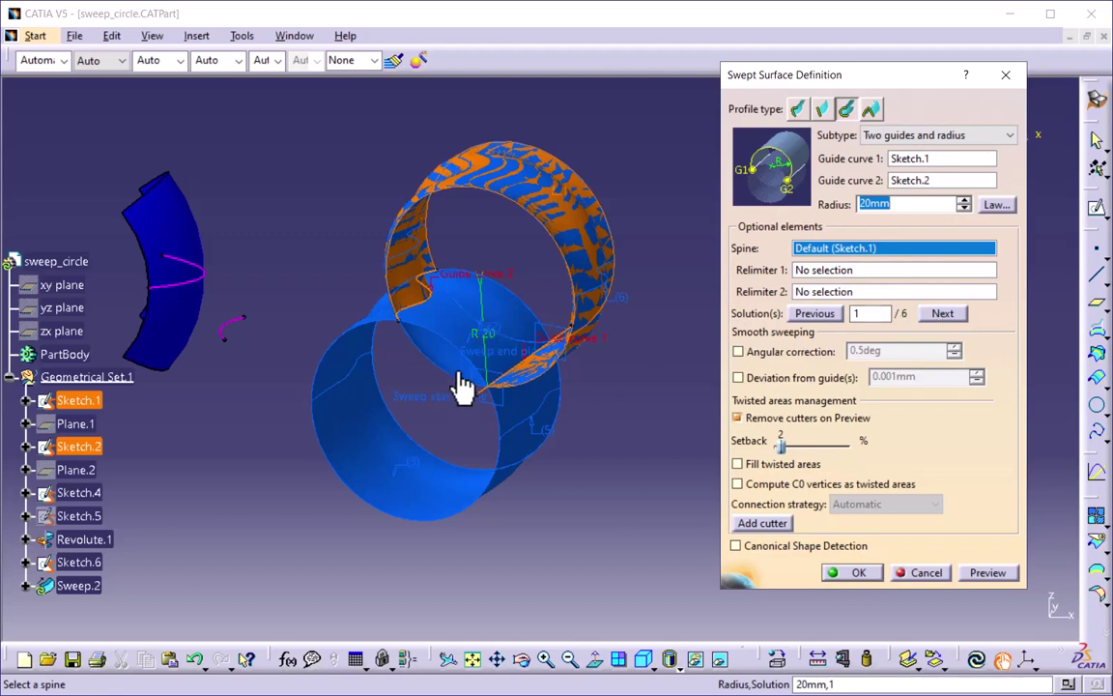
Cycle through the sweep solutions, choose solution 2, create the surface and dismiss the warnings
left_click(944, 315)
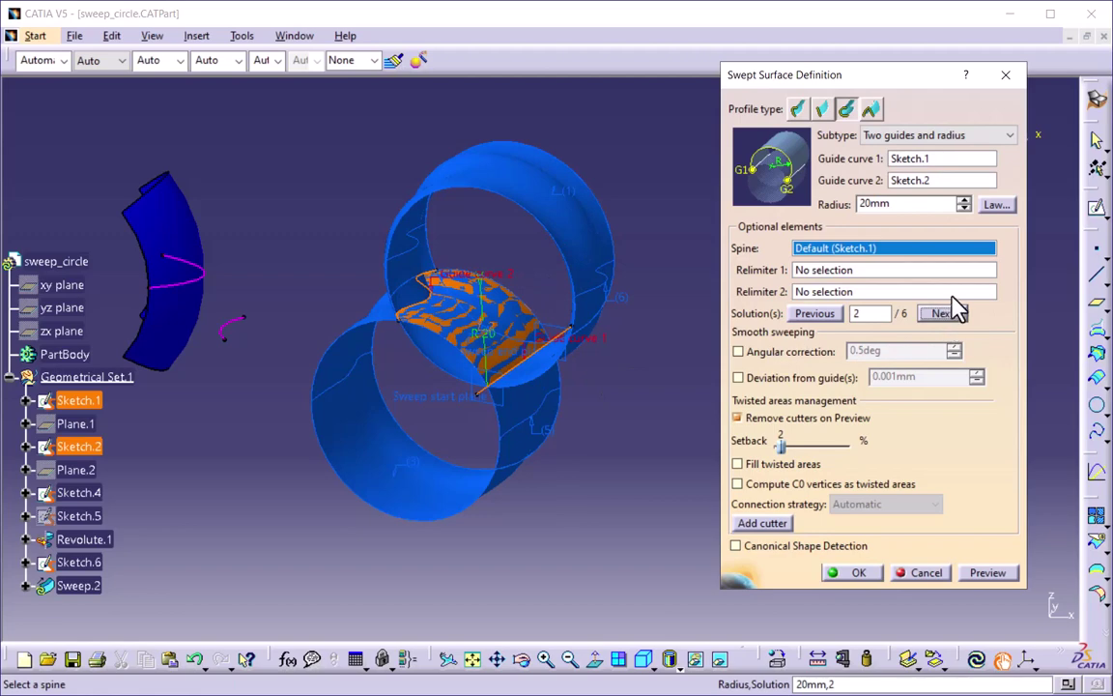
left_click(944, 315)
left_click(944, 315)
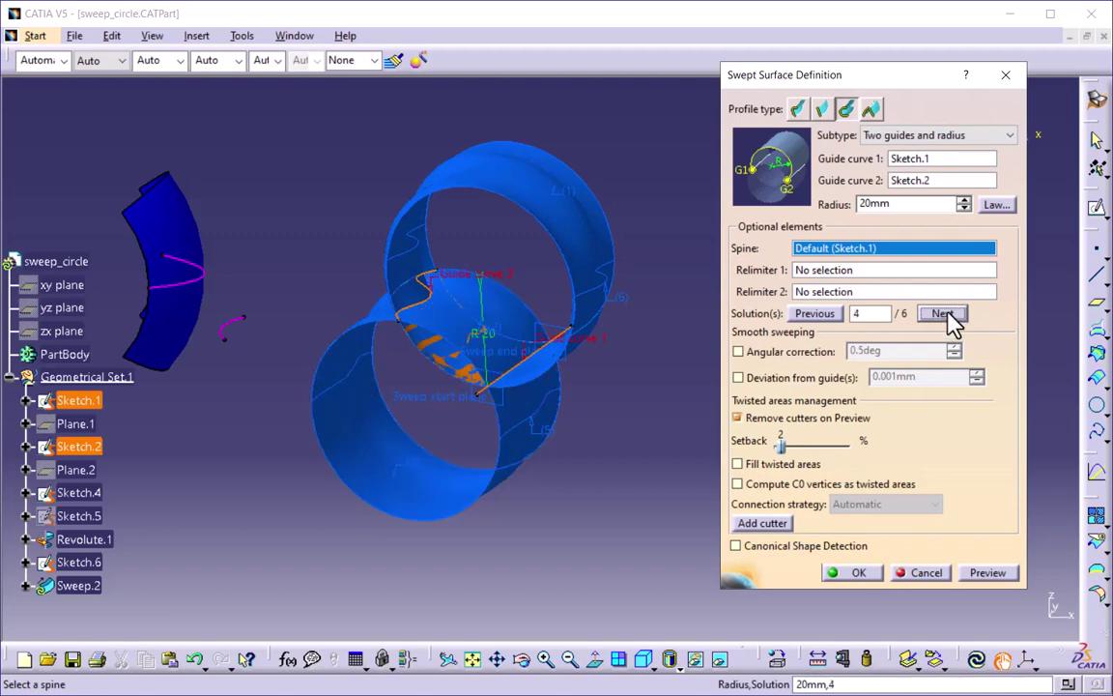
left_click(944, 315)
left_click(944, 315)
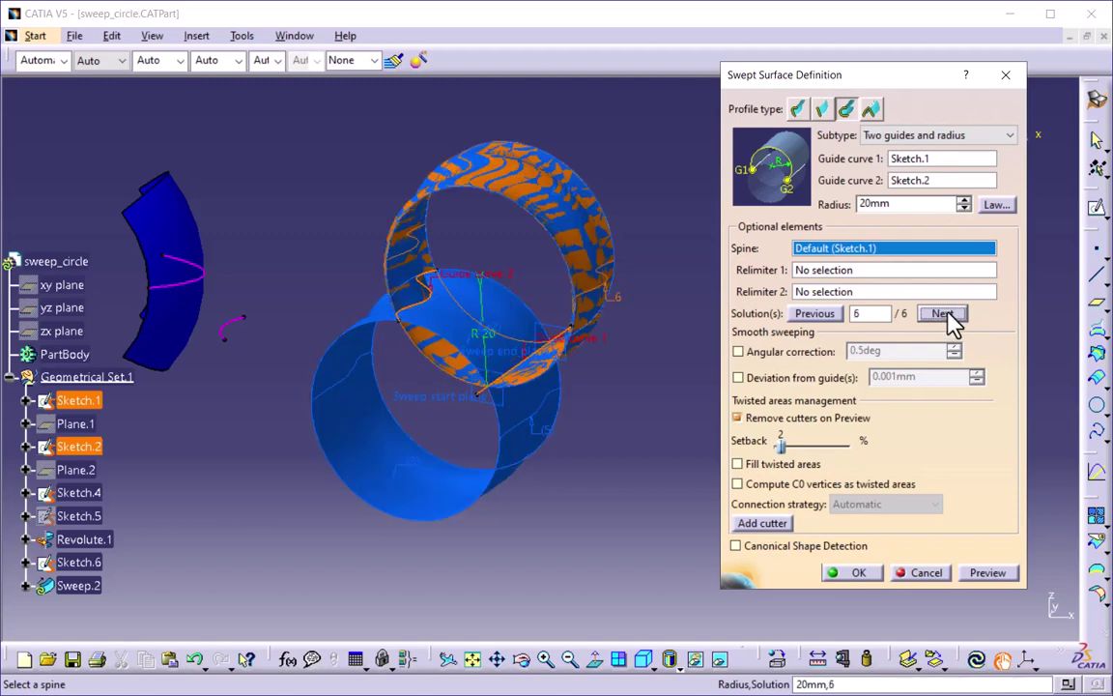
left_click(945, 315)
left_click(945, 315)
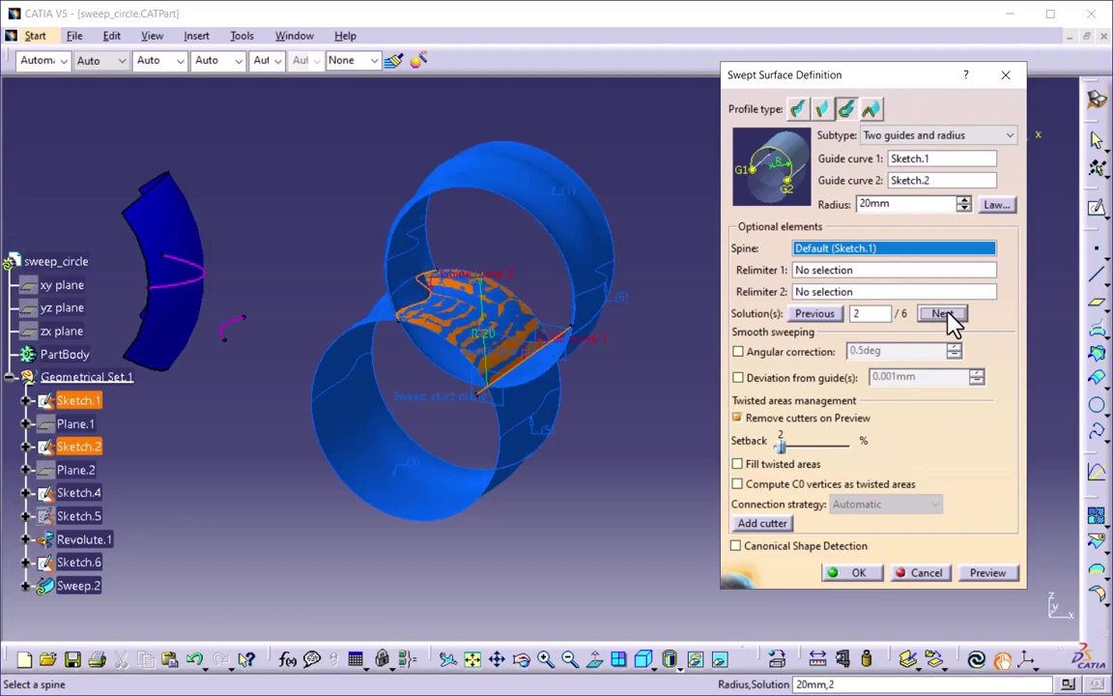
left_click(857, 576)
left_click(1032, 612)
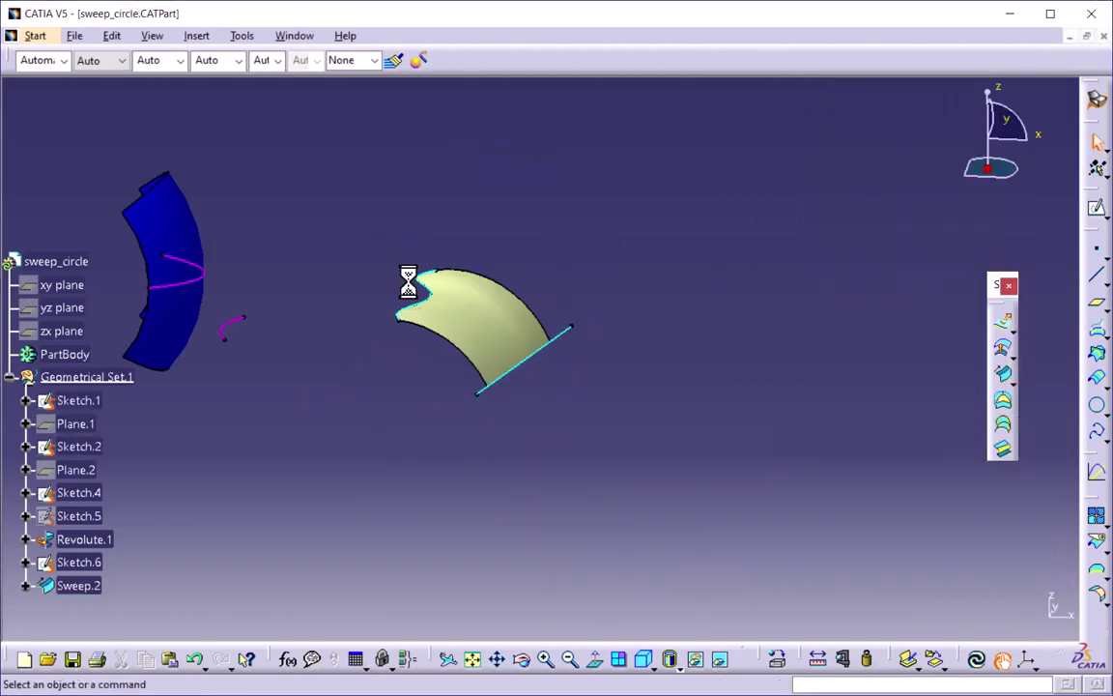
Hide Sweep.2, the swept surface between the straight line and the wavy curve
left_click(472, 310)
middle_click_drag(580, 376, 532, 390)
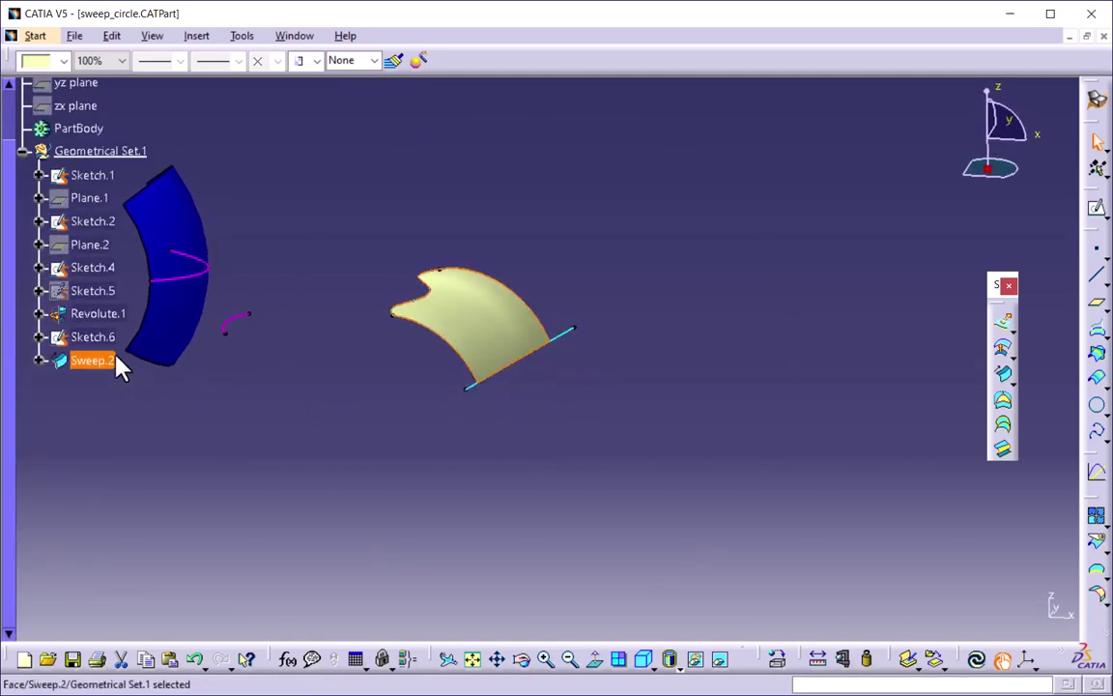
right_click(116, 365)
left_click(159, 60)
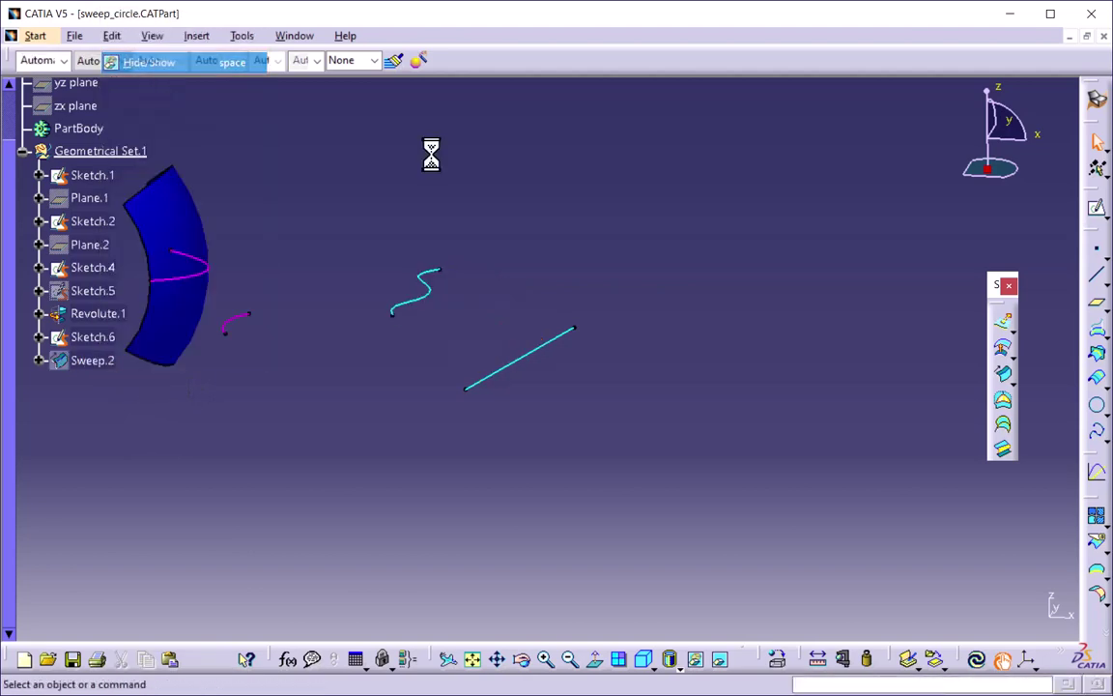
Define a Center and two angles circle sweep with Sketch.1 as center curve and Sketch.2 as reference curve, and preview it
left_click(1004, 375)
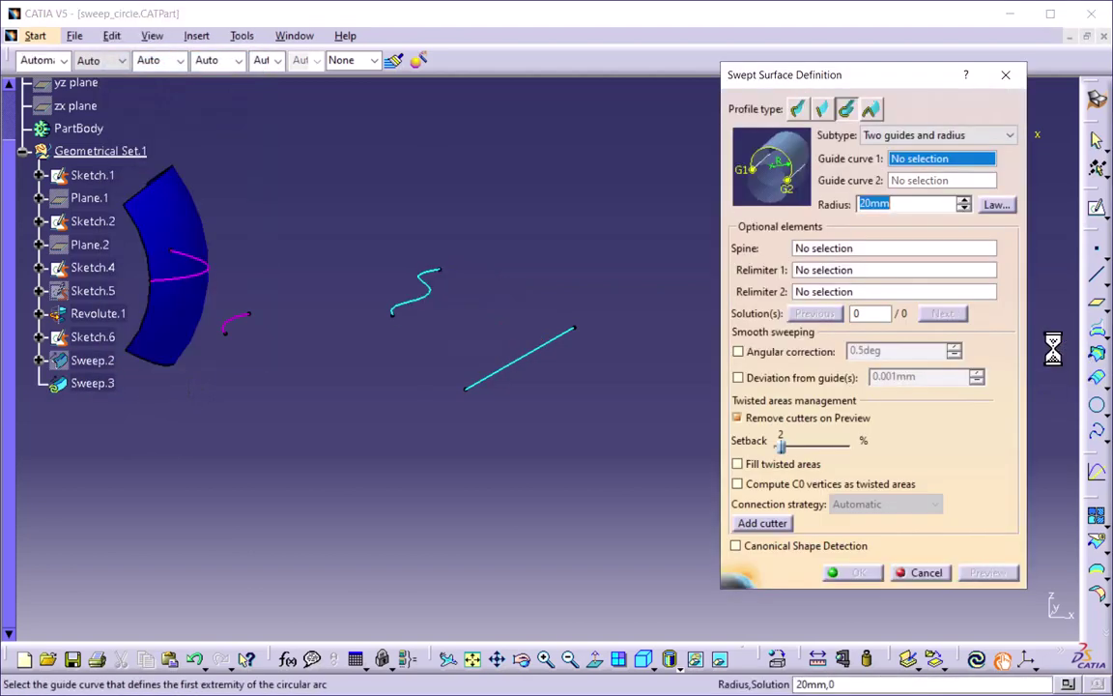
left_click(905, 136)
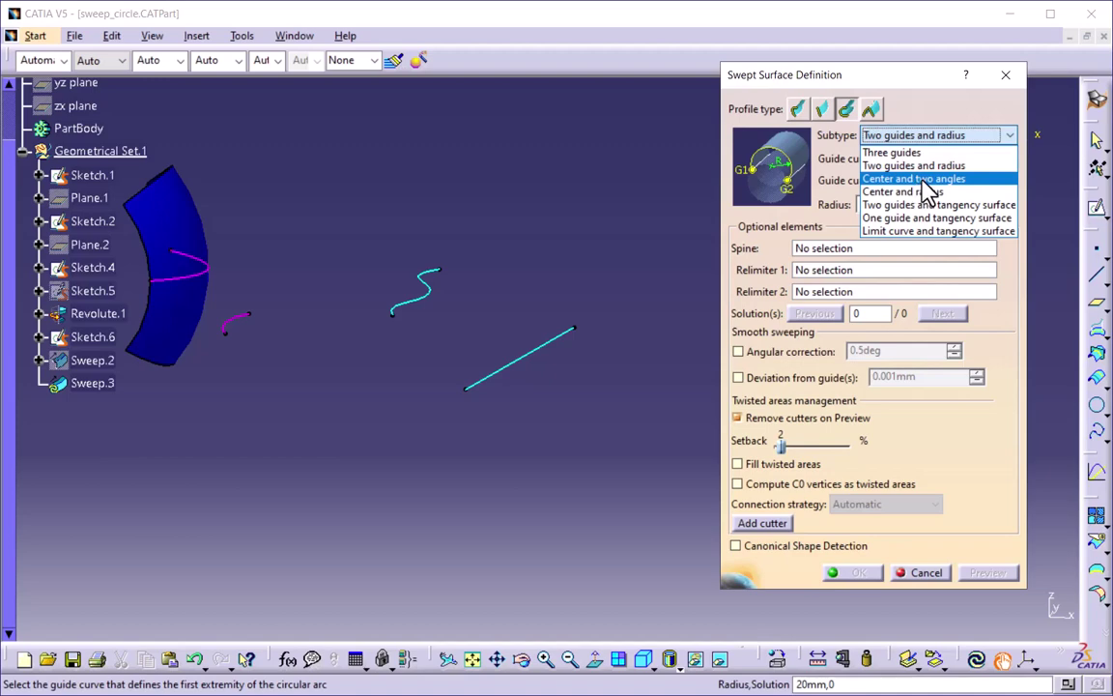
left_click(925, 180)
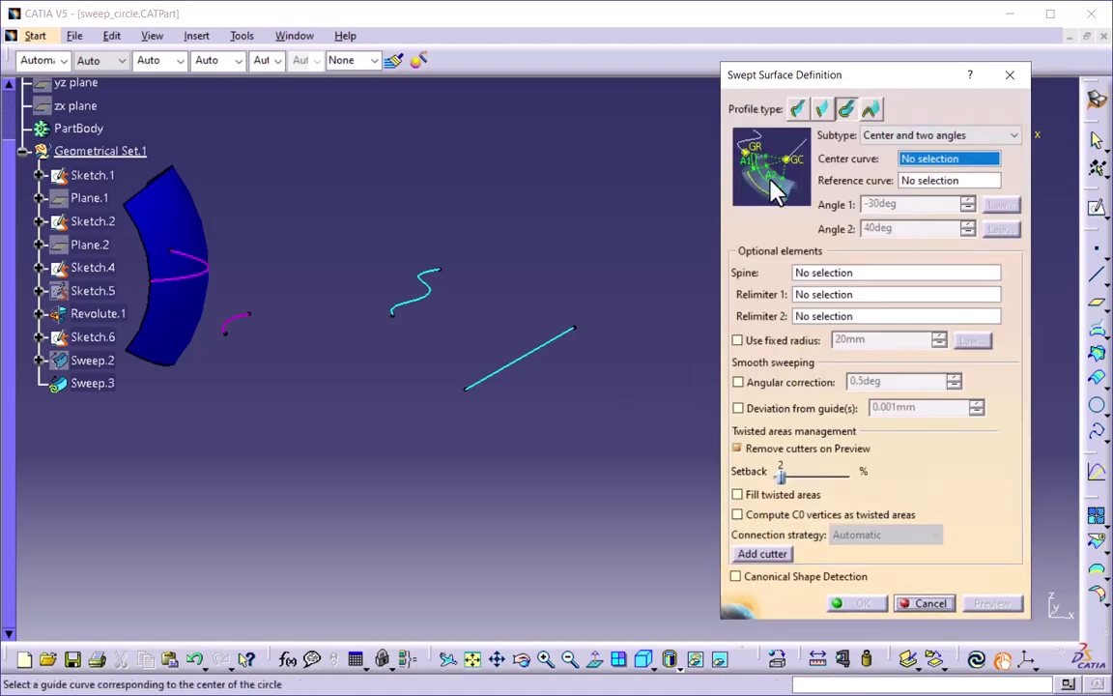
left_click(564, 345)
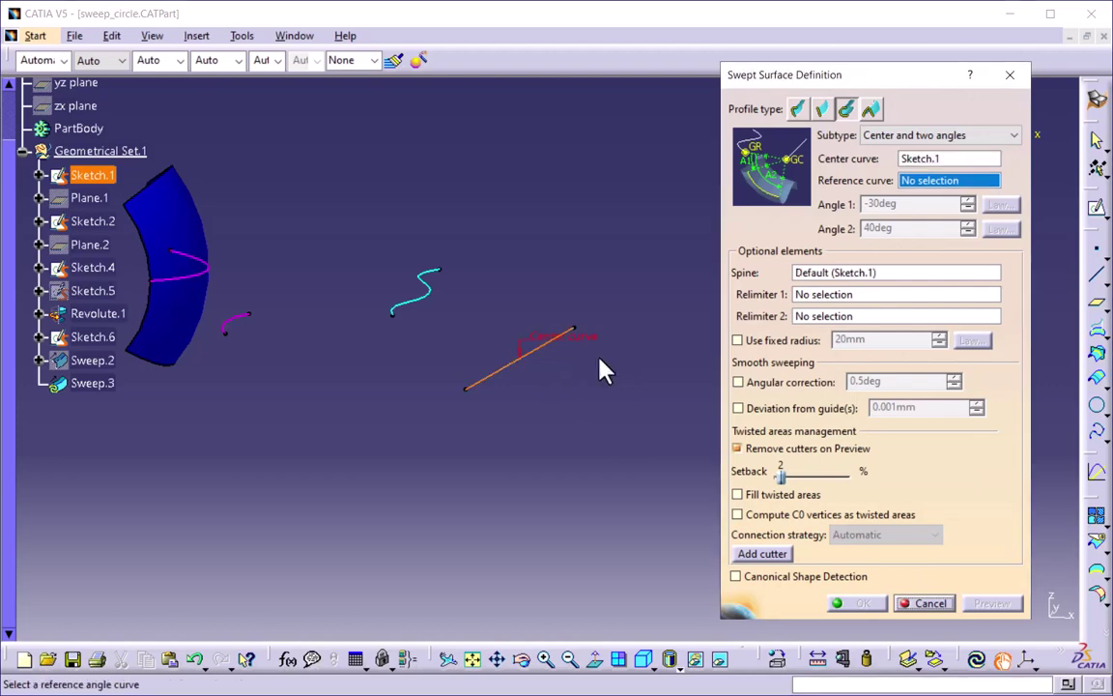
left_click(427, 297)
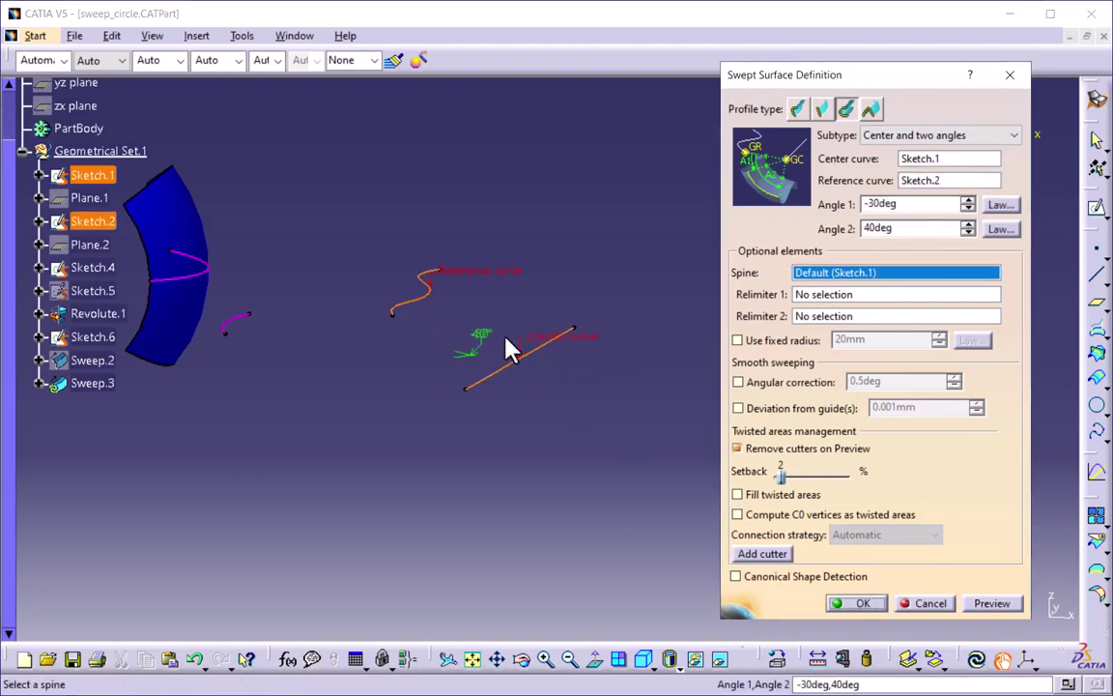
left_click(986, 603)
middle_click_drag(514, 390, 504, 360)
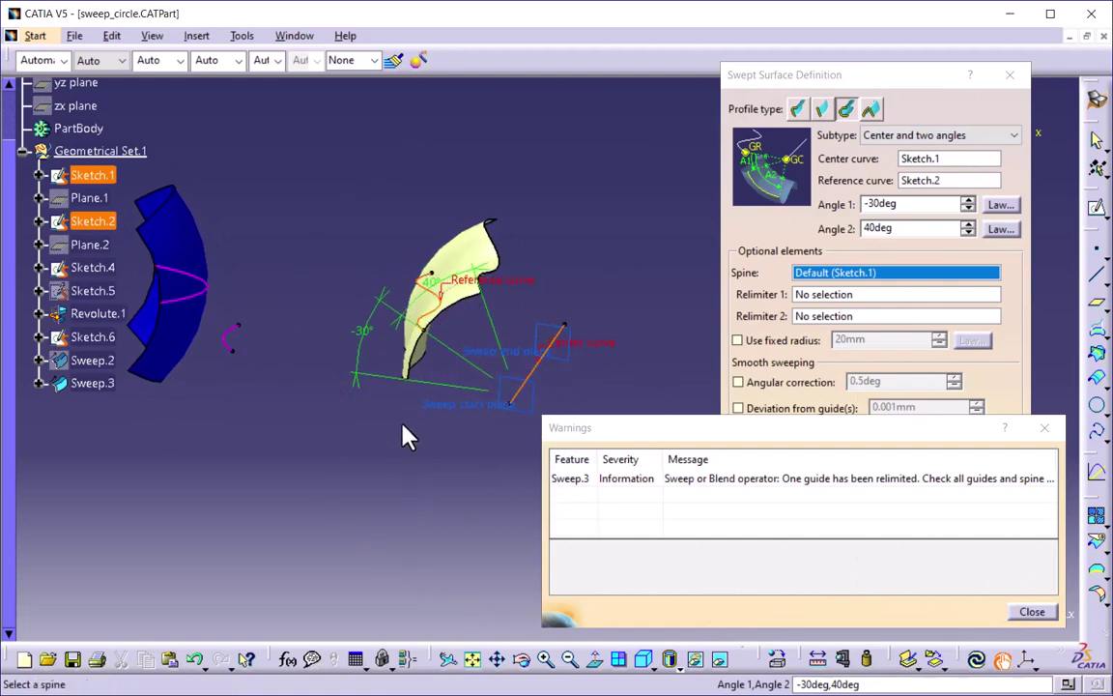
Set Angle 1 to -40deg and Angle 2 to 50deg, preview the Center and two angles sweep and create the surface
left_click(903, 204)
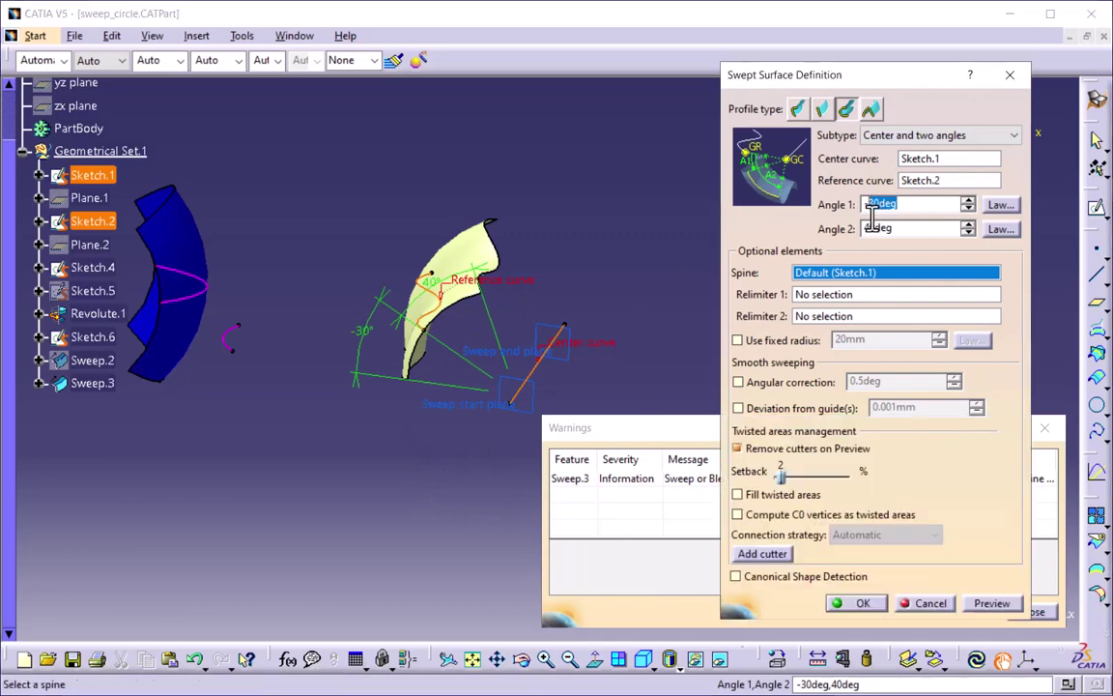
type("-40")
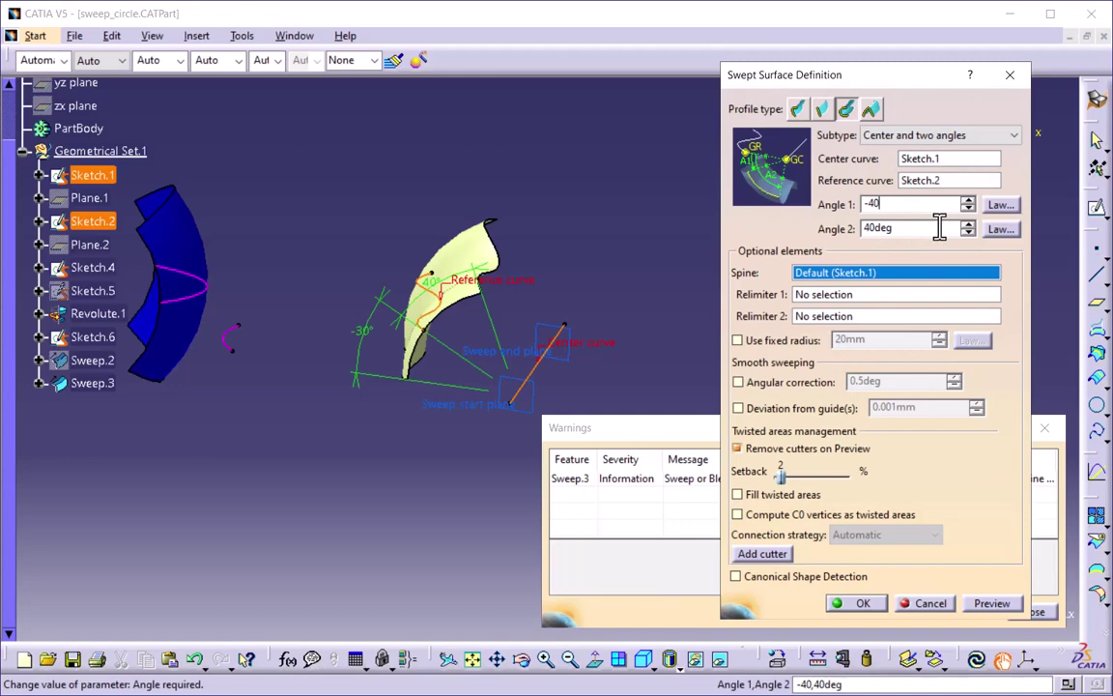
key("Tab")
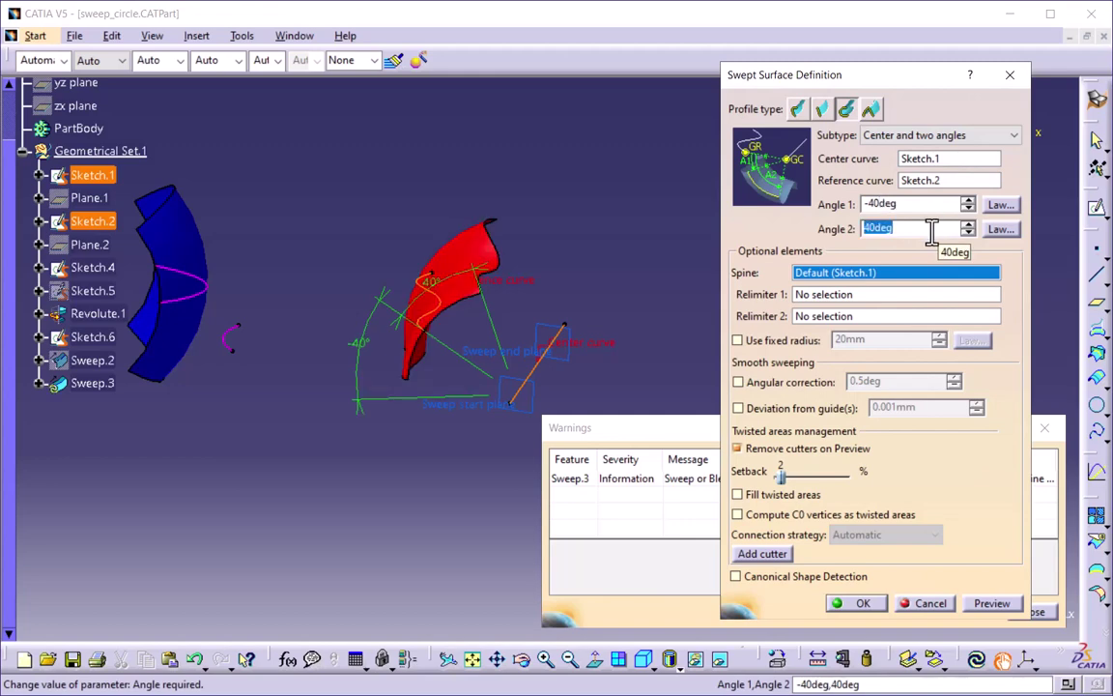
type("50")
left_click(990, 603)
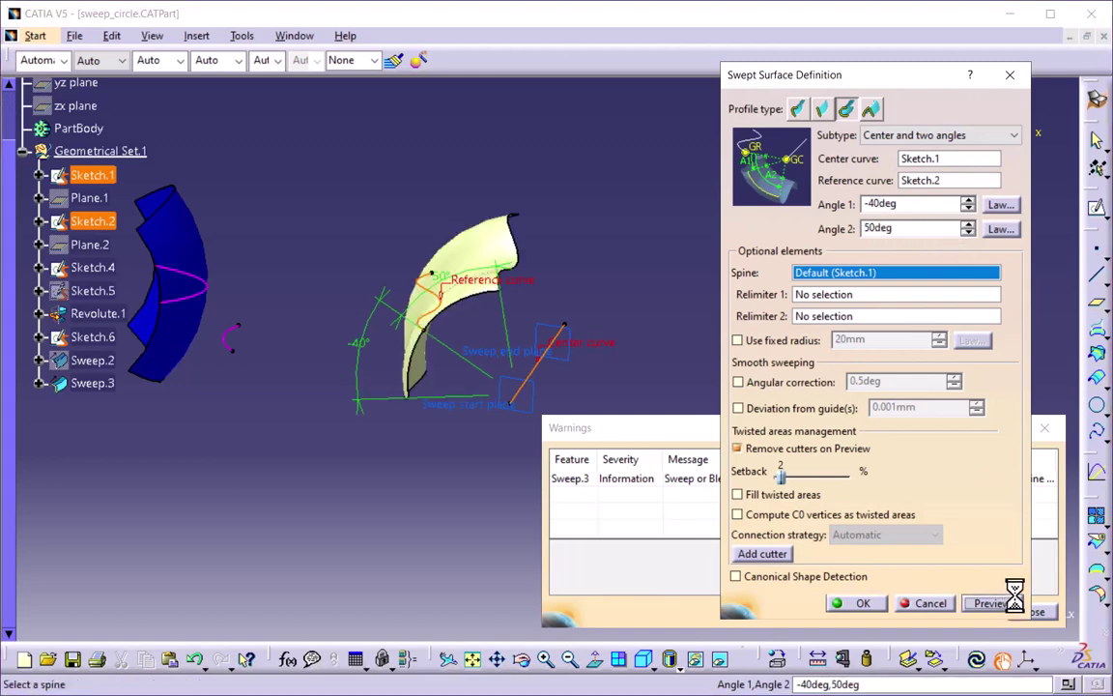
middle_click_drag(410, 290, 450, 291)
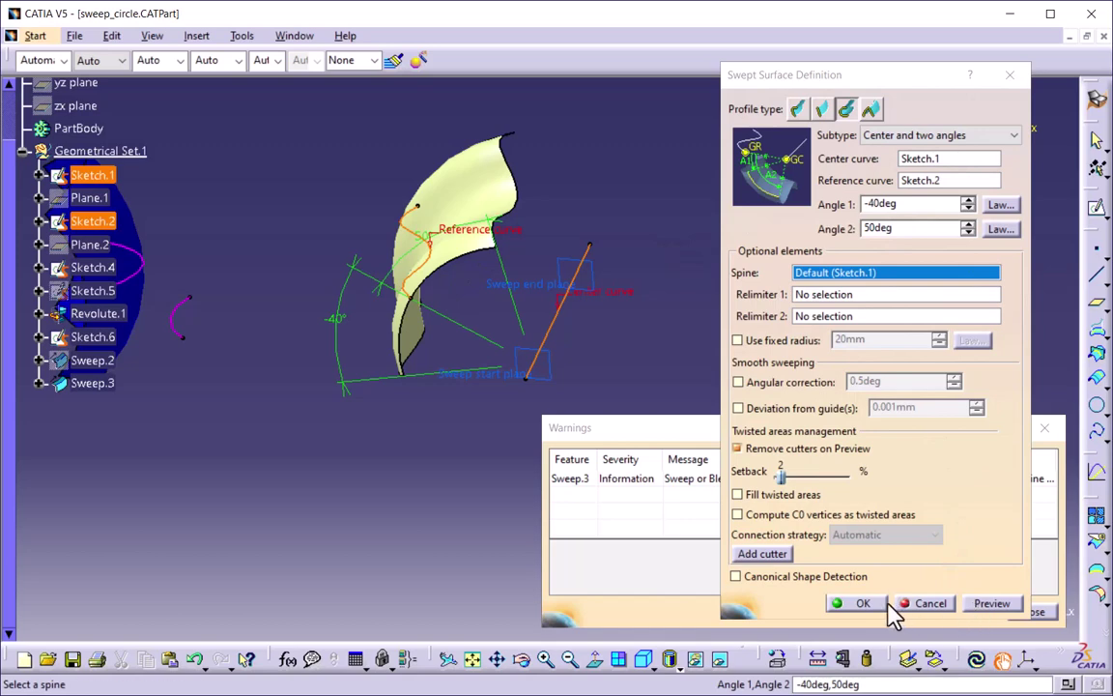
left_click(863, 603)
Hide Sweep.3, the center and two angles surface, and dismiss the warnings
right_click(96, 384)
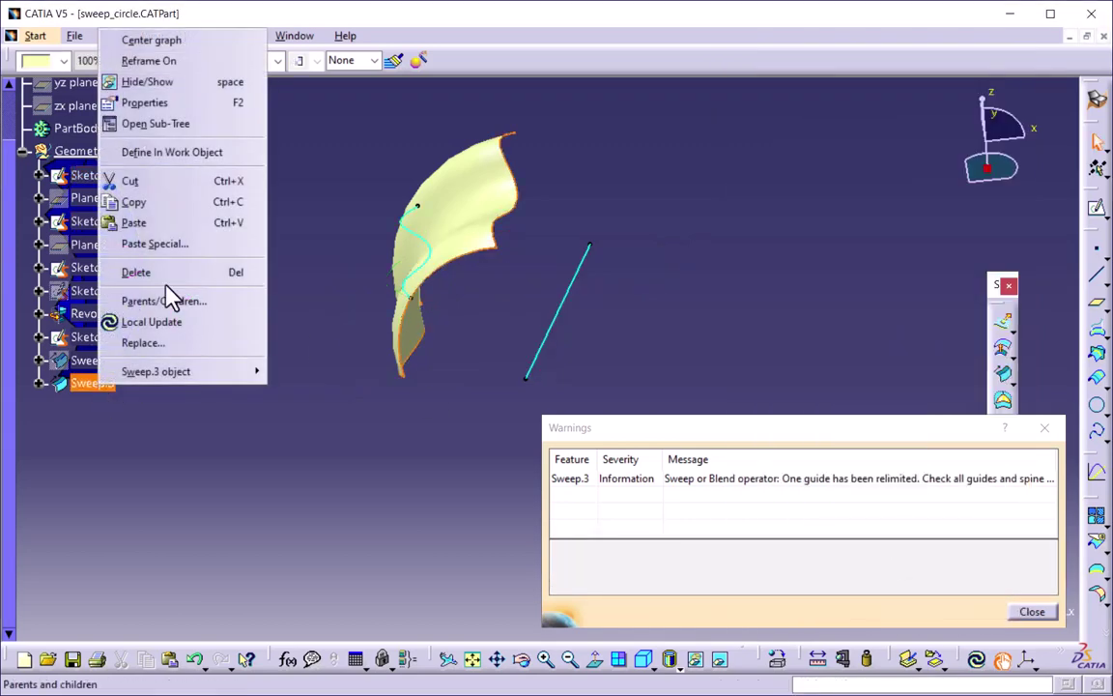
left_click(189, 83)
left_click(1044, 429)
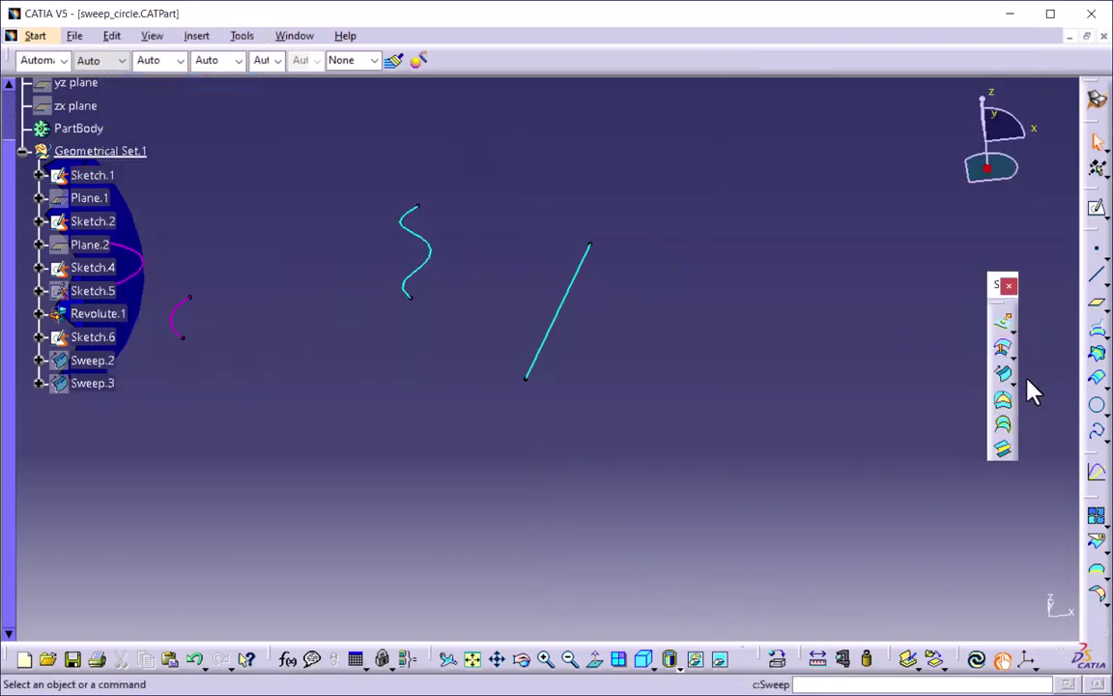
Try a Two guides and tangency surface circle sweep with Sketch.6 as limit curve with tangency, Revolute.1 as tangency surface and Sketch.4 as limit curve
left_click(1003, 376)
left_click(930, 137)
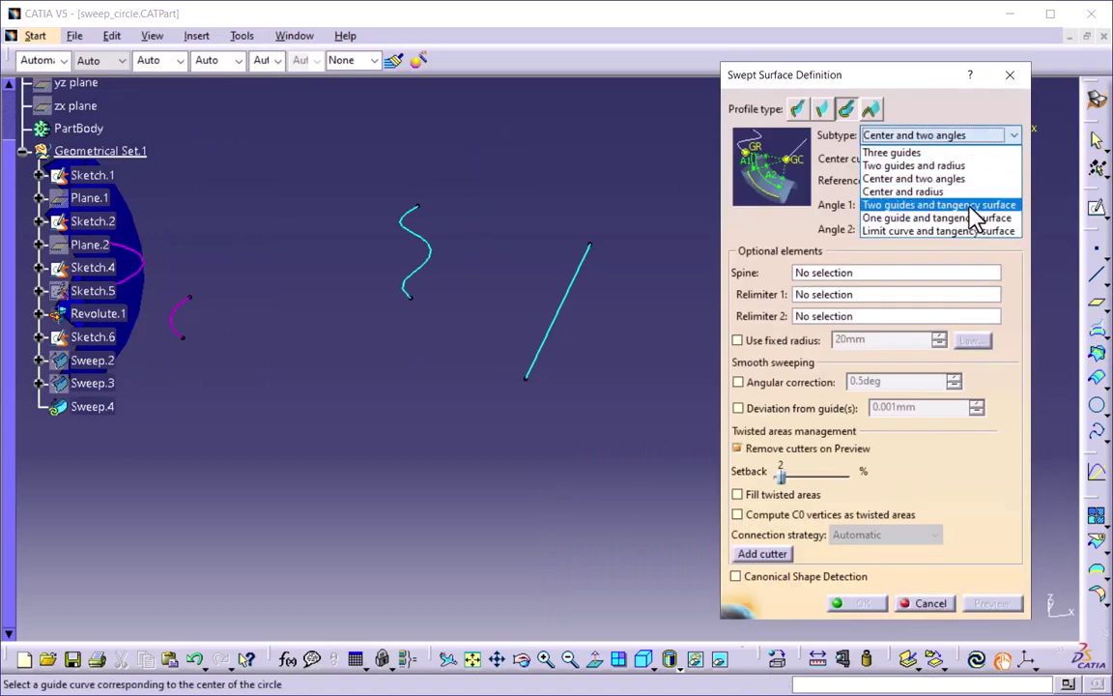
left_click(937, 205)
middle_click_drag(415, 459, 459, 360)
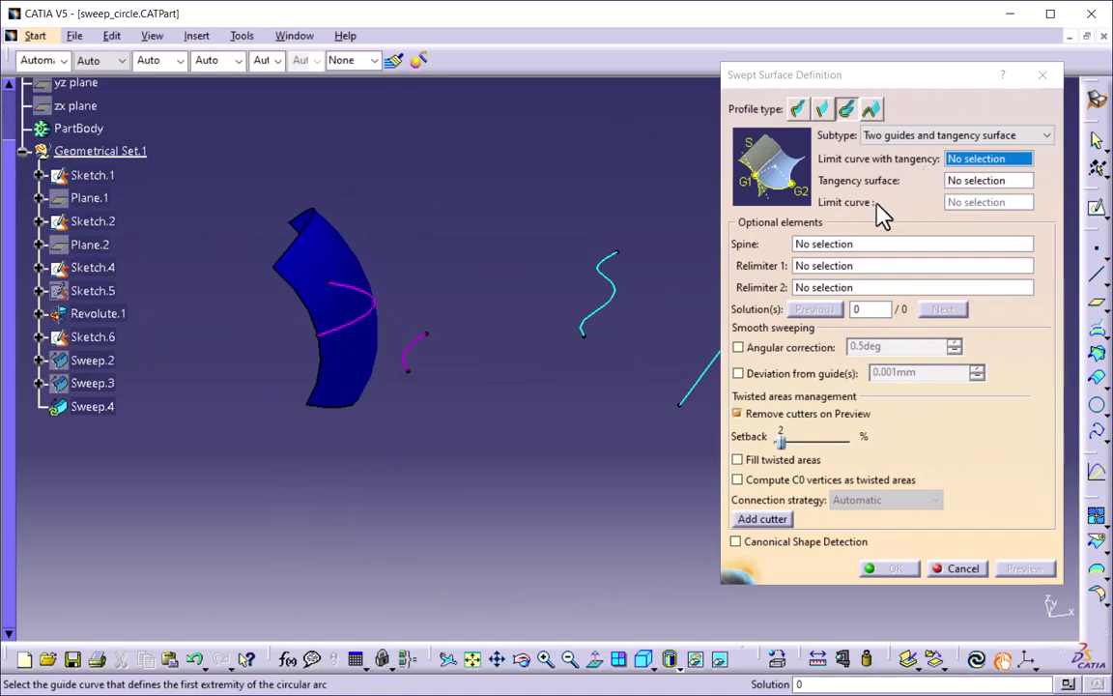
mouse_move(297, 426)
middle_mouse_down()
mouse_move(452, 365)
mouse_move(410, 355)
middle_mouse_up()
left_click(410, 354)
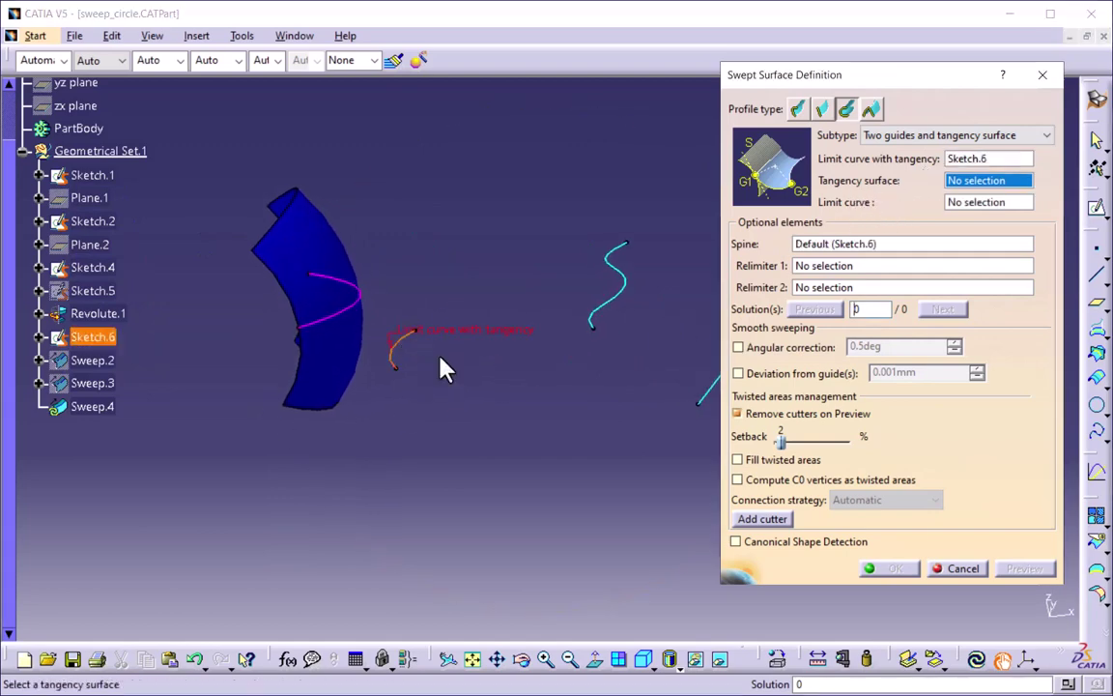
left_click(343, 352)
left_click(350, 313)
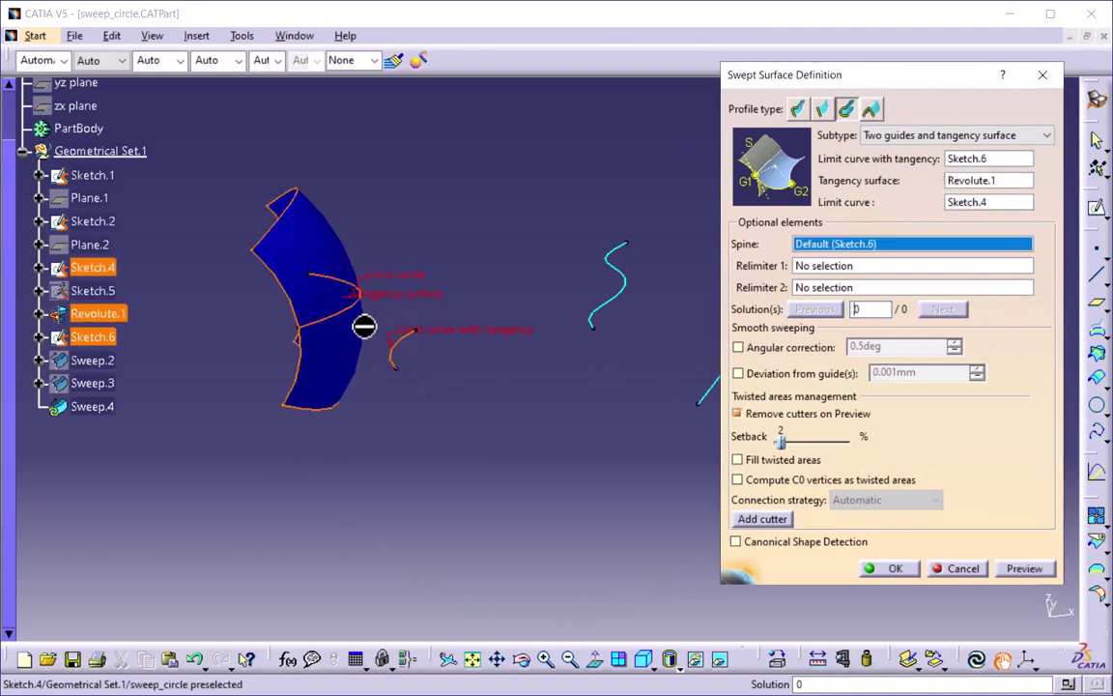
left_click(1022, 570)
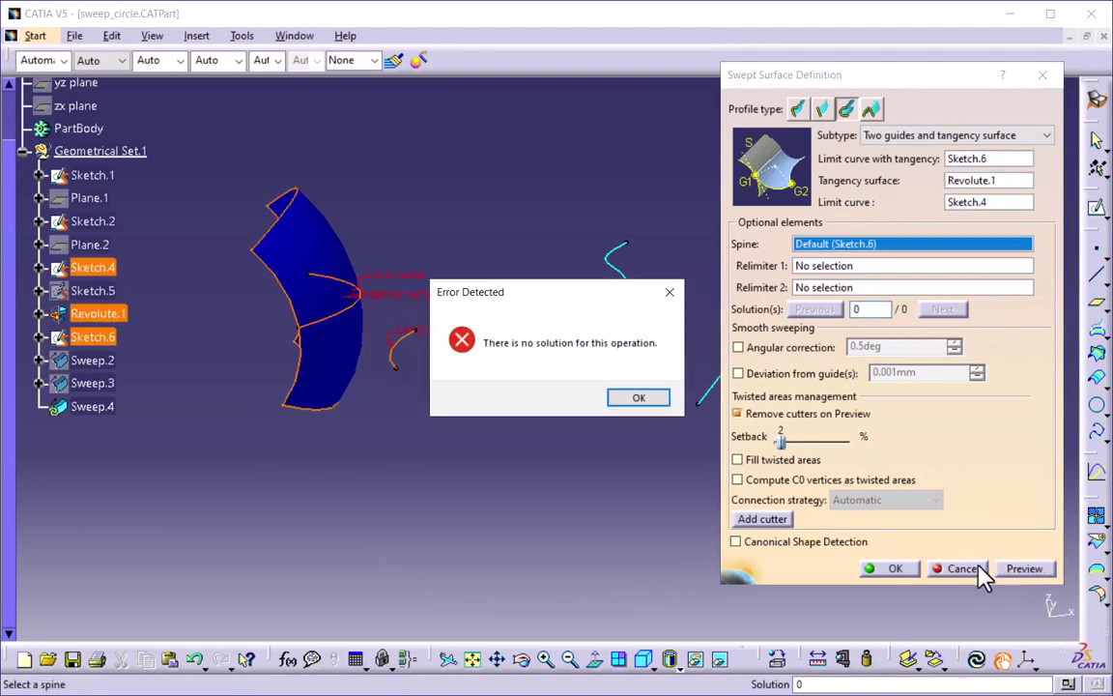
left_click(639, 400)
key("Escape")
Preview a Two guides and tangency surface sweep with Sketch.4 as limit curve with tangency, Revolute.1 as tangency surface and Sketch.6 as limit curve
left_click(1006, 373)
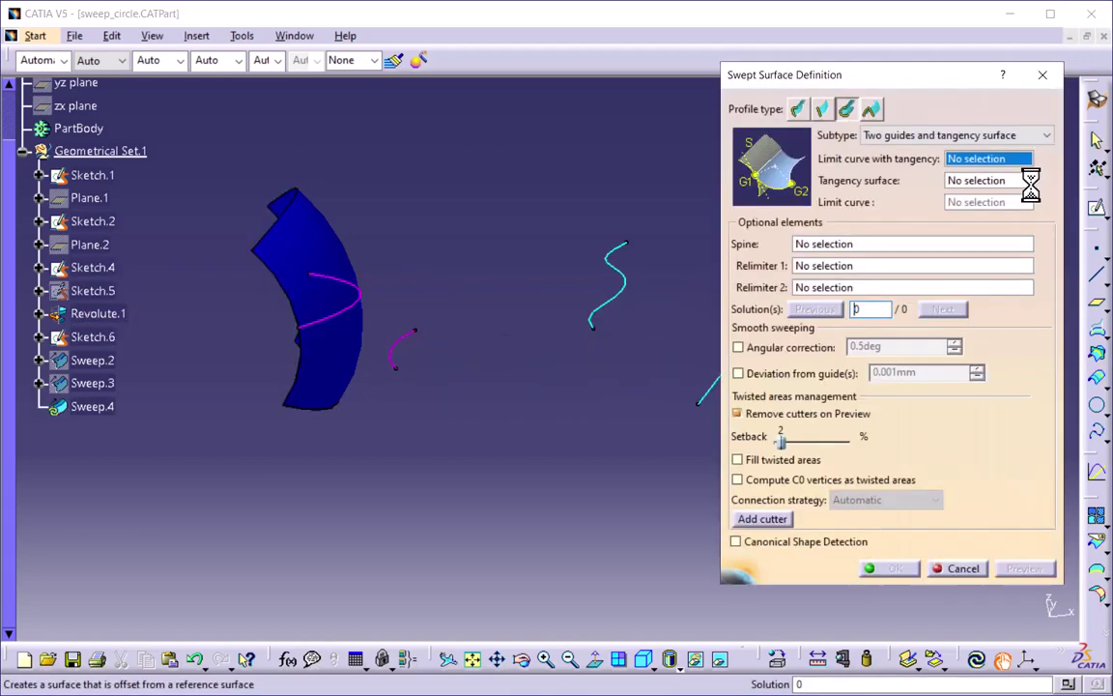
left_click(974, 137)
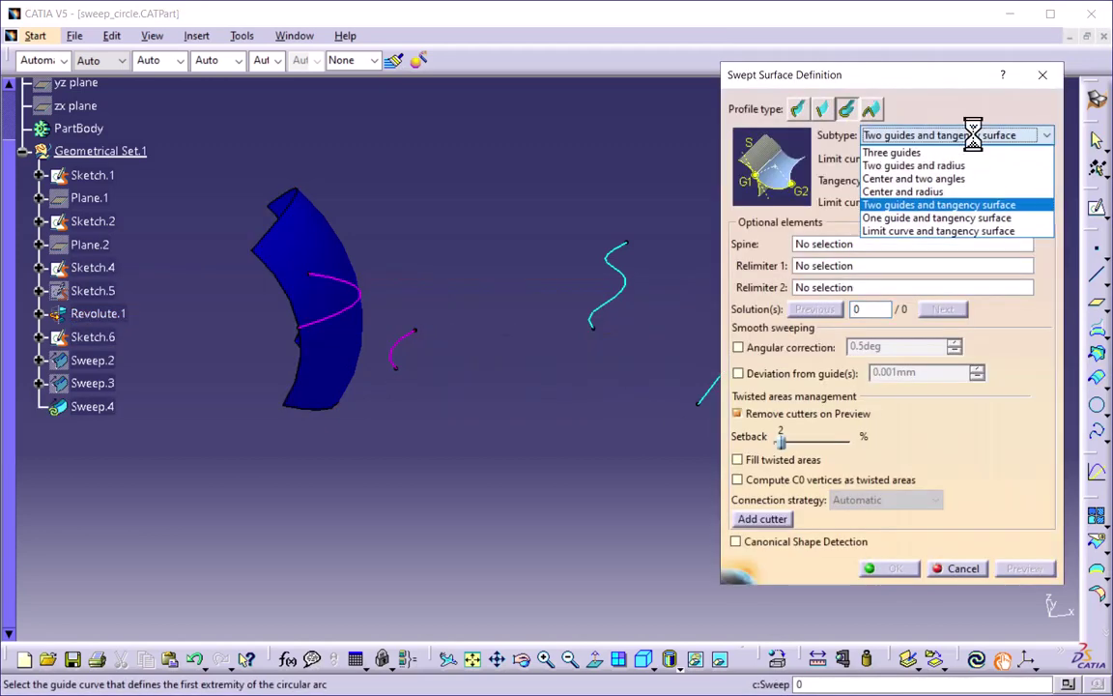
left_click(973, 135)
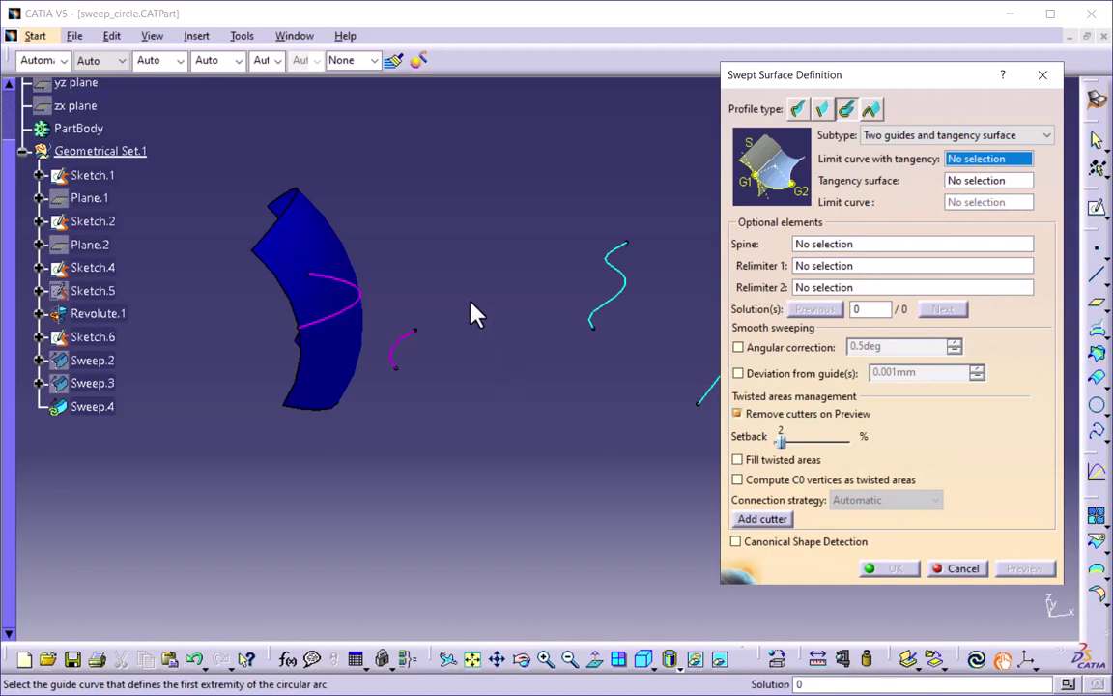
left_click(355, 298)
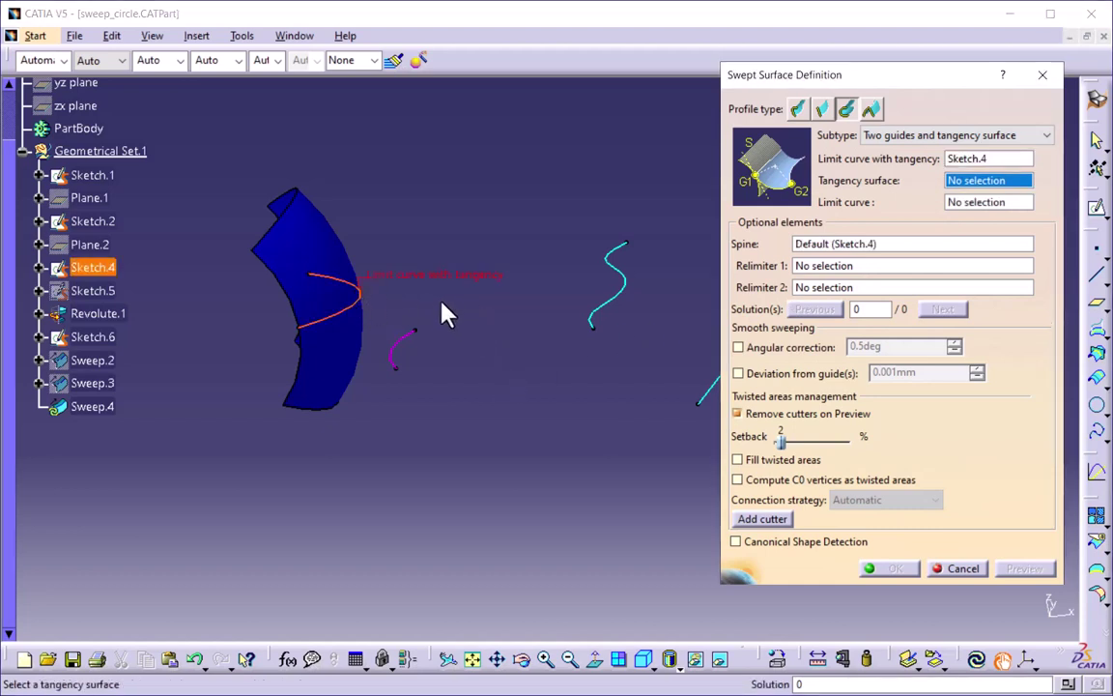
left_click(343, 338)
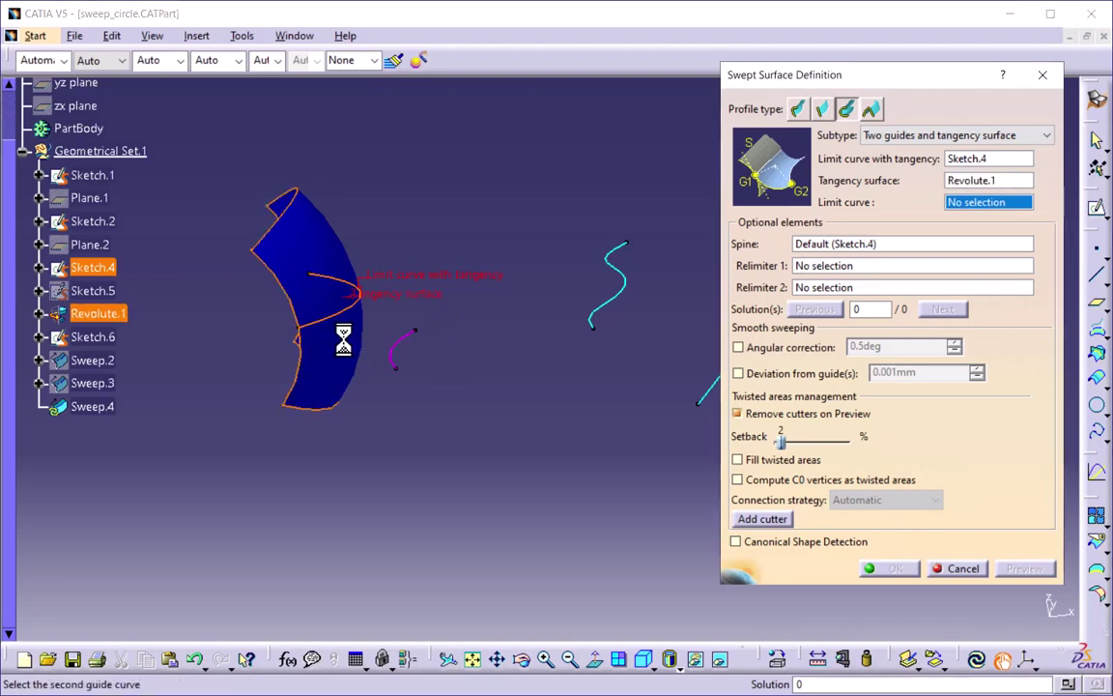
left_click(408, 348)
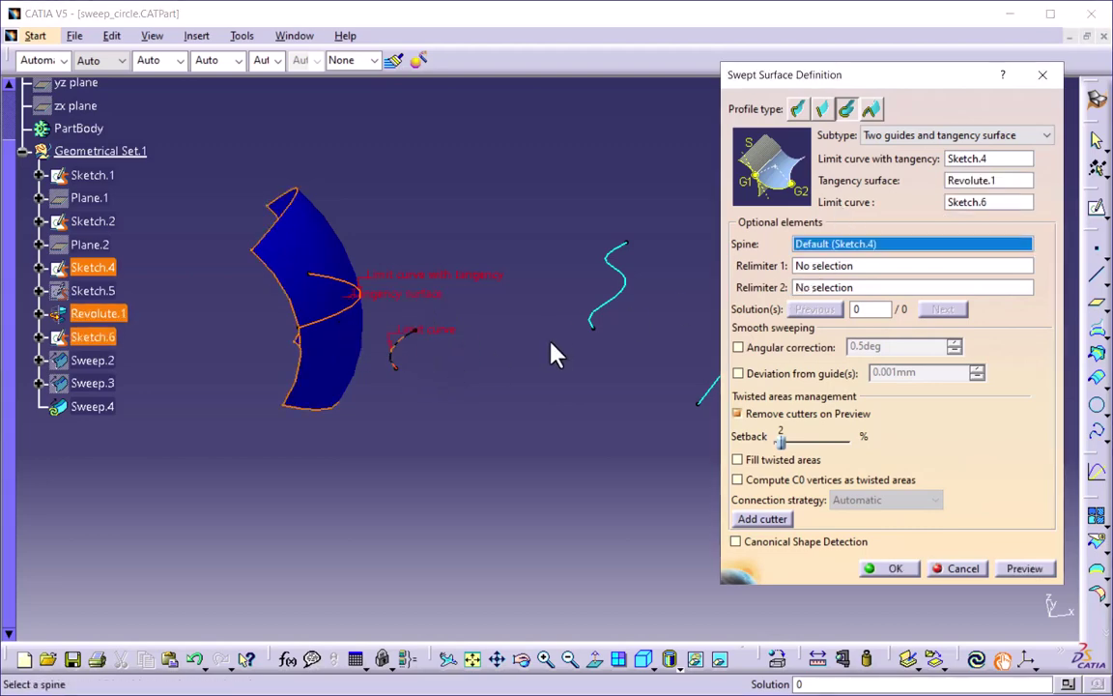
left_click(1023, 569)
middle_click_drag(521, 452, 442, 355)
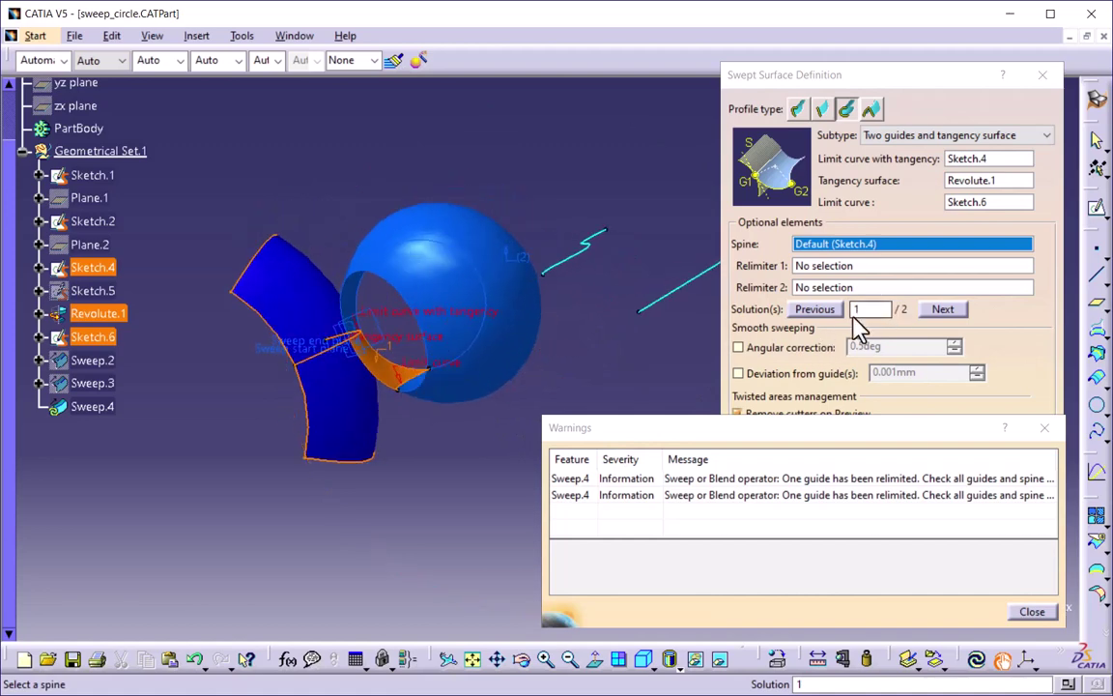
Cycle through the sweep solutions back to solution 1, create the surface and inspect it along with its Sketch.6 edge
left_click(944, 314)
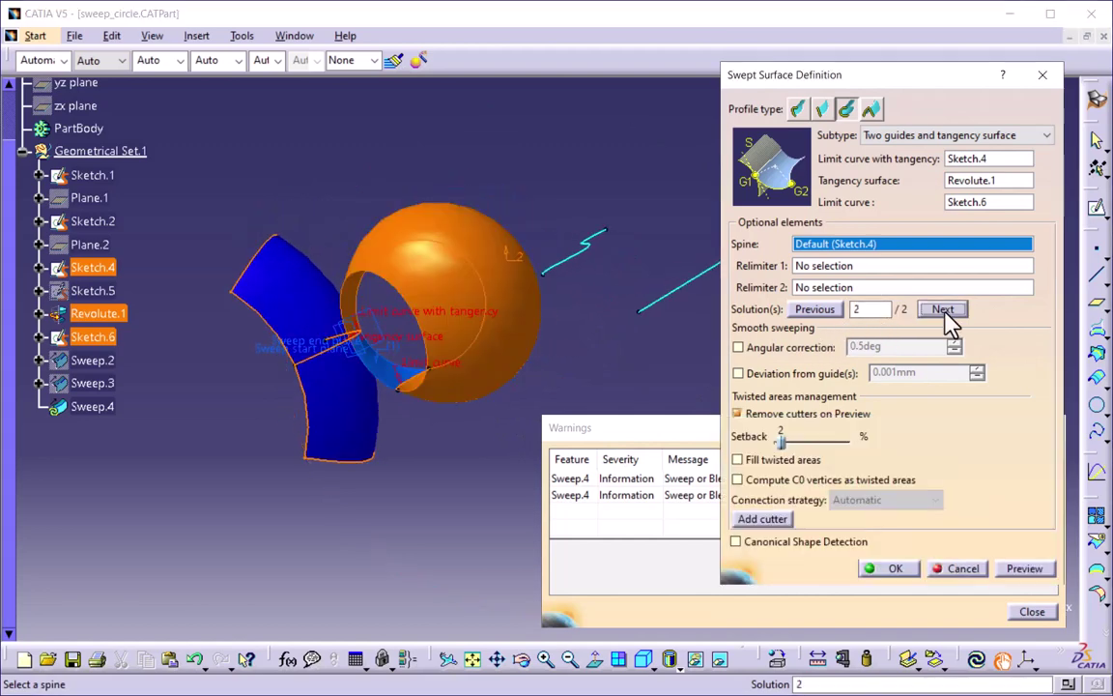
left_click(946, 312)
left_click(896, 568)
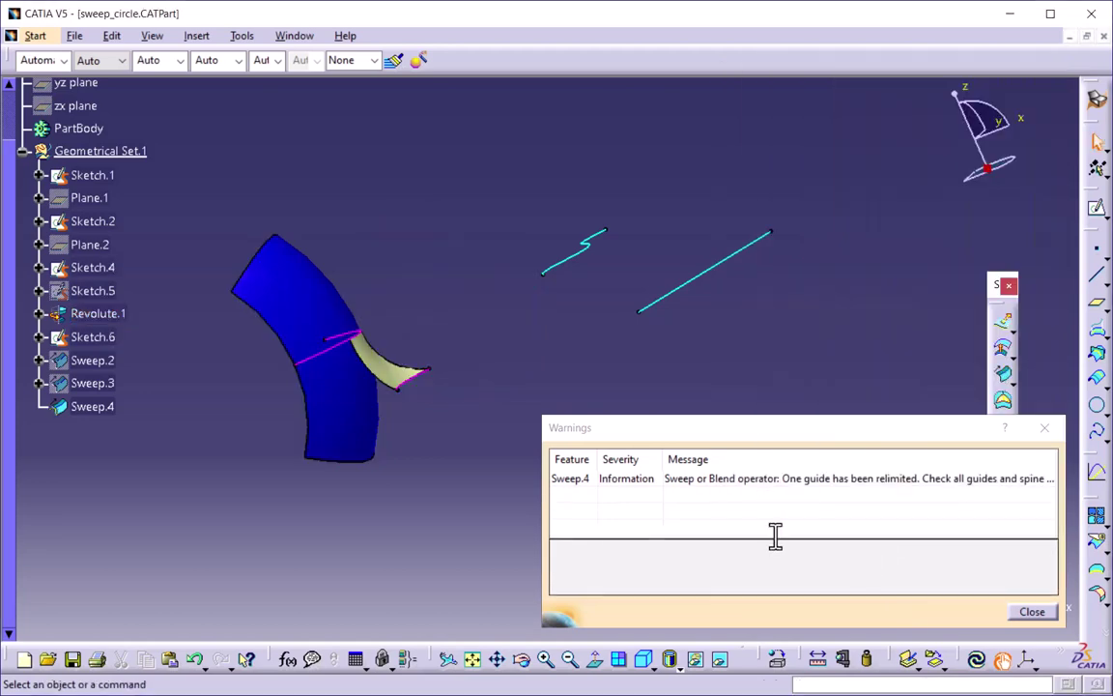
middle_click_drag(439, 378, 502, 304)
left_click(456, 307)
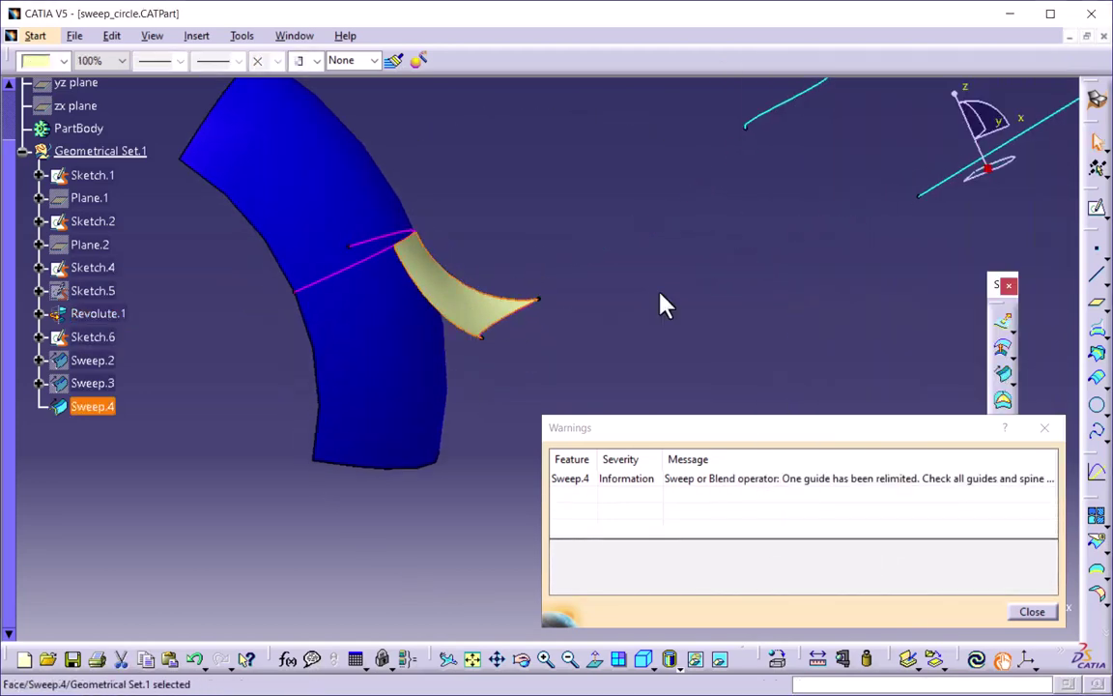
left_click(496, 327)
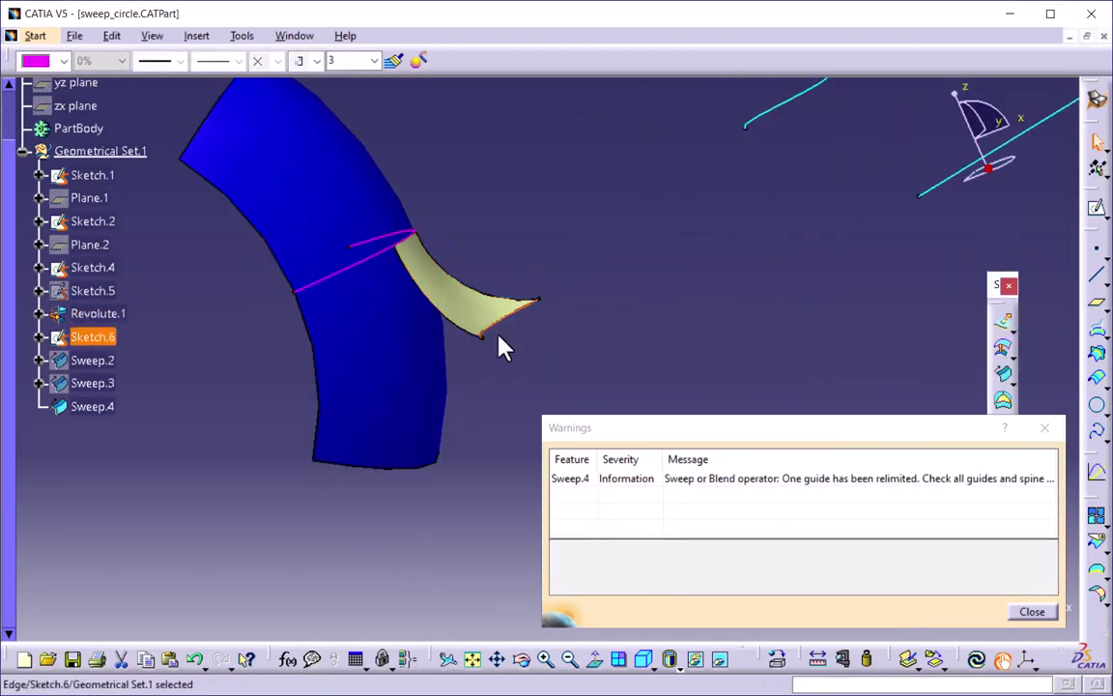
Hide Sweep.4, the surface tangent to the blue revolved surface, and dismiss the warnings
right_click(96, 406)
left_click(223, 104)
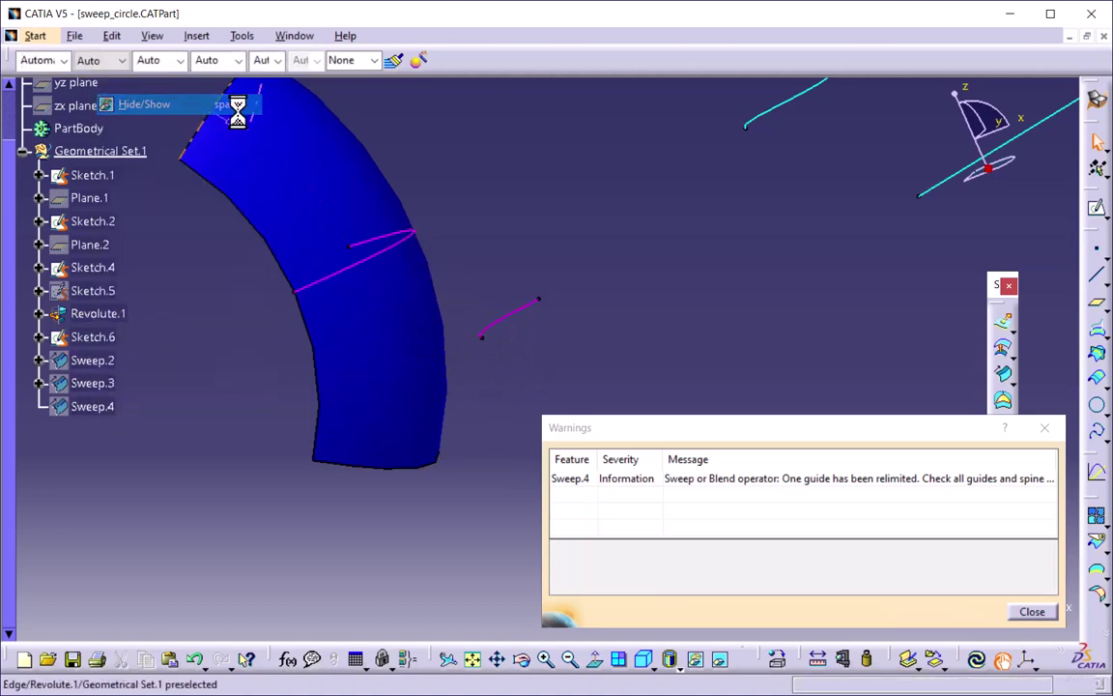
left_click(1044, 427)
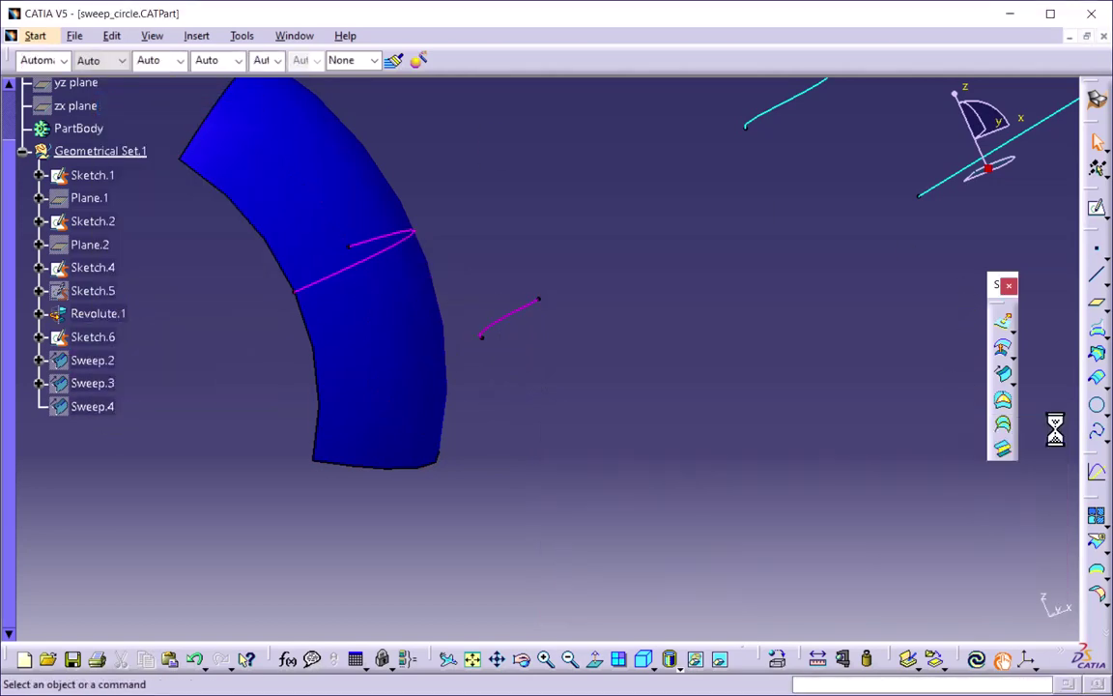
Preview a One guide and tangency surface circle sweep with Sketch.6 as guide curve, Revolute.1 as tangency surface and a 20 mm radius
left_click(1004, 377)
left_click(965, 135)
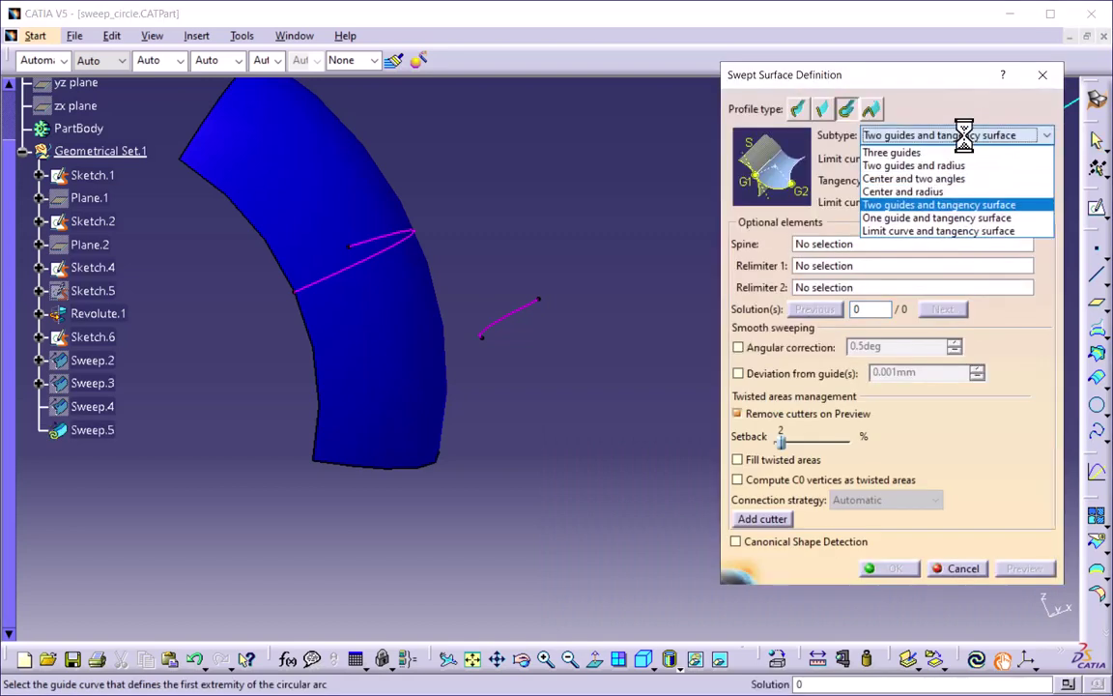
left_click(984, 219)
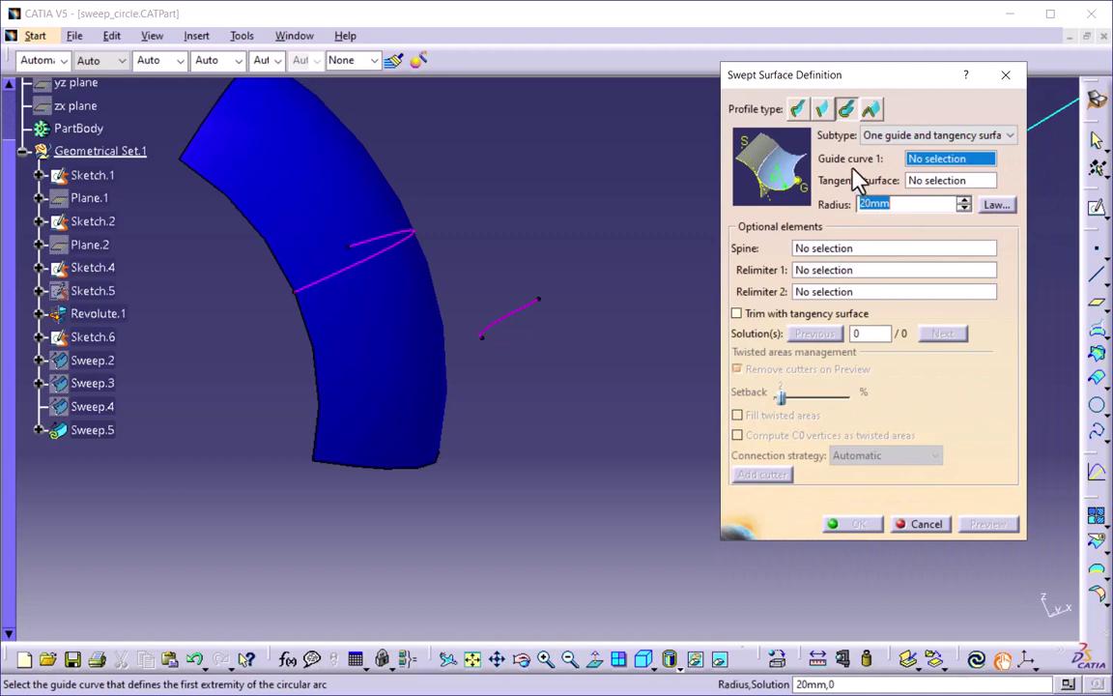
middle_click_drag(566, 403, 538, 384)
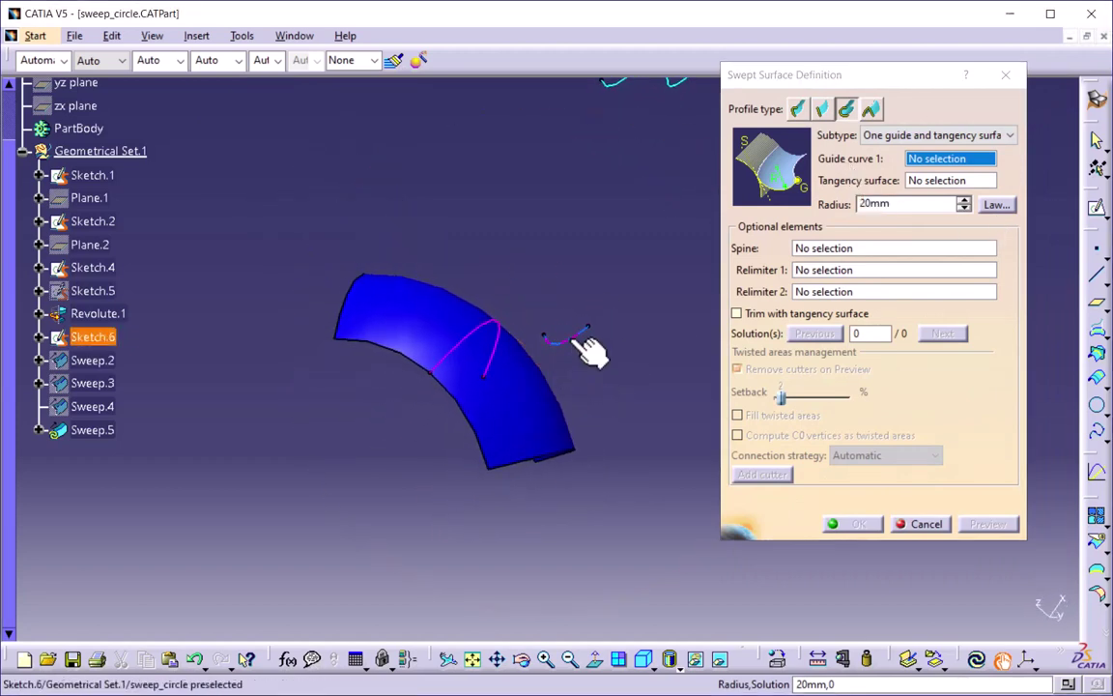
left_click(578, 334)
left_click(542, 414)
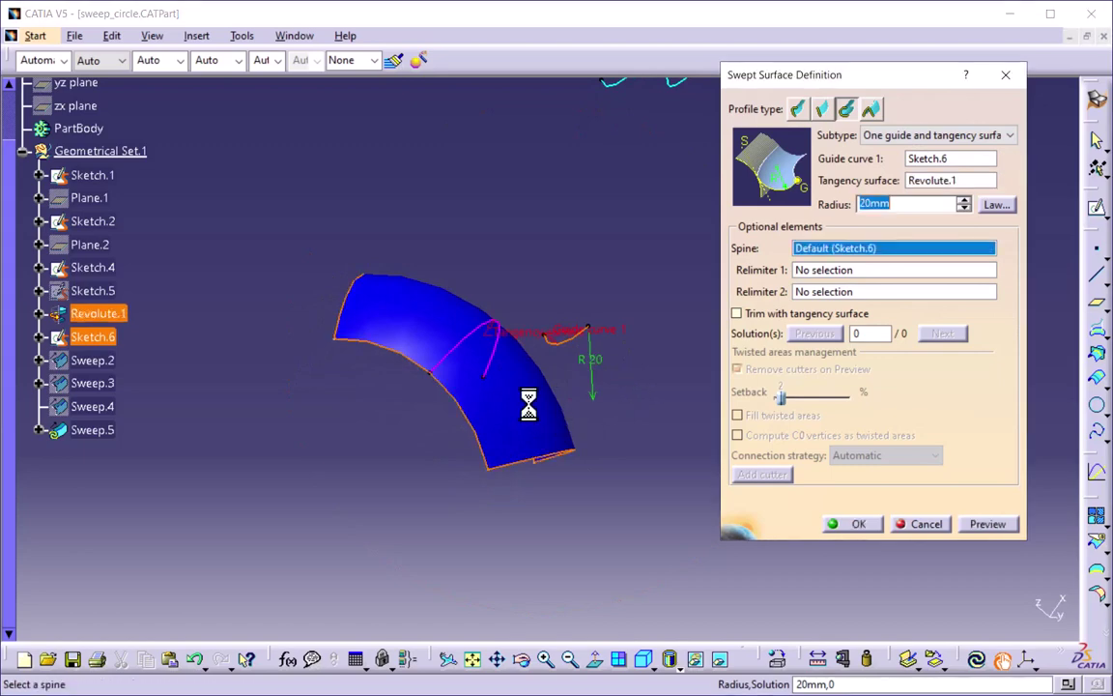
left_click(981, 522)
mouse_move(535, 435)
middle_mouse_down()
mouse_move(609, 386)
mouse_move(423, 434)
mouse_move(489, 532)
mouse_move(577, 427)
mouse_move(537, 443)
middle_mouse_up()
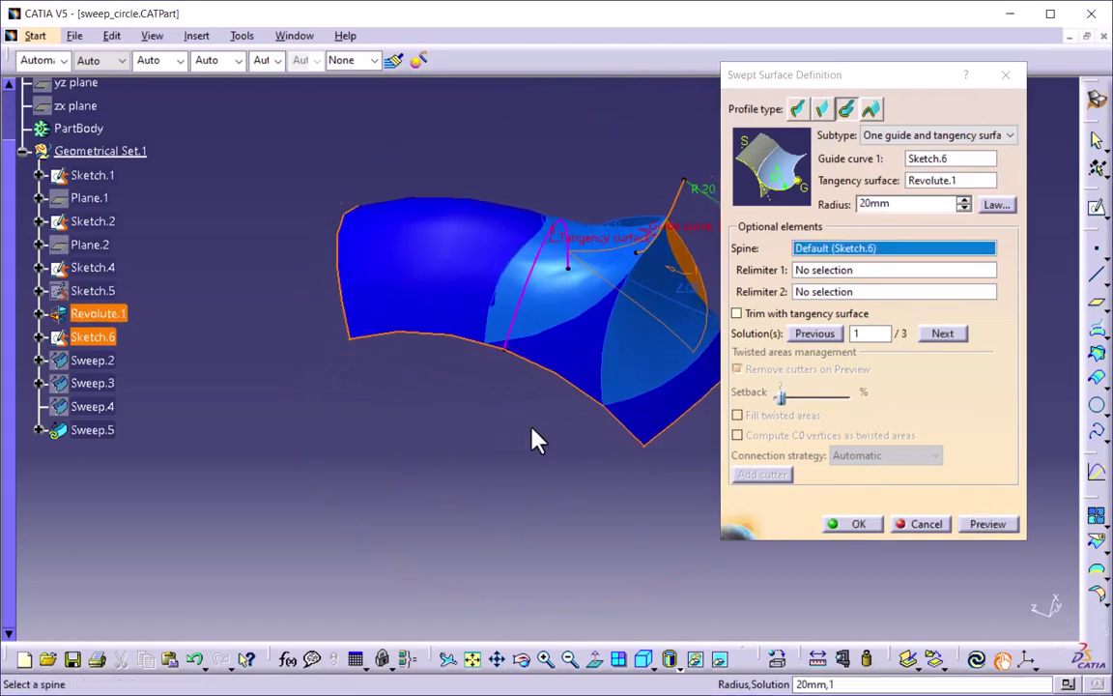
Choose solution 2 of the one-guide tangent sweep and create the surface
left_click(943, 333)
middle_click_drag(618, 435, 503, 350)
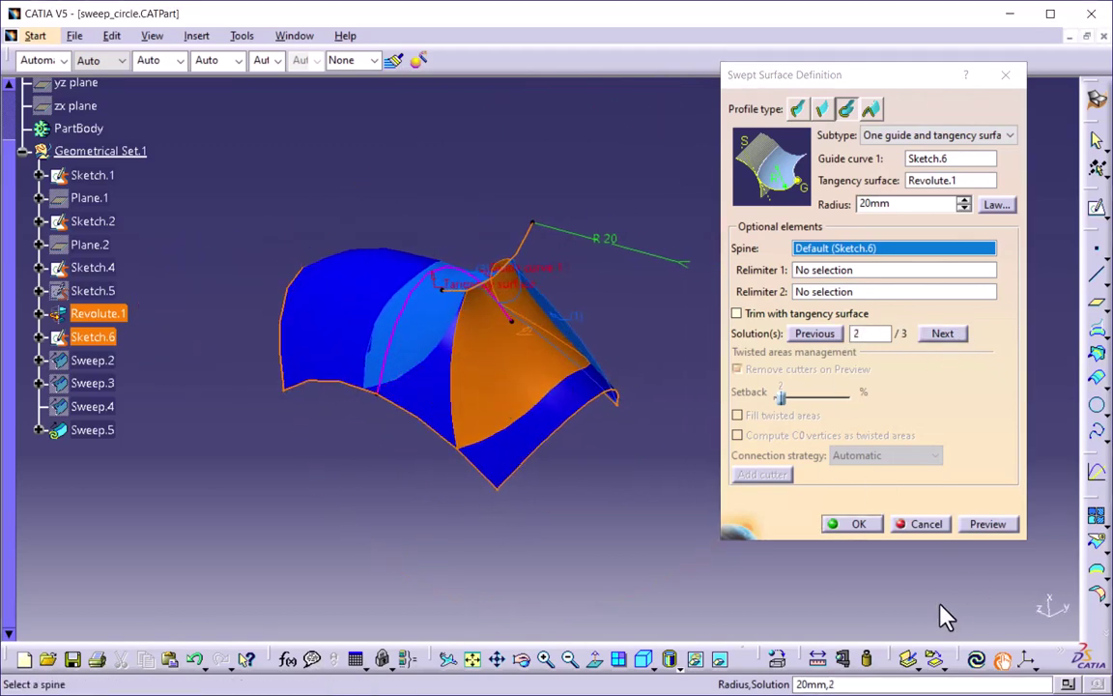
left_click(860, 524)
Inspect the new one-guide swept surface against the blue revolved surface and hide Sweep.5
middle_click_drag(566, 473, 534, 396)
left_click(529, 396)
middle_click_drag(571, 466, 870, 428)
right_click(78, 431)
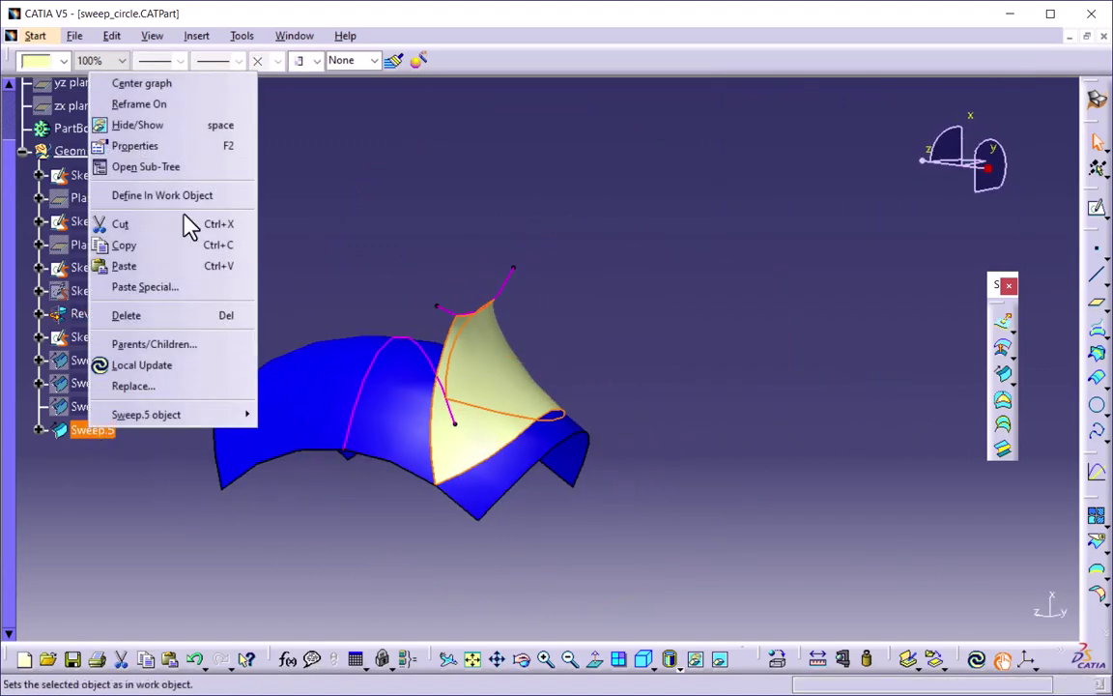
left_click(159, 127)
Preview a Limit curve and tangency surface circle sweep with Sketch.4 as limit curve, Revolute.1 as tangency surface and a 20 mm radius
left_click(1005, 386)
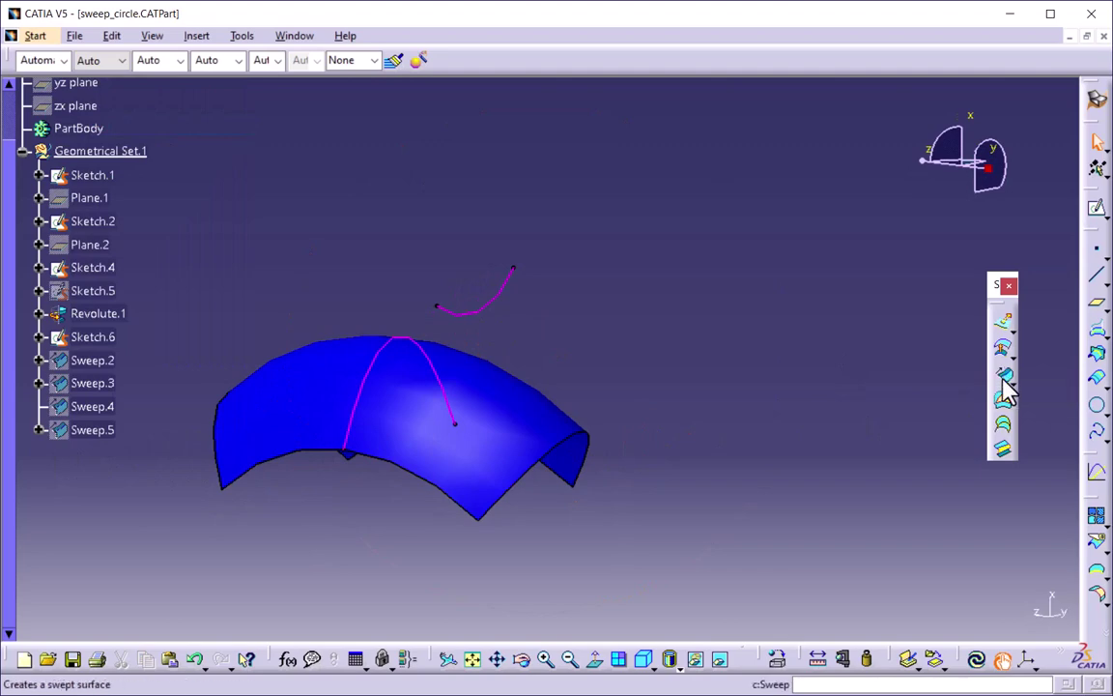
left_click(906, 136)
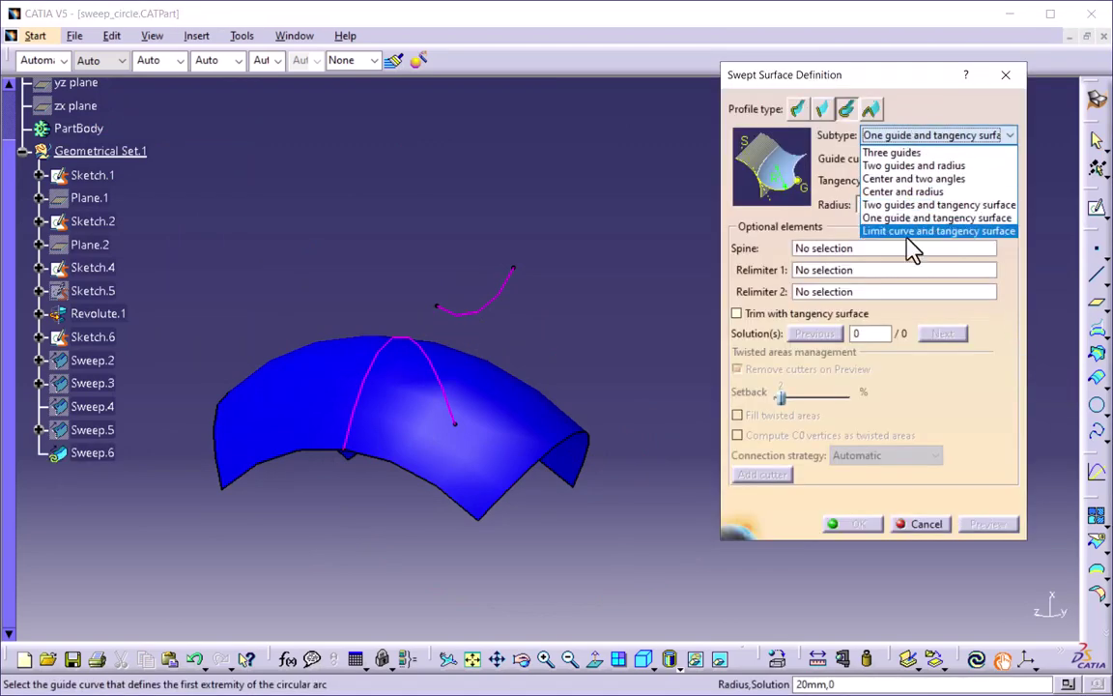
left_click(957, 232)
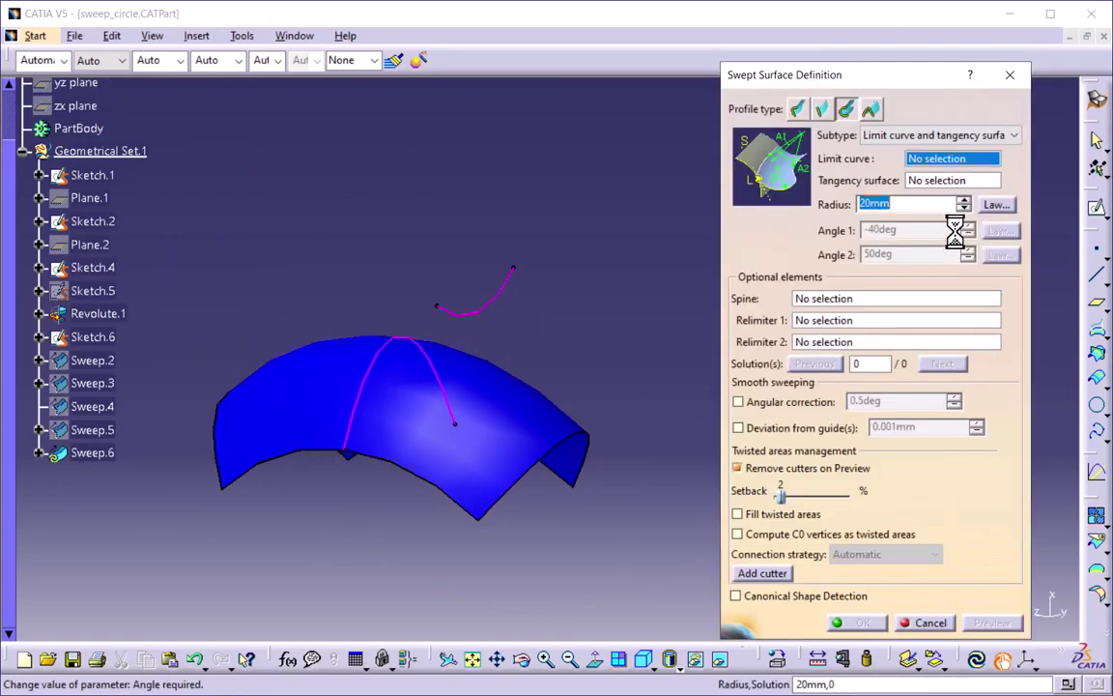
middle_click_drag(533, 350, 570, 307)
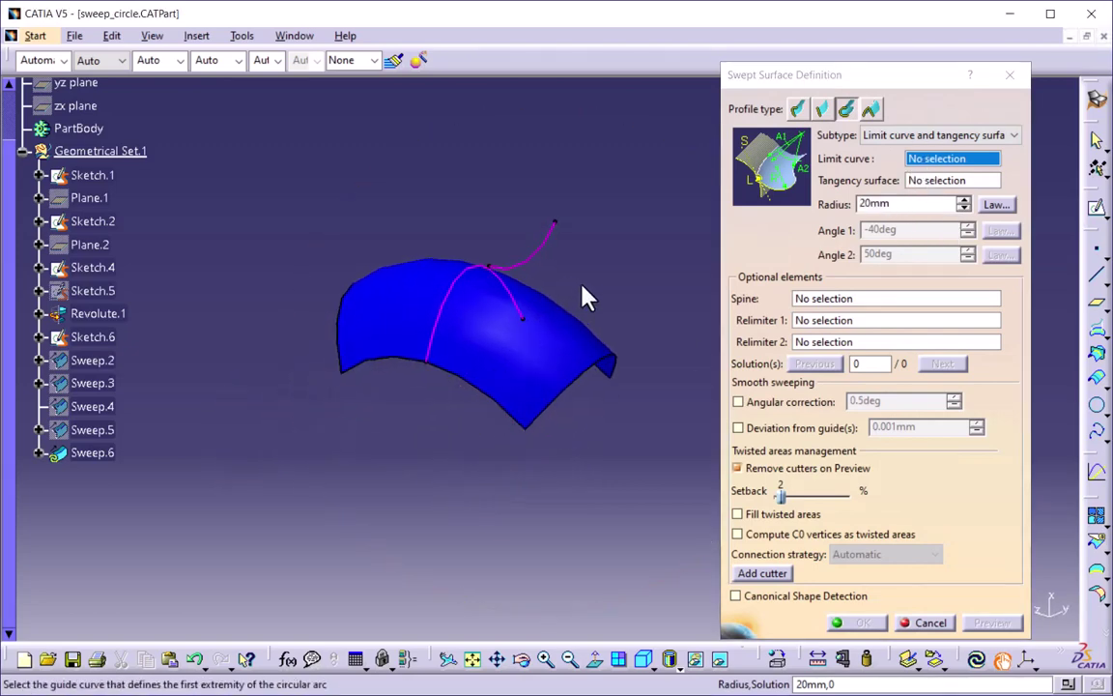
left_click(456, 288)
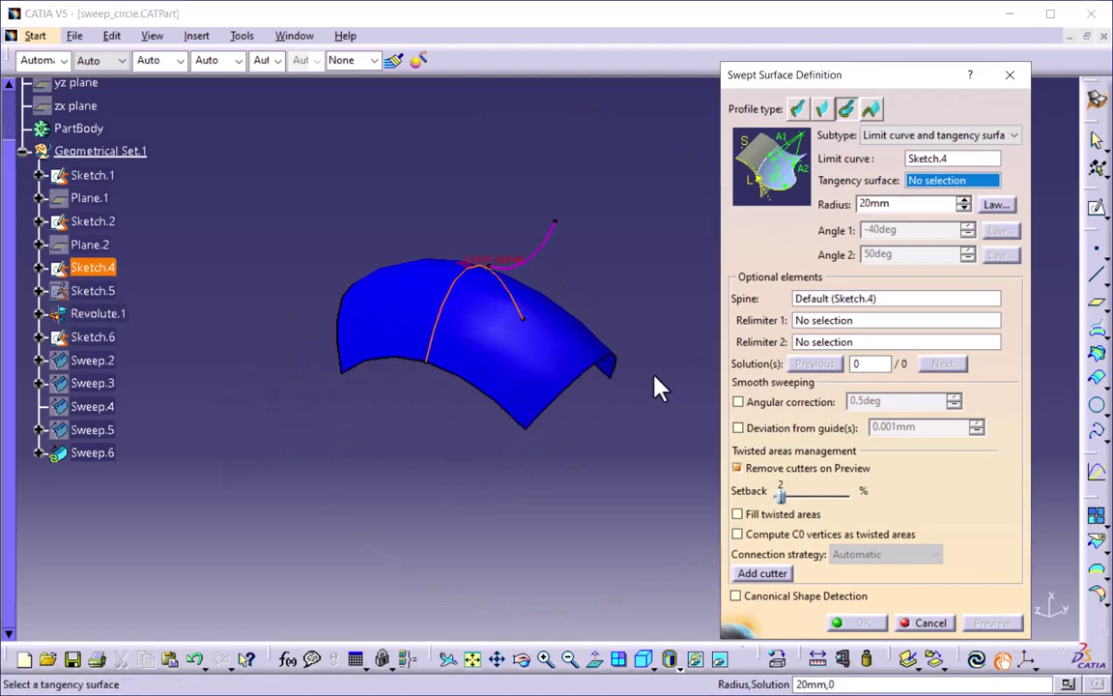
left_click(541, 352)
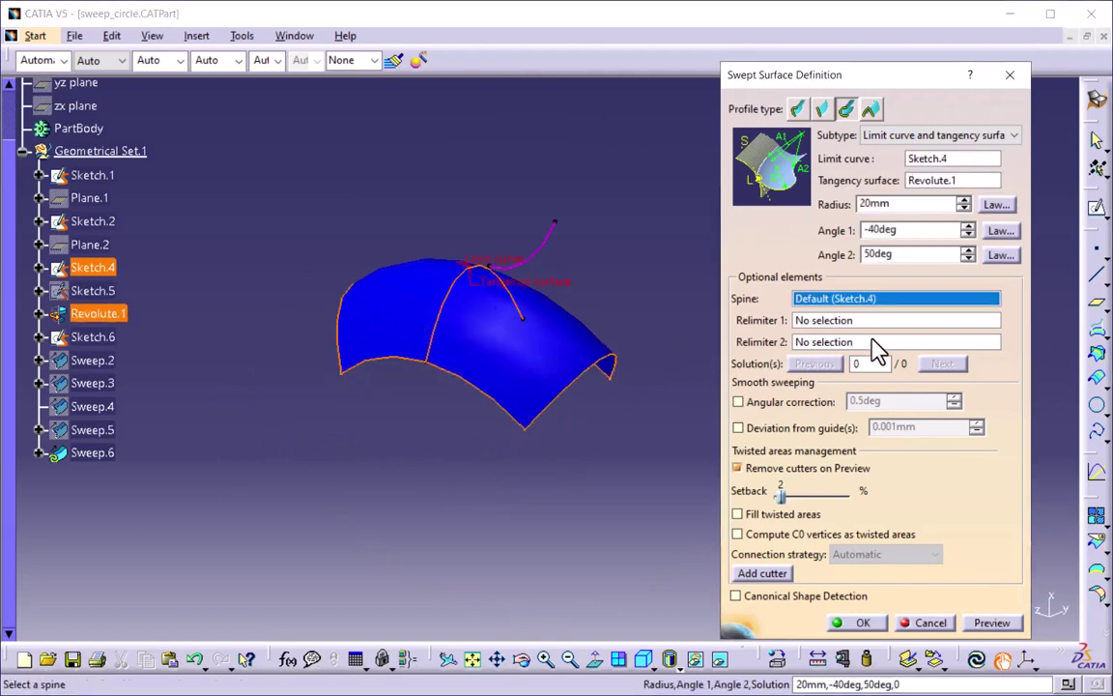
left_click(976, 623)
middle_click_drag(489, 362, 503, 454)
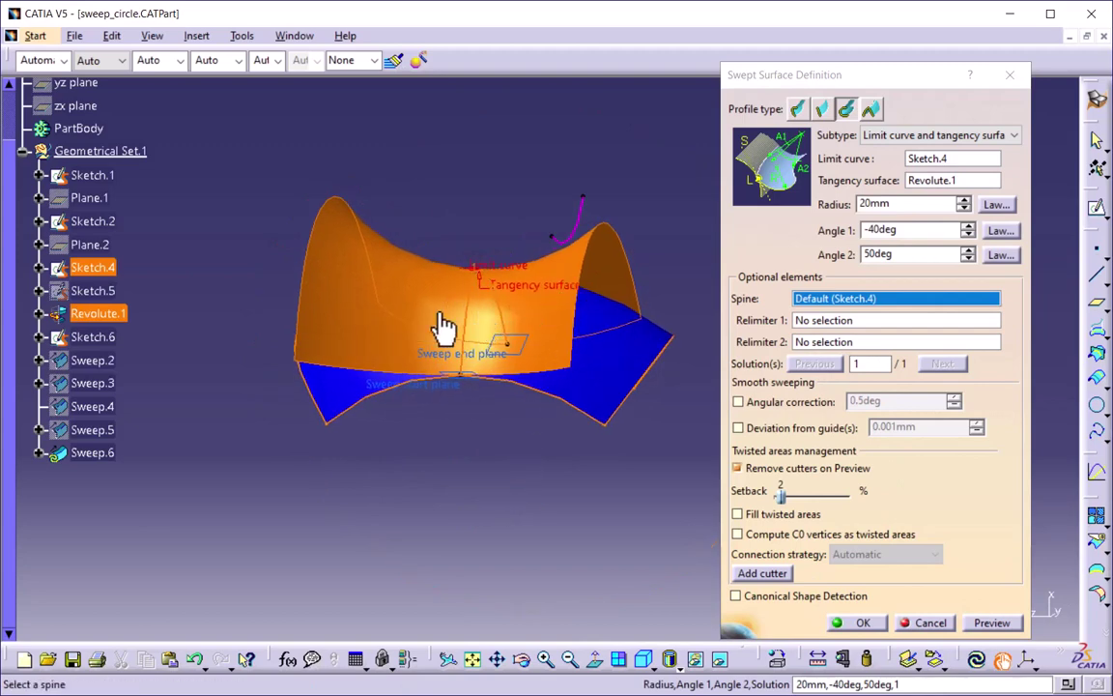
Create the limit-curve swept surface with angles of -40 and 50 degrees, then hide it
left_click(903, 232)
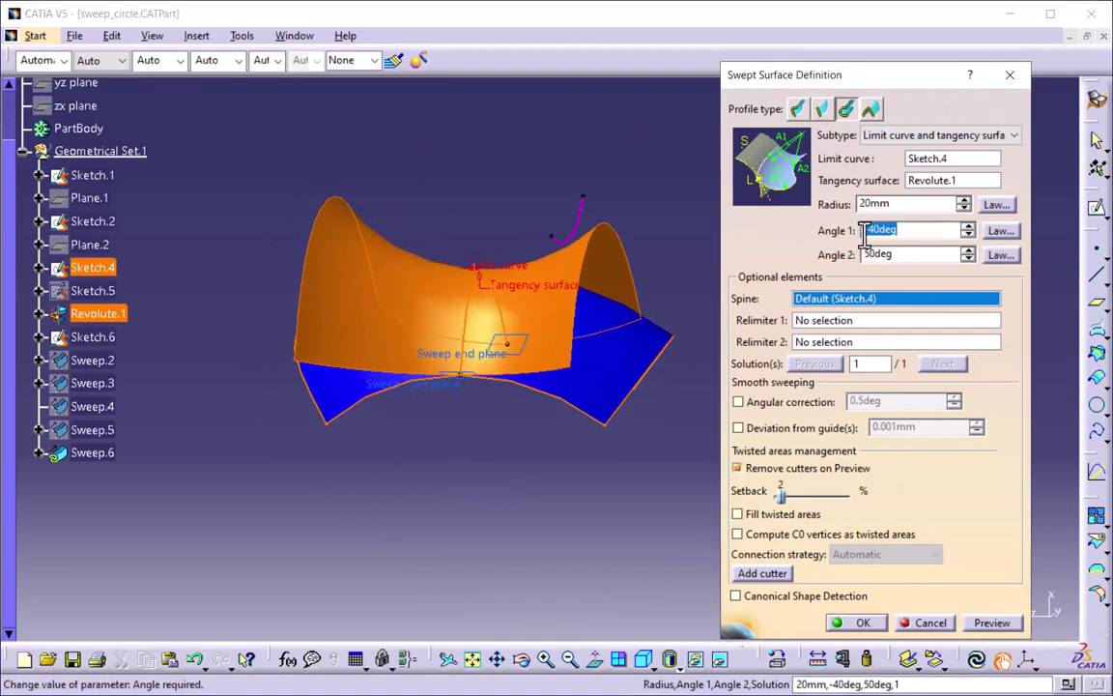
left_click(909, 255)
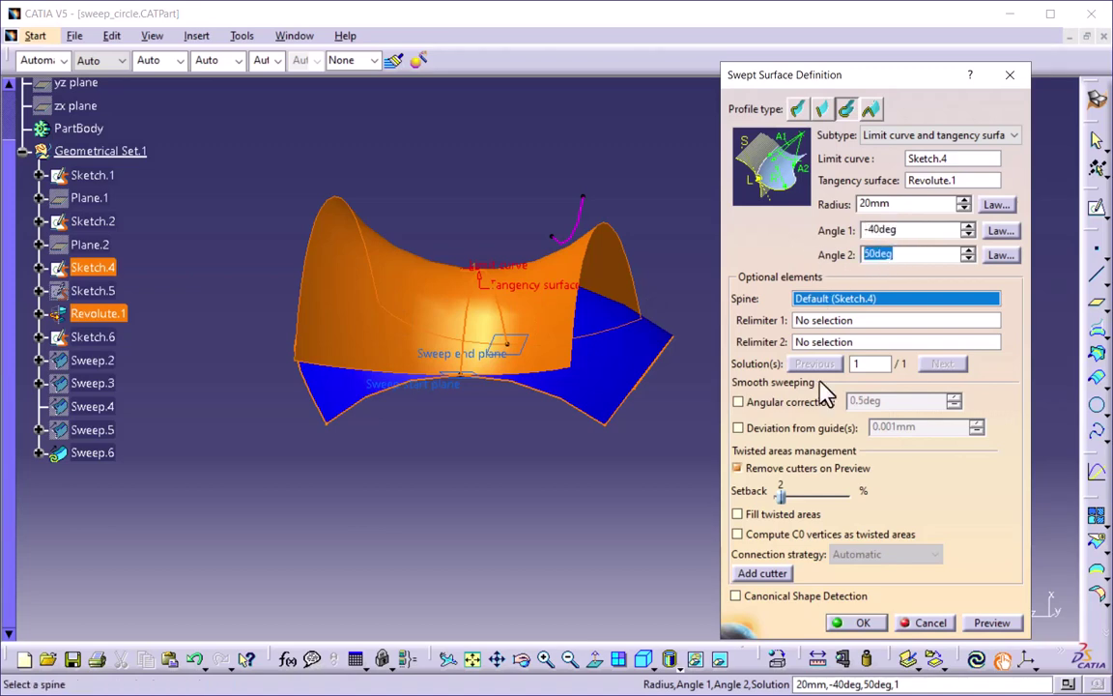
left_click(855, 623)
middle_click_drag(715, 582, 775, 405)
left_click(488, 358)
left_click(597, 454, "ctrl")
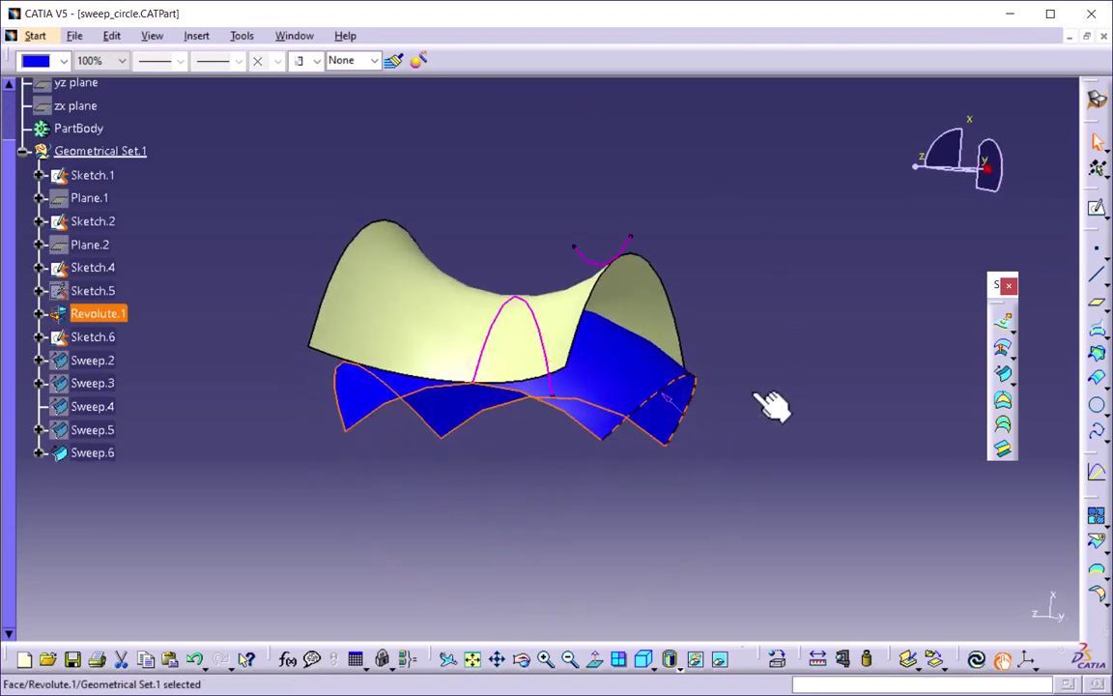
right_click(96, 454)
left_click(179, 153)
left_click(1003, 375)
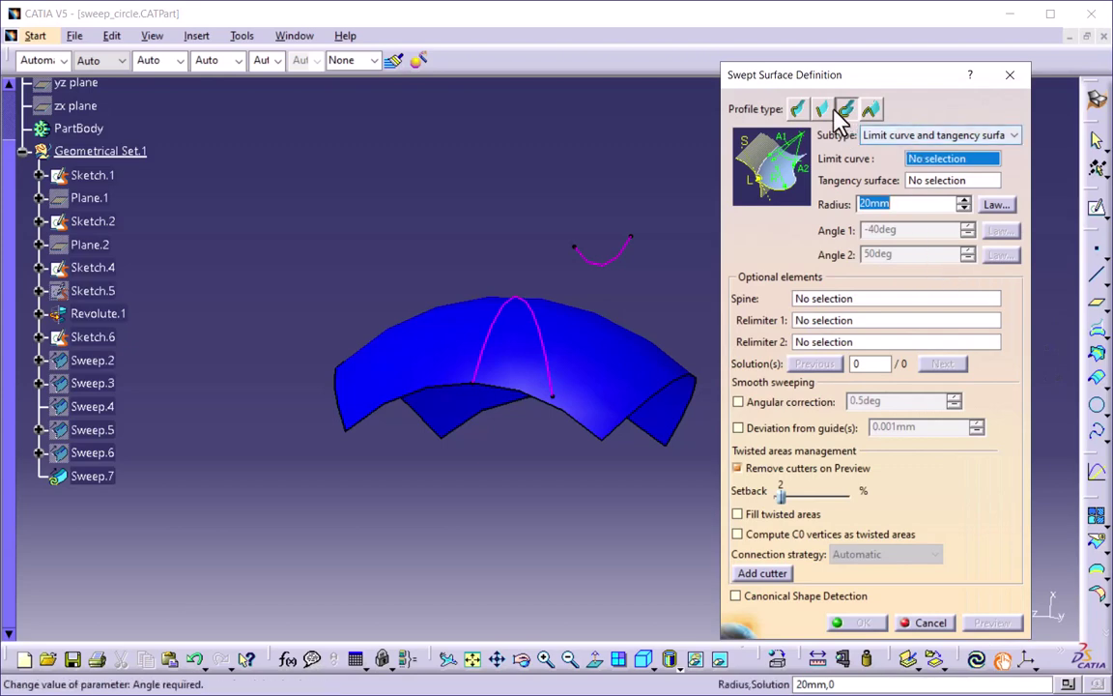
left_click(891, 143)
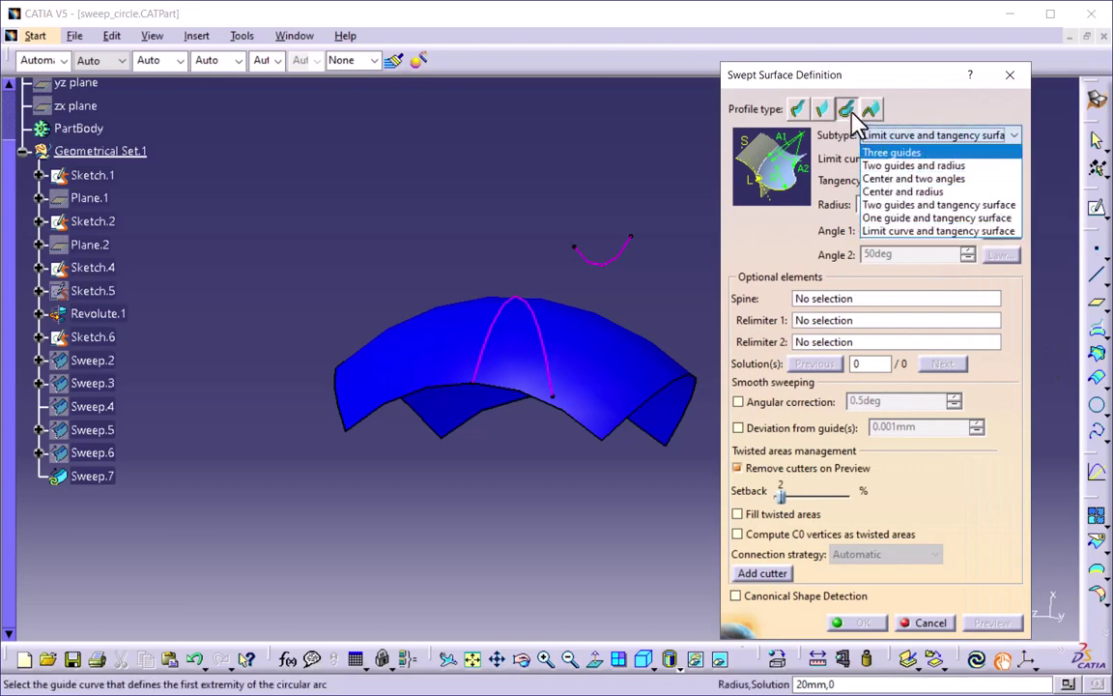
left_click(850, 114)
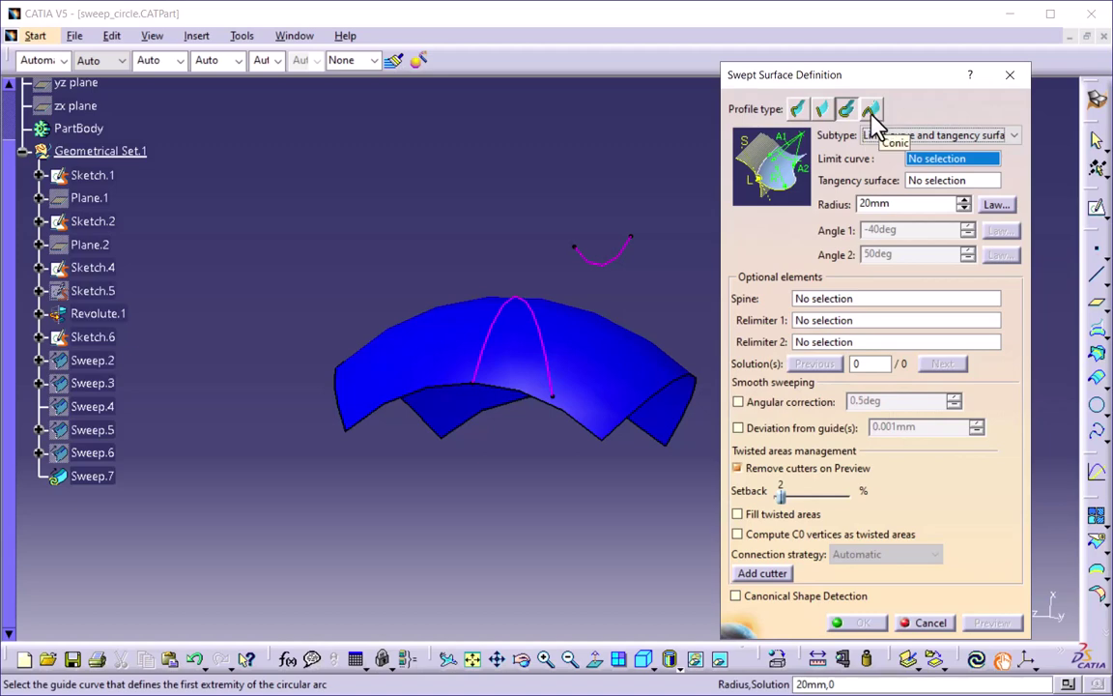
left_click(869, 111)
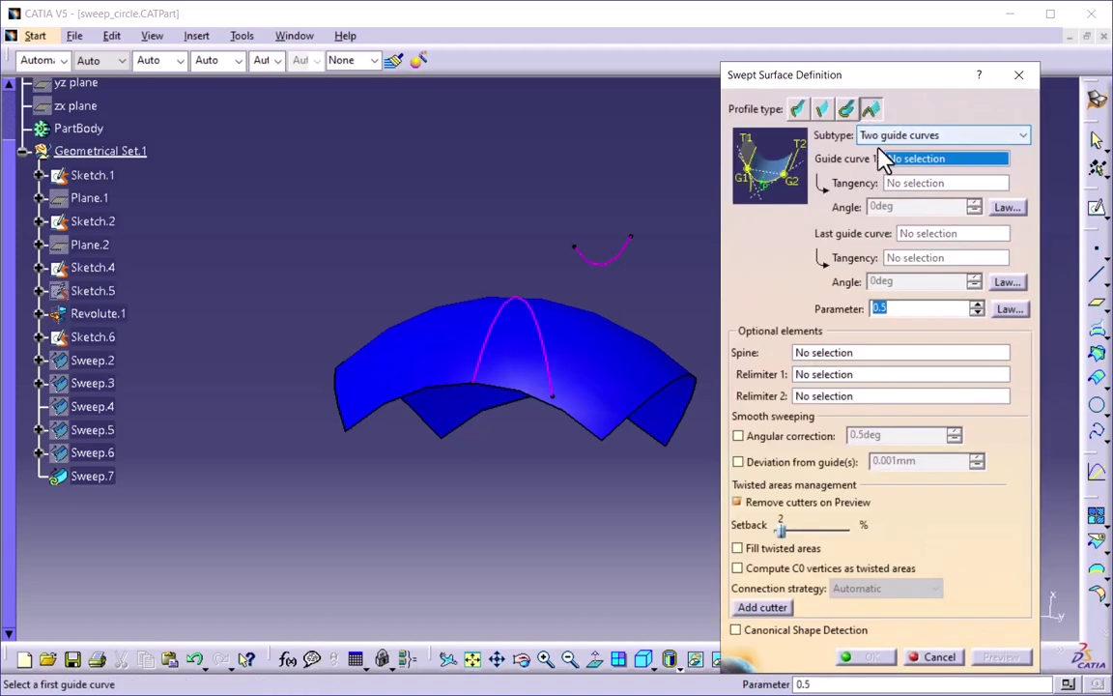
key("Escape")
Switch to the sweep_conic.CATPart document and bring its guide lines and blue extruded surfaces into view
left_click(294, 36)
left_click(324, 210)
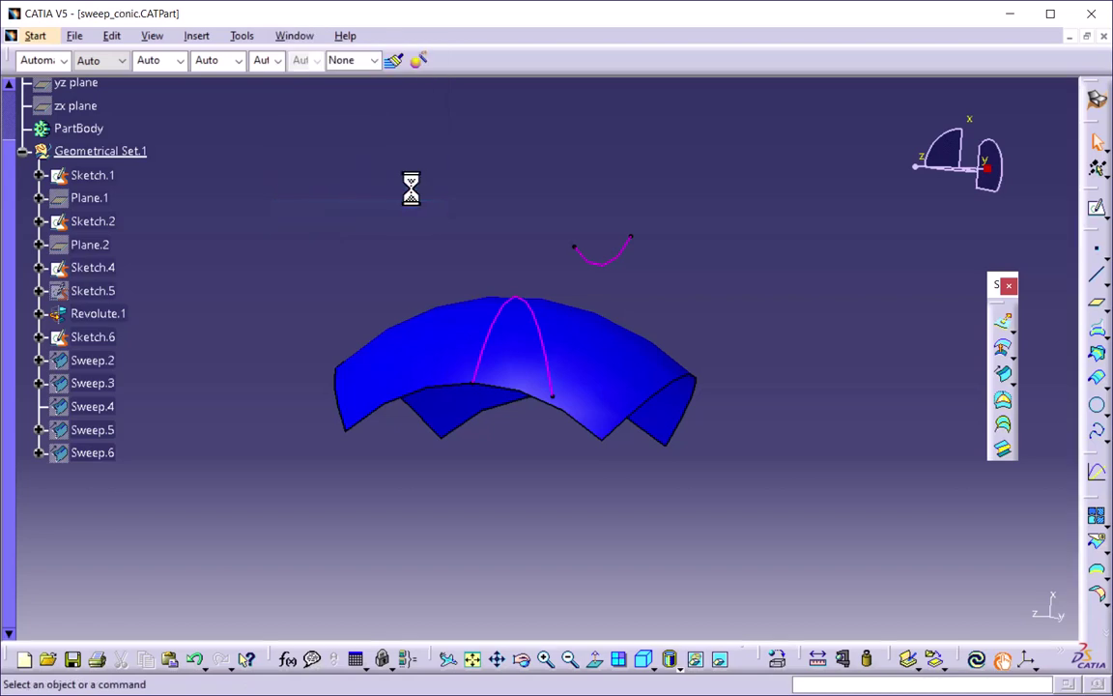
middle_click_drag(423, 199, 502, 377)
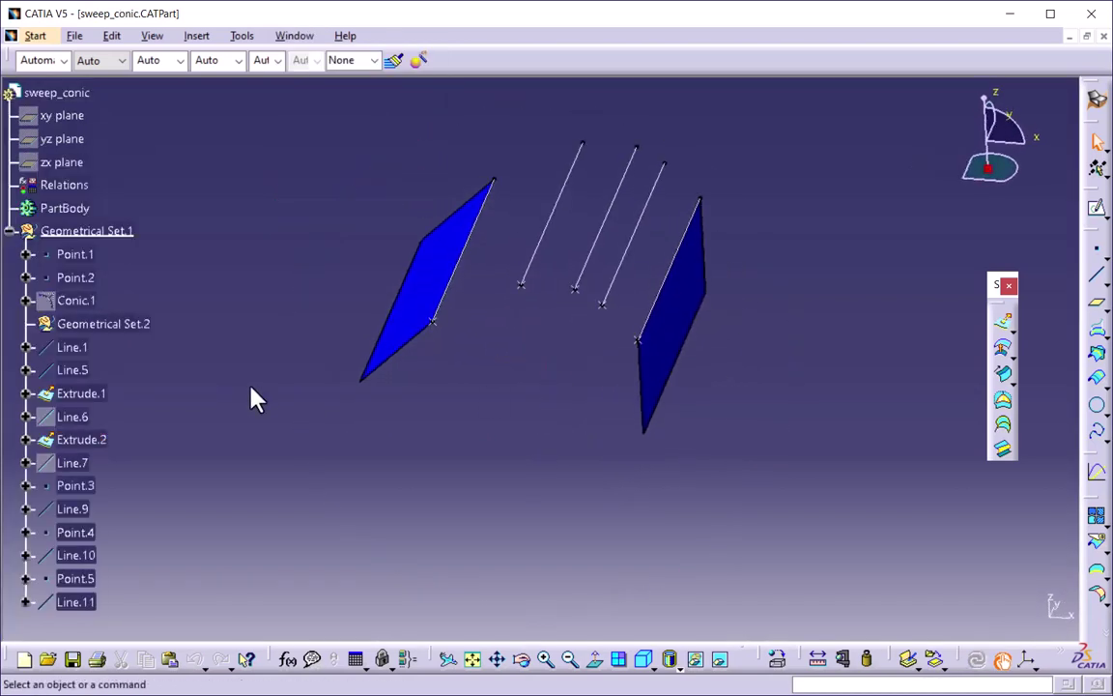
scroll(253, 399, "down", 2)
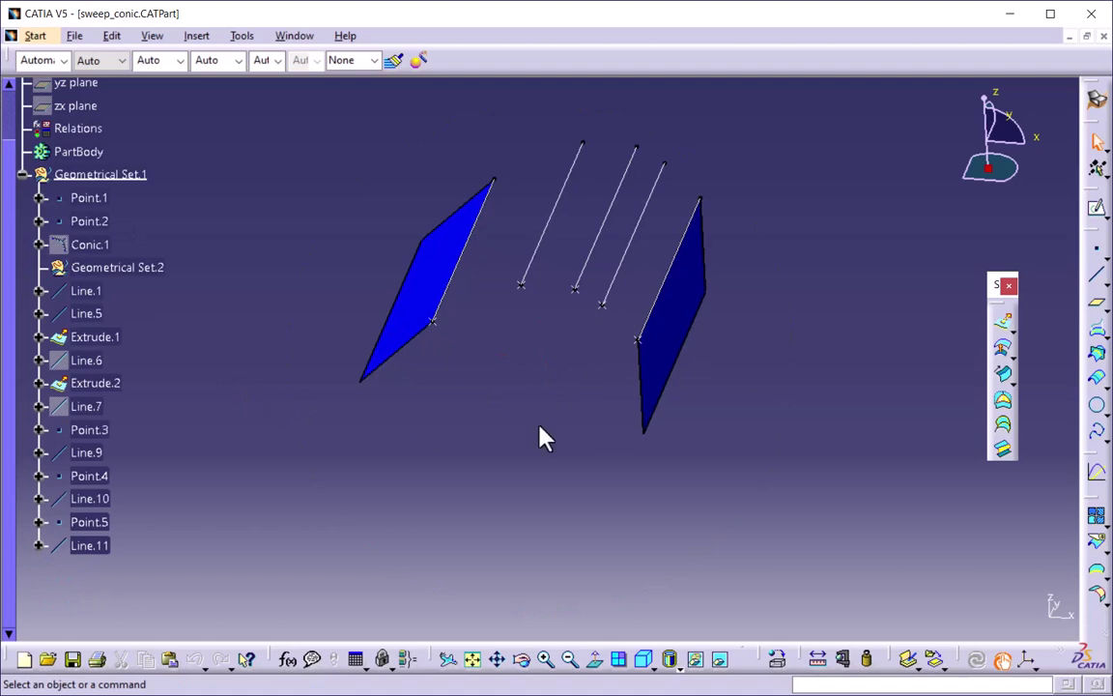
Preview a Two guide curves conic sweep from Line.1 tangent to Extrude.1 to Line.5 tangent to Extrude.2, with parameter 0.5
left_click(1001, 380)
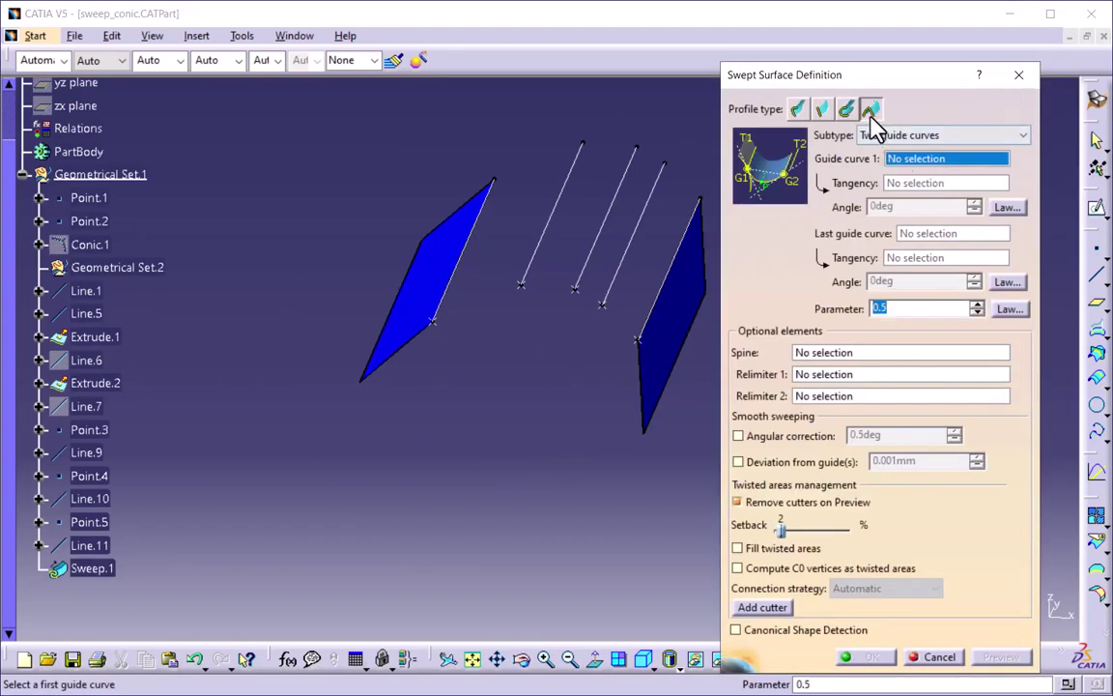
left_click(932, 133)
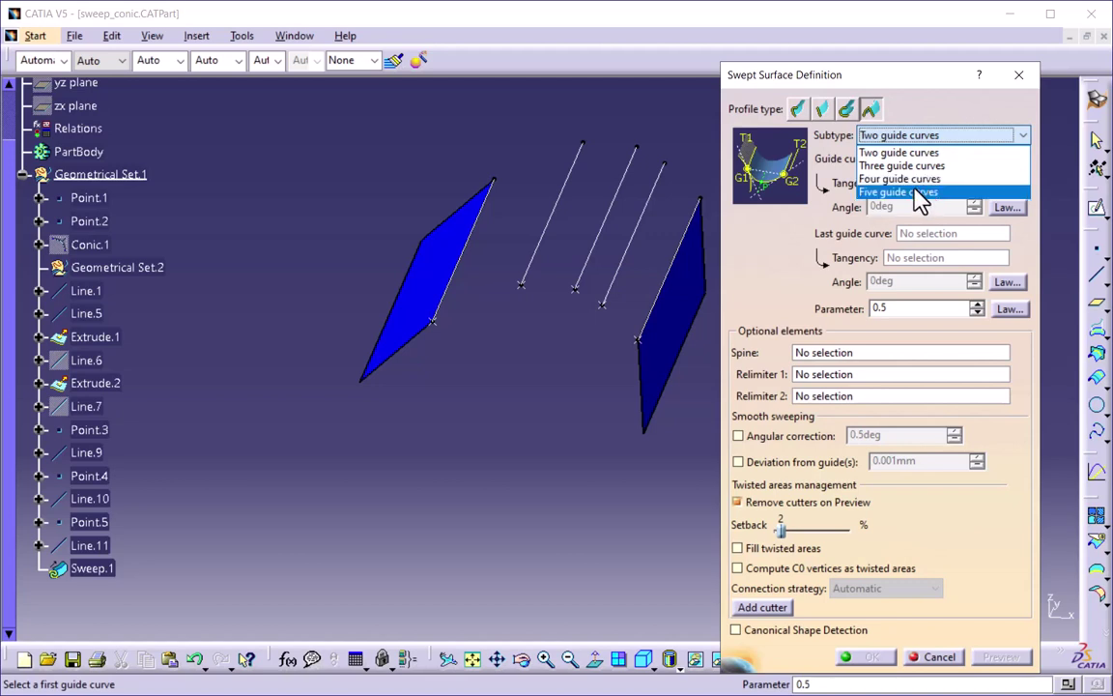
left_click(890, 153)
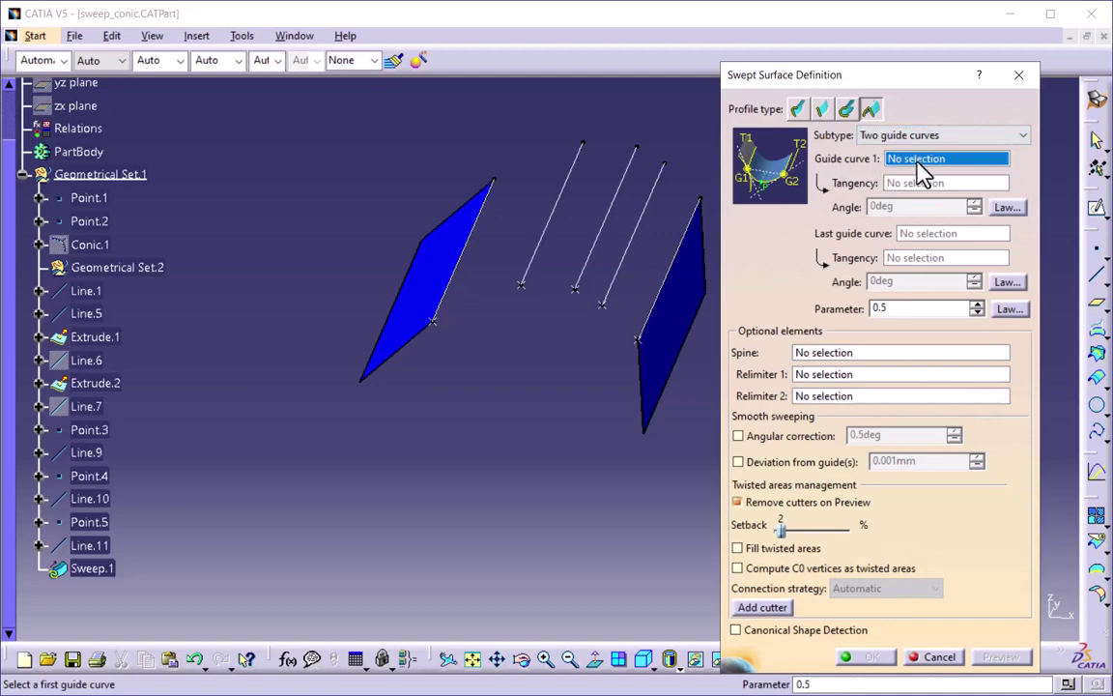
left_click(462, 298)
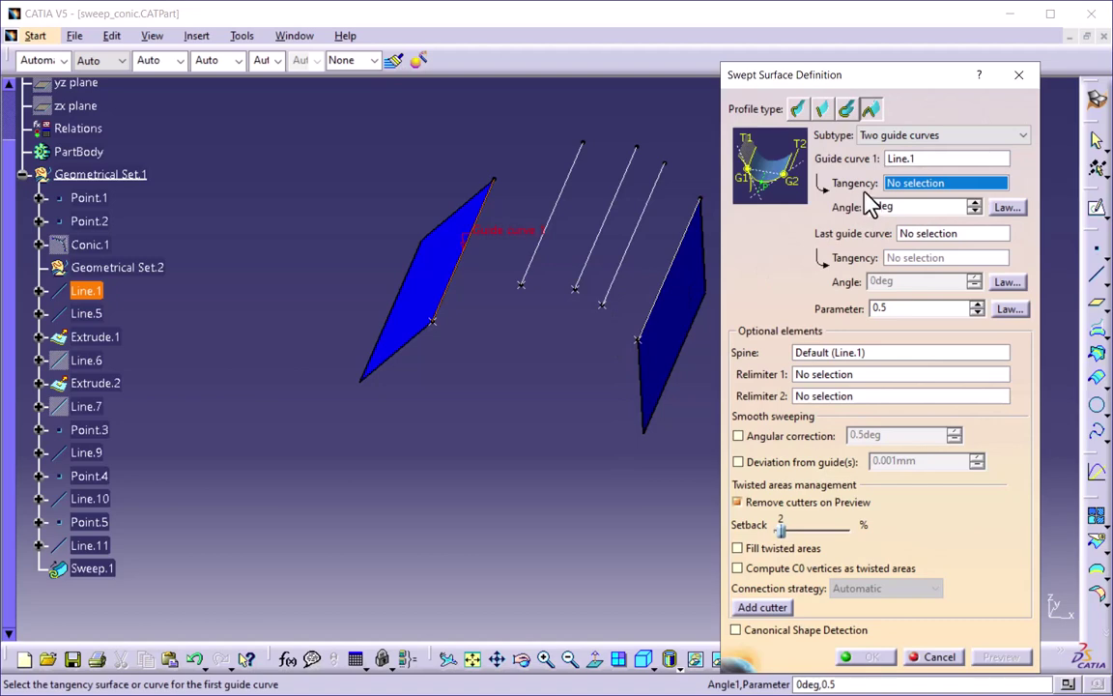
left_click(448, 286)
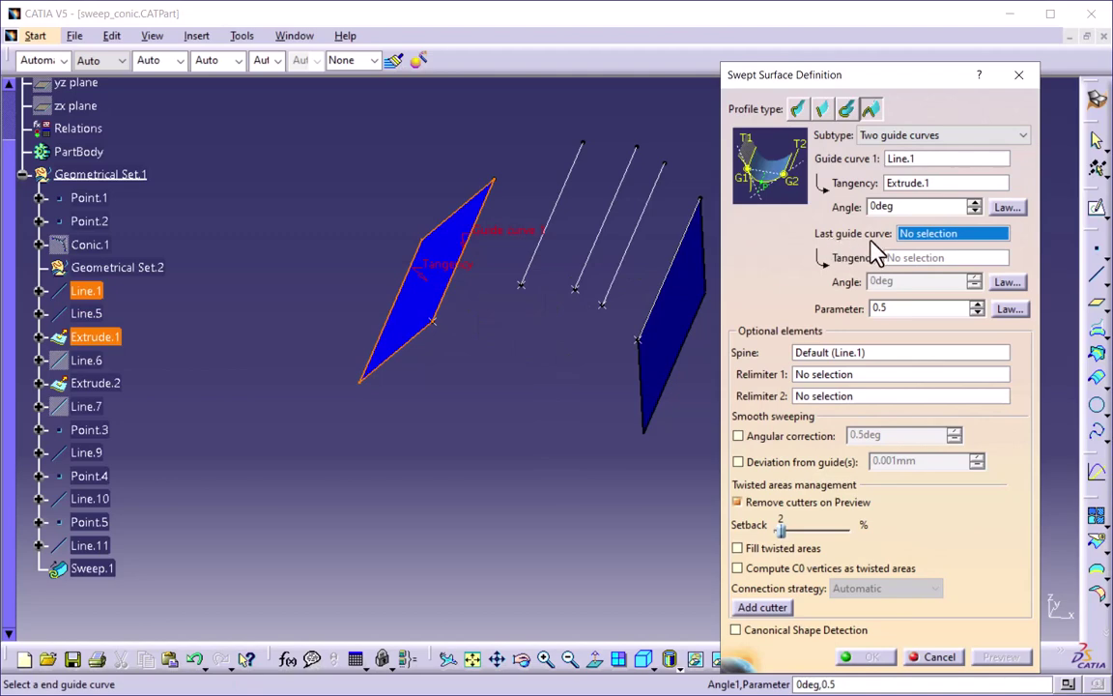
left_click(655, 300)
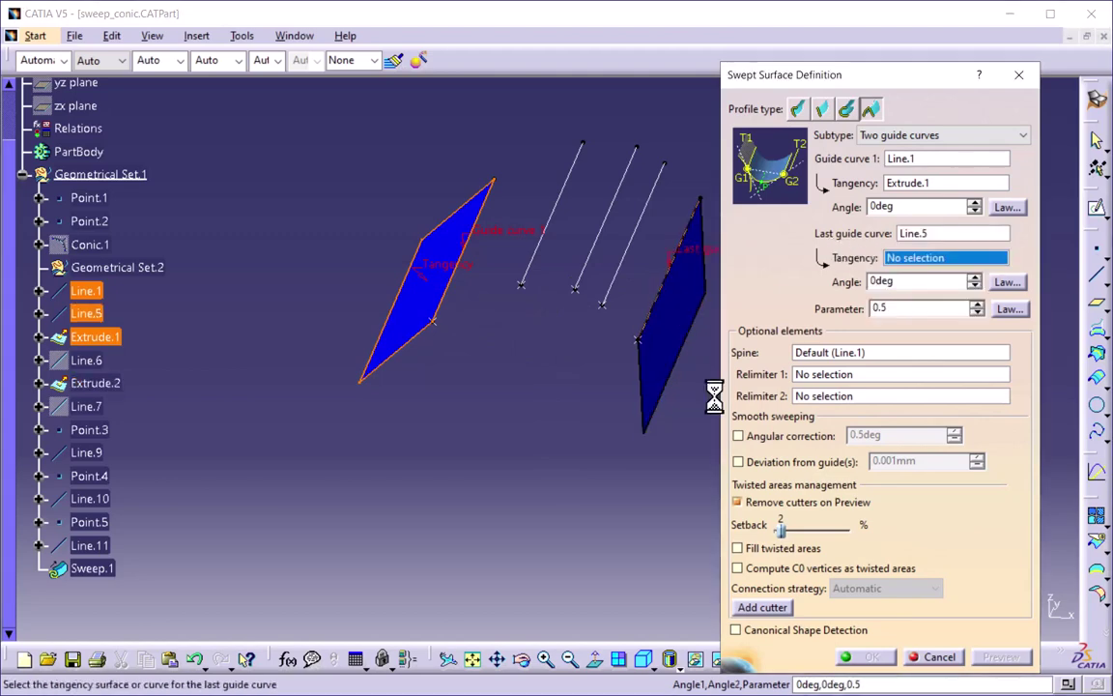
left_click(688, 340)
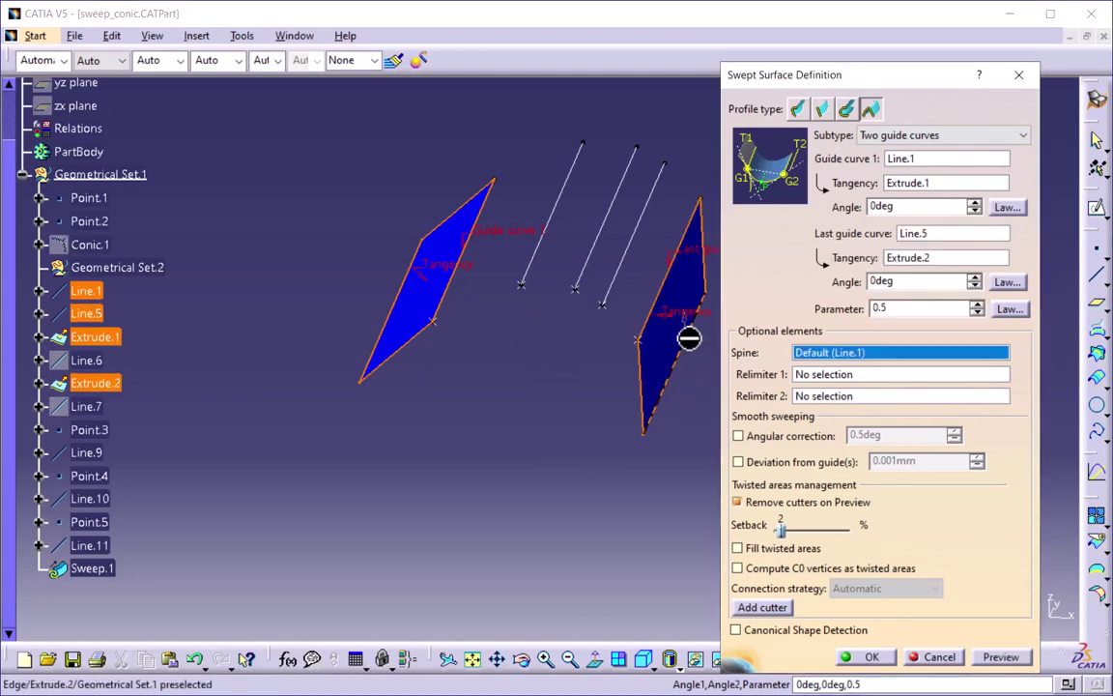
left_click(995, 656)
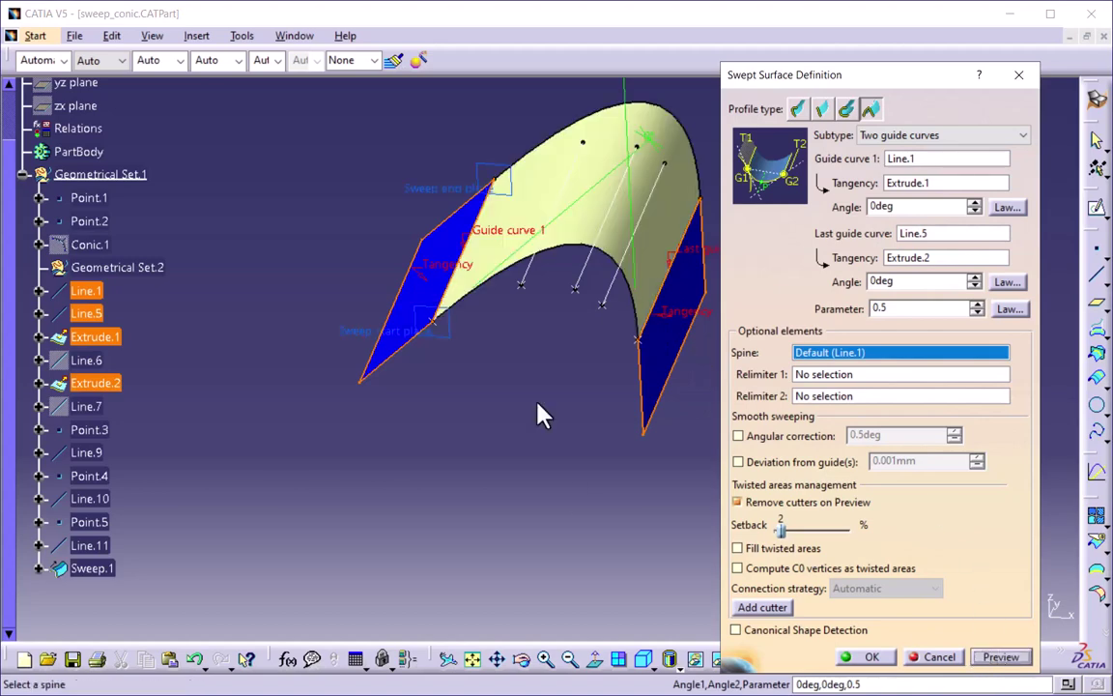
middle_click_drag(537, 409, 454, 291)
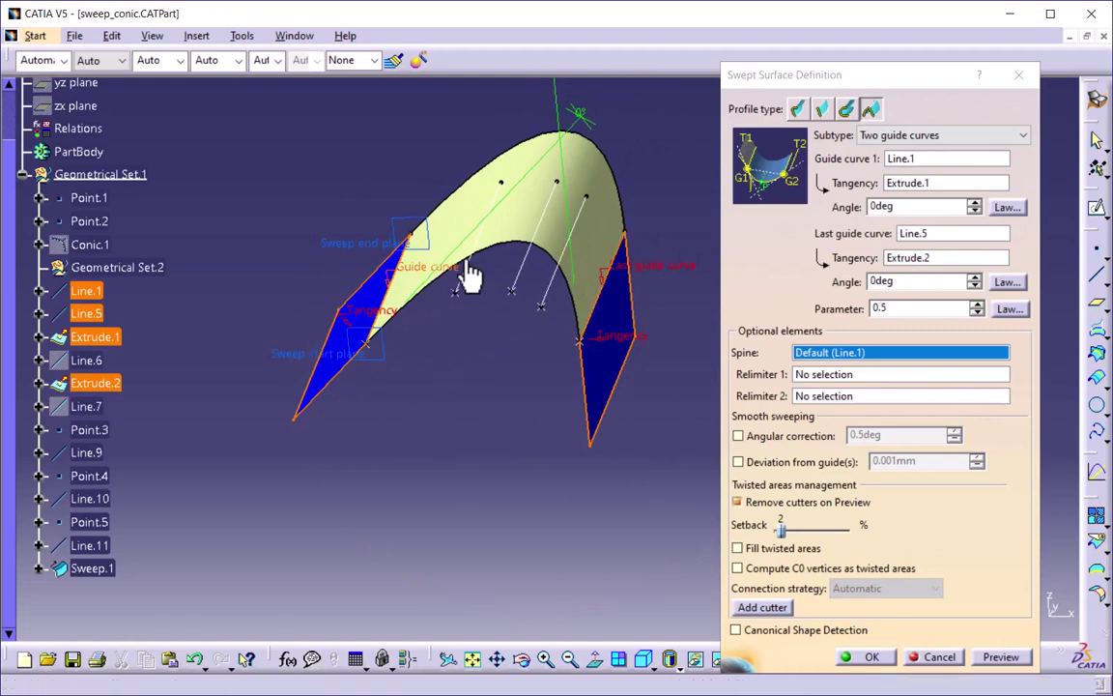
Create the two-guide conic swept surface and hide it
left_click(872, 656)
scroll(155, 473, "down", 2)
right_click(97, 456)
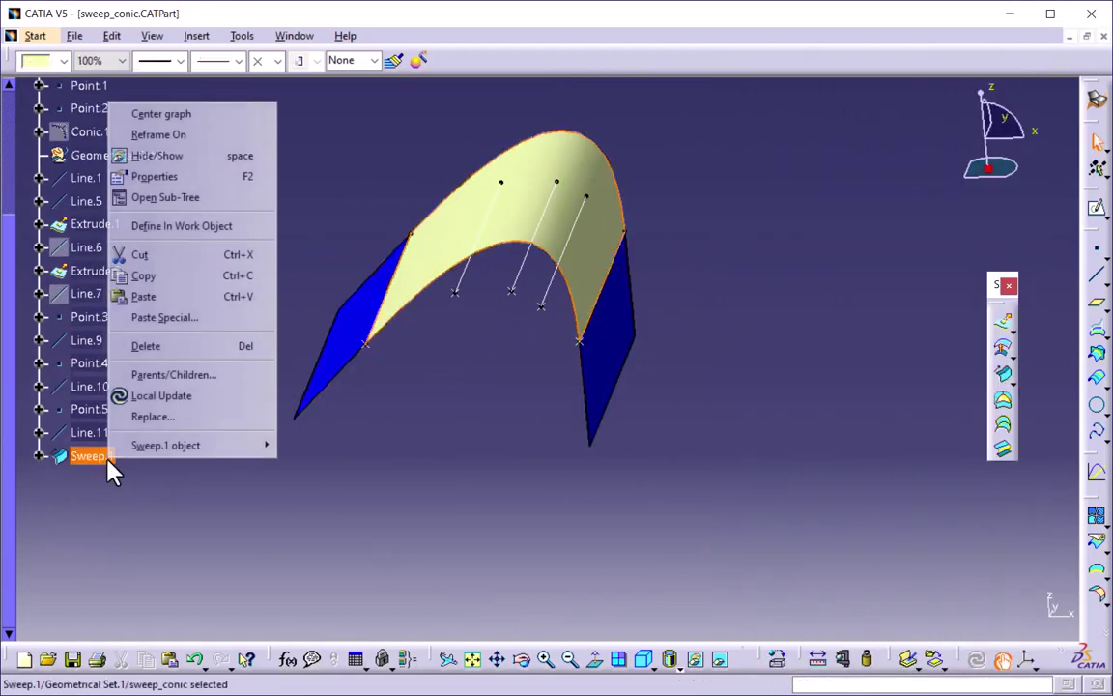
left_click(189, 157)
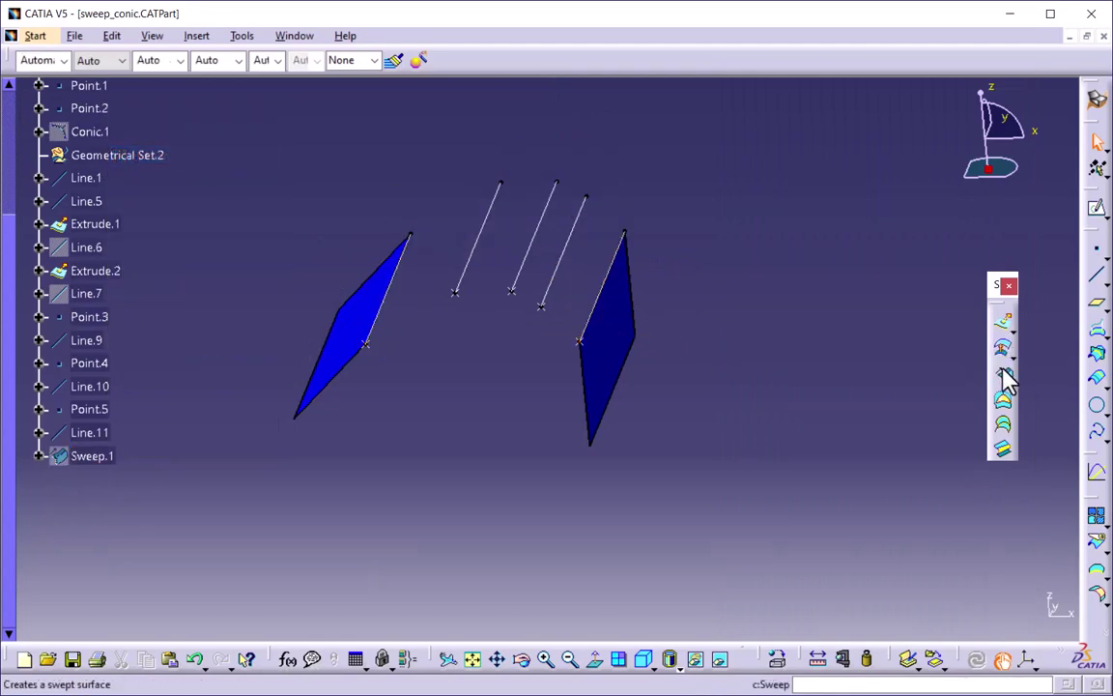
left_click(1003, 374)
left_click(933, 136)
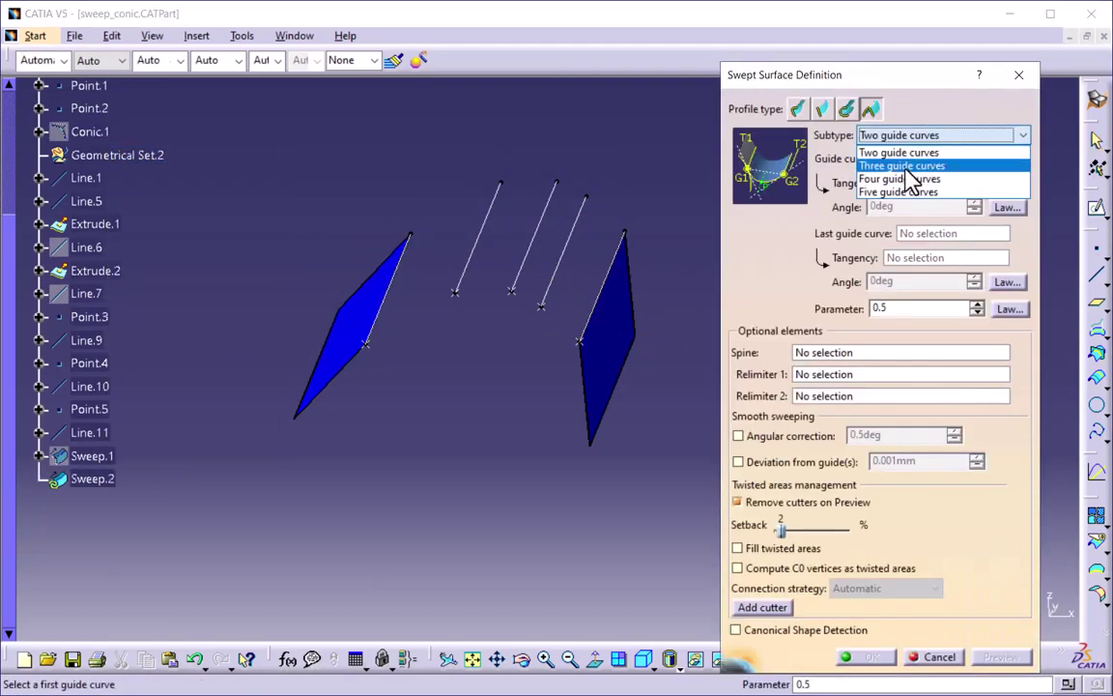
left_click(903, 179)
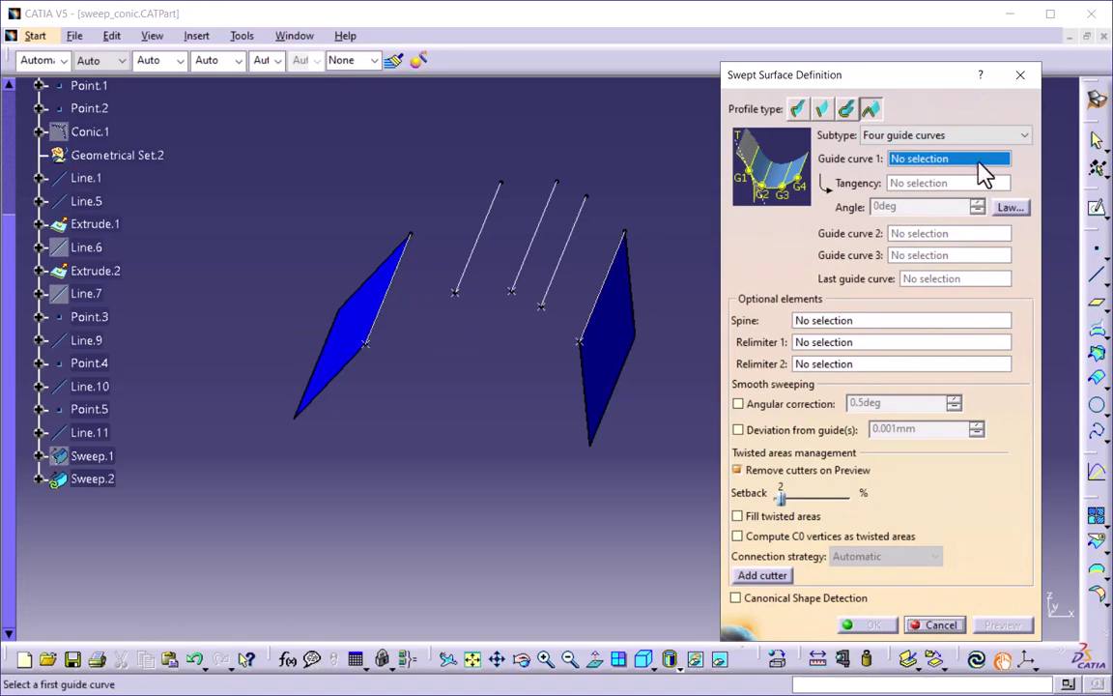
left_click(380, 322)
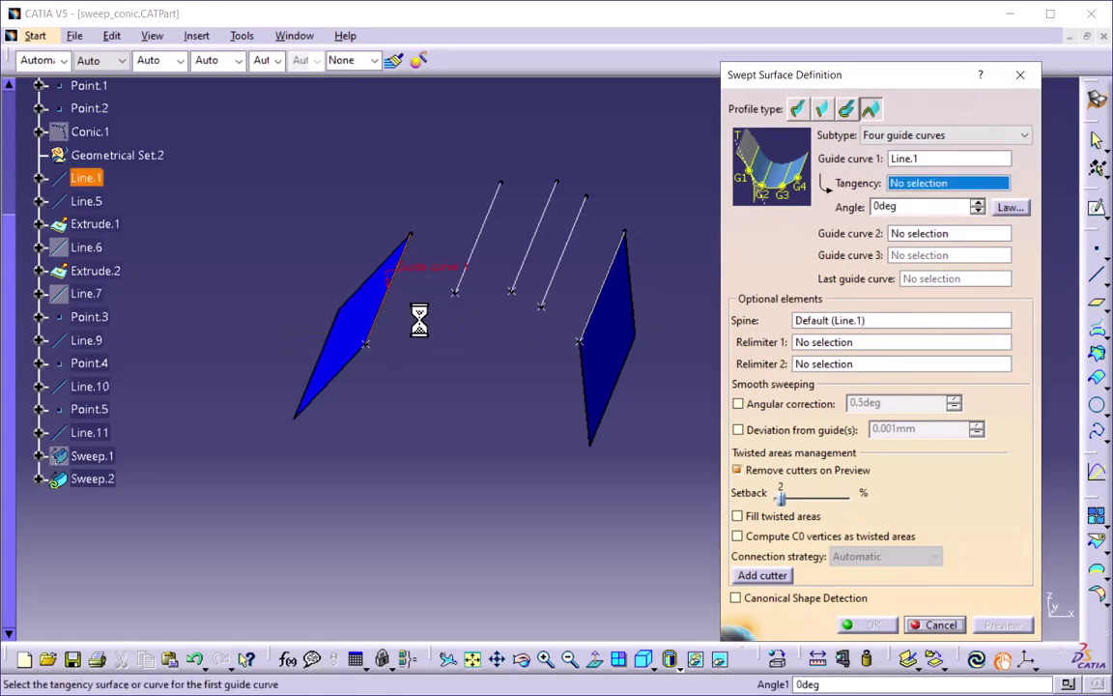
left_click(372, 336)
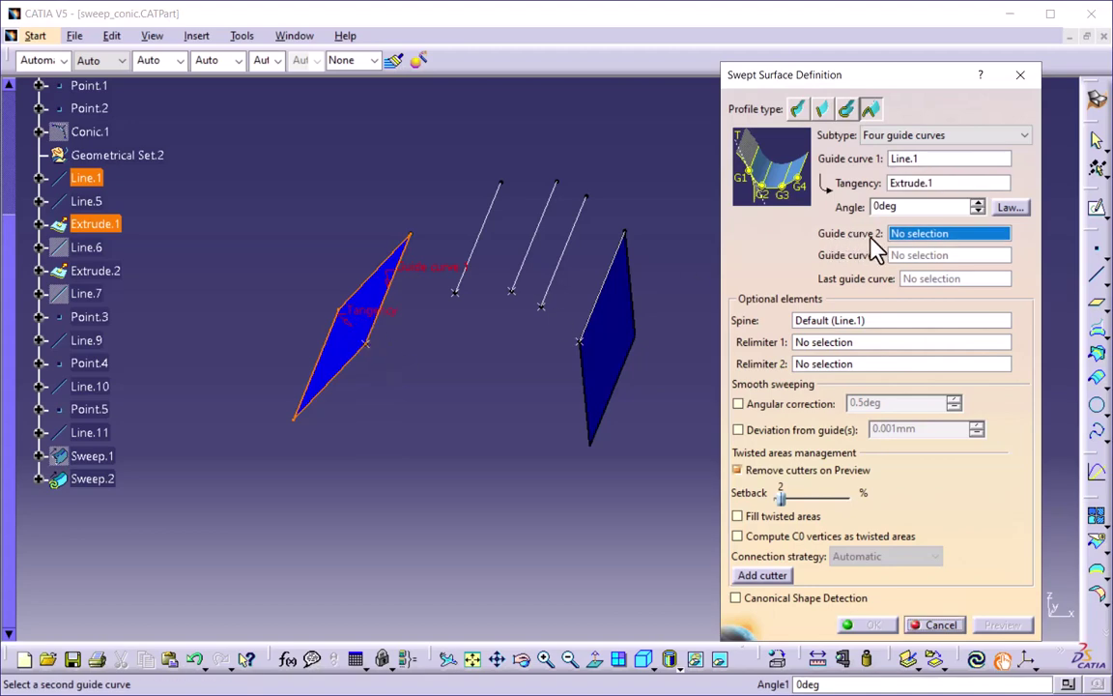
middle_click_drag(541, 372, 526, 281)
left_click(538, 261)
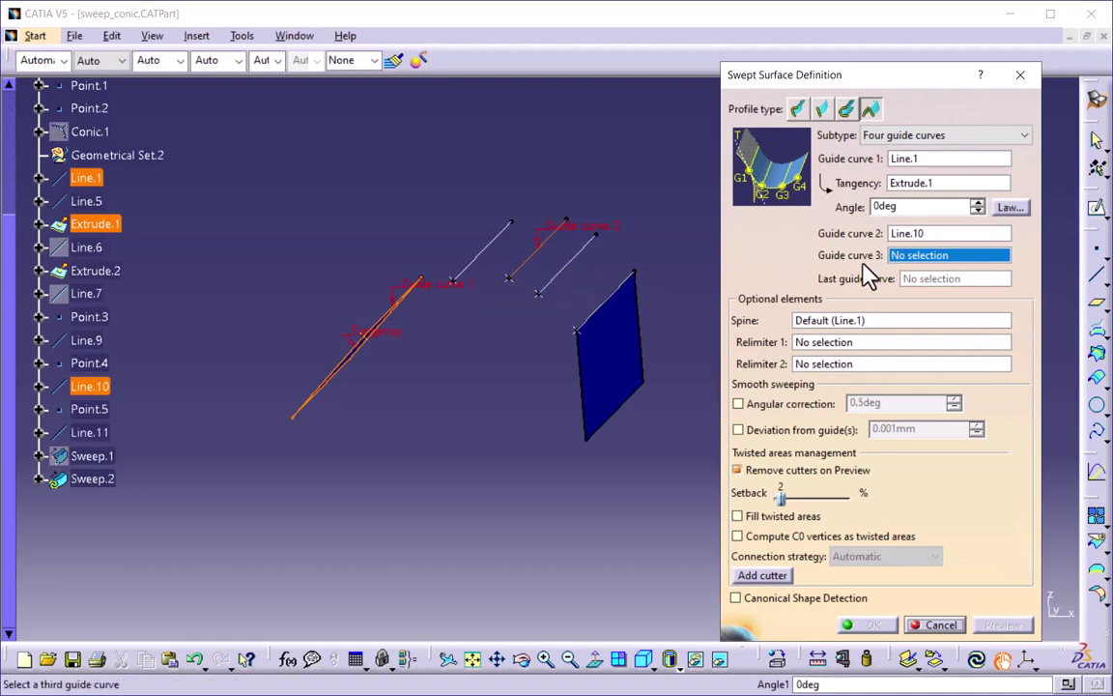
left_click(628, 316)
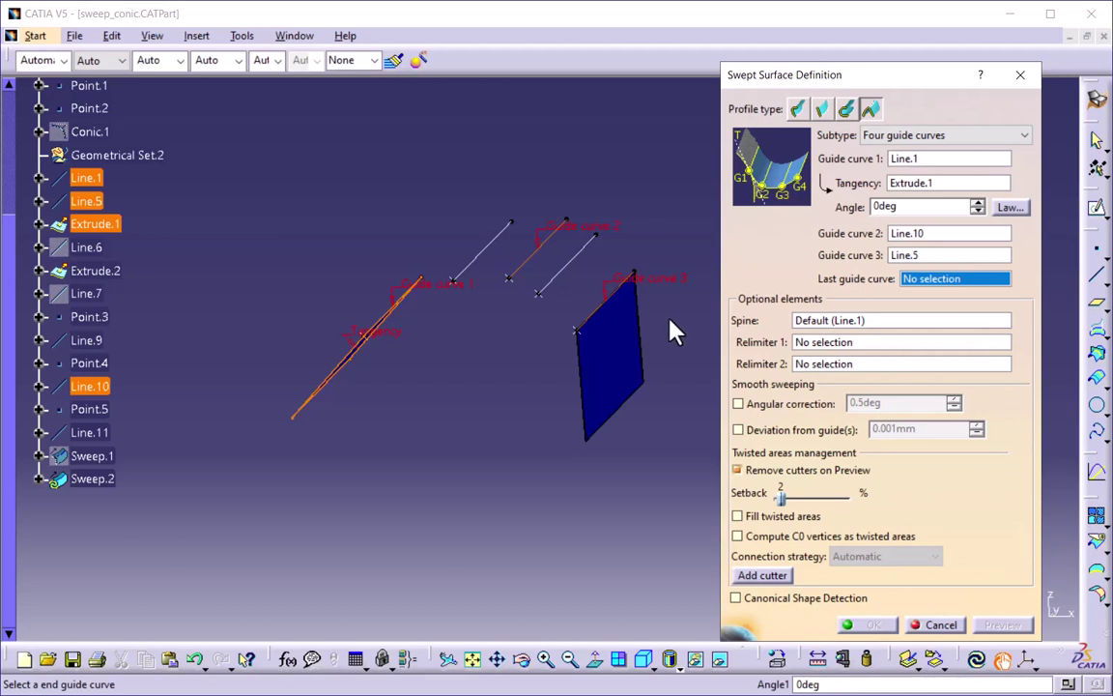
key("Escape")
Restart the Four guide curves conic sweep with Line.1 as guide curve 1 and Extrude.1 as its tangency surface
left_click(981, 329)
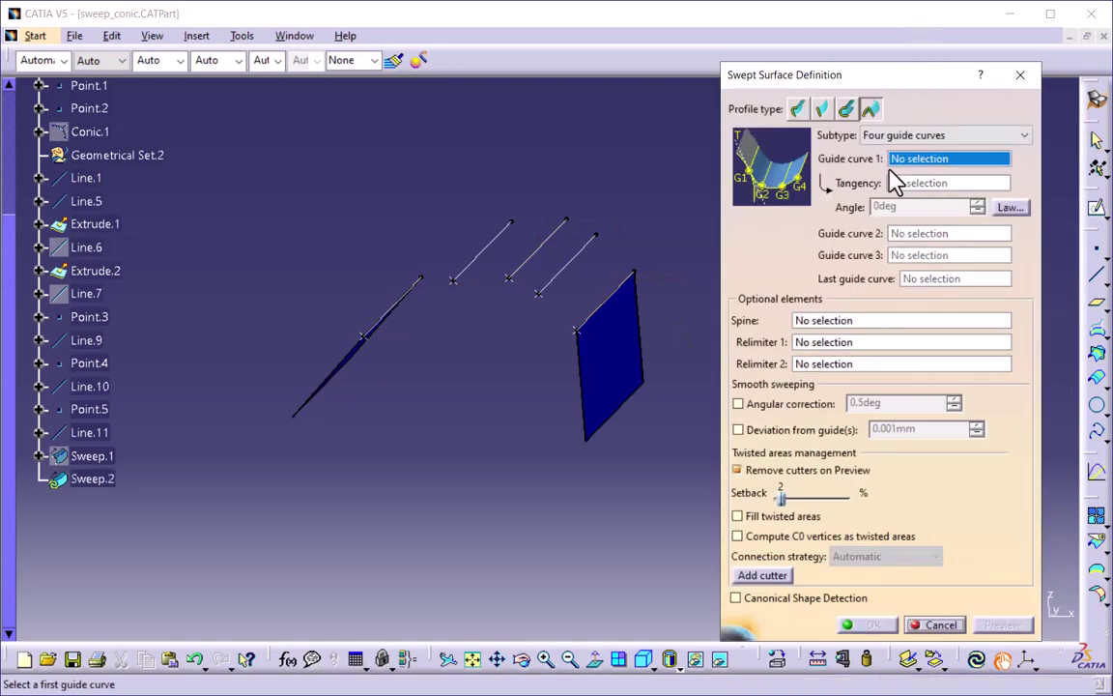
left_click(927, 136)
left_click(916, 179)
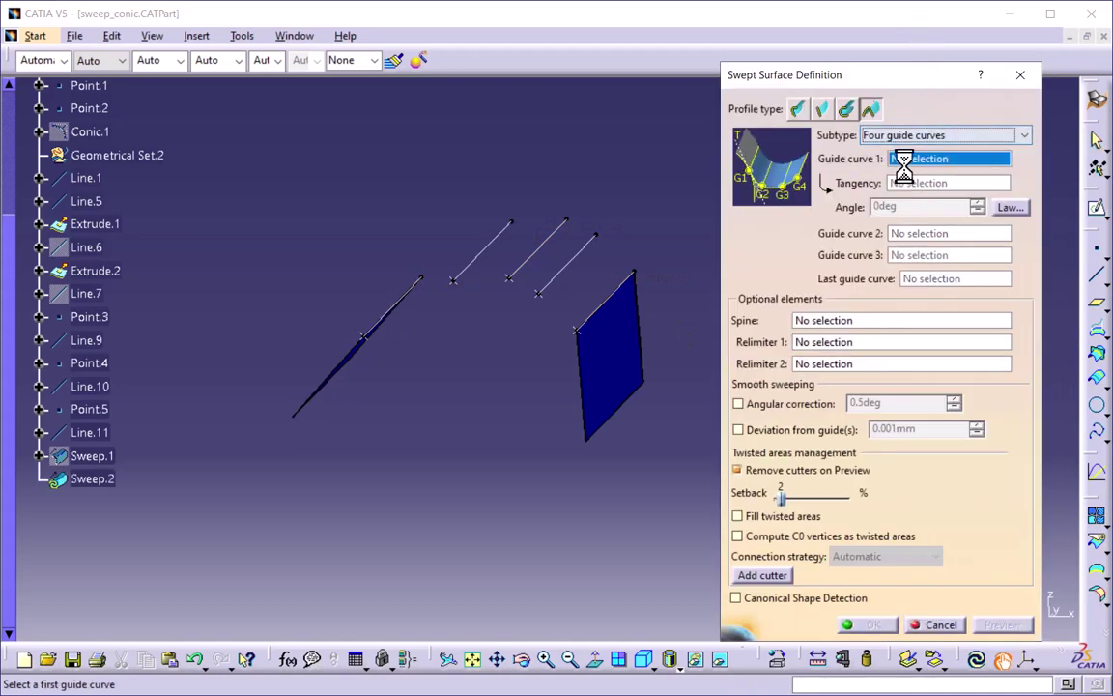
middle_click_drag(422, 340, 394, 313)
left_click(365, 327)
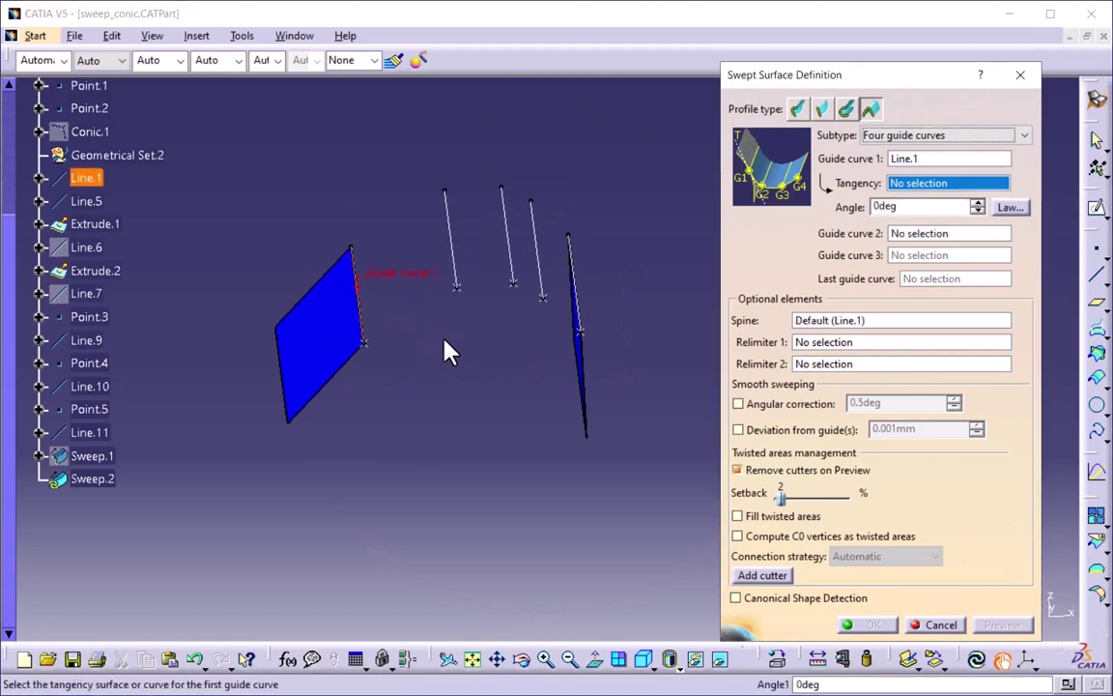
left_click(339, 334)
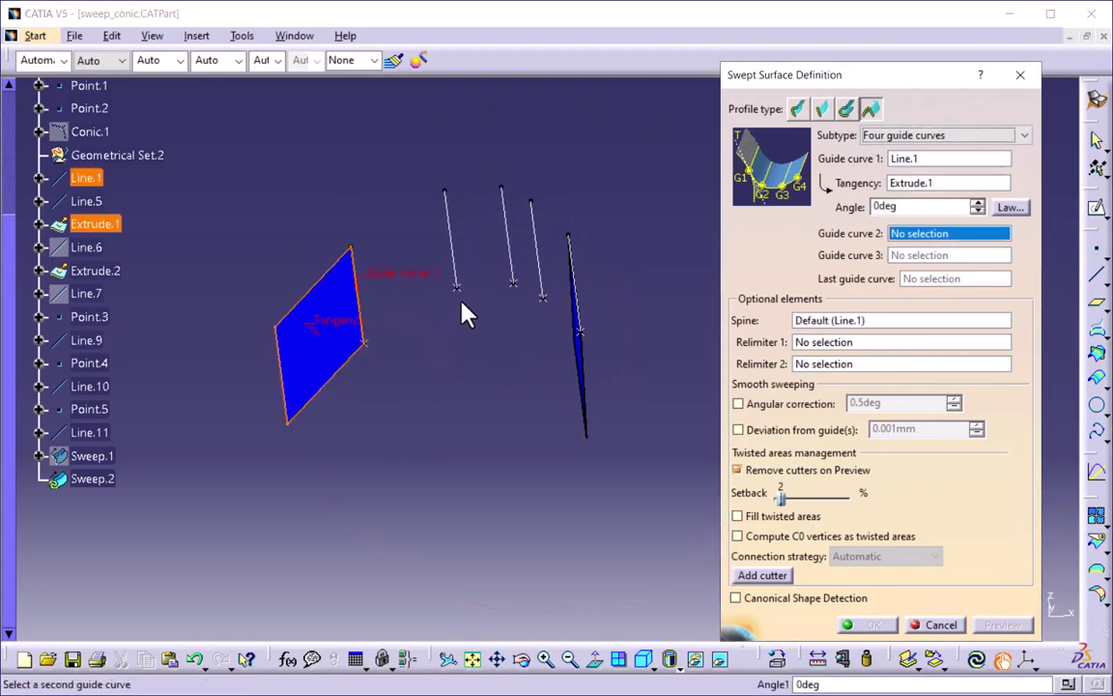
Add Line.9, Line.11 and last guide curve Line.5 to the four-guide sweep, preview the surface, and leave the definition
left_click(451, 259)
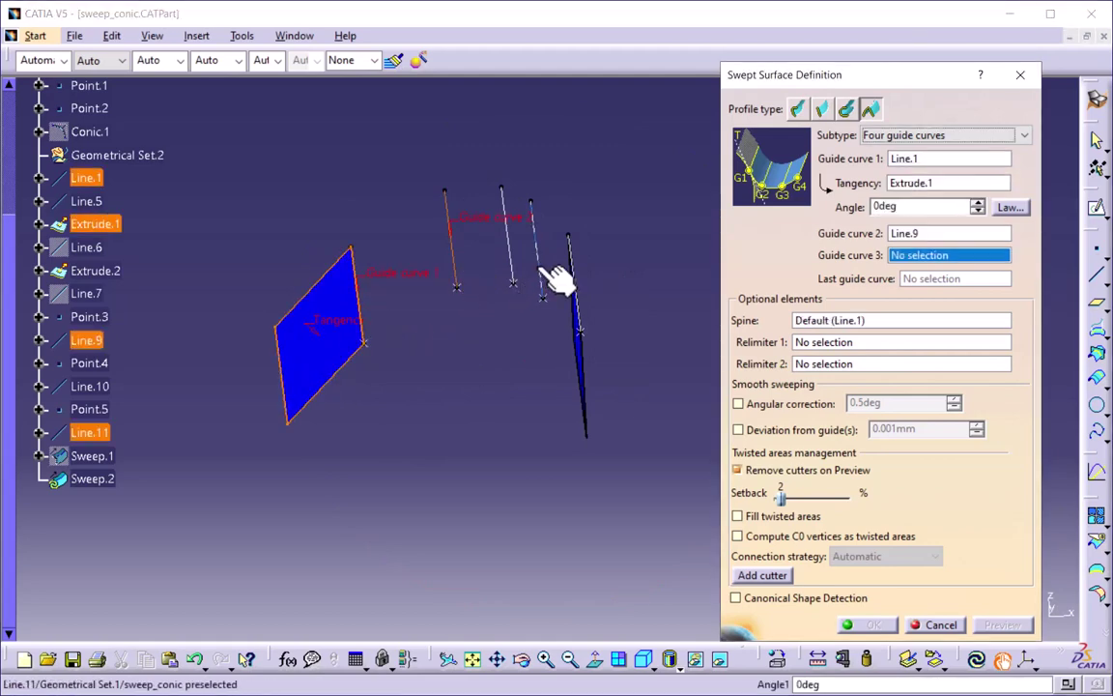
left_click(540, 278)
middle_click_drag(549, 392, 589, 323)
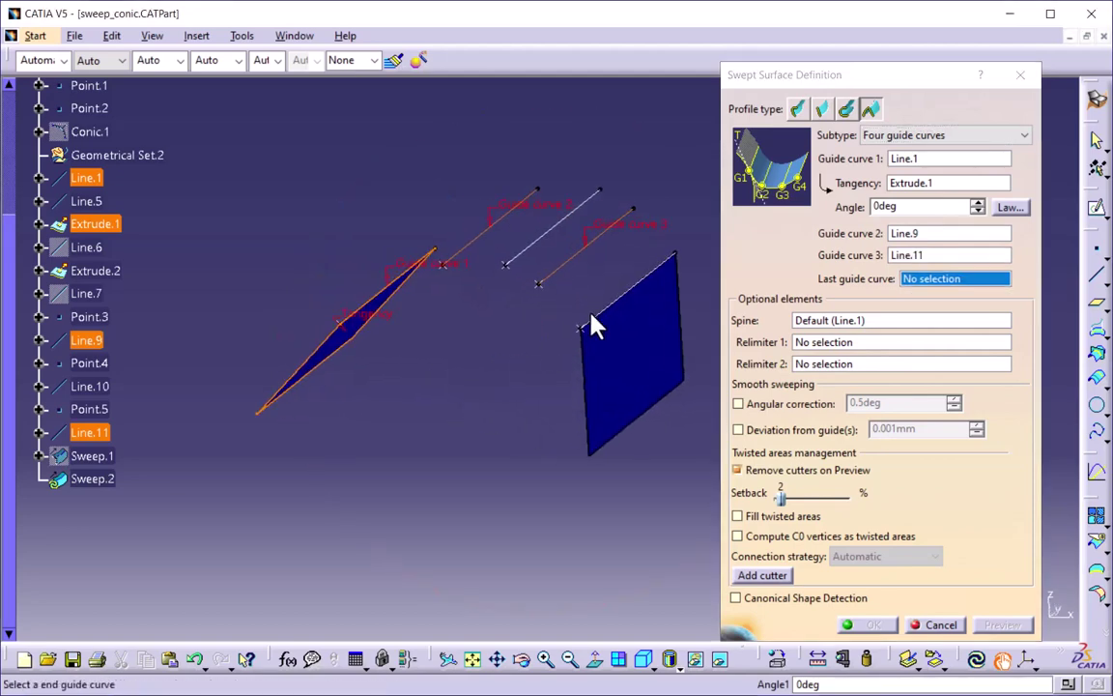
left_click(617, 315)
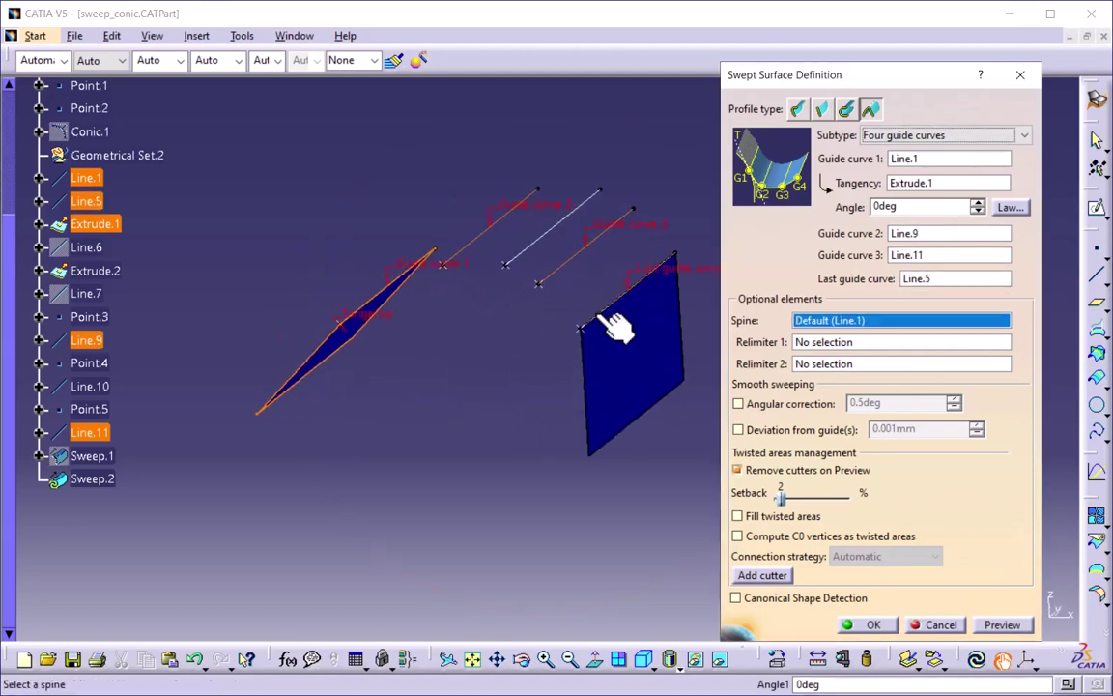
left_click(1001, 626)
middle_click_drag(504, 353, 579, 371)
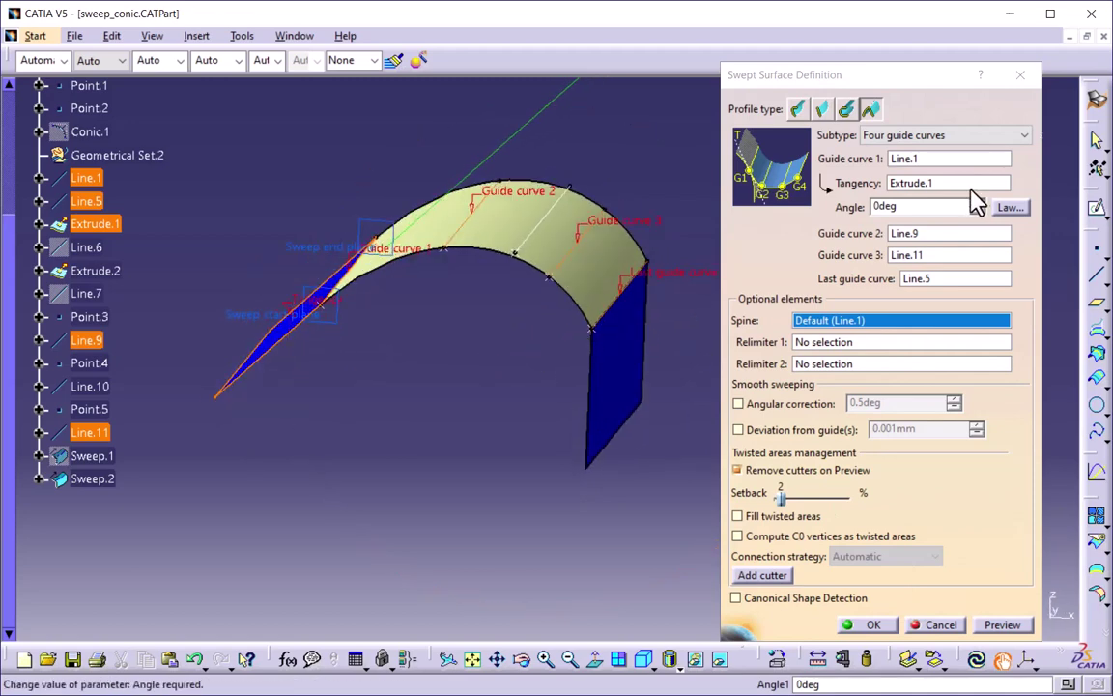
left_click(911, 136)
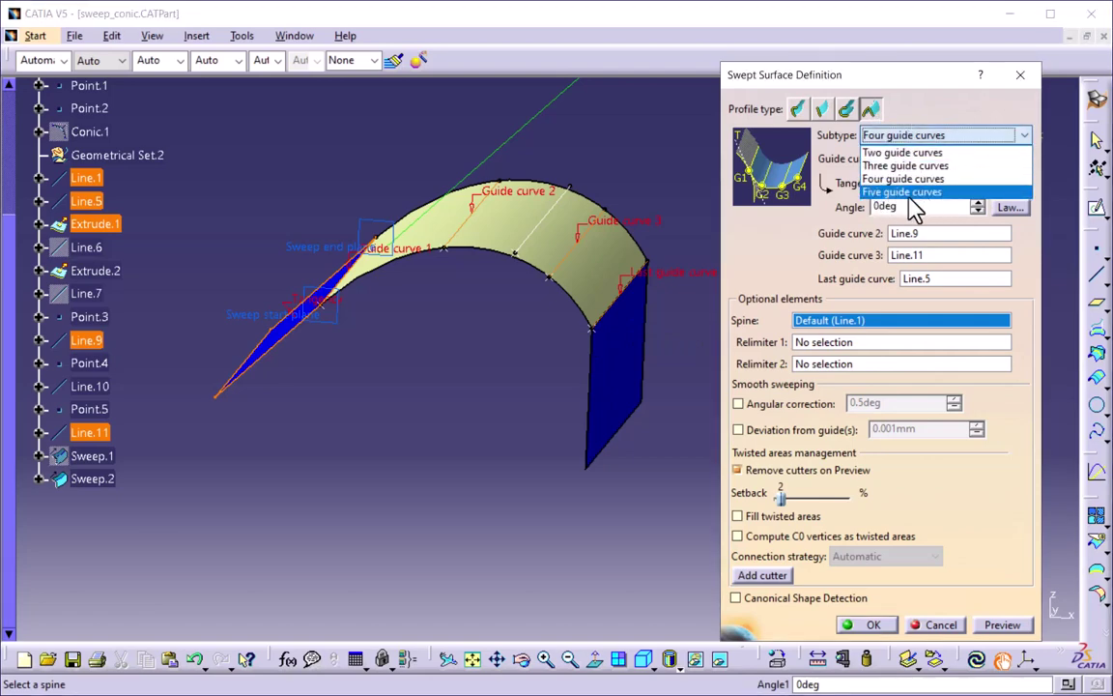
left_click(1095, 431)
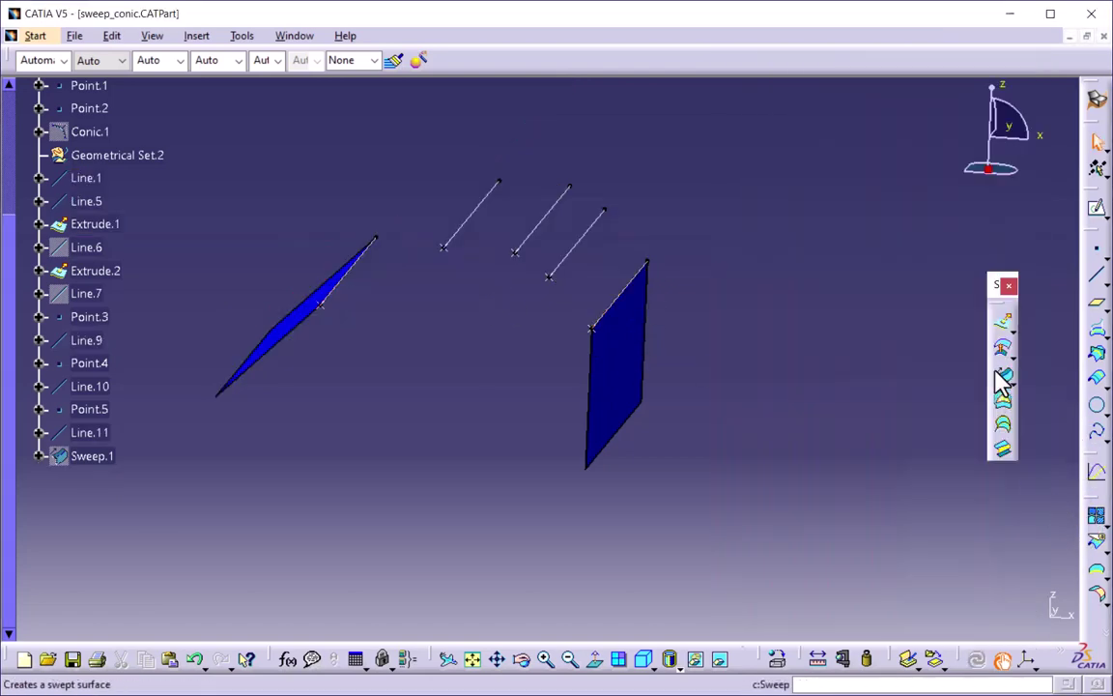
Set up a Five guide curves conic sweep through Line.1, Line.9, Line.10 and Line.11, with Line.5 as the last guide curve
left_click(1003, 377)
left_click(906, 136)
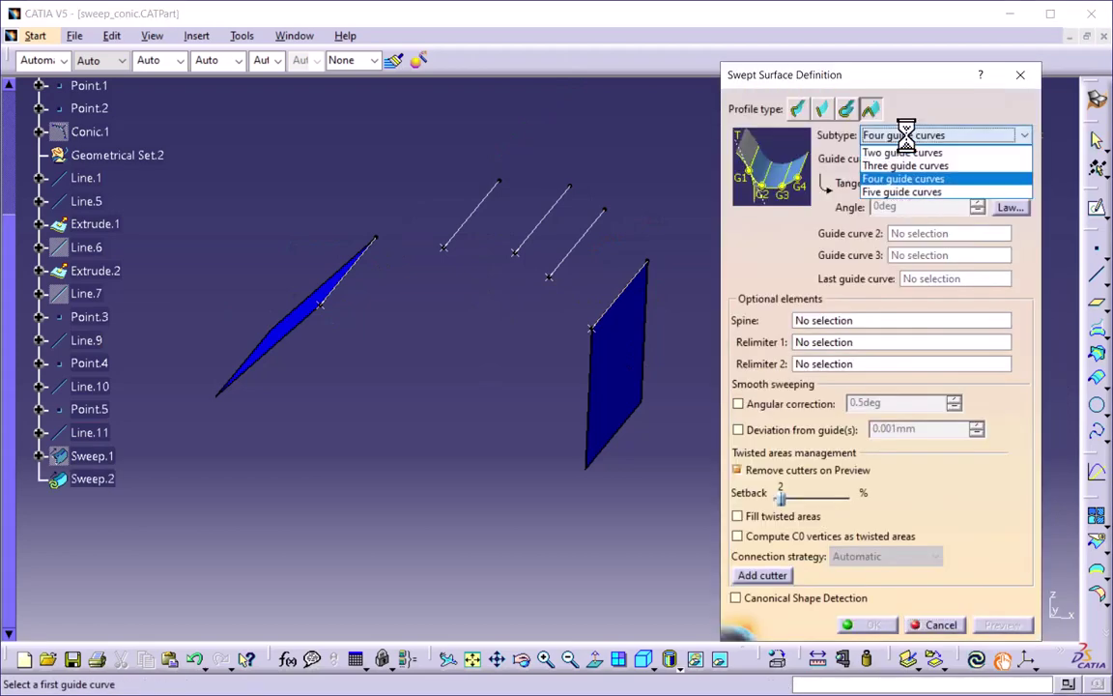
left_click(898, 189)
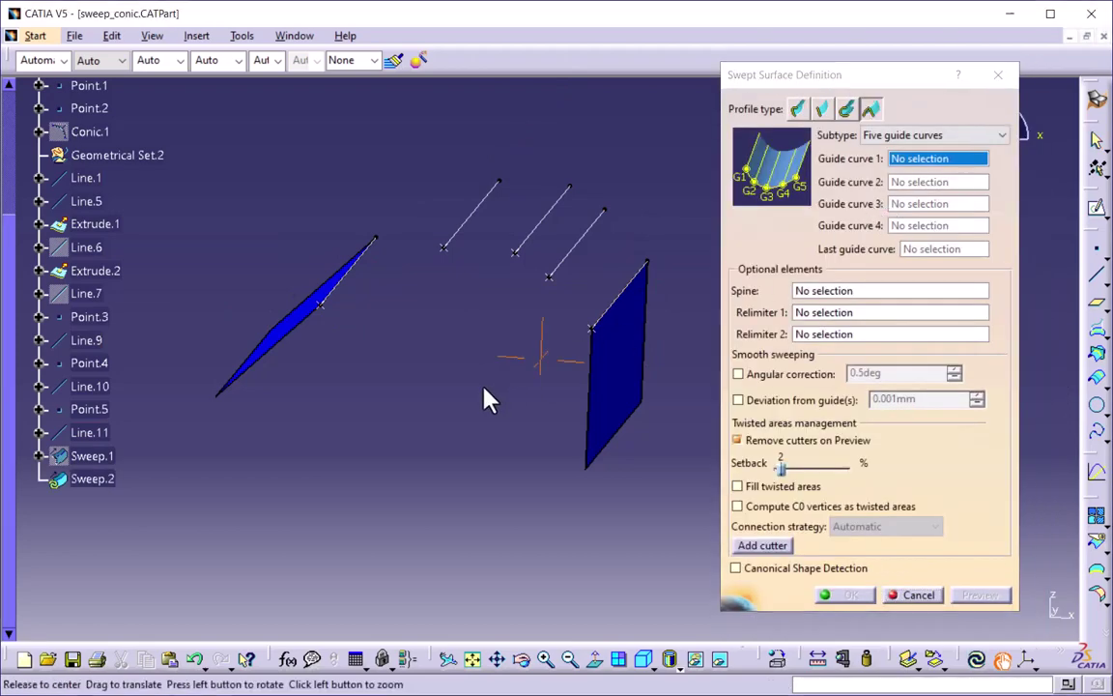
middle_click_drag(490, 397, 474, 430)
left_click(350, 294)
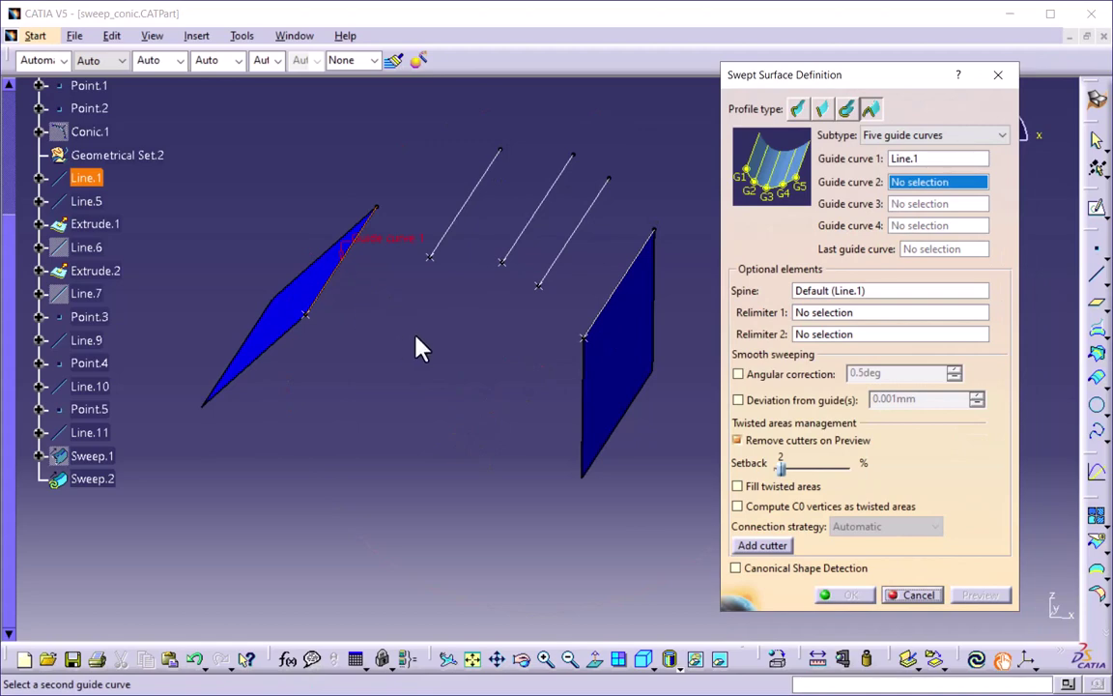
left_click(445, 244)
left_click(519, 240)
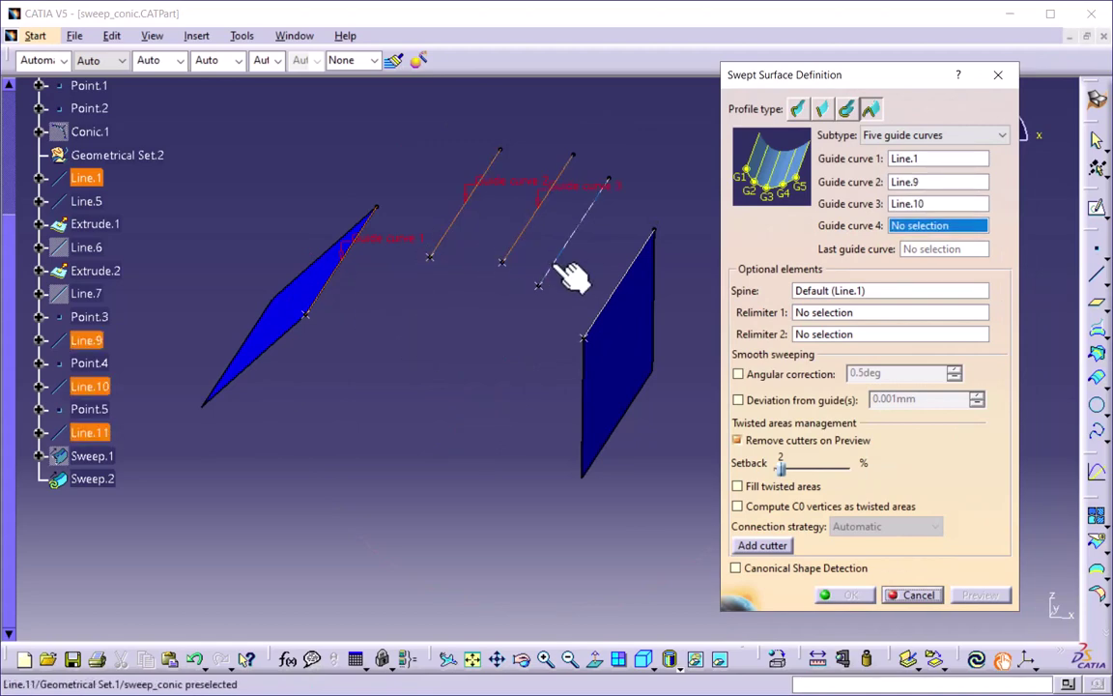
left_click(559, 255)
left_click(593, 324)
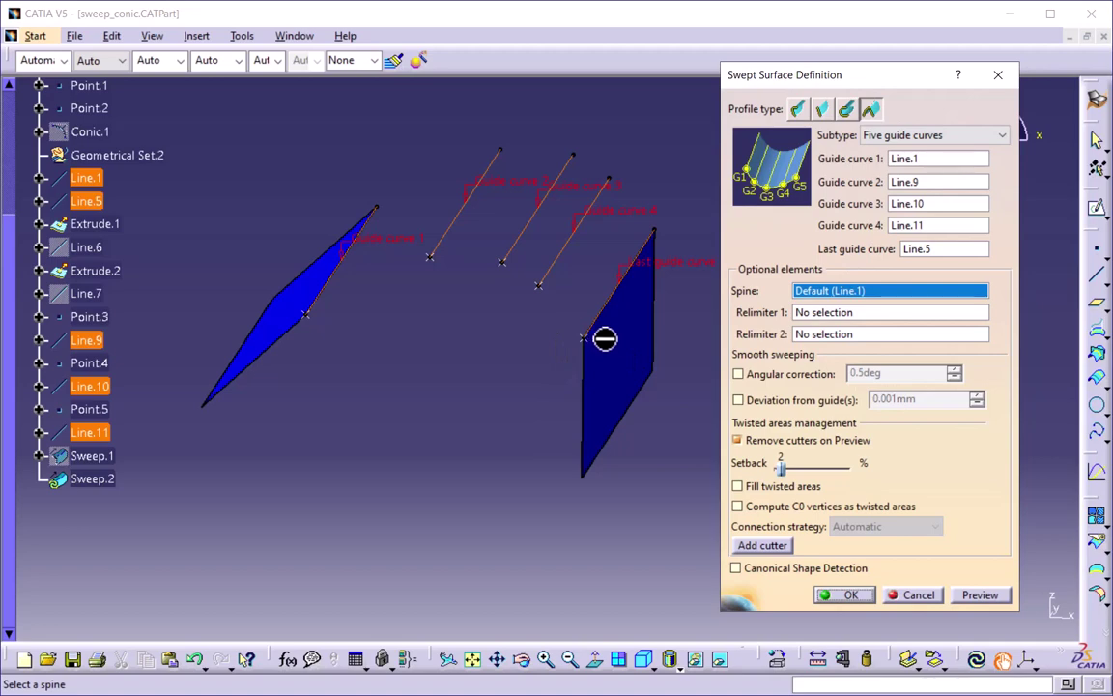
Create the five-guide conic swept surface and inspect it beside the extruded surfaces
mouse_move(493, 373)
middle_mouse_down()
mouse_move(504, 373)
mouse_move(452, 397)
mouse_move(497, 381)
middle_mouse_up()
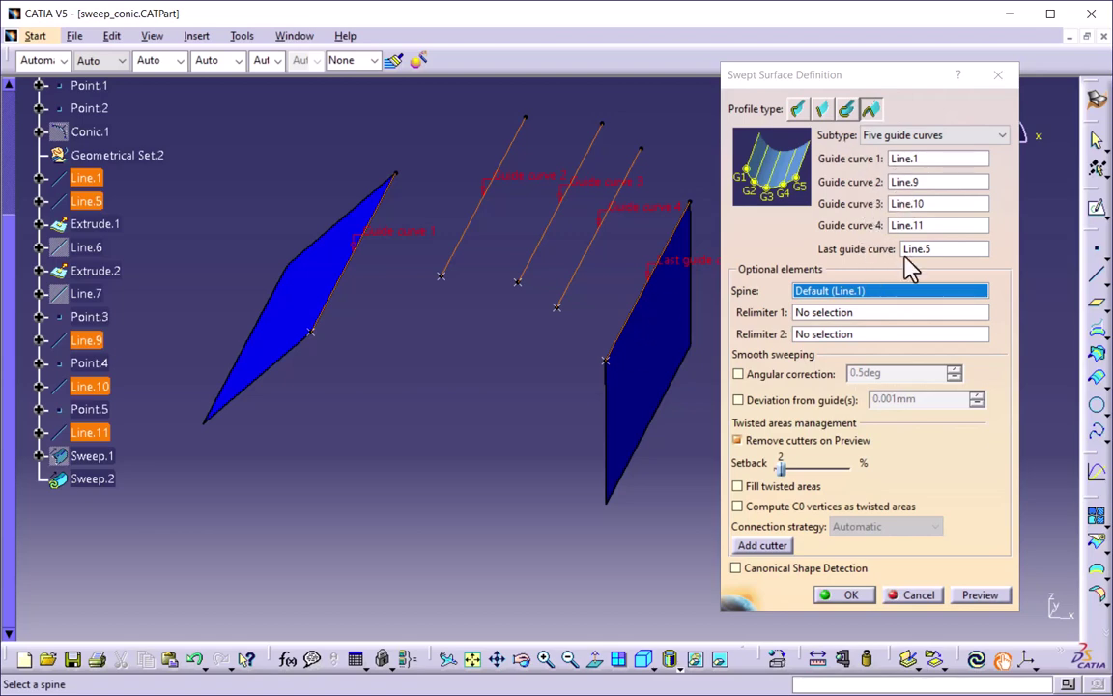
left_click(850, 596)
middle_click_drag(604, 417, 696, 322)
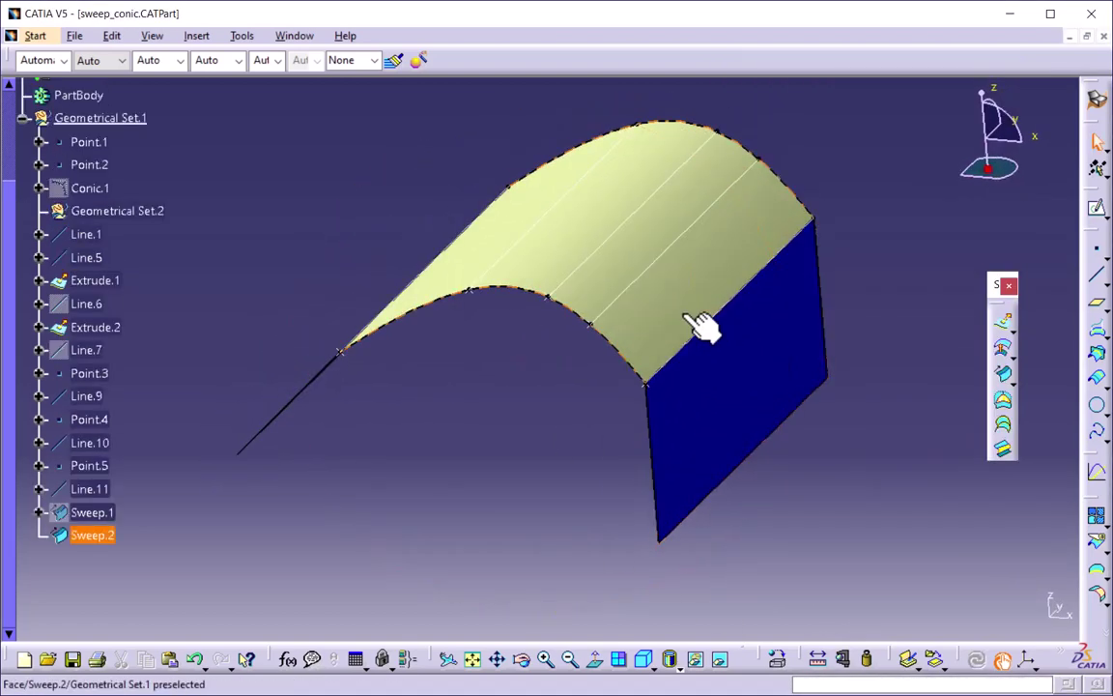
left_click(691, 321)
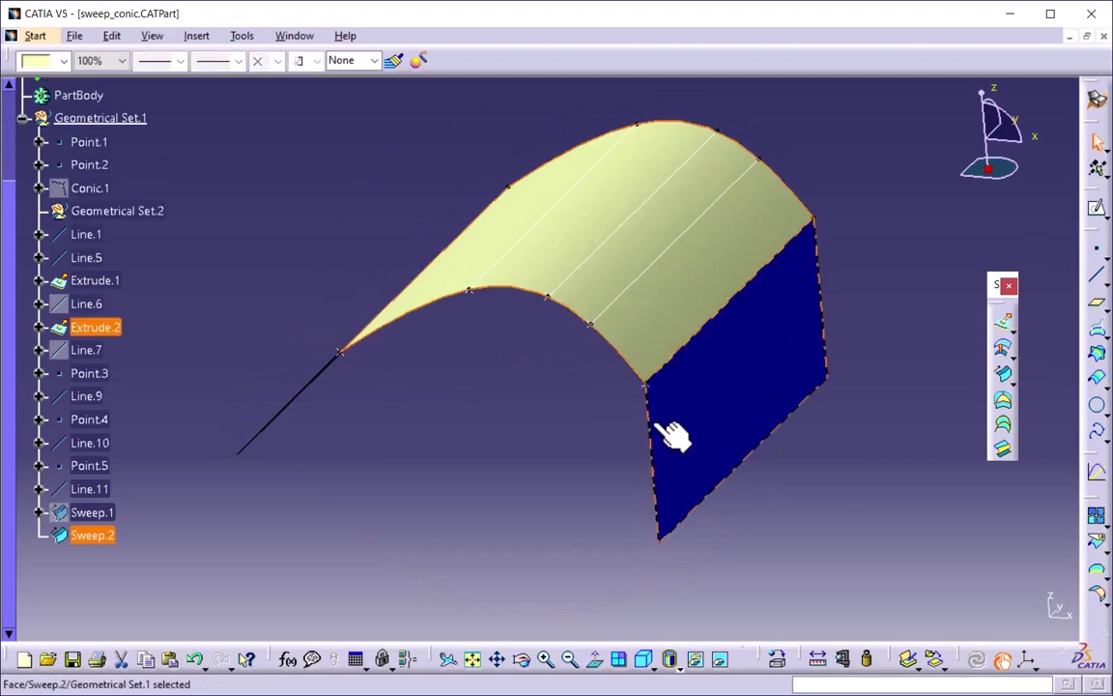
left_click(514, 489)
middle_click_drag(522, 397, 522, 408)
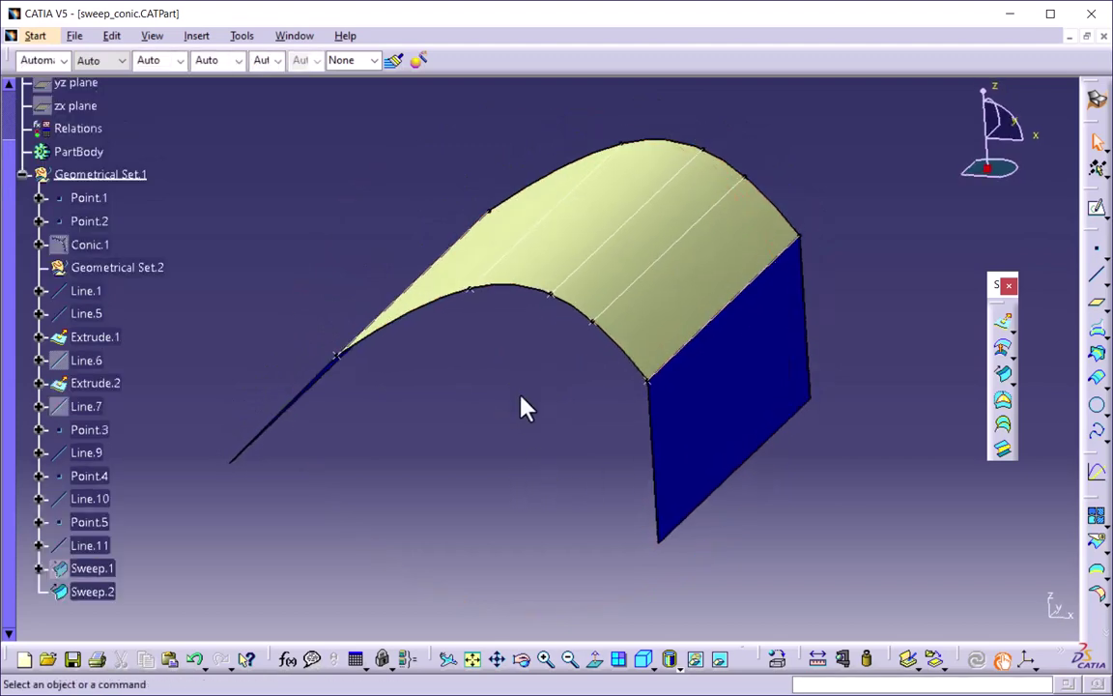
left_click(1002, 374)
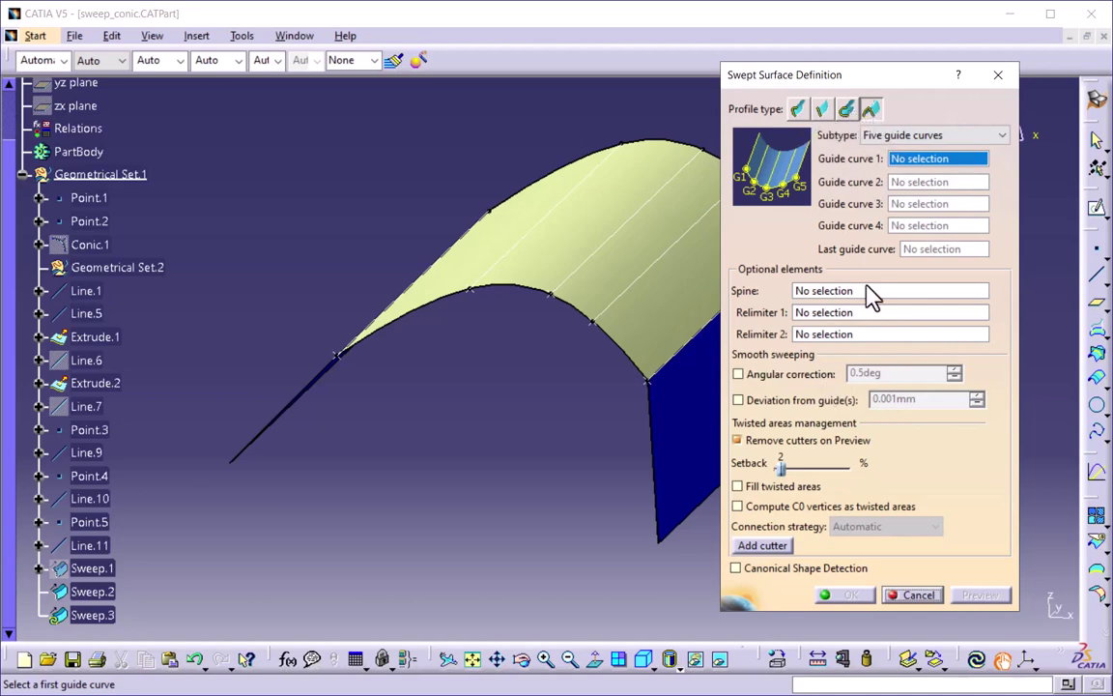
left_click(901, 138)
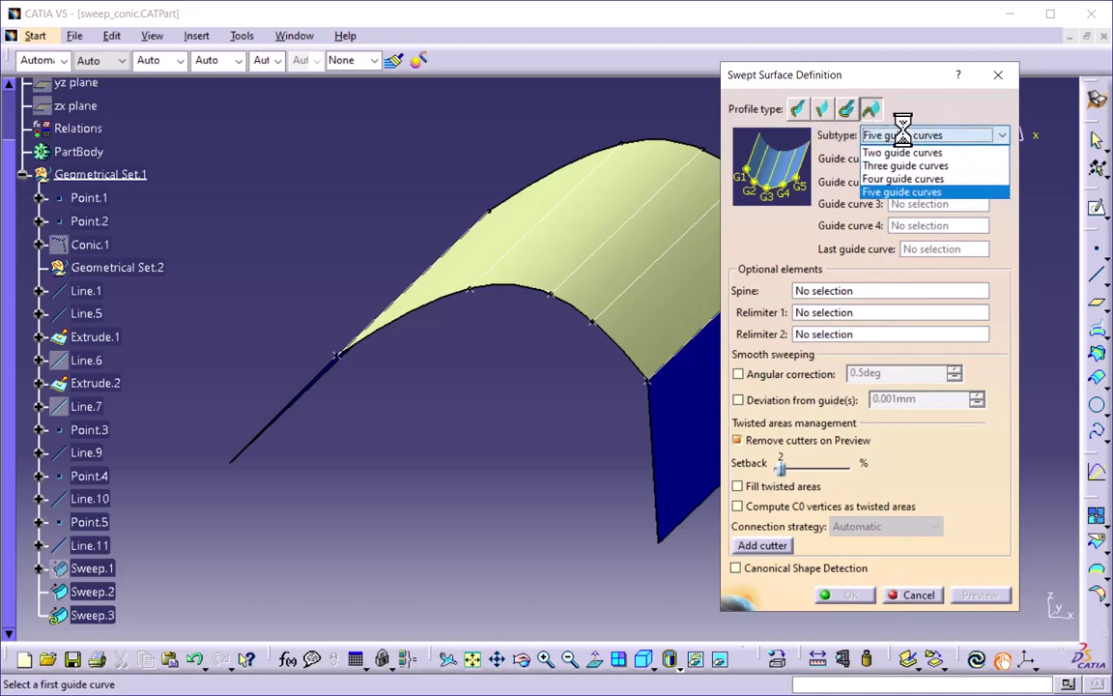
left_click(908, 140)
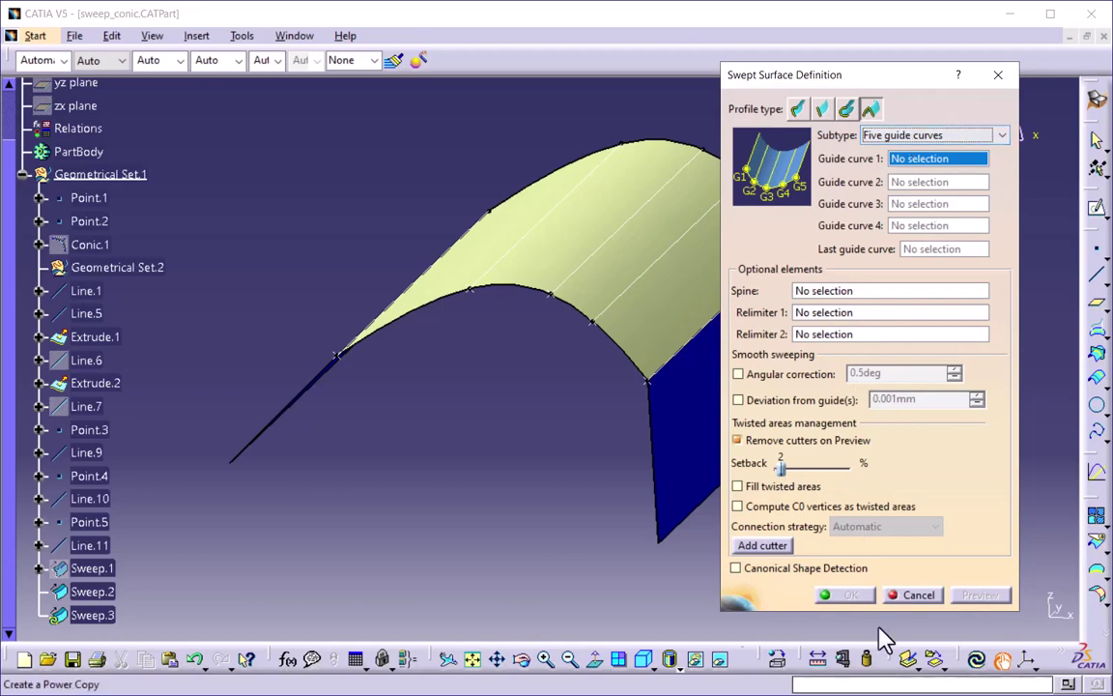
left_click(913, 595)
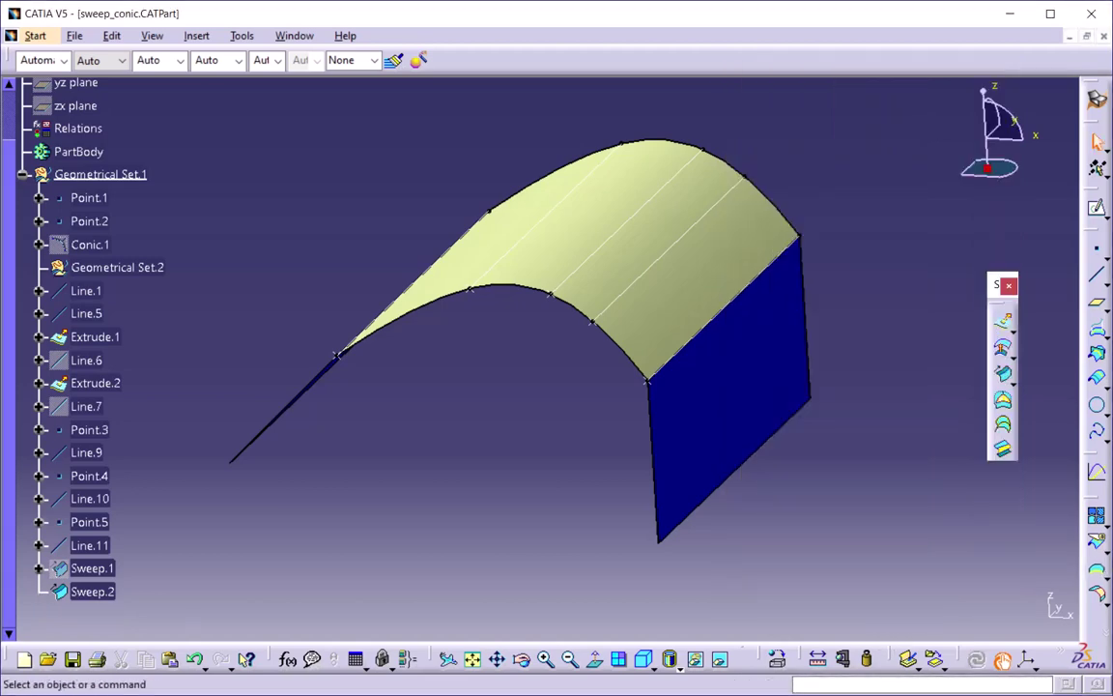